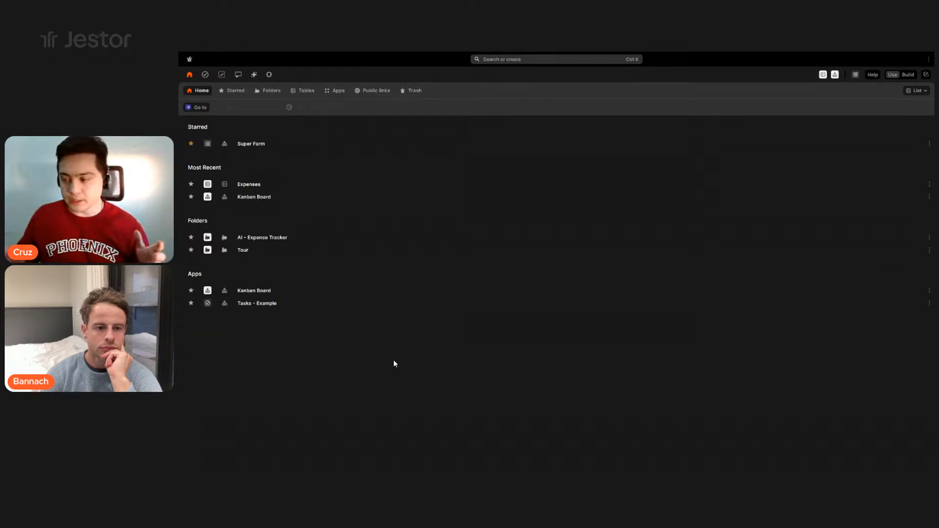
click(566, 63)
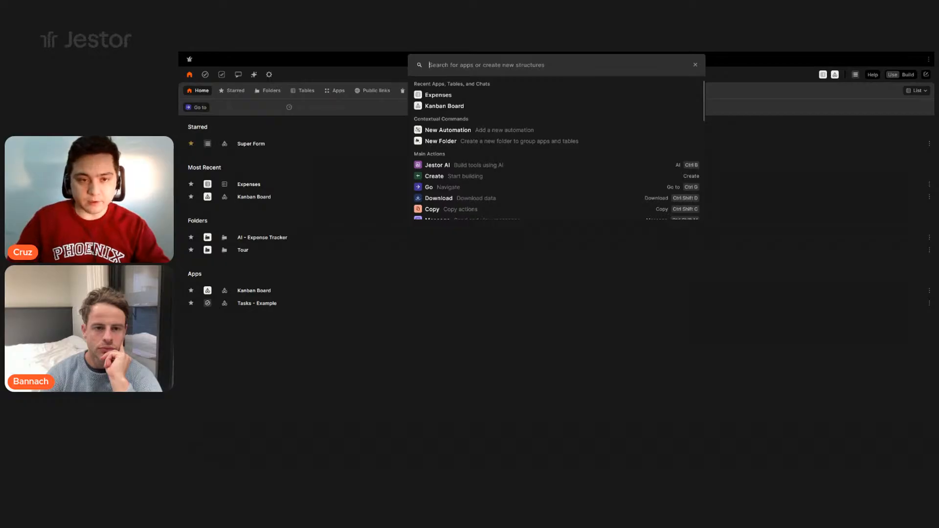
text(ai)
key(Return)
click(565, 96)
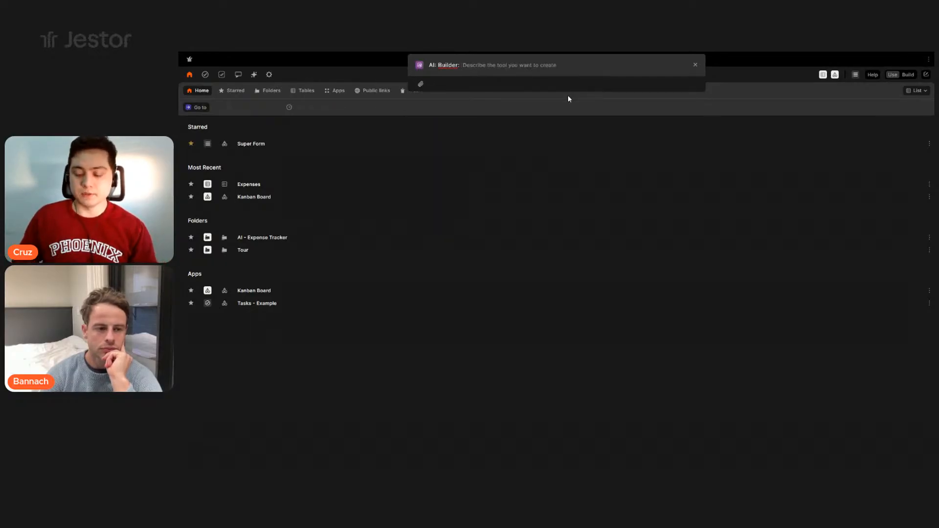
click(674, 337)
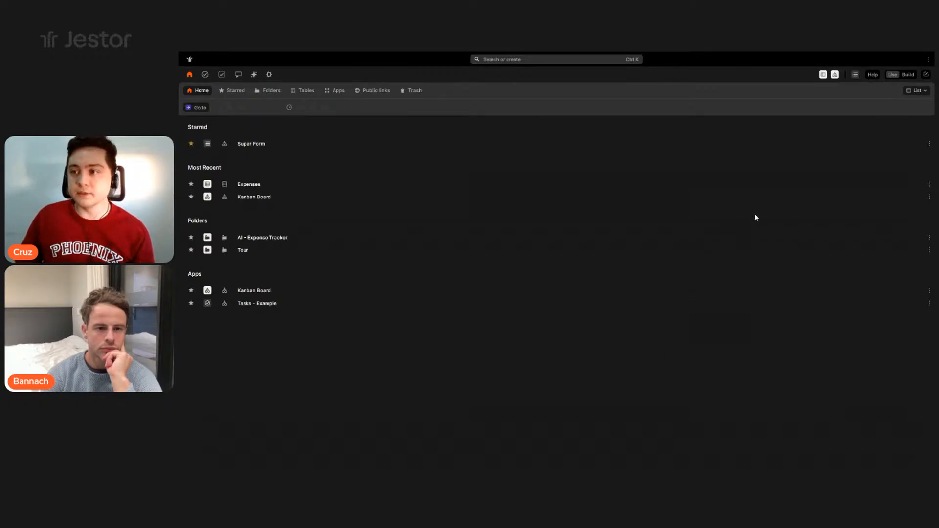
Start creating a new tool and begin its description with "Build an Financial Management app with a main dashboard,"
click(925, 76)
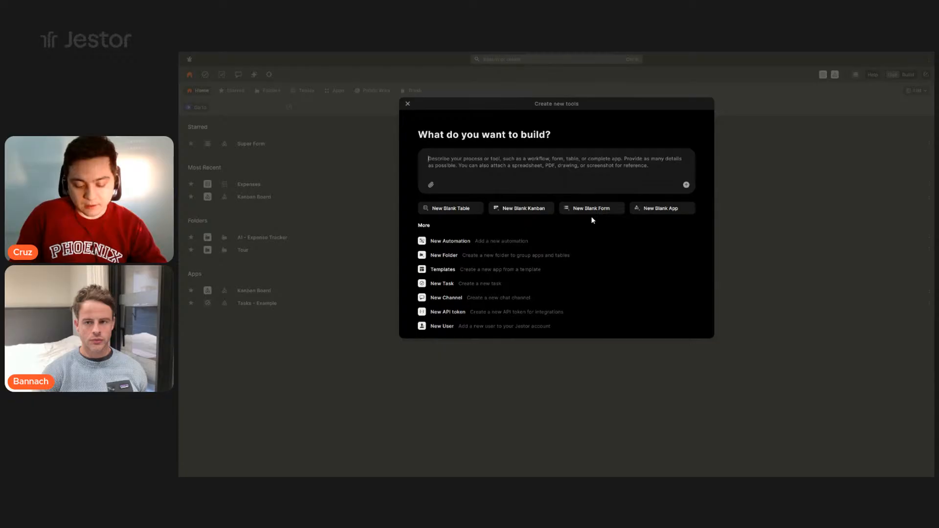
text(Build)
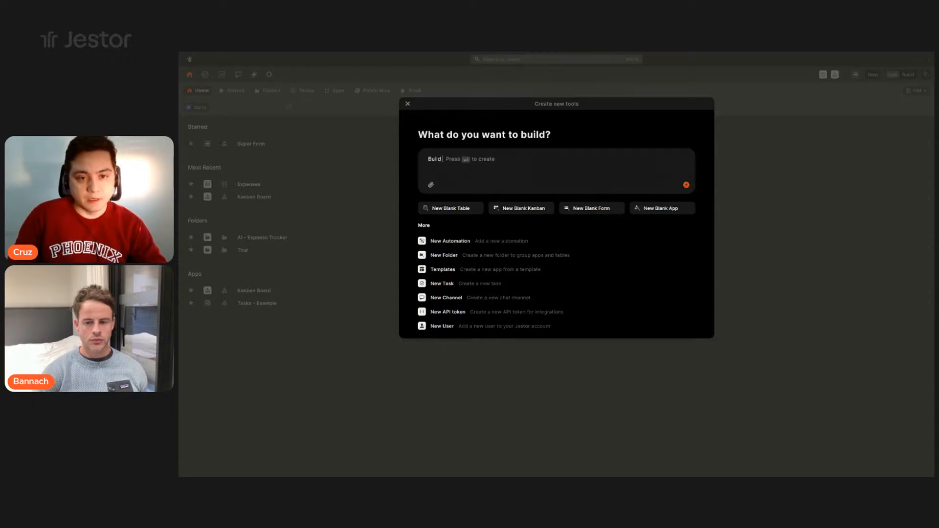
text( an Financ)
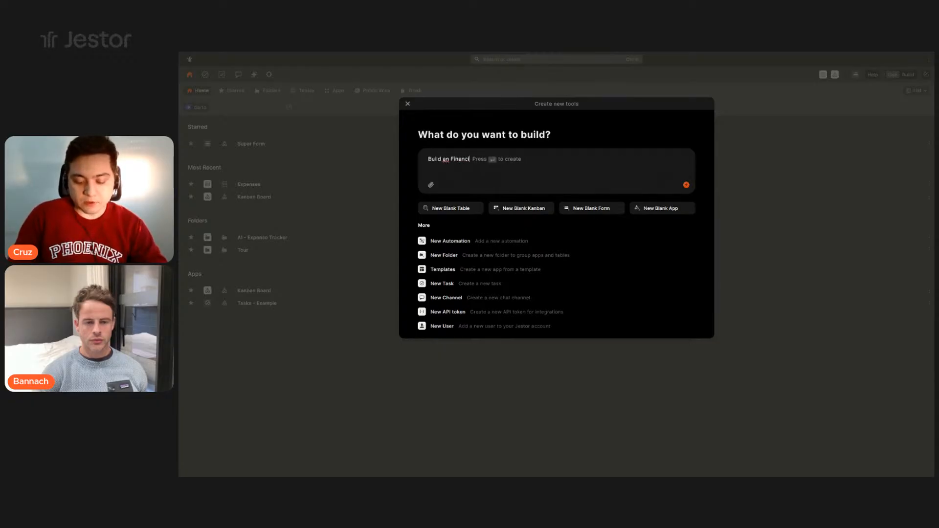
text(ial Management app)
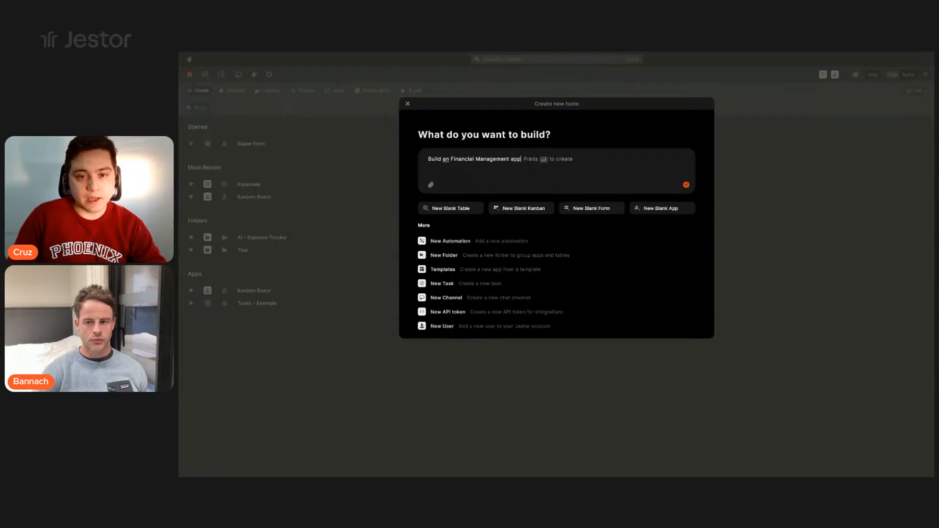
text( with)
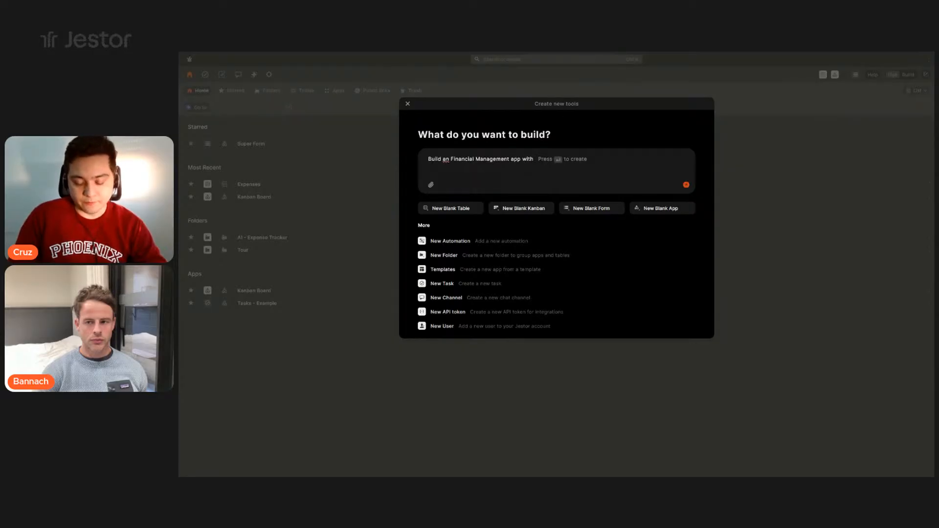
text( a main dashboar)
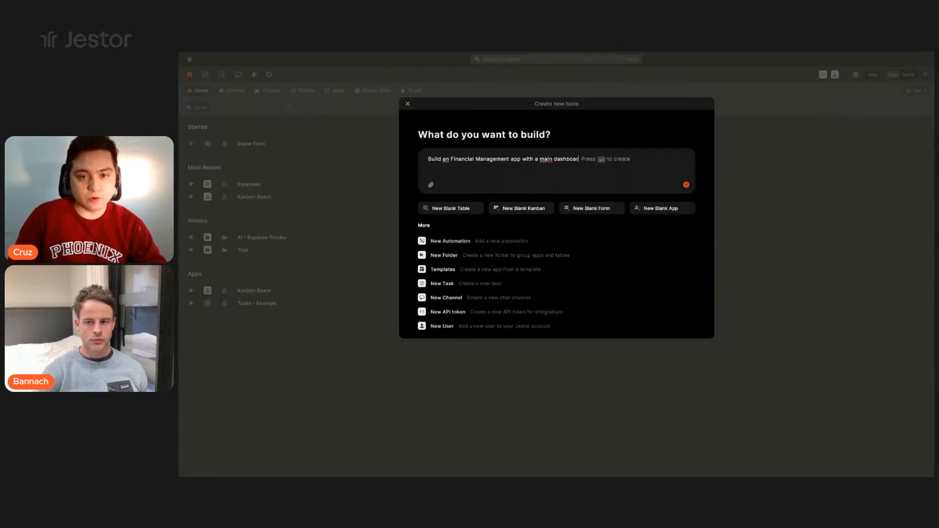
text(d, )
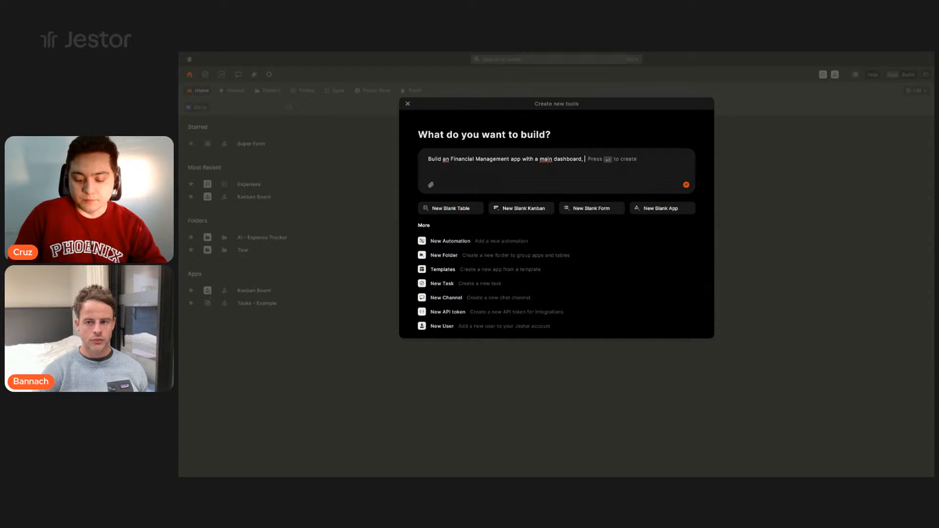
Continue the tool description with "tables for Payables and Receivables"
text(tables for account)
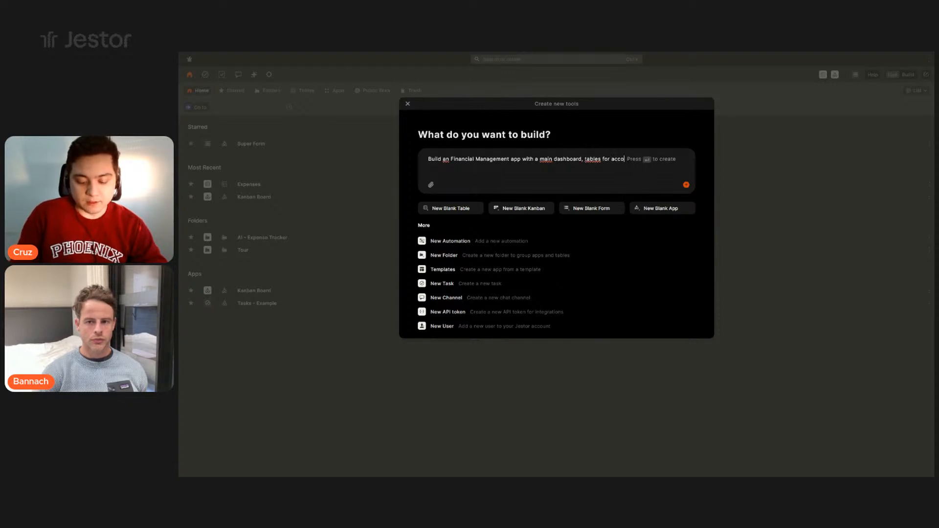
key(BackSpace)
key(BackSpace)
key(BackSpace)
key(BackSpace)
key(BackSpace)
key(BackSpace)
key(BackSpace)
text(Payables and)
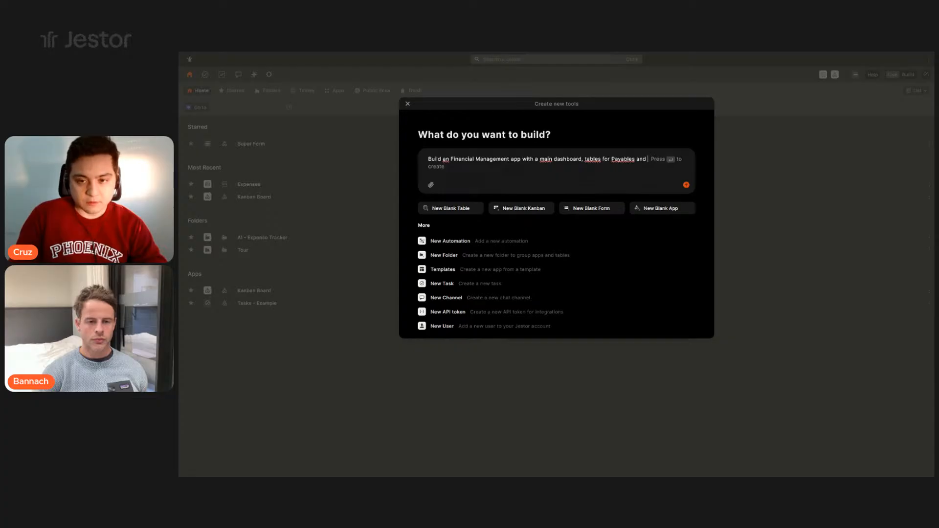
text( Re)
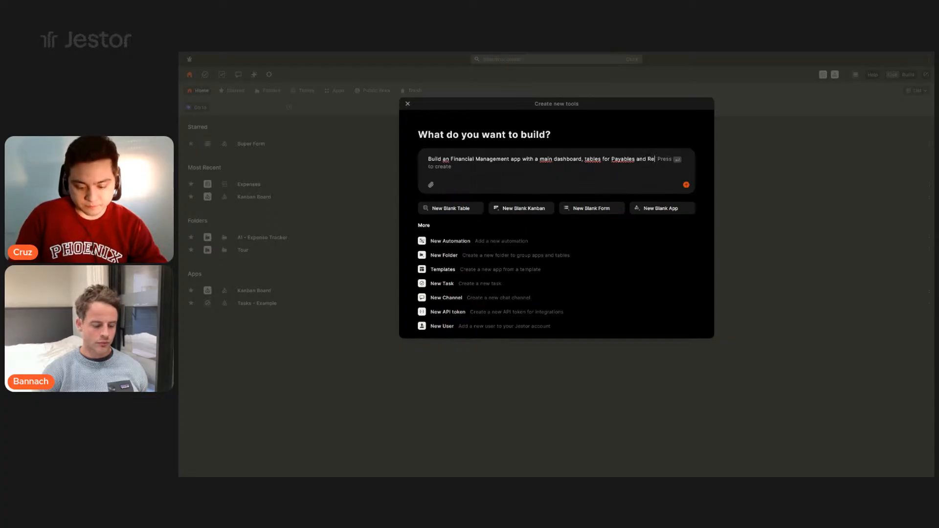
text(ceivables)
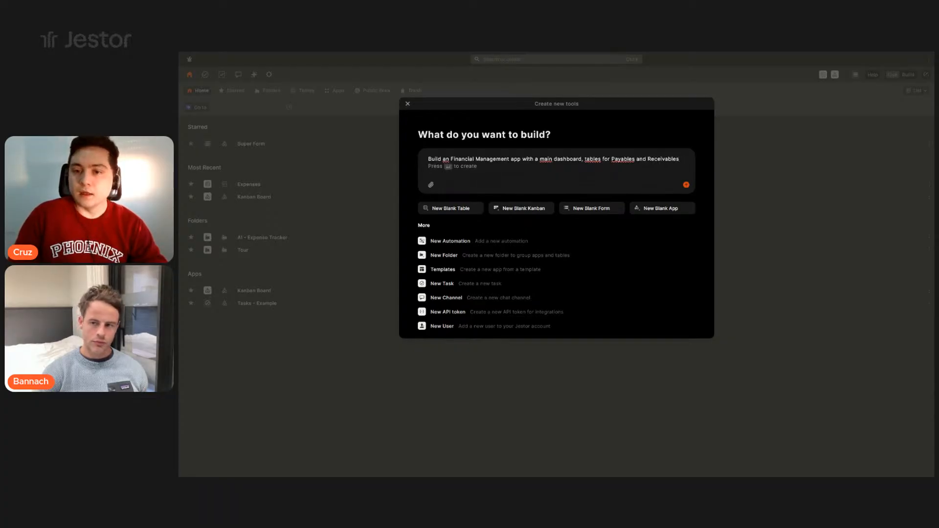
Rework the table list in the description to read "Payables, Receivables, Clients, and Suppliers."
text(, an)
key(BackSpace)
key(BackSpace)
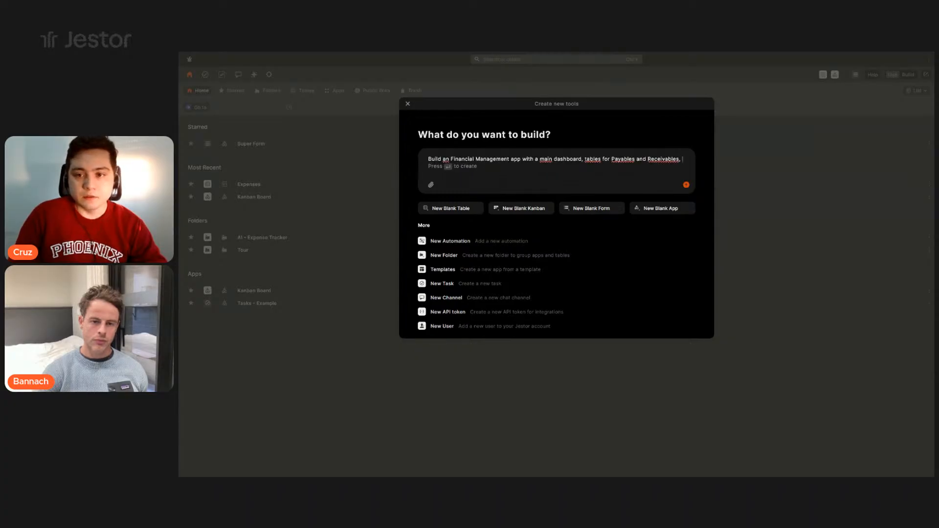
double_click(638, 160)
key(BackSpace)
key(BackSpace)
text(,)
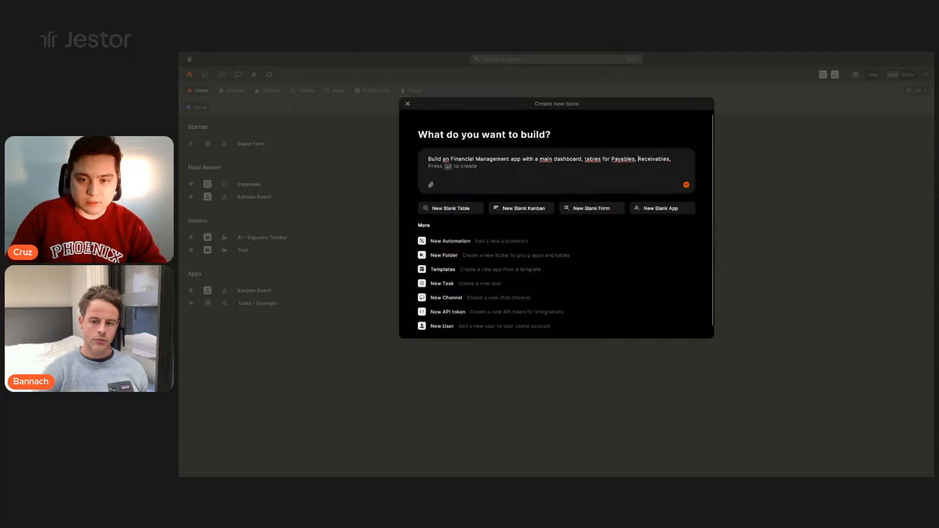
click(676, 159)
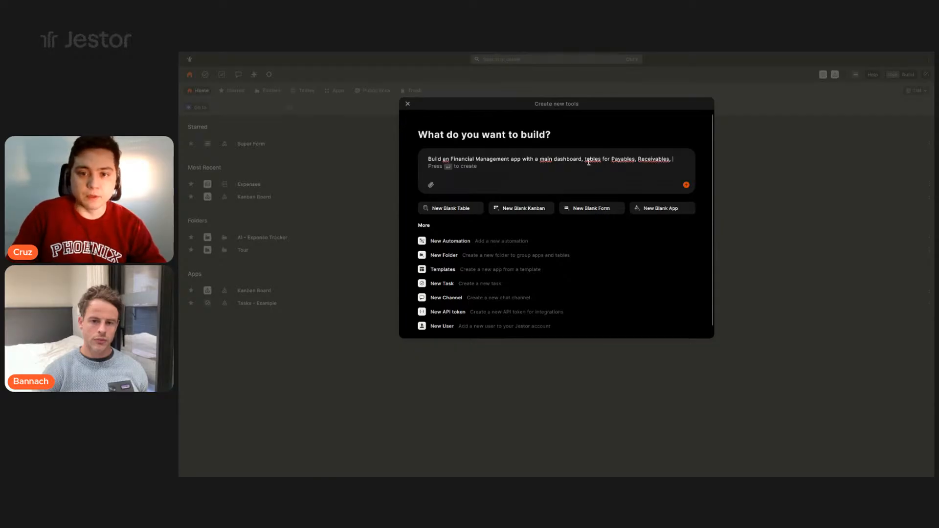
text(C)
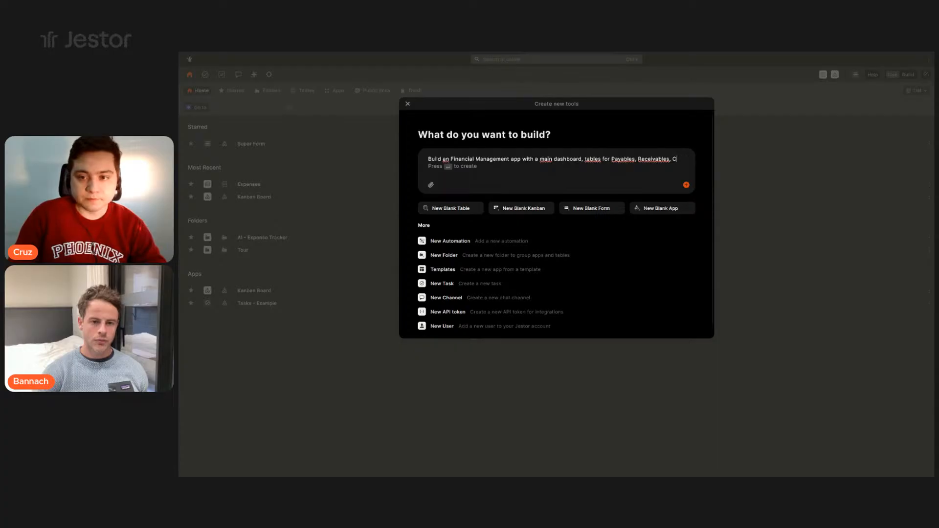
text(lients , andSuppliers.)
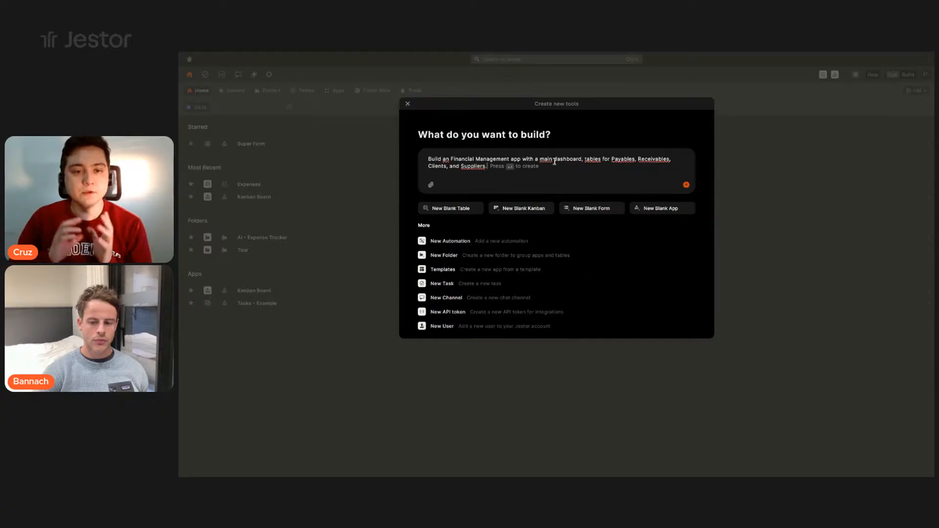
Correct "an" to "a" before "Financial", submit the description to the AI builder and close the creation dialog
click(447, 159)
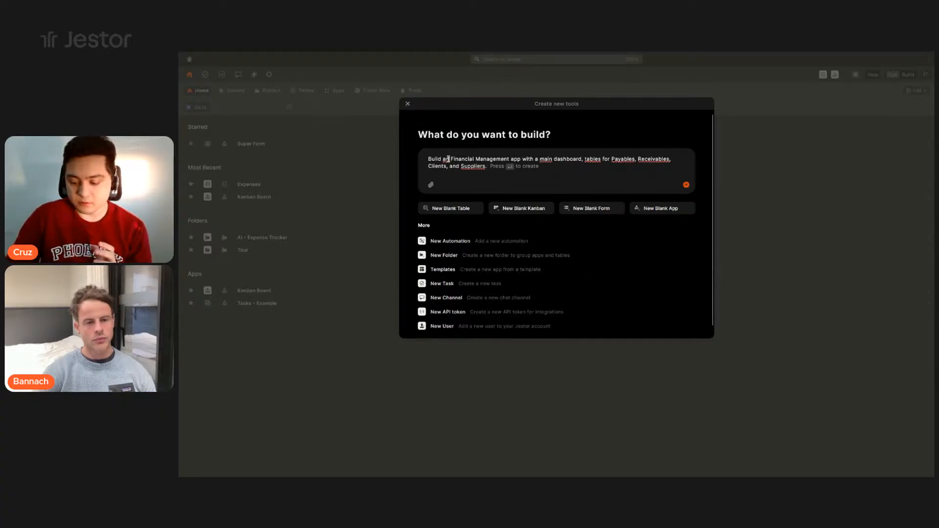
key(BackSpace)
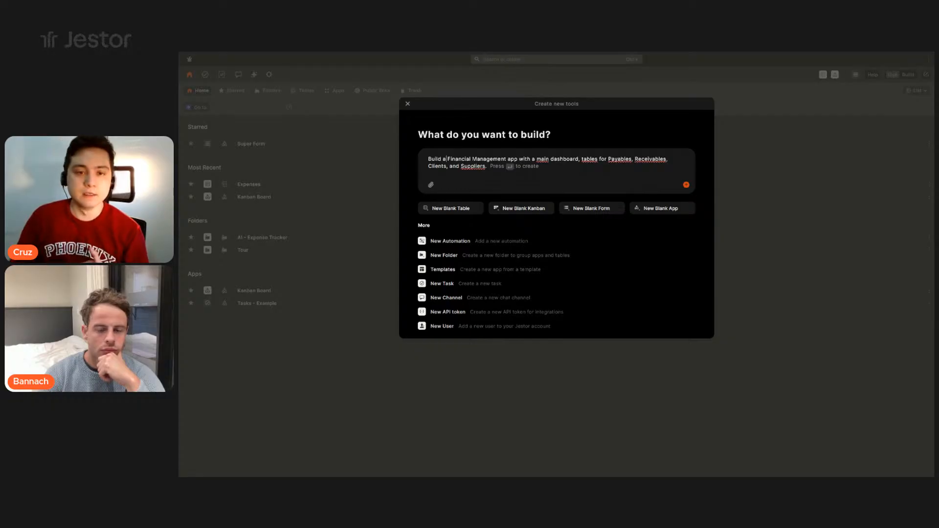
key(Return)
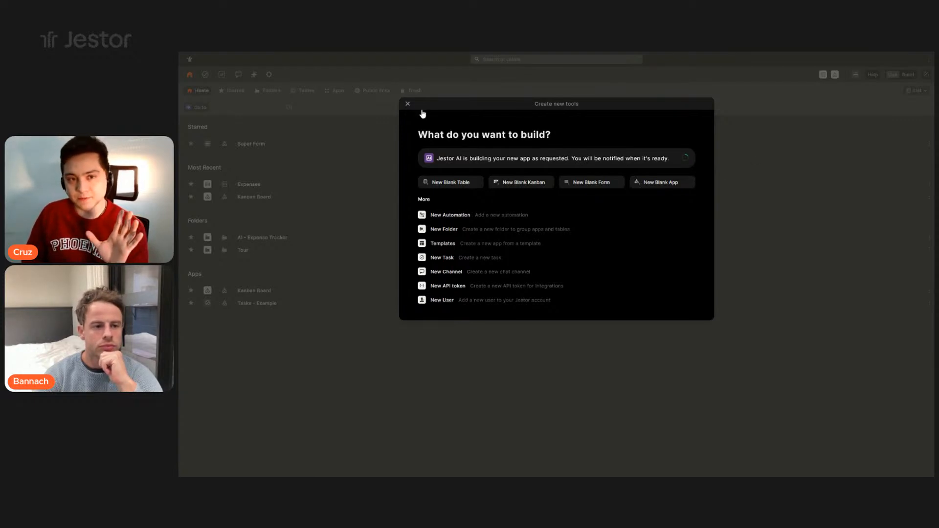
click(407, 104)
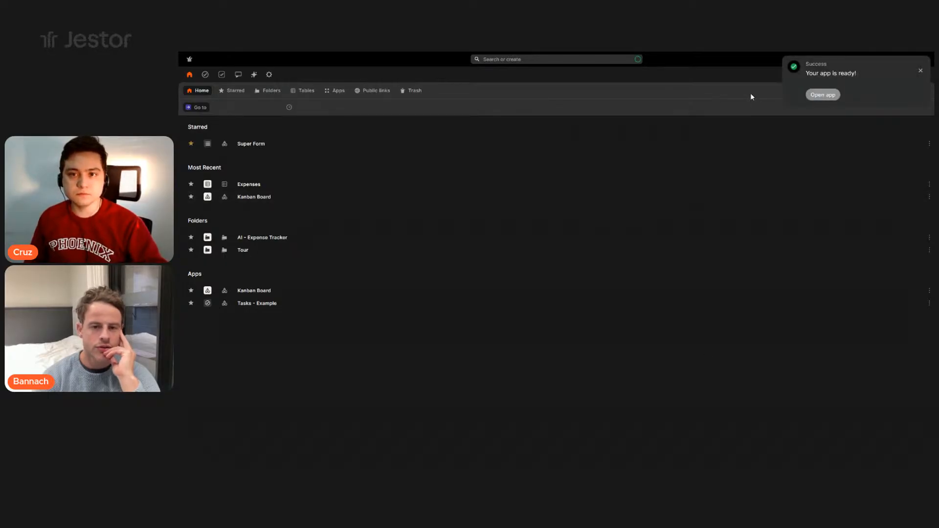
Search for the template library and open it to view the available templates
click(526, 64)
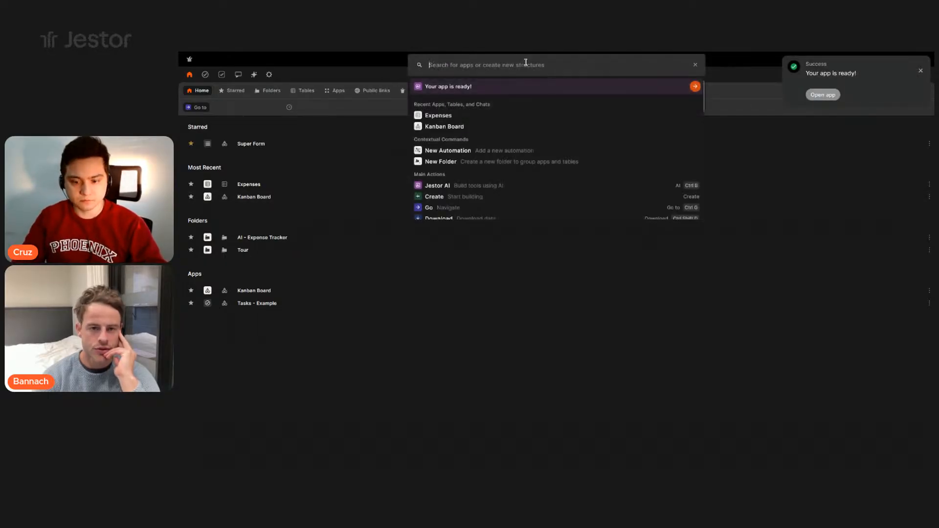
text(templat)
key(Return)
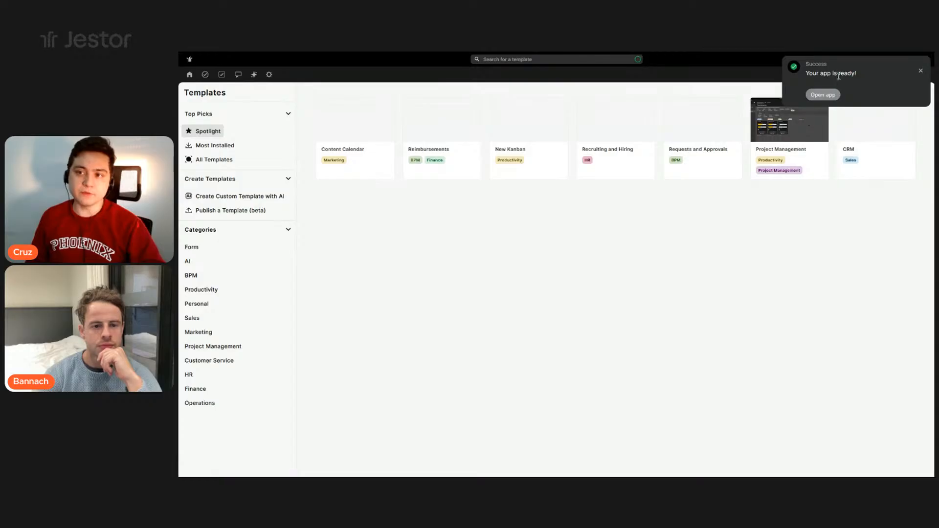
Open the generated app and review its Payables, Receivables, Clients and Suppliers pages, ending on the Main Dashboard
click(817, 94)
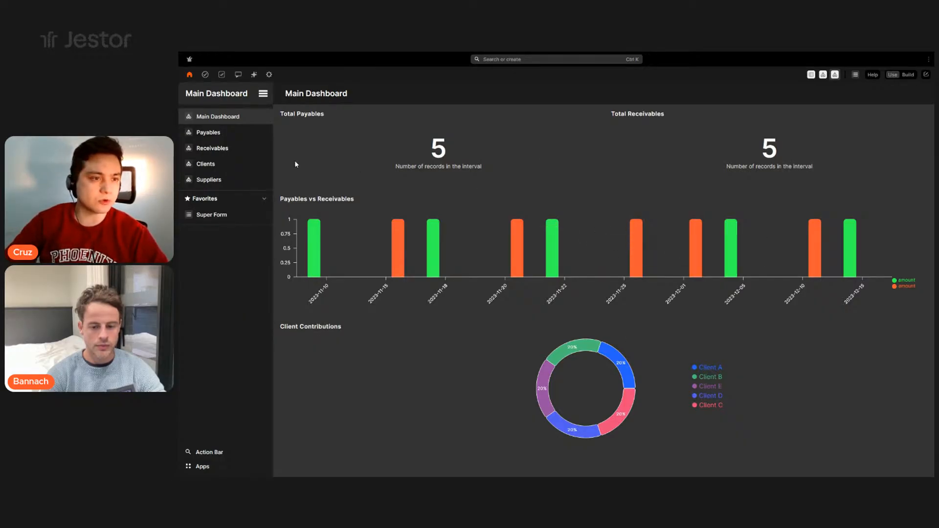
click(227, 138)
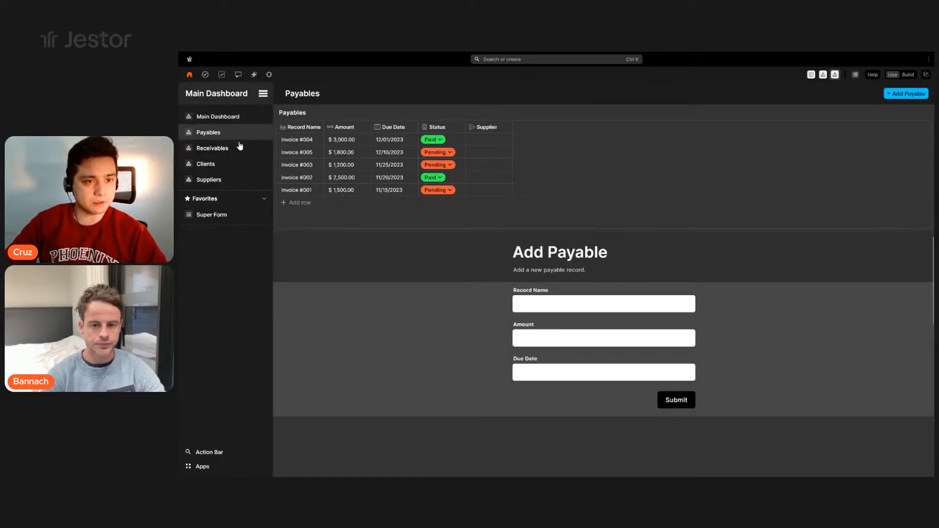
click(228, 151)
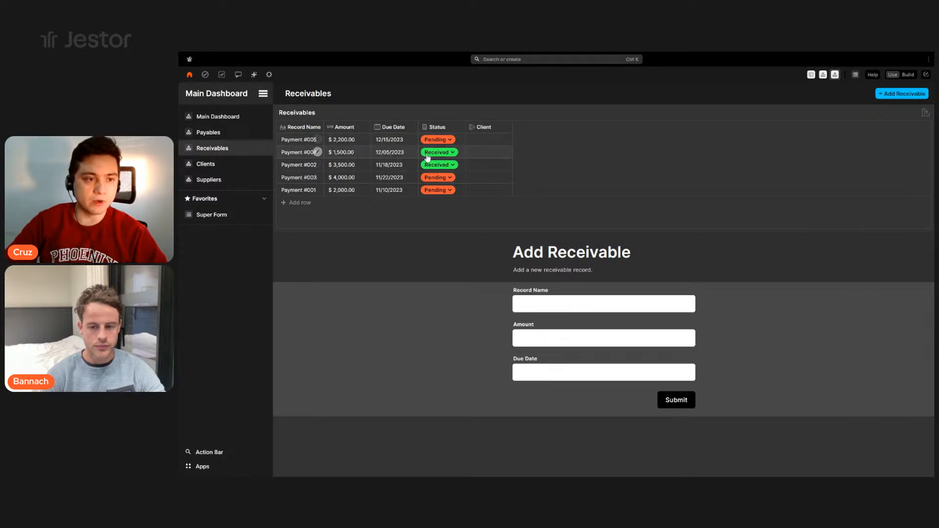
click(221, 166)
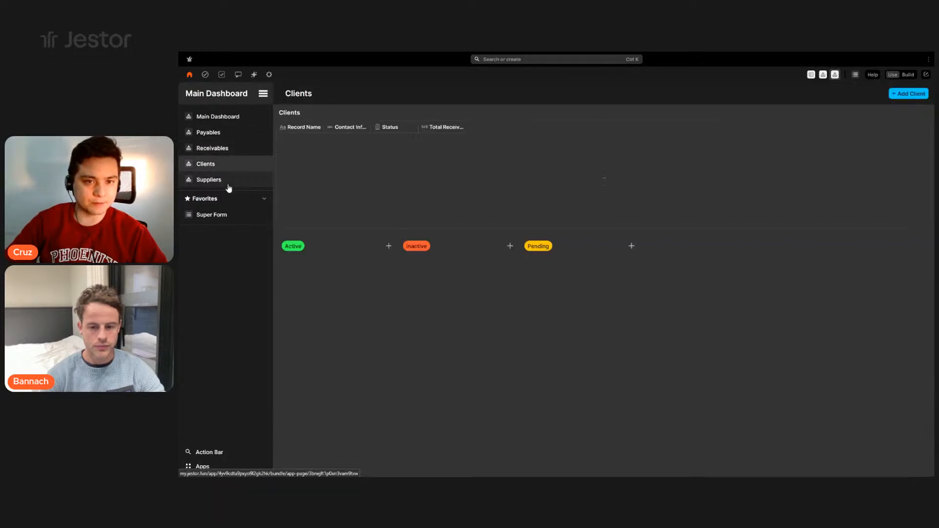
click(229, 185)
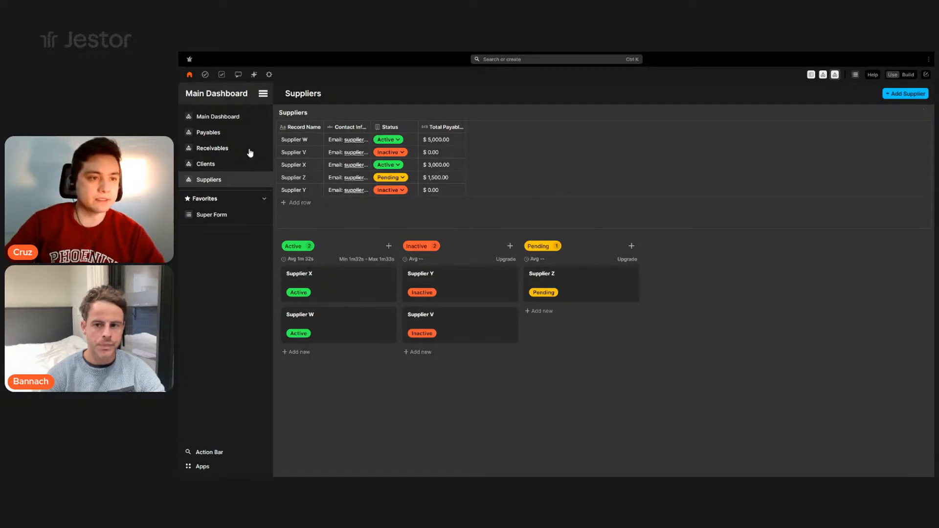
click(229, 118)
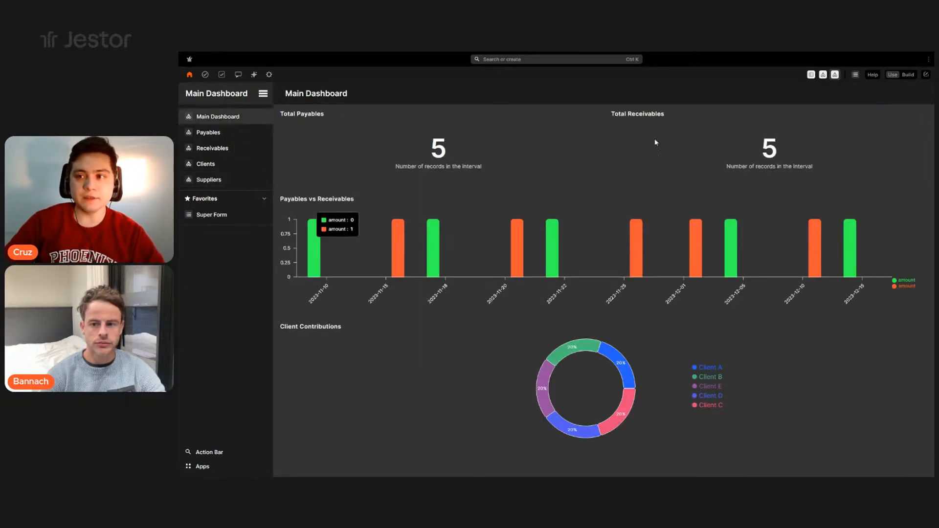
Go to the app's Payables page, open its underlying table in full view and dismiss the browser's translation prompt
click(234, 132)
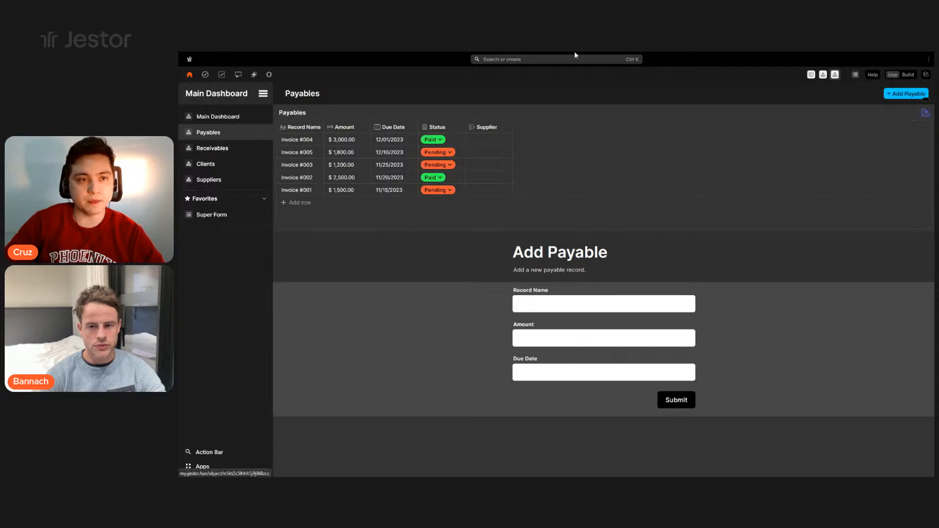
mouse_move(568, 51)
click(323, 59)
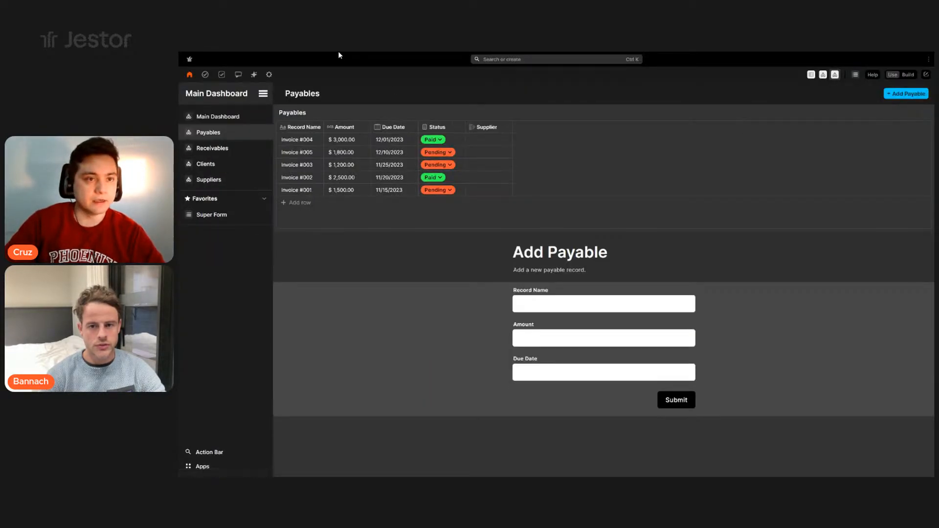
click(321, 60)
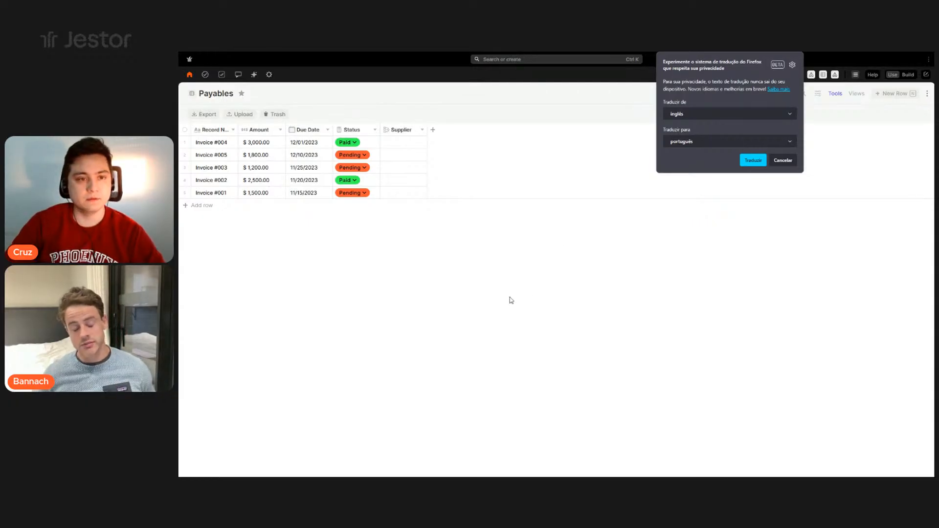
click(592, 322)
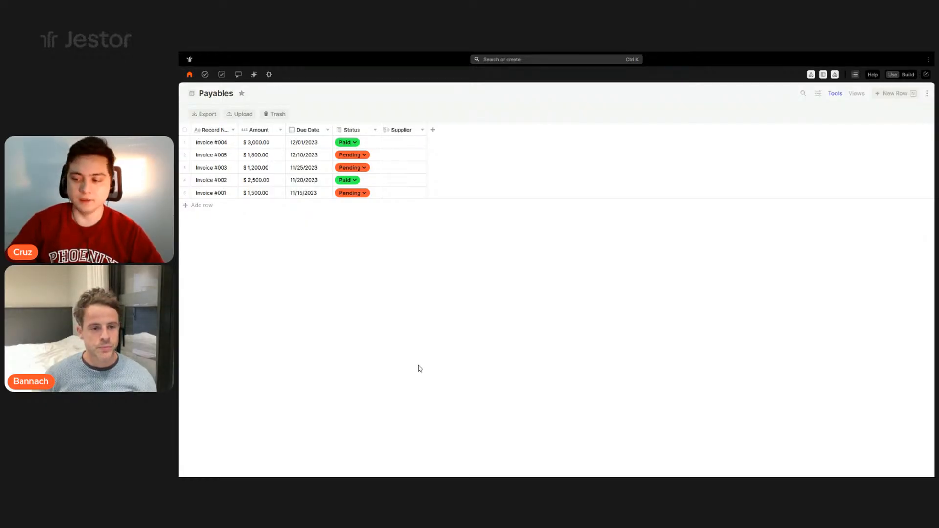
Compare the app's Payables page with its full underlying Payables table, ending on the app page
click(238, 58)
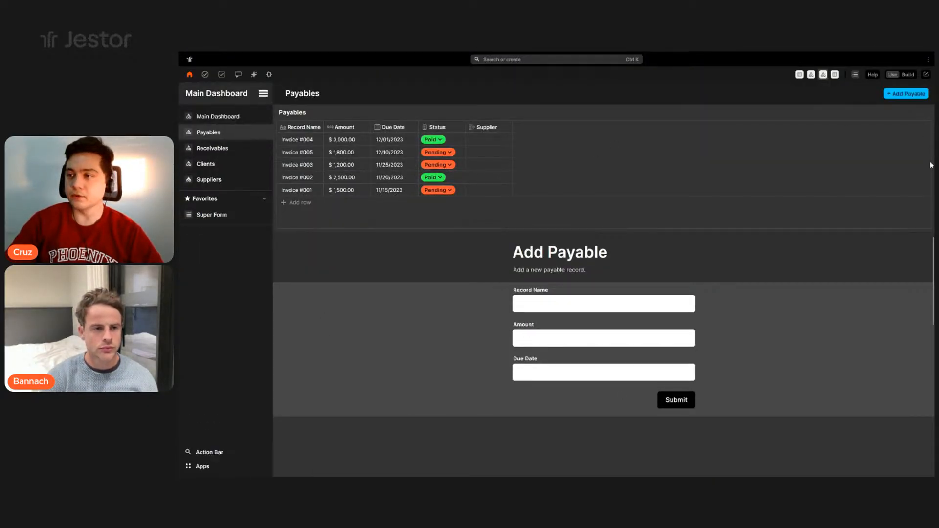
mouse_move(226, 56)
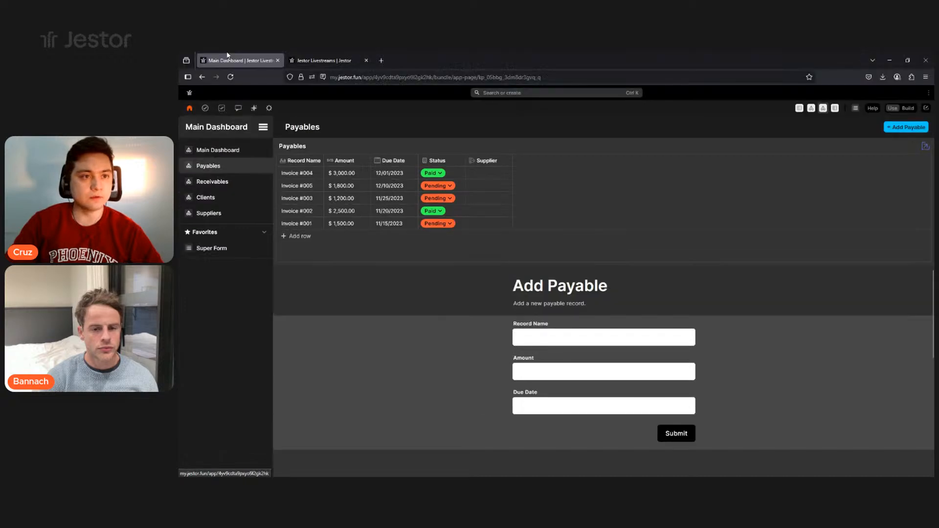
click(326, 58)
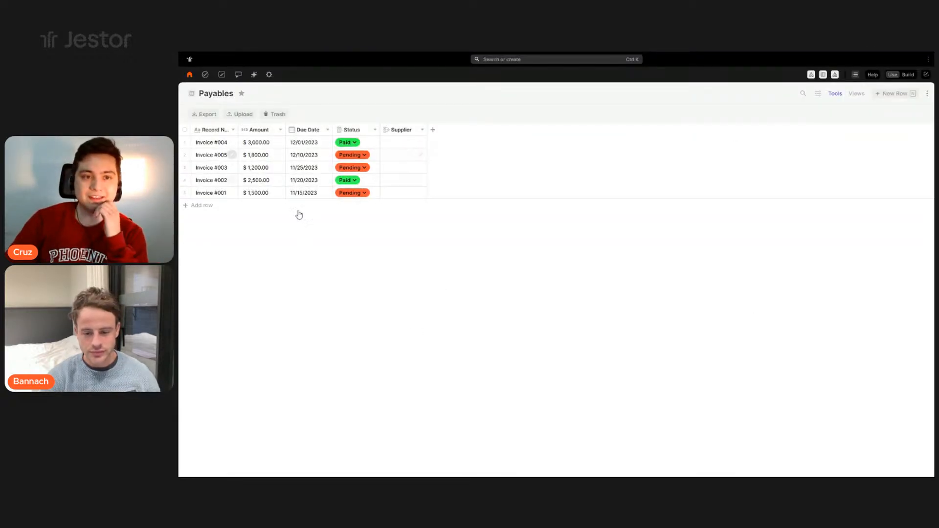
click(254, 58)
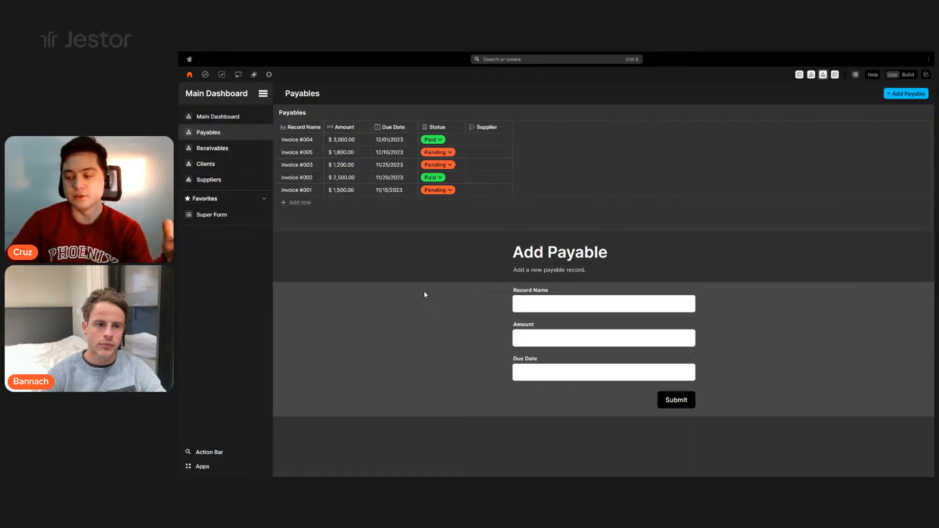
click(317, 60)
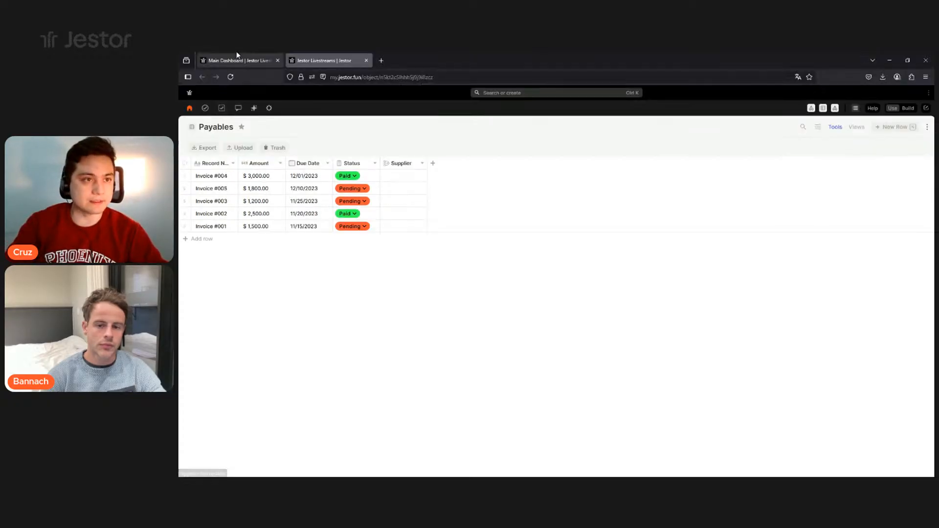
click(237, 60)
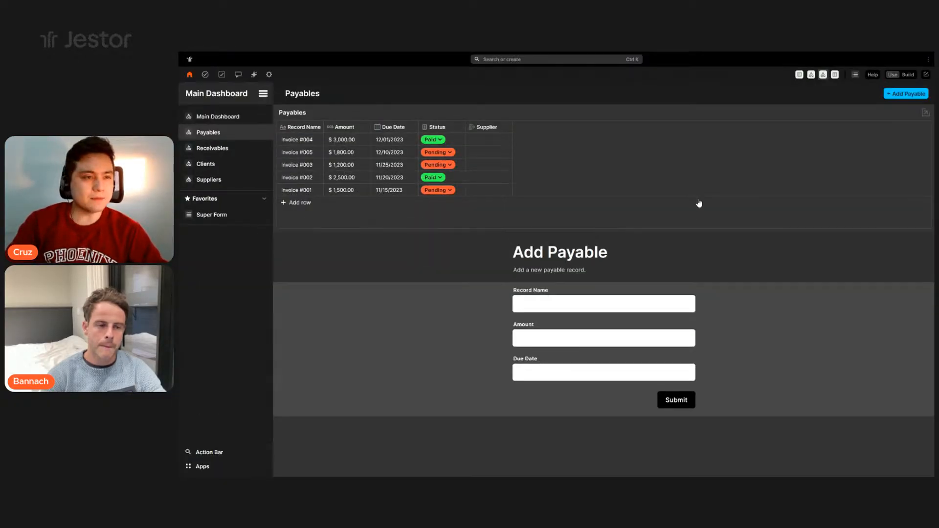
Switch the app to build mode, start editing the Main Dashboard and open its menu bar settings
click(905, 75)
click(911, 94)
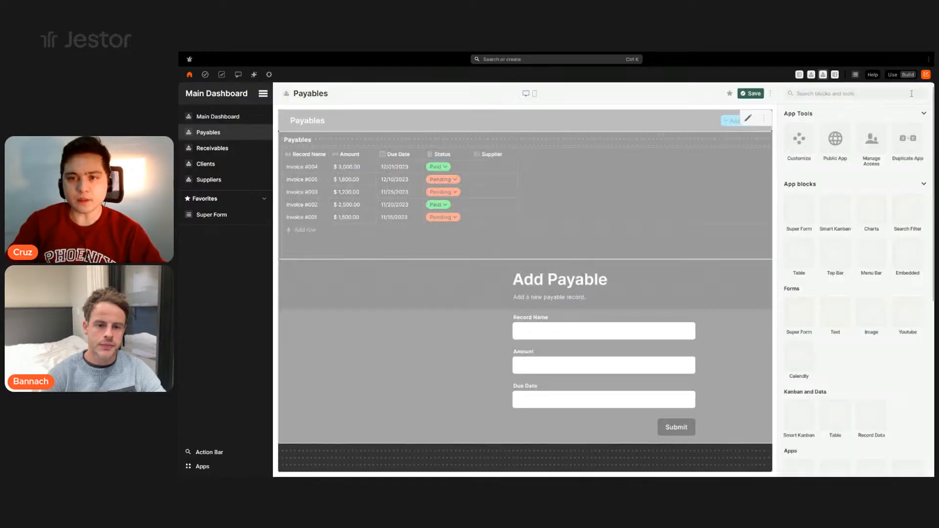
click(239, 120)
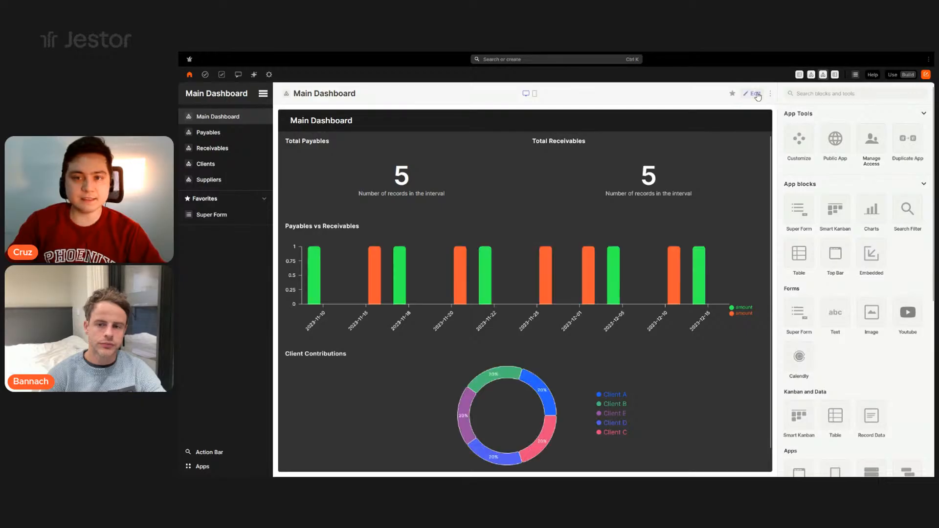
click(752, 93)
click(264, 91)
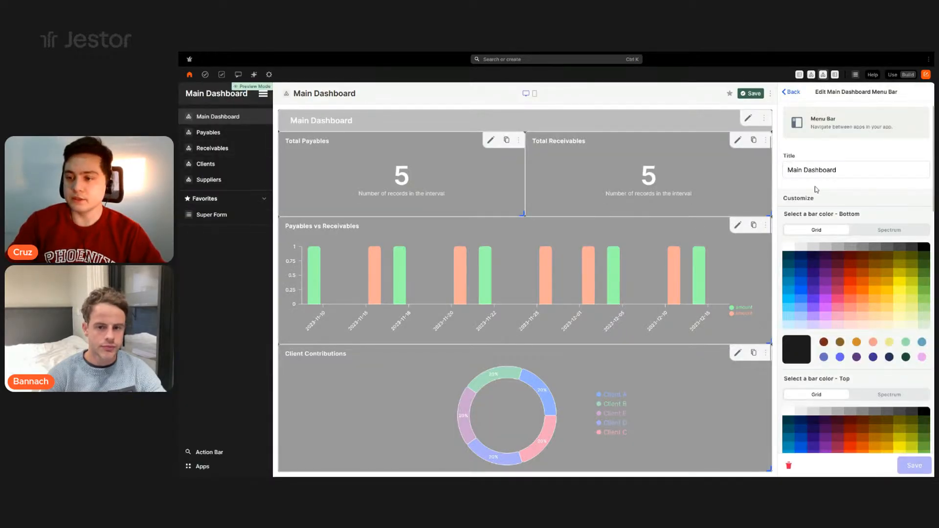
Set the menu bar's title to "Finance App"
scroll(812, 205, down, 5)
scroll(850, 252, up, 5)
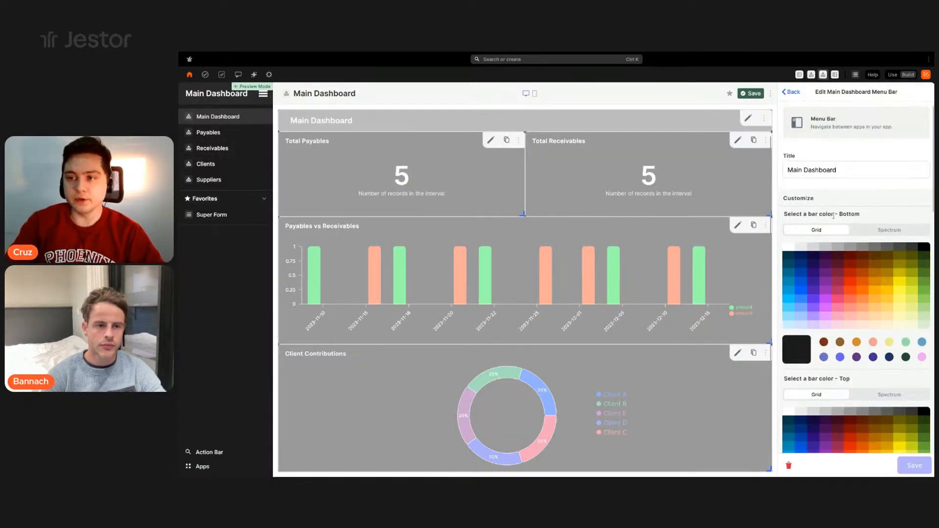
scroll(843, 183, down, 3)
scroll(843, 183, up, 3)
triple_click(837, 170)
text(Finance App)
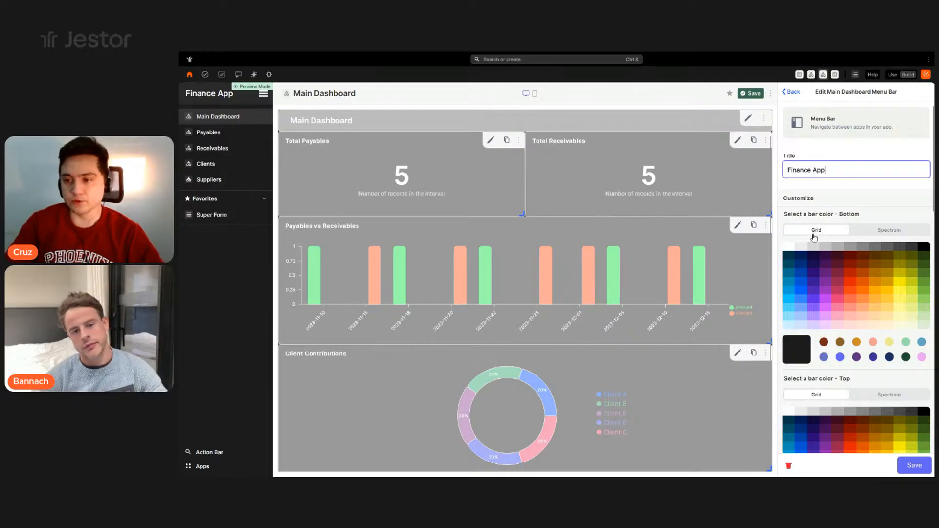
Remove the Favorites item from the menu bar's list of menu items
scroll(850, 274, down, 5)
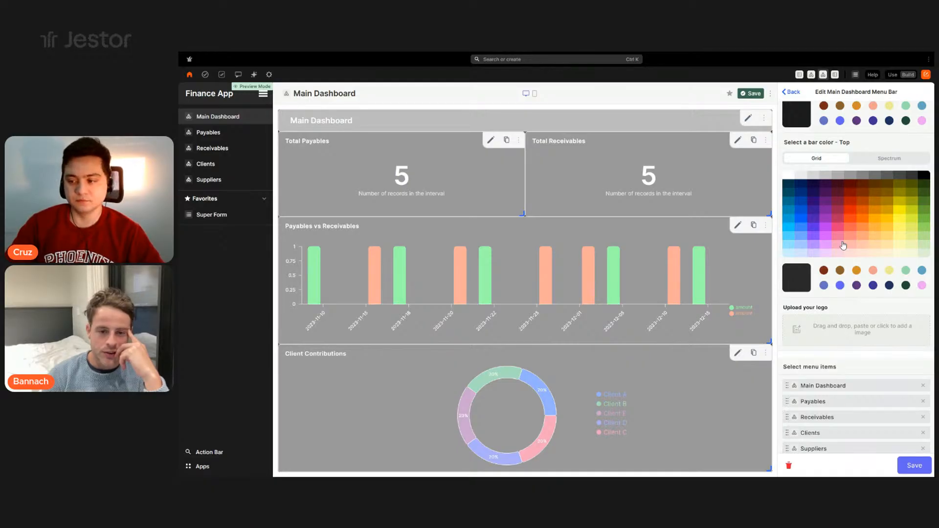
scroll(843, 245, down, 5)
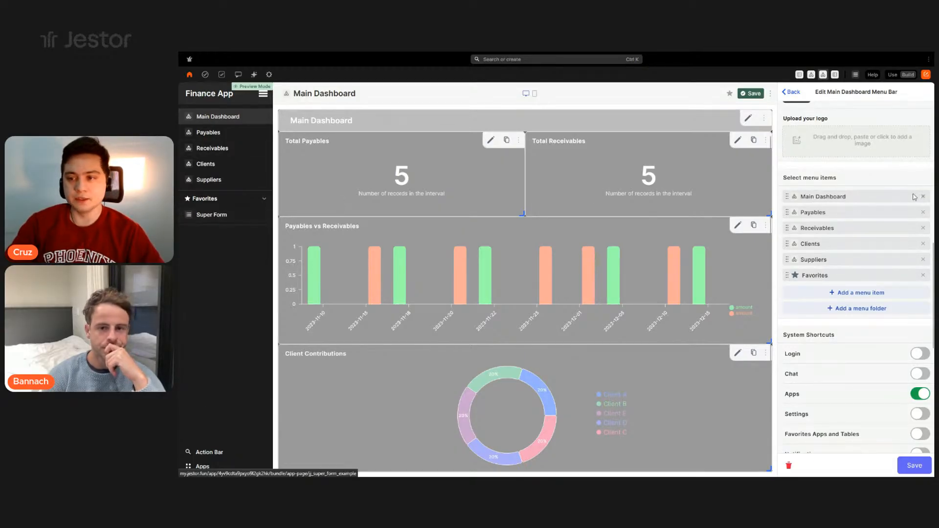
click(922, 277)
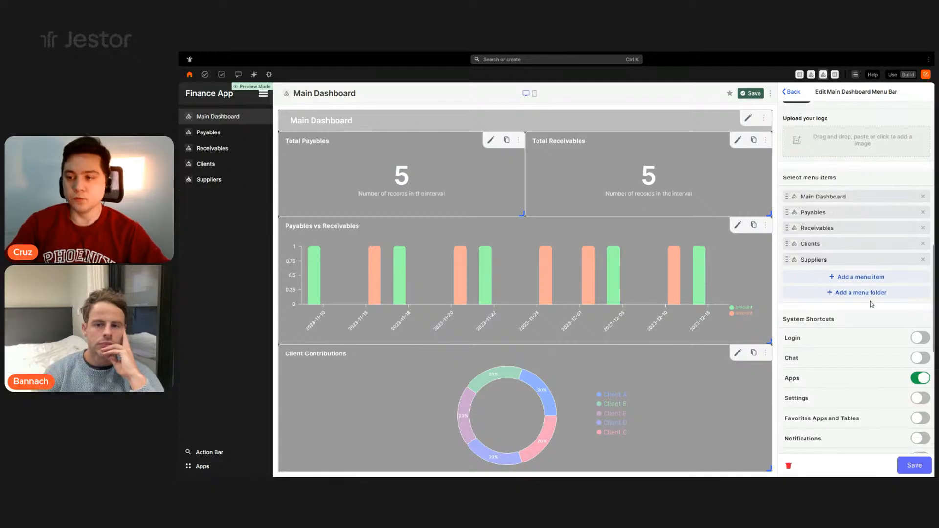
Add a menu folder titled "App" and move it above Main Dashboard so it groups the five app pages
click(869, 295)
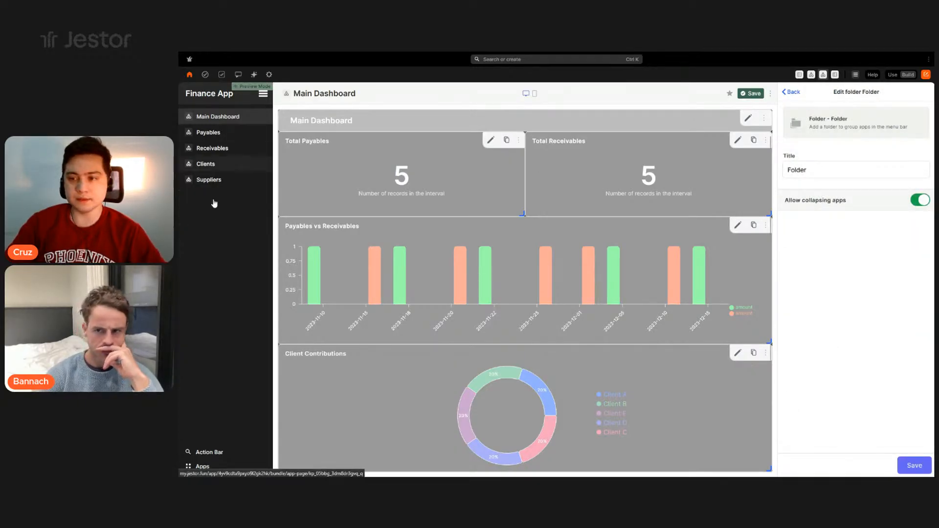
click(844, 168)
text(App)
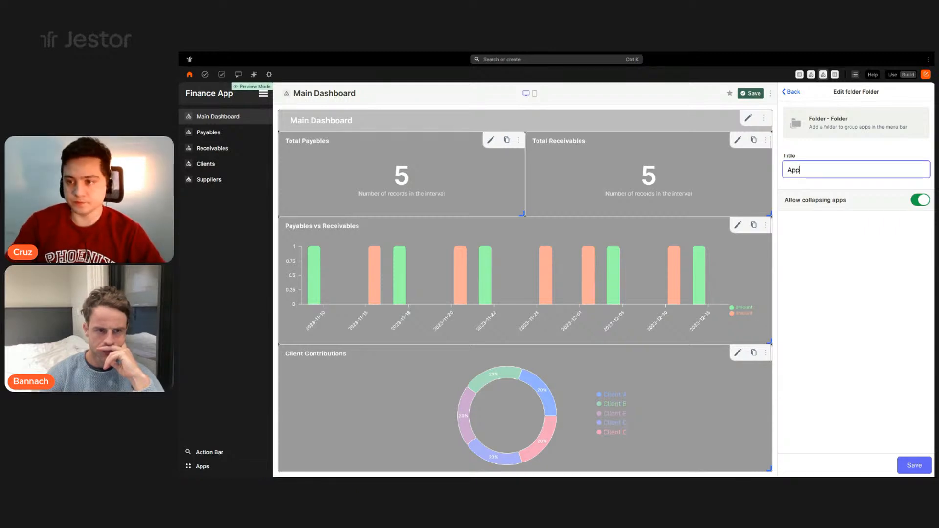
click(904, 466)
drag(831, 275, 824, 196)
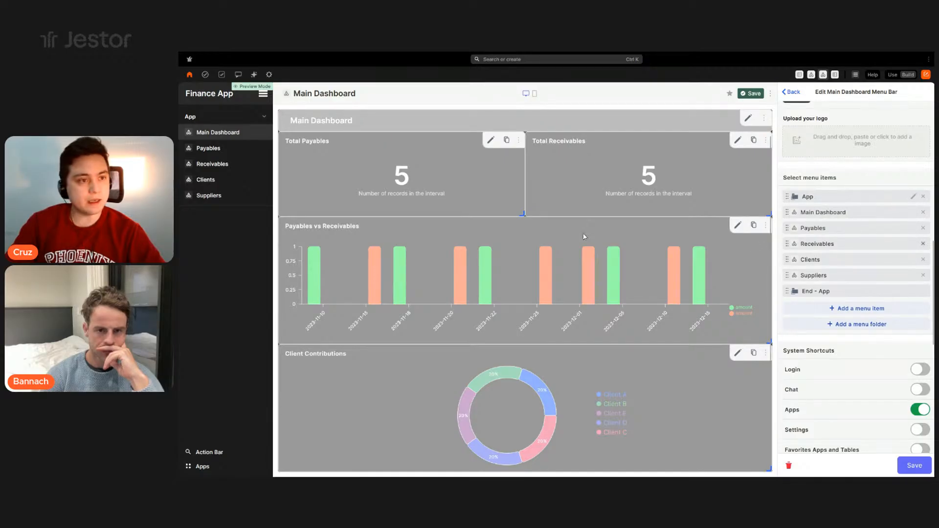
Collapse and expand the App folder in the menu bar preview to check how it behaves
click(264, 122)
click(264, 122)
click(264, 122)
click(263, 121)
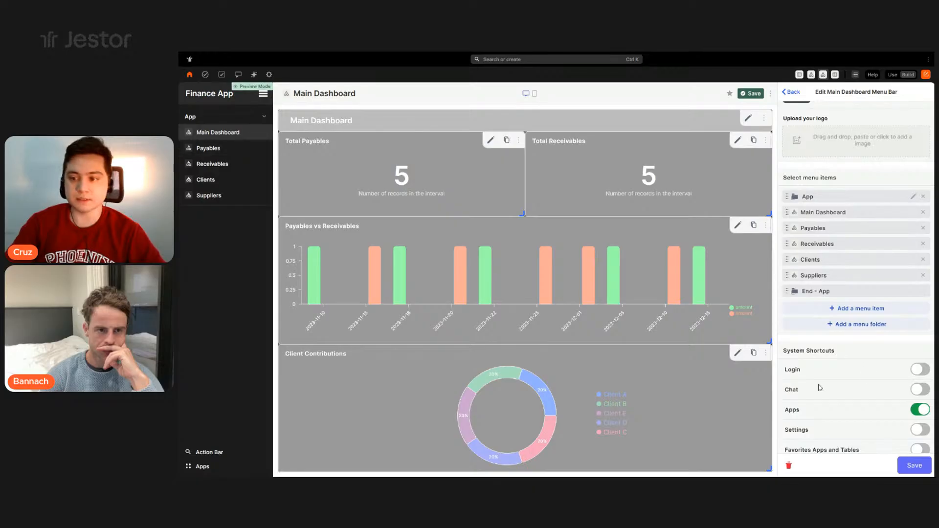
Add the Payables and Receivables tables as menu items below the App folder
click(896, 313)
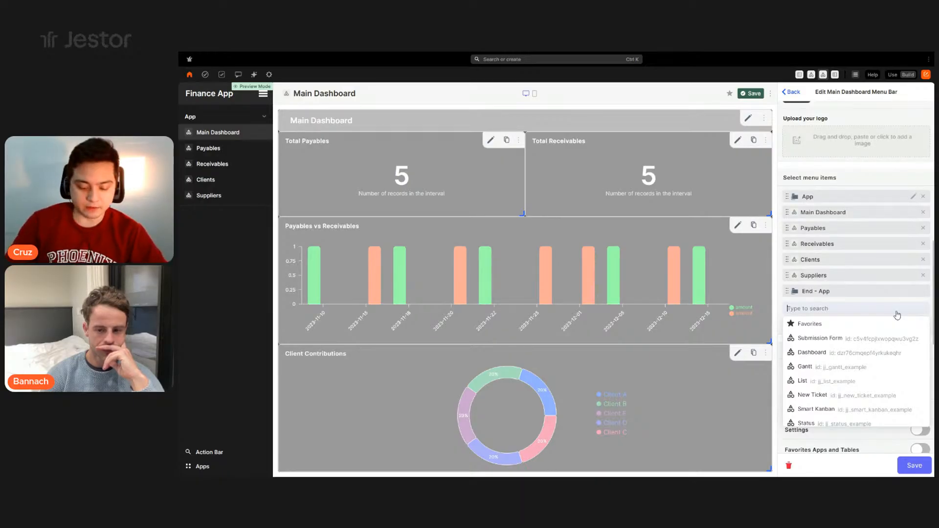
text(aya)
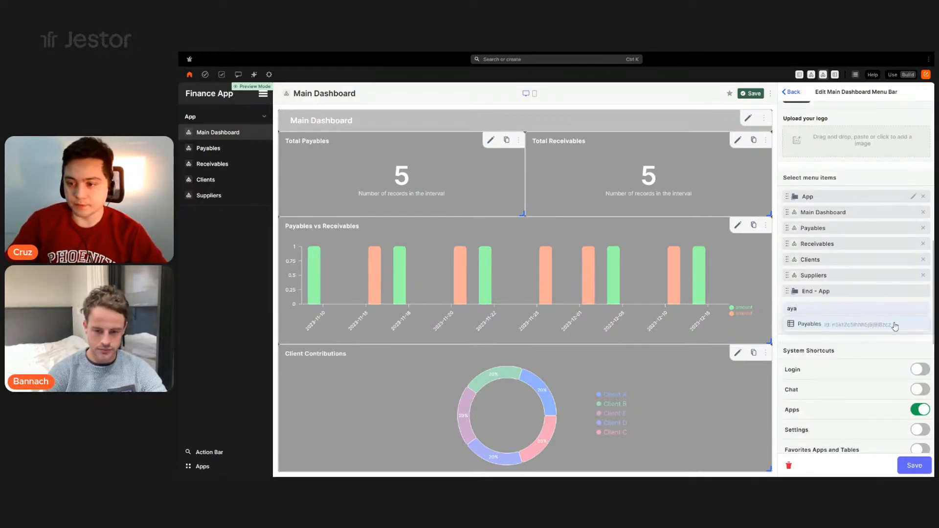
click(895, 324)
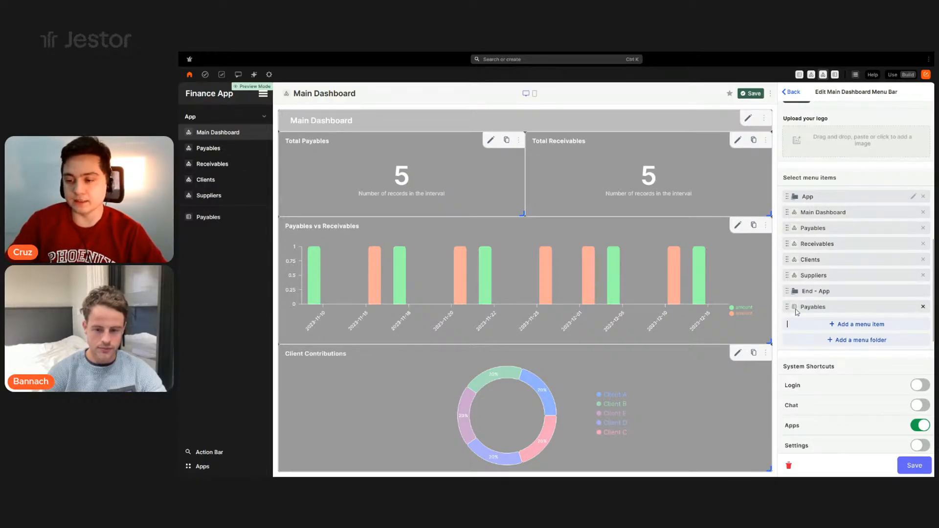
click(840, 325)
text(ree)
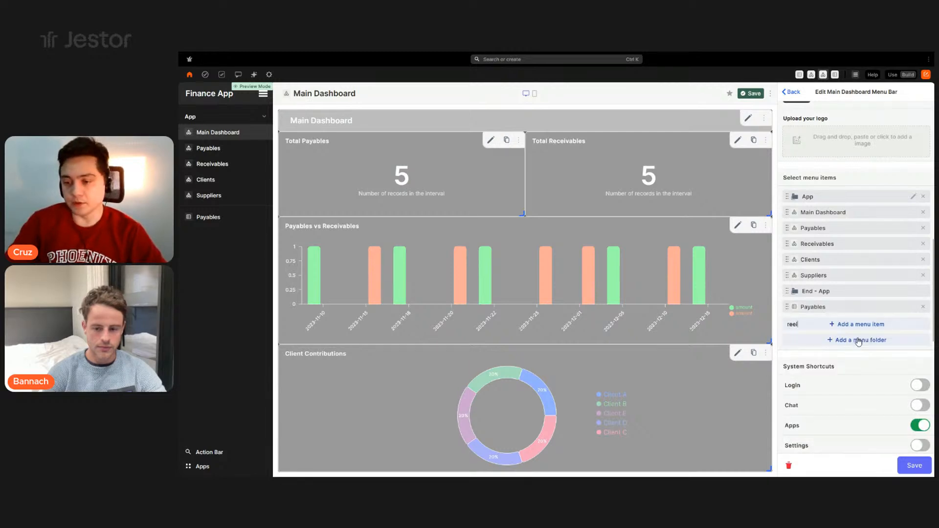
click(856, 338)
Add the Clients and Suppliers tables as menu items after the Receivables table
click(857, 338)
text(cline)
click(861, 354)
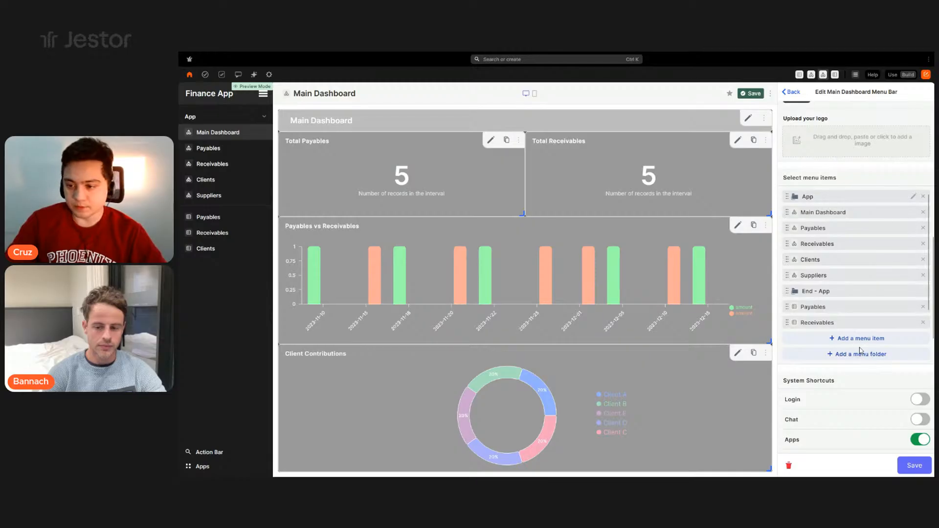
click(860, 338)
text(sup)
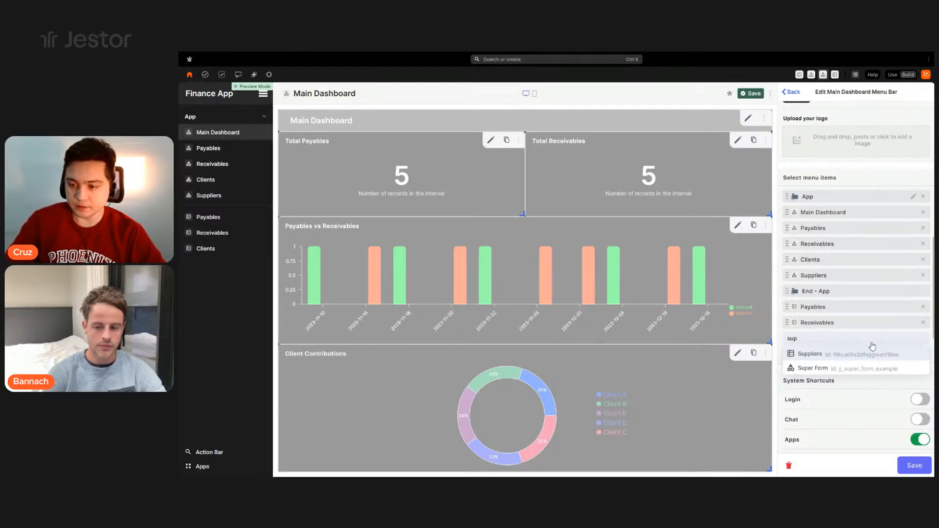
click(868, 354)
Add a menu folder titled "Databases" and move it above the Payables table so it groups the four tables
click(843, 354)
text(Databases)
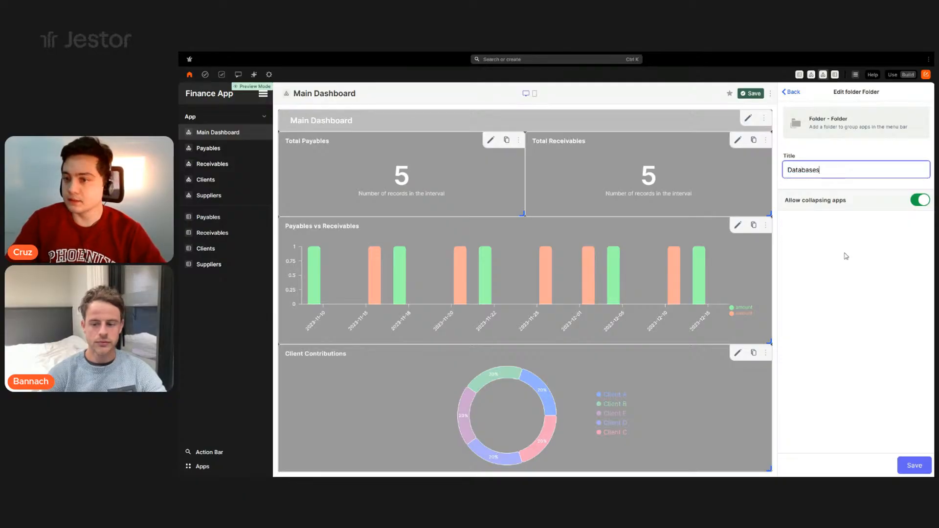
click(913, 463)
scroll(838, 287, down, 2)
drag(837, 310, 840, 247)
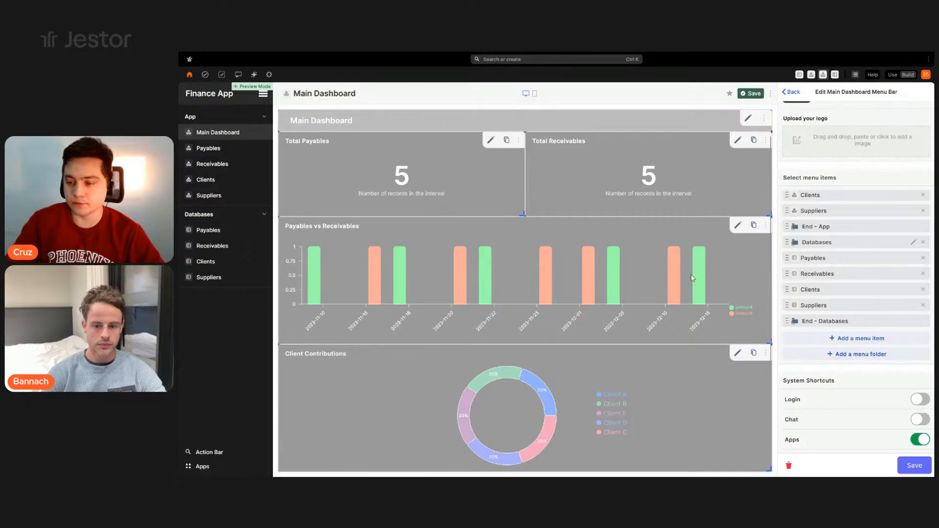
Save the menu bar changes and save the Main Dashboard to leave editing
scroll(841, 303, down, 3)
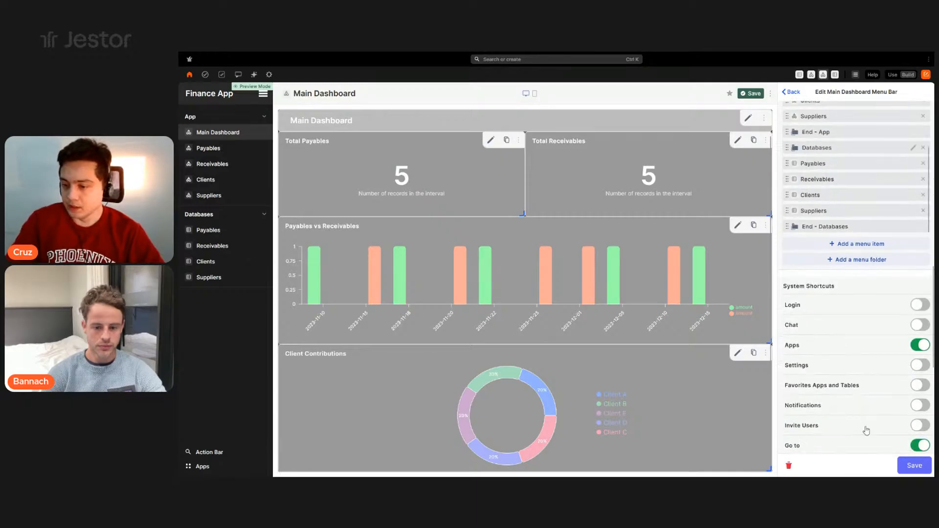
click(910, 465)
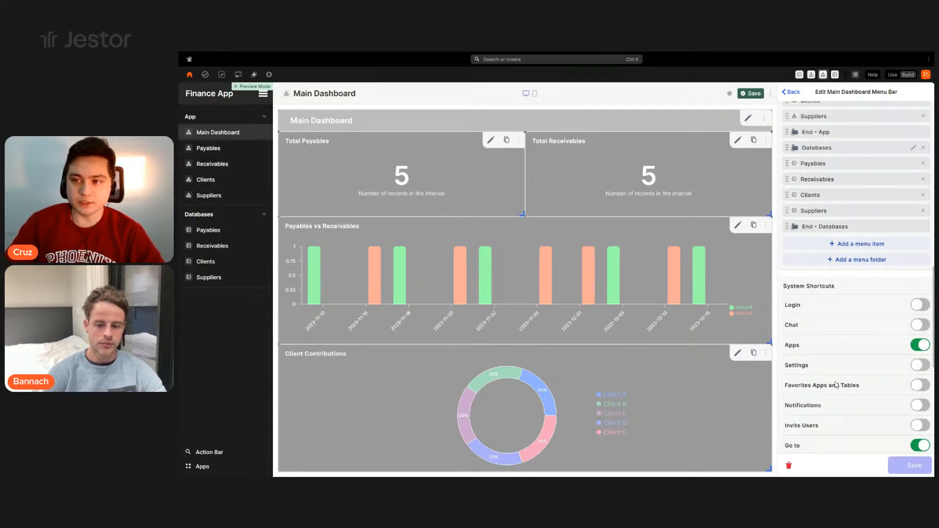
click(751, 94)
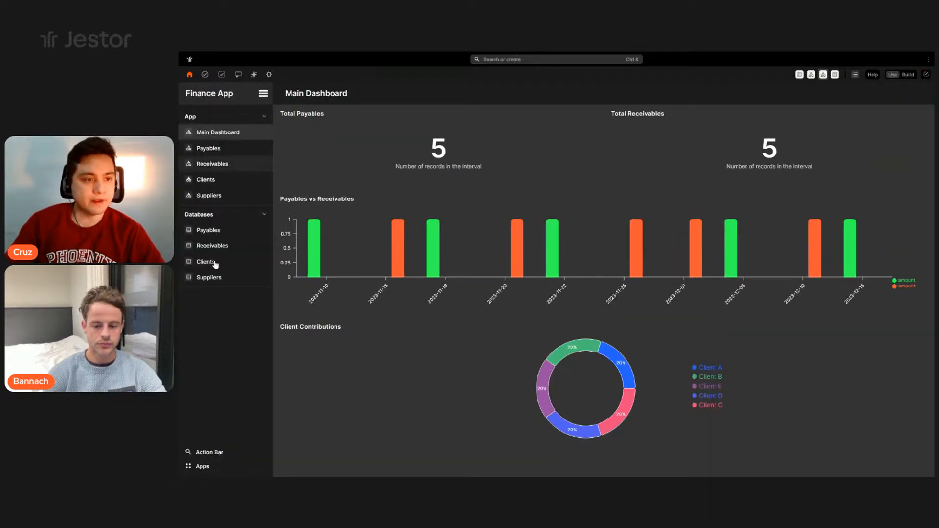
Review the Payables, Receivables, Clients and Suppliers tables and the Main Dashboard through the new menu, ending on the Payables table
click(226, 230)
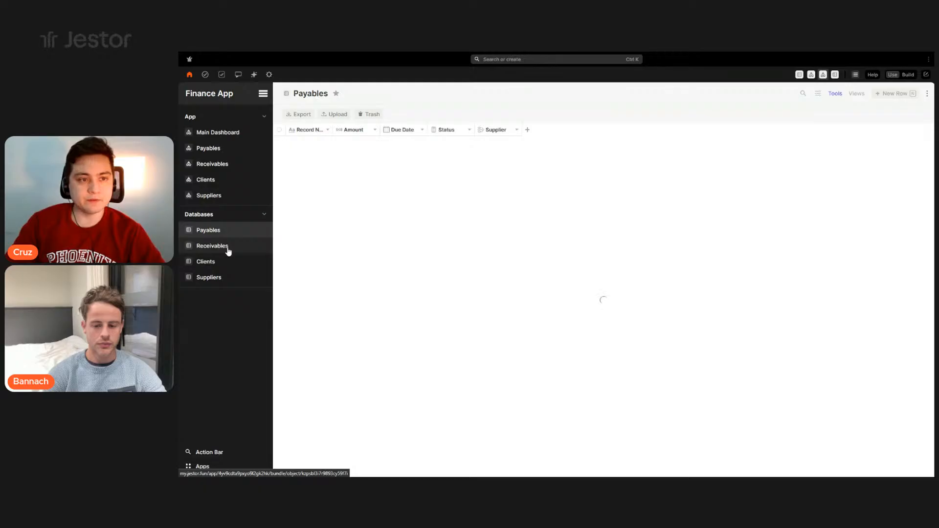
click(228, 250)
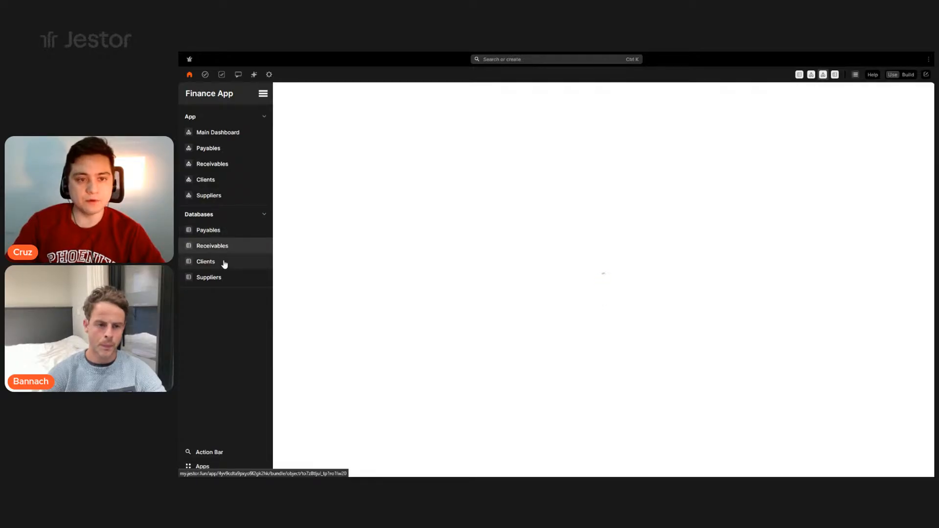
click(209, 267)
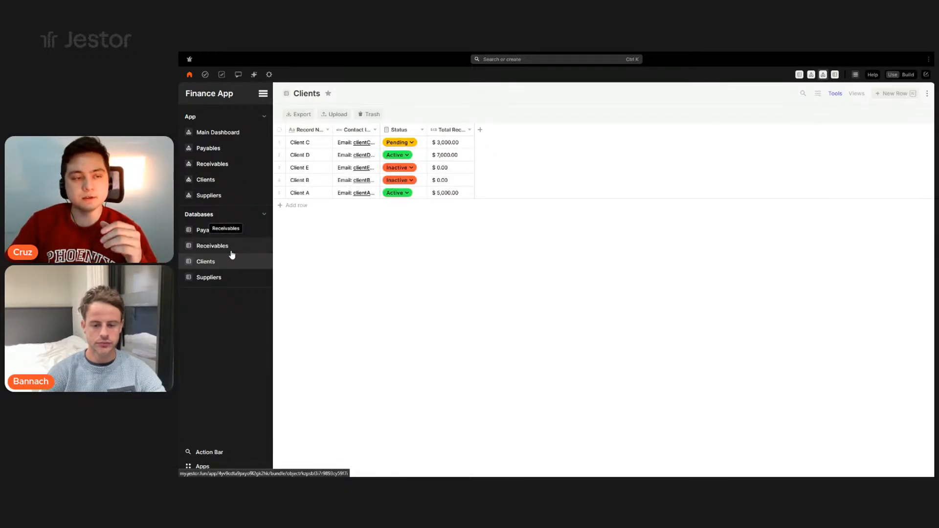
click(218, 133)
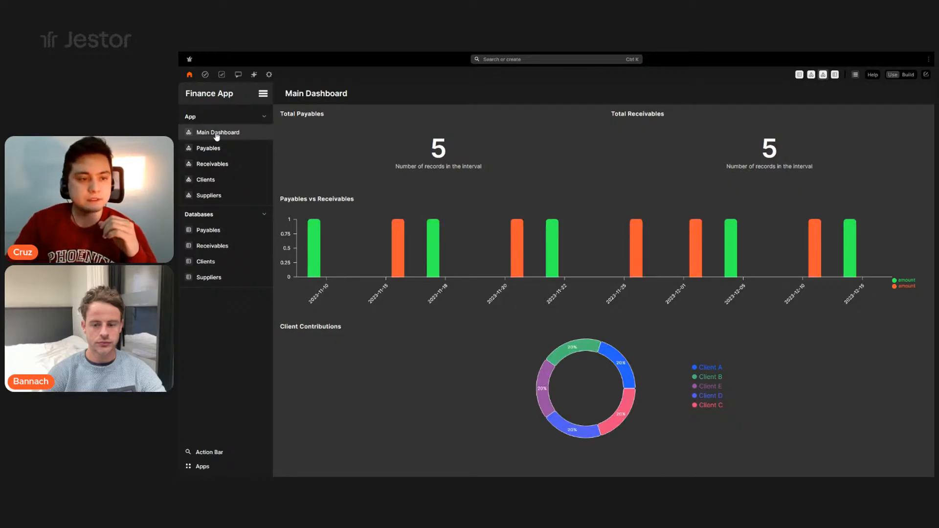
click(216, 278)
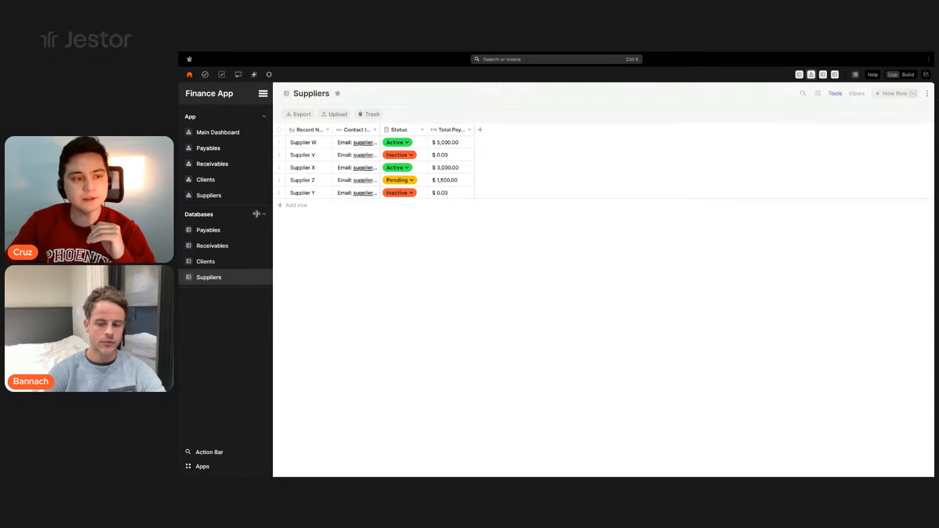
click(227, 231)
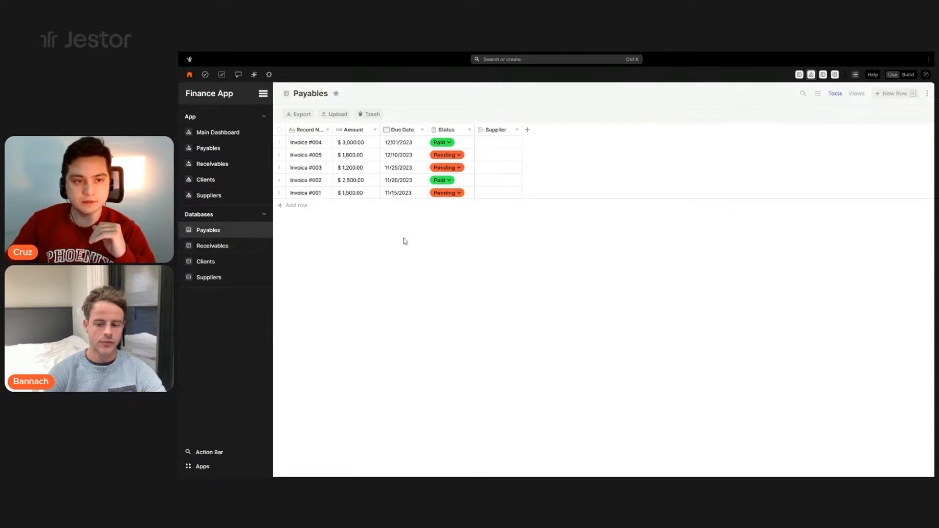
Widen the Record Name column of the Payables table so its full header fits
drag(332, 129, 365, 130)
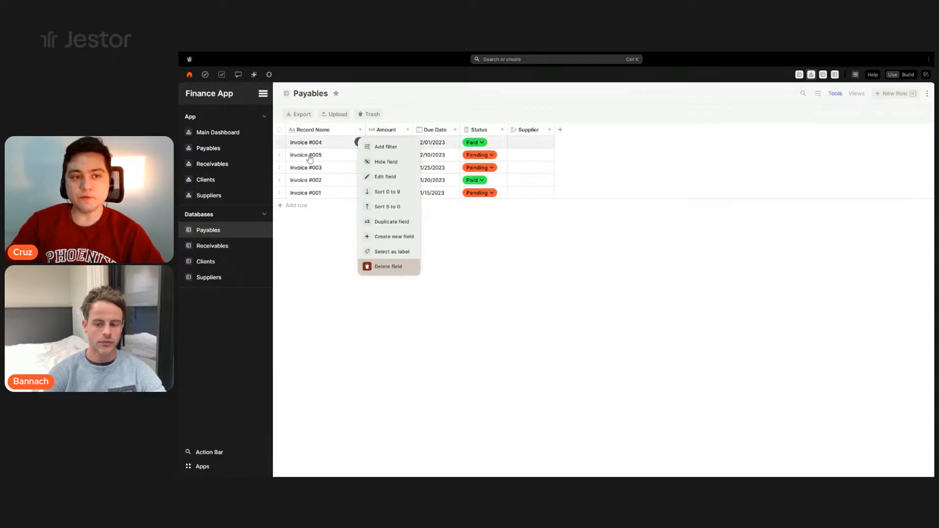
click(336, 301)
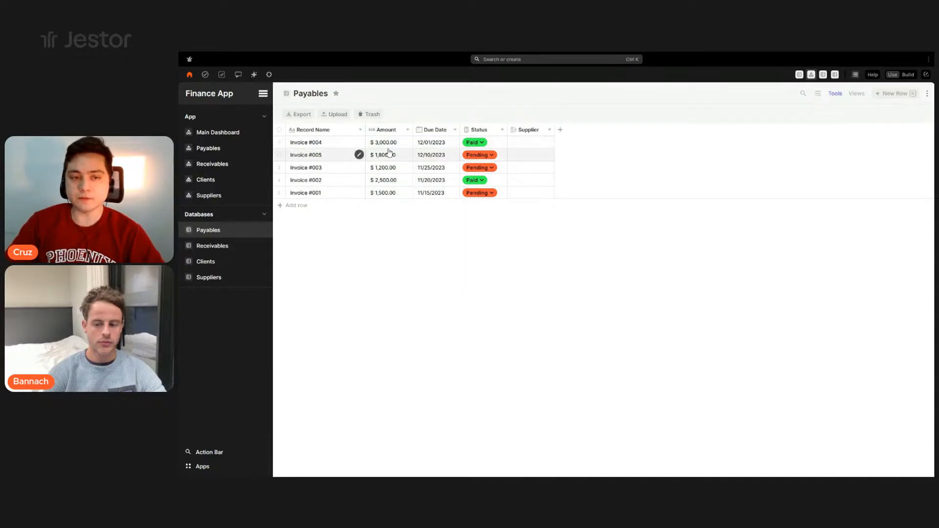
Examine the Due Date calendar, Status options and Supplier choices of Invoice #004, and compare the choices with the records in the Suppliers table
click(433, 143)
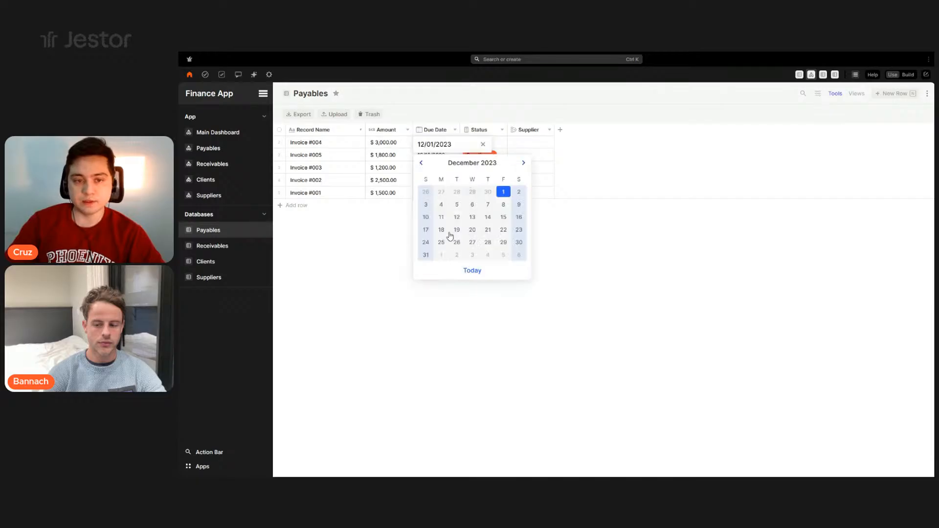
click(625, 323)
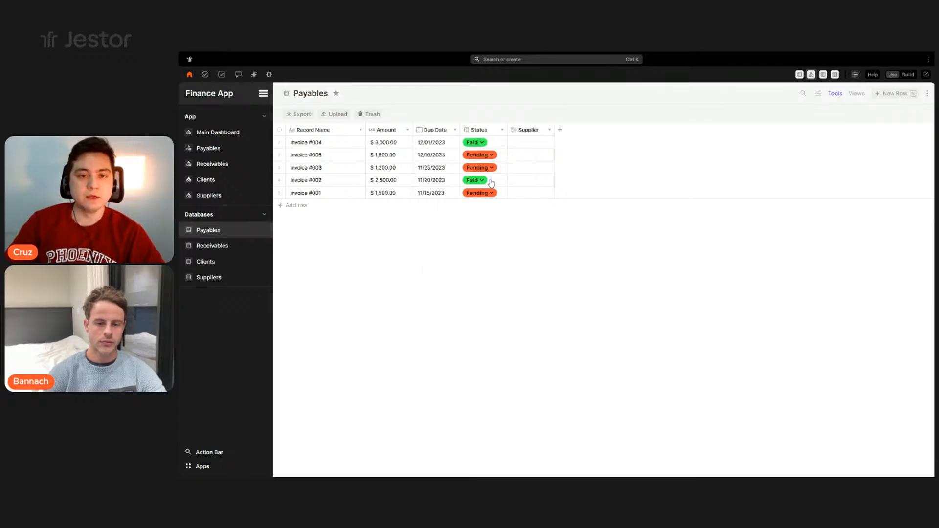
click(489, 145)
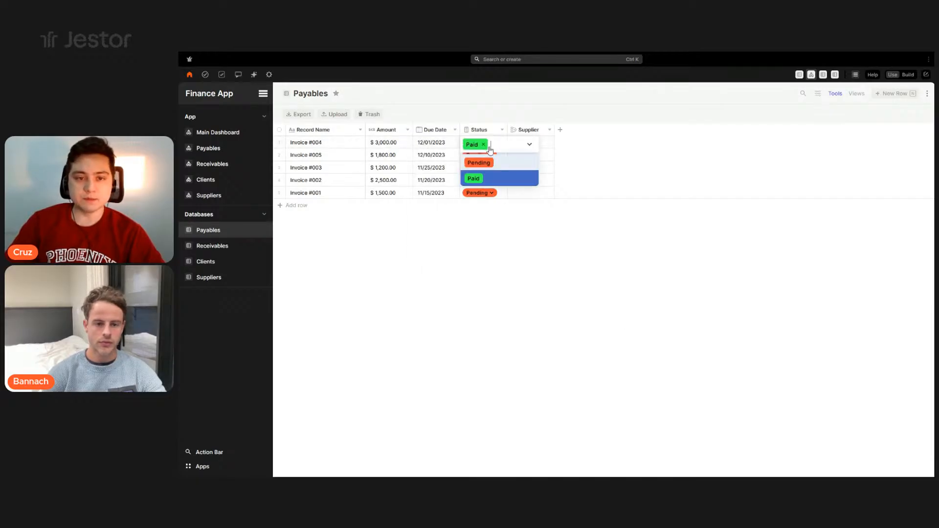
click(594, 326)
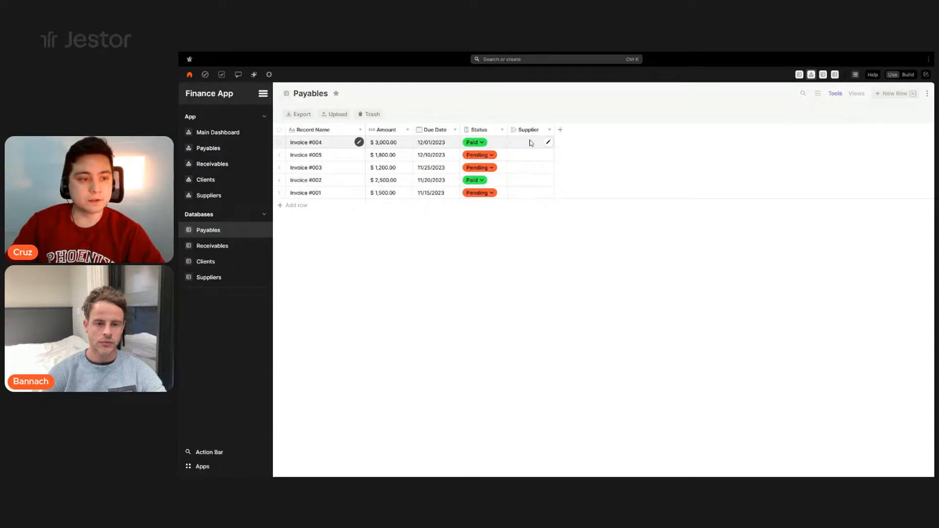
click(532, 143)
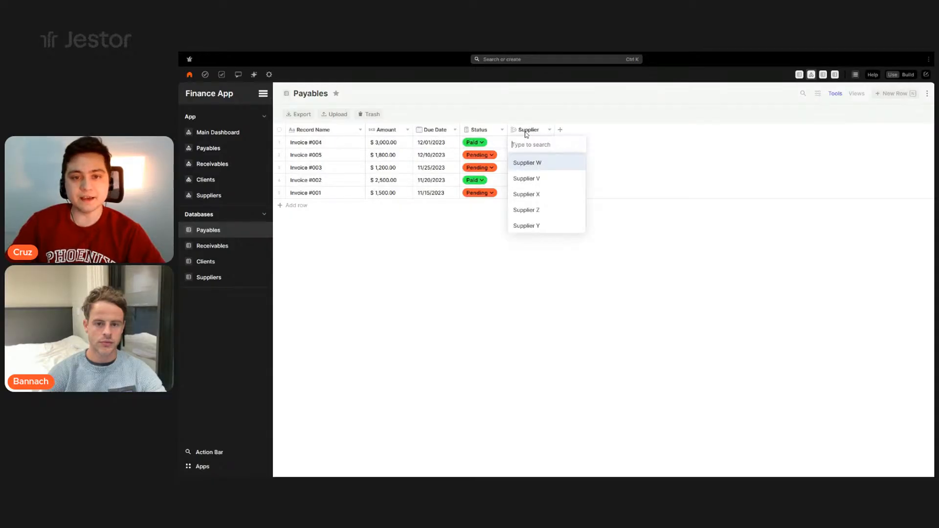
click(664, 372)
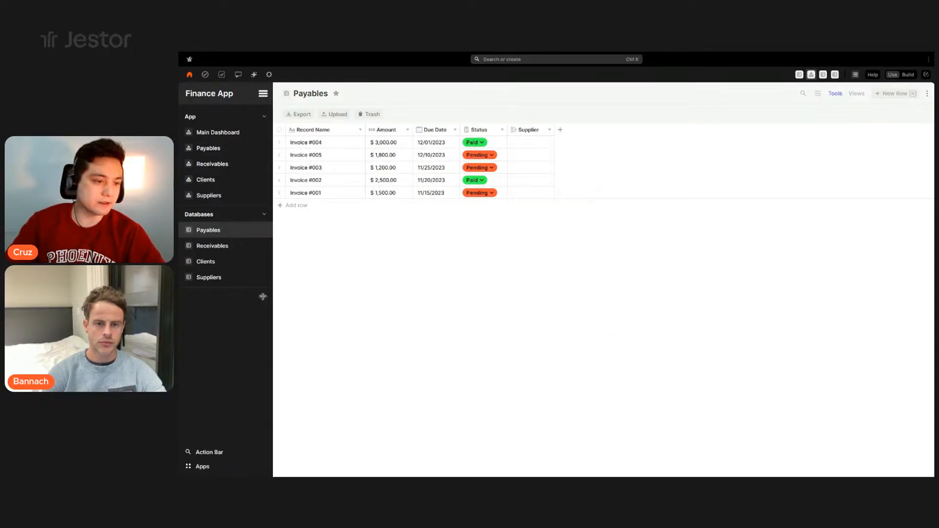
click(229, 283)
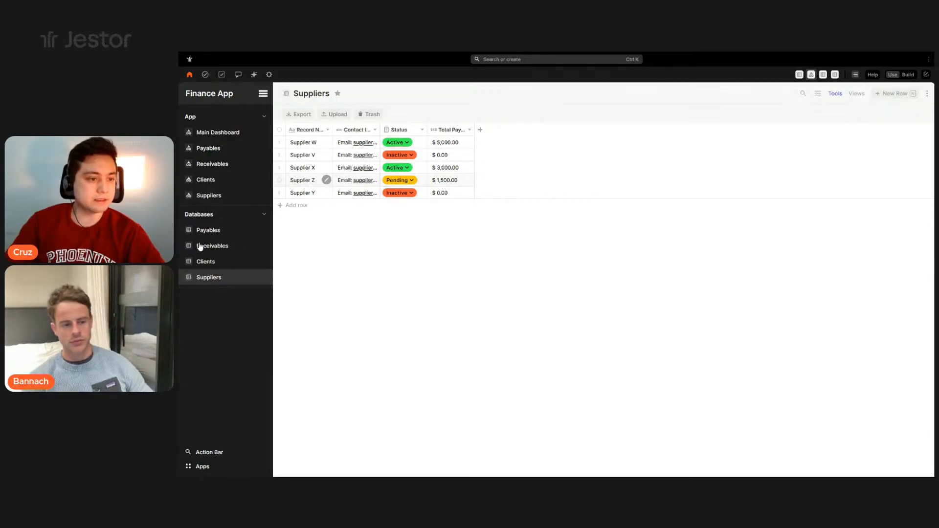
click(529, 143)
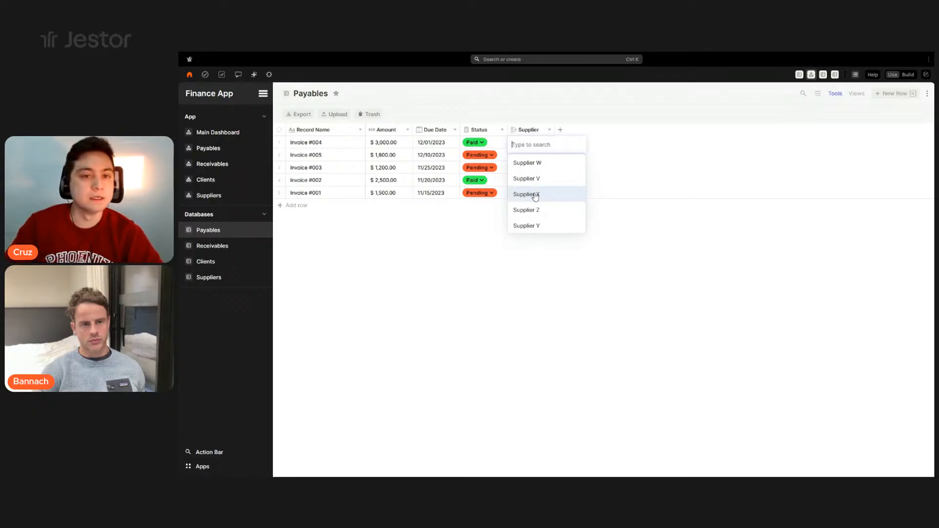
click(667, 109)
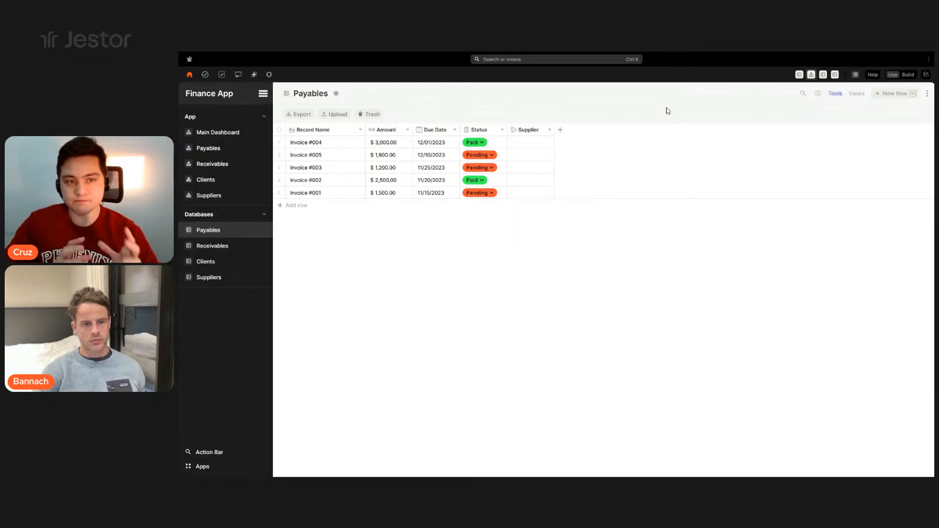
Assign suppliers in the Payables table: Supplier W to Invoice #004, V to #005, X to #003, Z to #002 and Y to #001
click(541, 146)
click(540, 163)
click(531, 157)
click(530, 189)
click(531, 168)
click(534, 219)
click(530, 180)
click(528, 255)
click(530, 193)
click(538, 275)
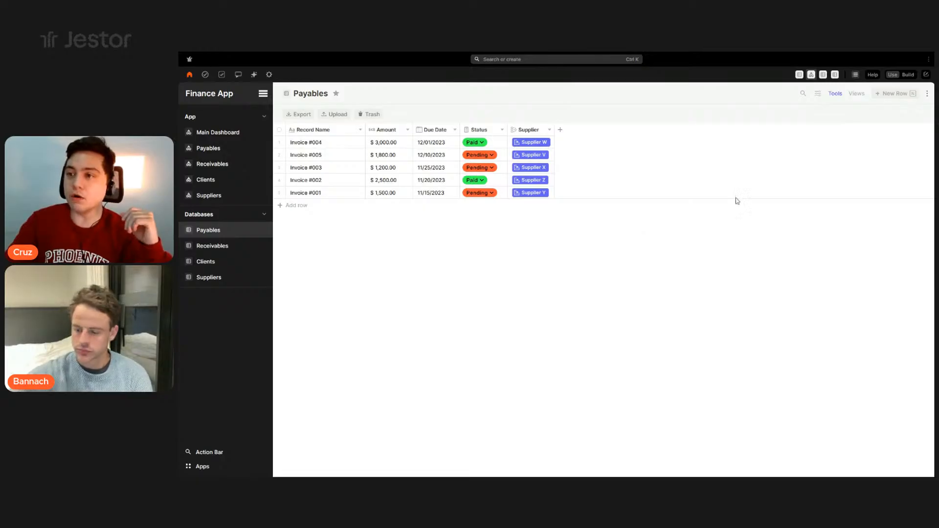
Create an Attachment field named "Attachments" with Large image size in the Payables table
click(560, 130)
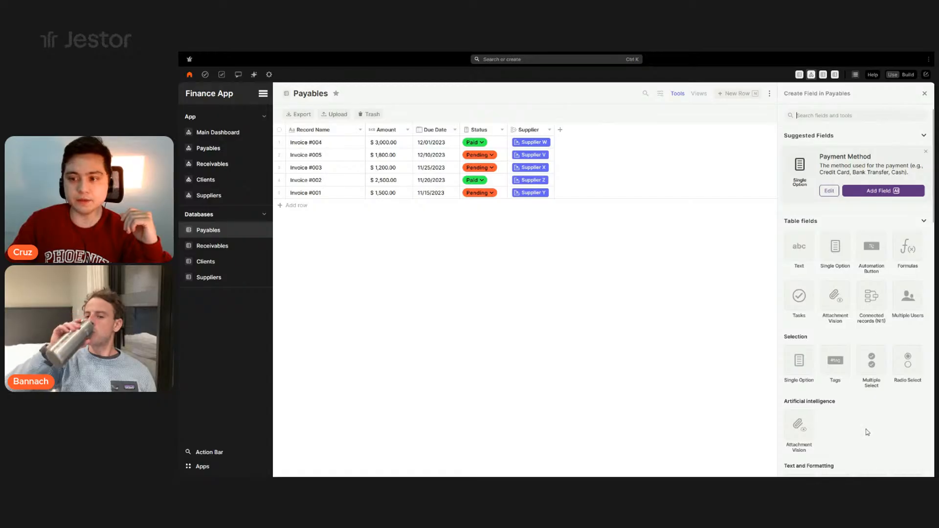
scroll(858, 226, down, 15)
scroll(859, 268, down, 1)
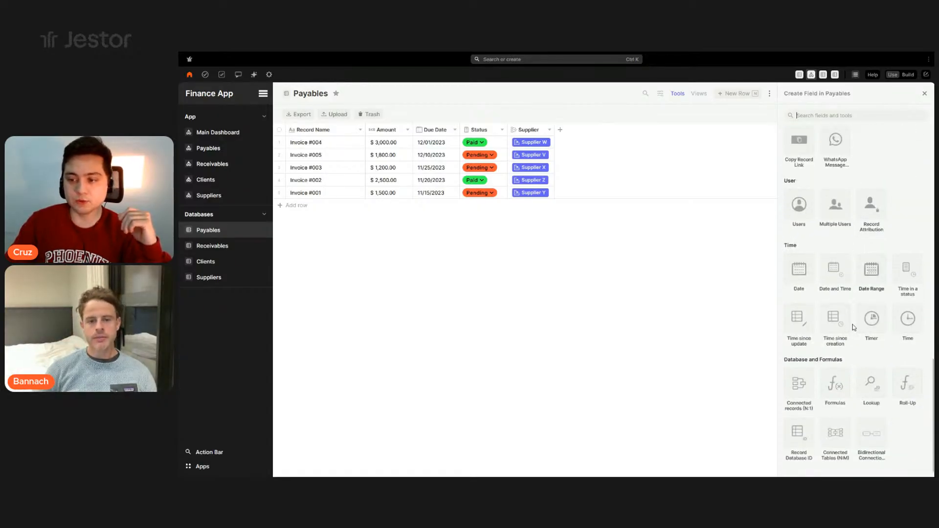
scroll(845, 350, up, 15)
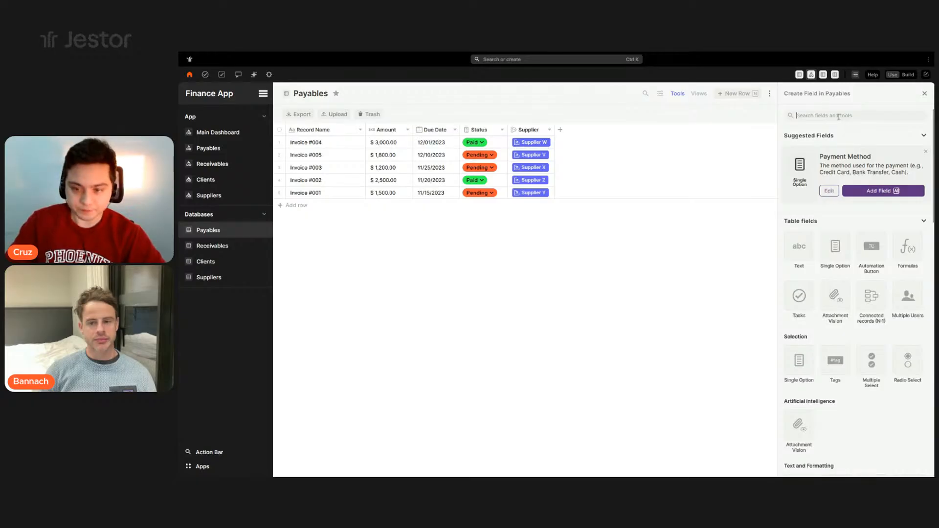
text(att)
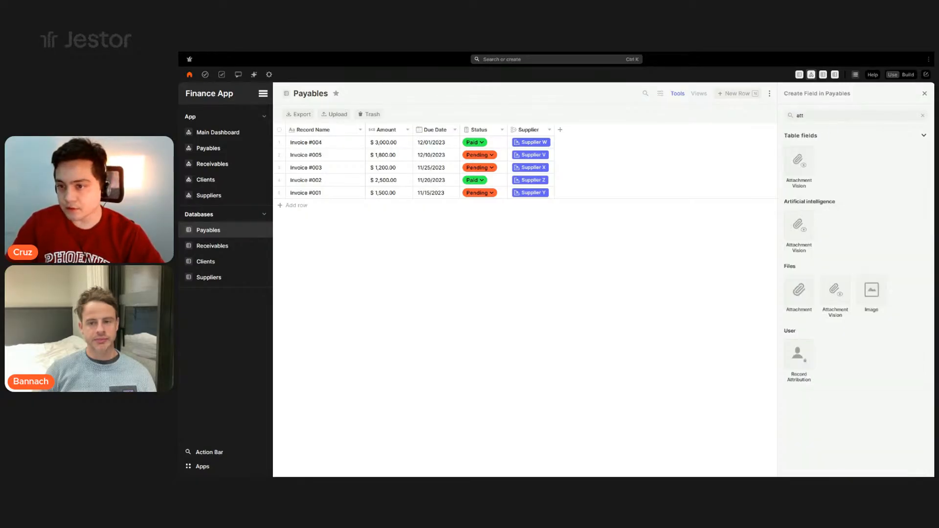
click(797, 293)
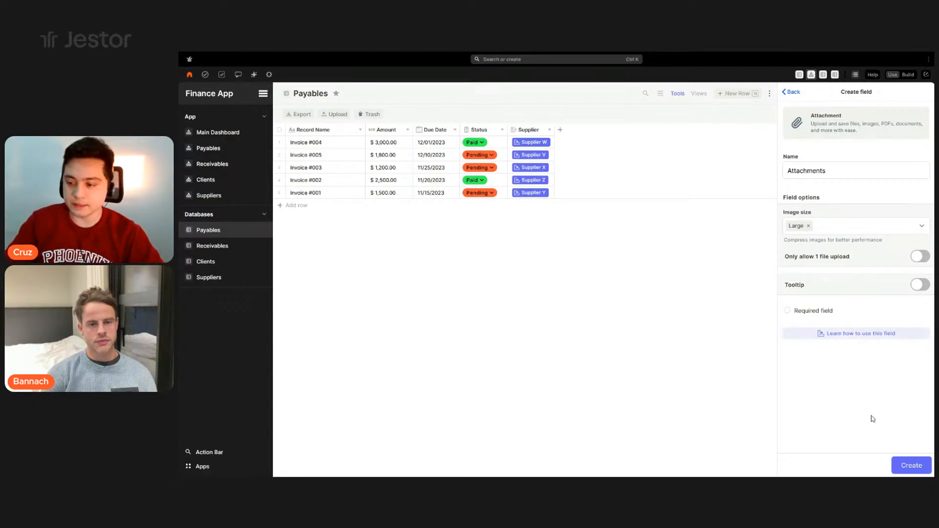
click(902, 465)
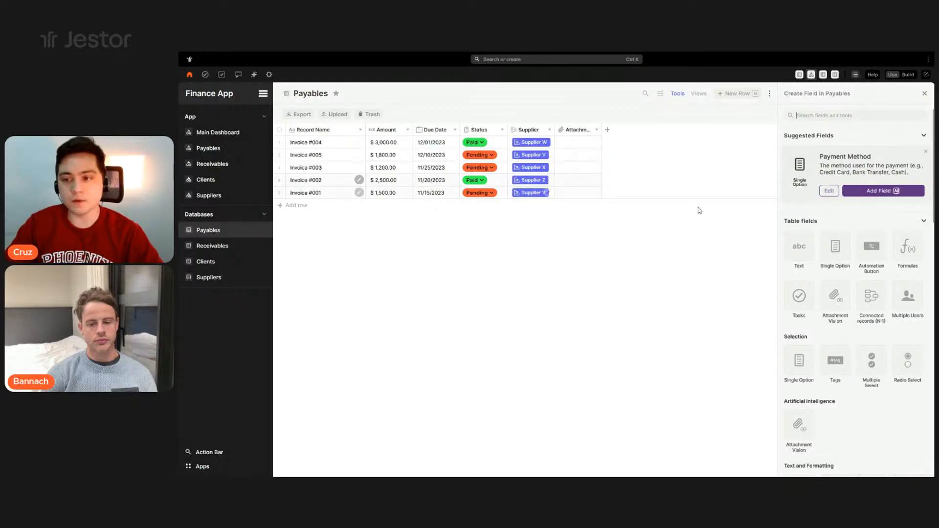
Examine the other field types available for the Payables table, including text, formatting and productivity fields, and leave field creation
scroll(880, 238, down, 1)
scroll(881, 238, down, 1)
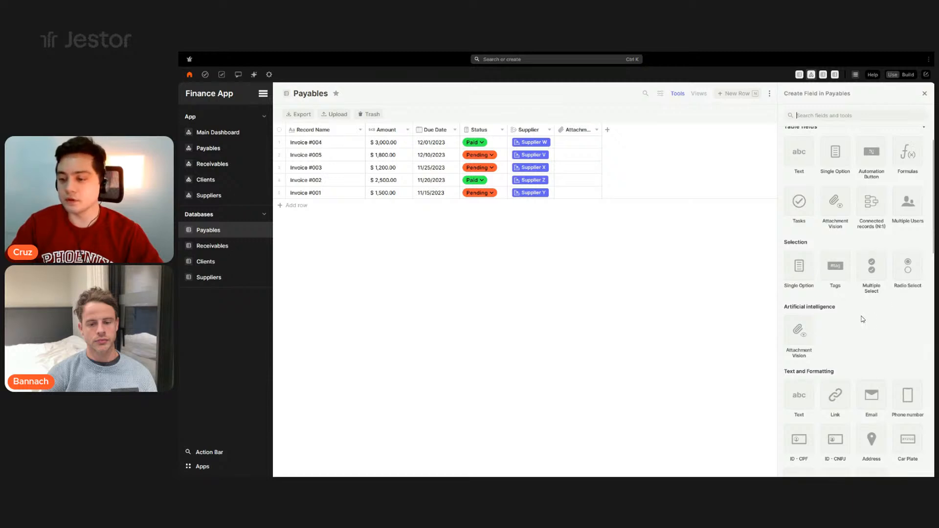
scroll(862, 319, down, 2)
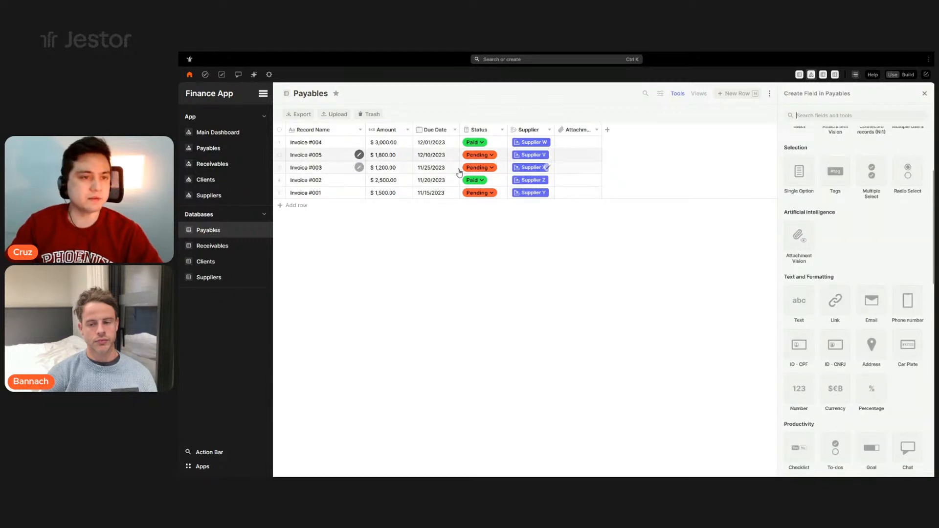
scroll(846, 237, down, 1)
scroll(846, 237, down, 1)
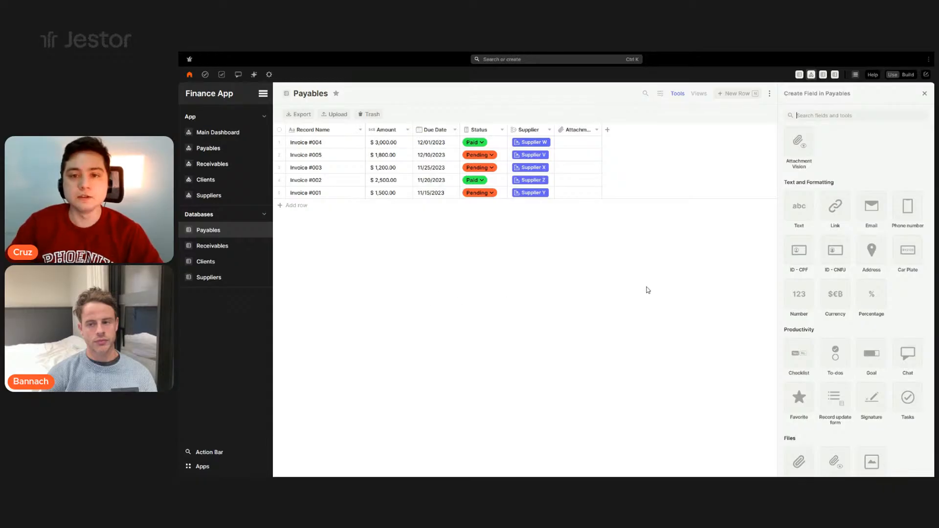
click(541, 247)
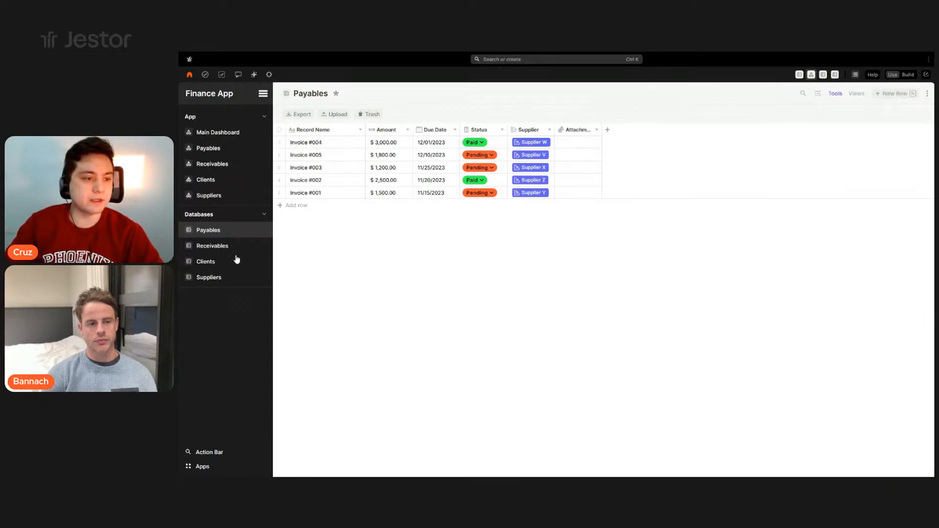
Assign clients in the Receivables table: Client C to Payment #005, D to #004, E to #002, B to #003 and A to #001
click(210, 247)
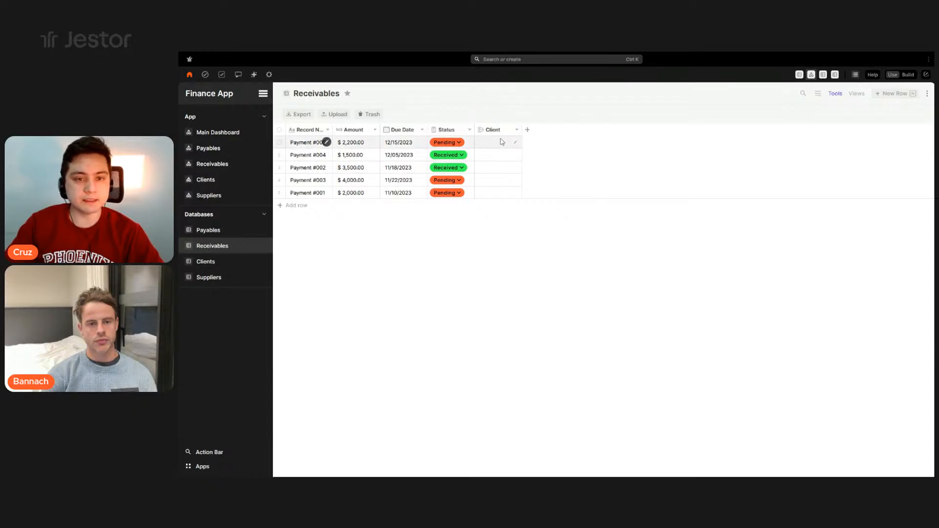
click(507, 146)
click(500, 166)
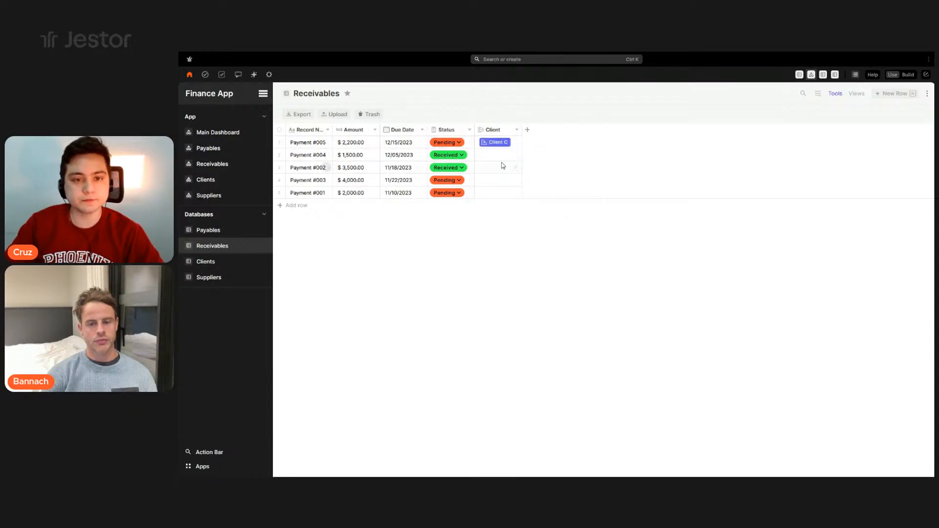
click(490, 160)
click(497, 190)
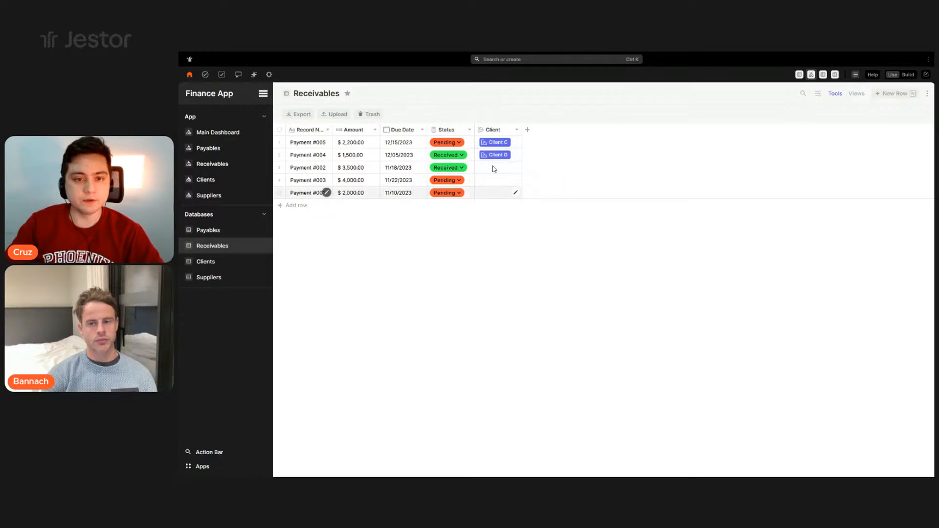
click(501, 168)
click(500, 218)
click(499, 180)
click(498, 249)
click(498, 193)
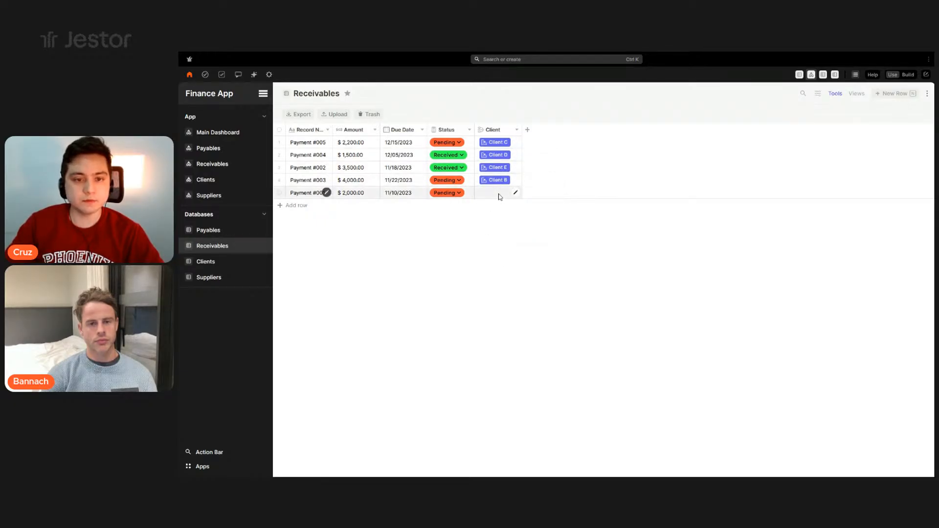
click(495, 276)
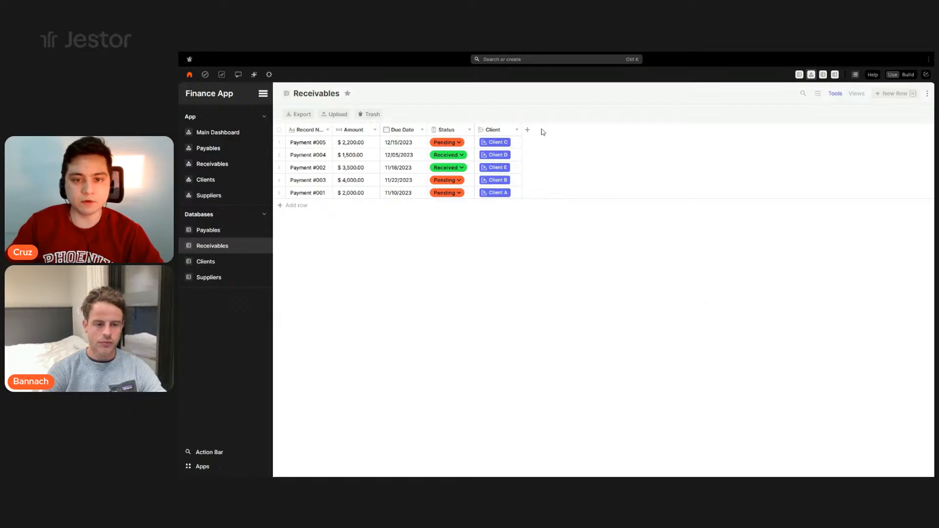
Create an Attachment field named "Attachments" with Large image size in the Receivables table and leave field creation
click(528, 130)
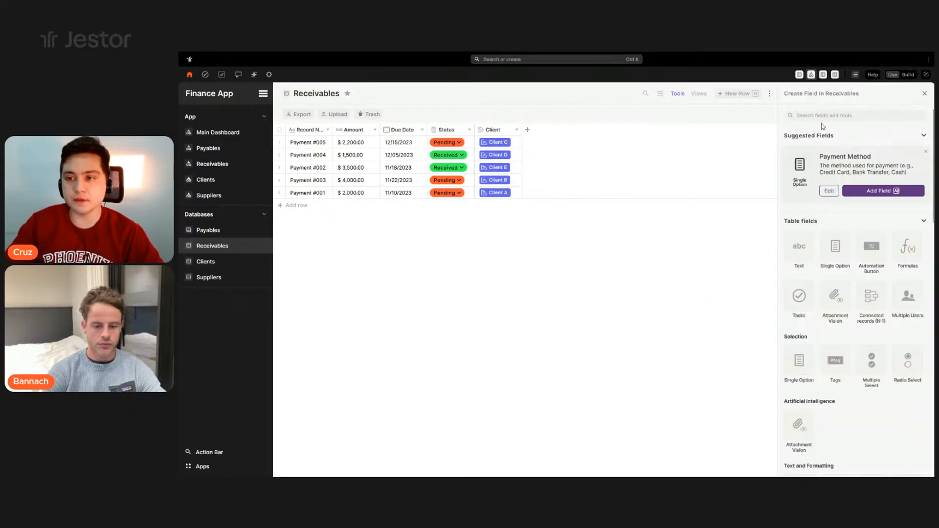
text(att)
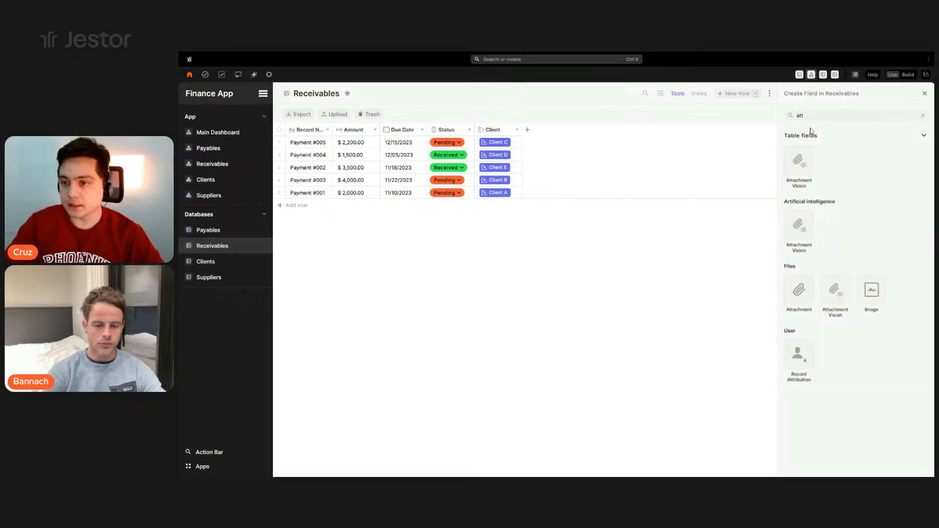
click(798, 290)
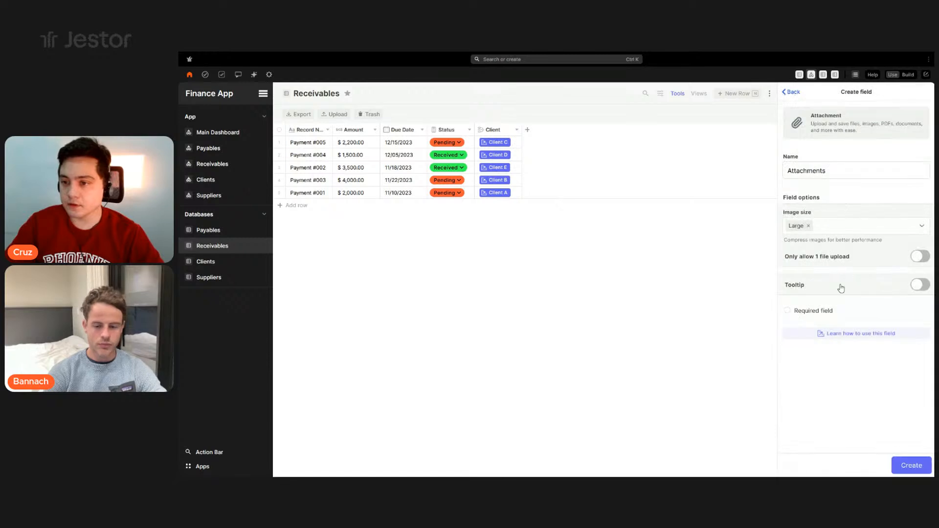
click(906, 463)
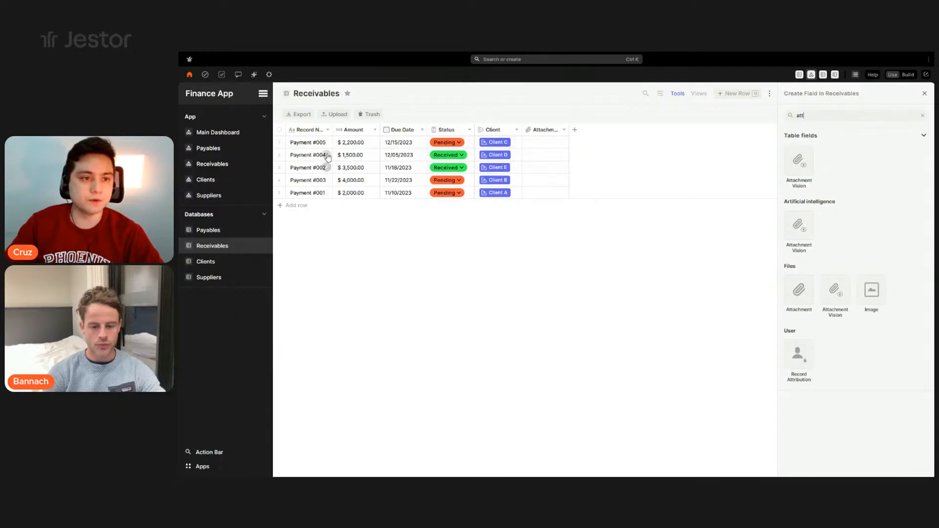
click(668, 276)
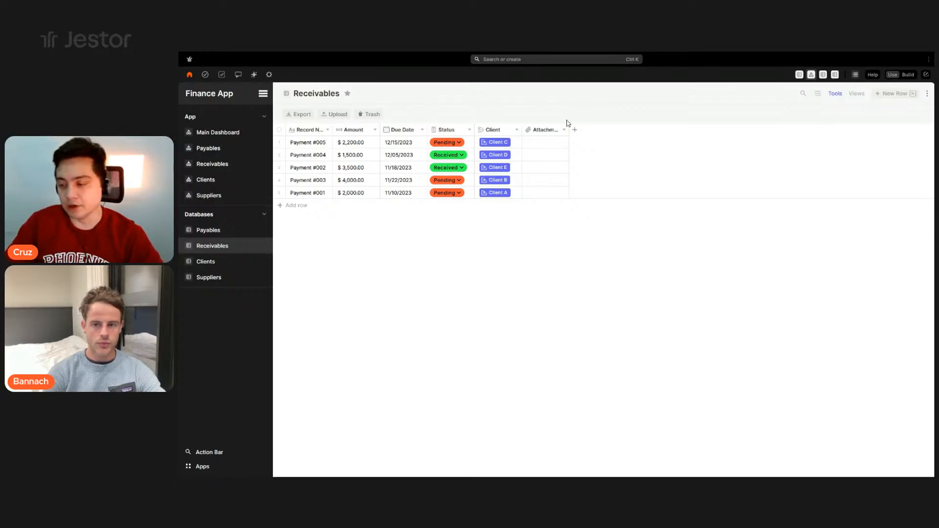
Open the Clients table and rename its Record Name field to "Client Name"
click(235, 264)
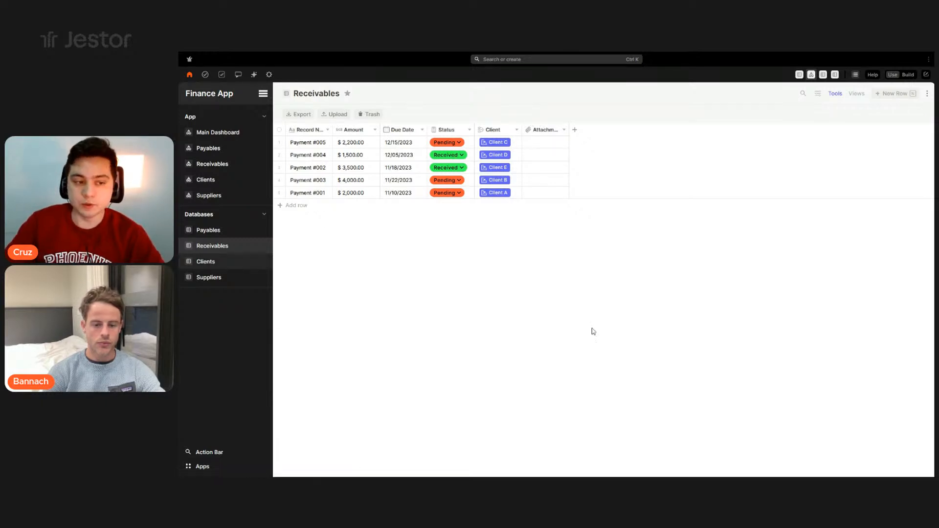
drag(332, 129, 352, 130)
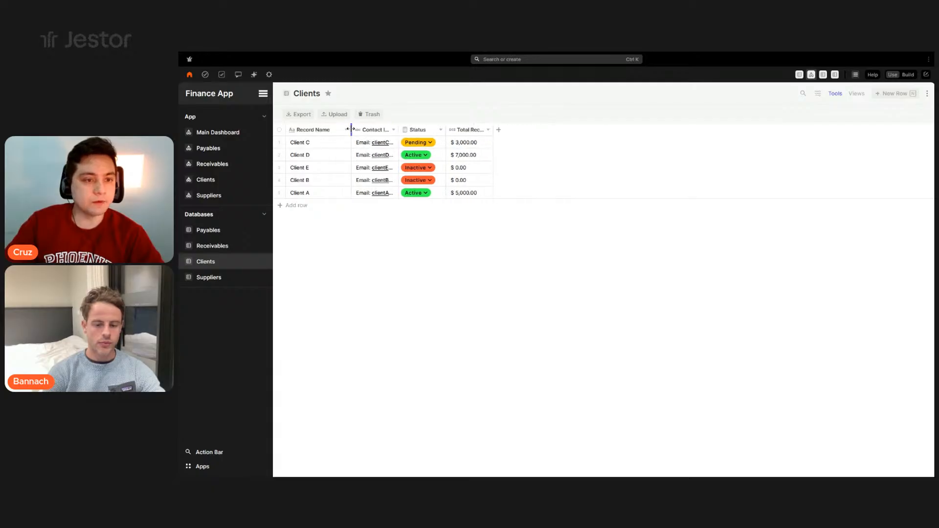
click(322, 136)
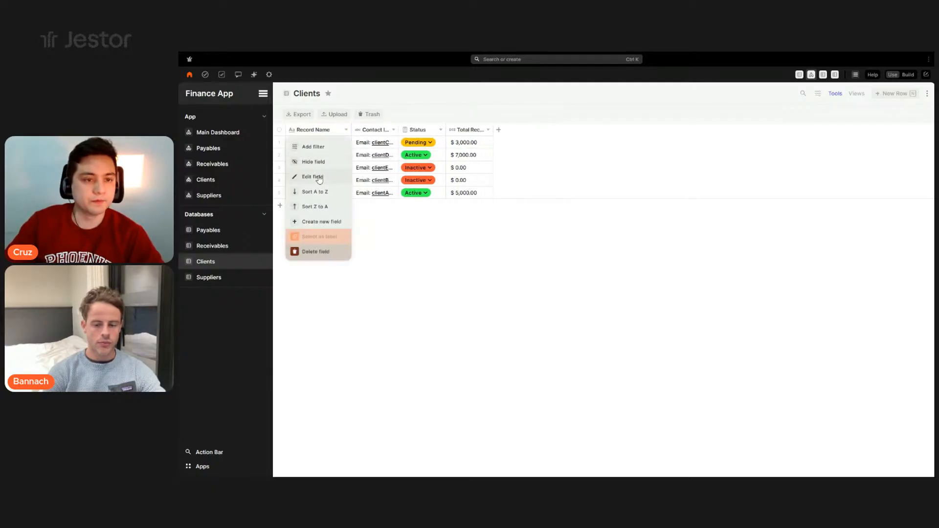
click(319, 179)
double_click(799, 167)
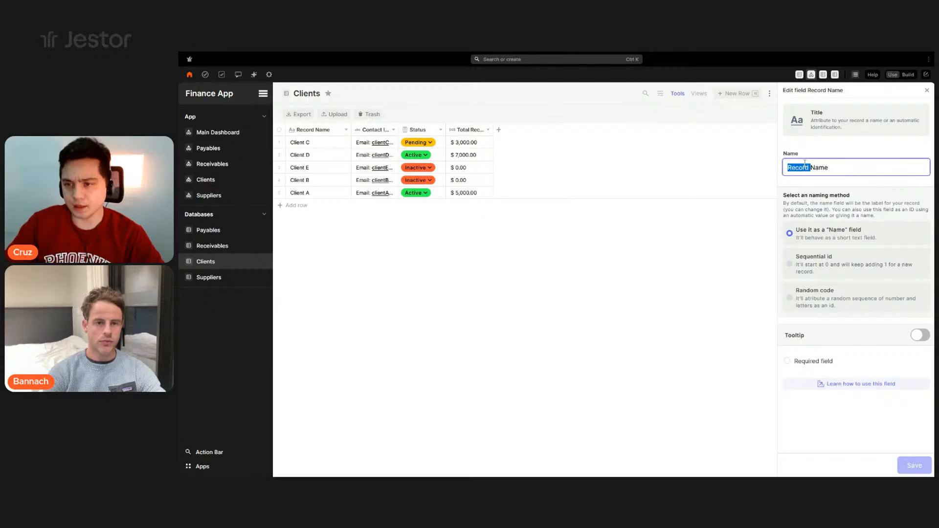
text(Client)
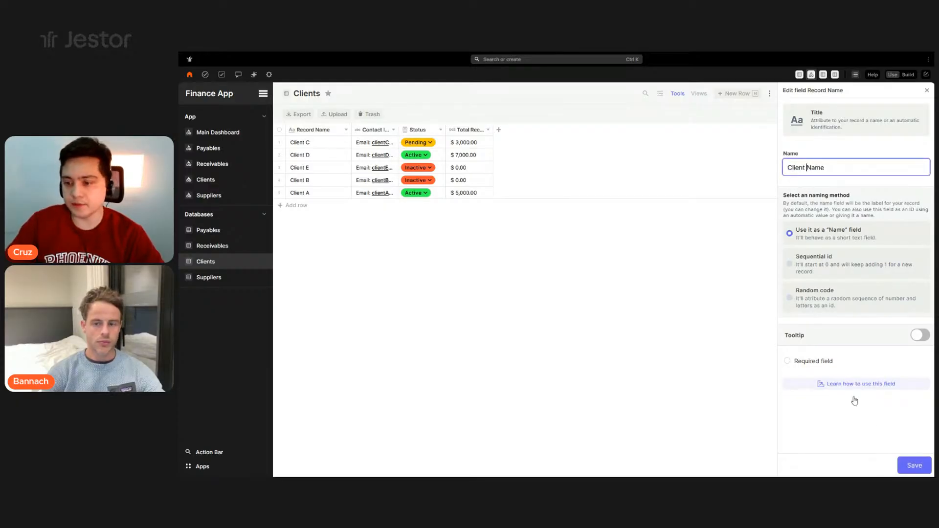
click(904, 466)
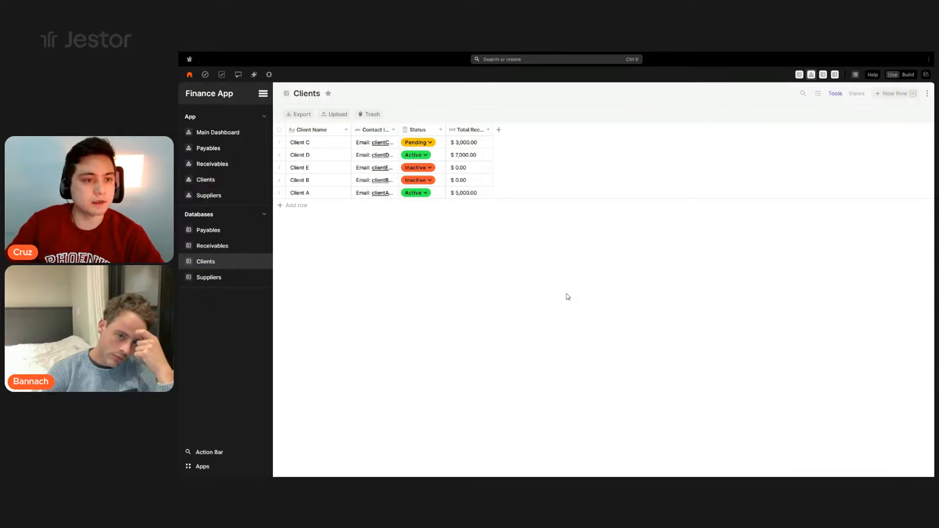
Widen the Contact Information column and create an Email field named "Email" in the Clients table
drag(399, 129, 493, 133)
click(470, 123)
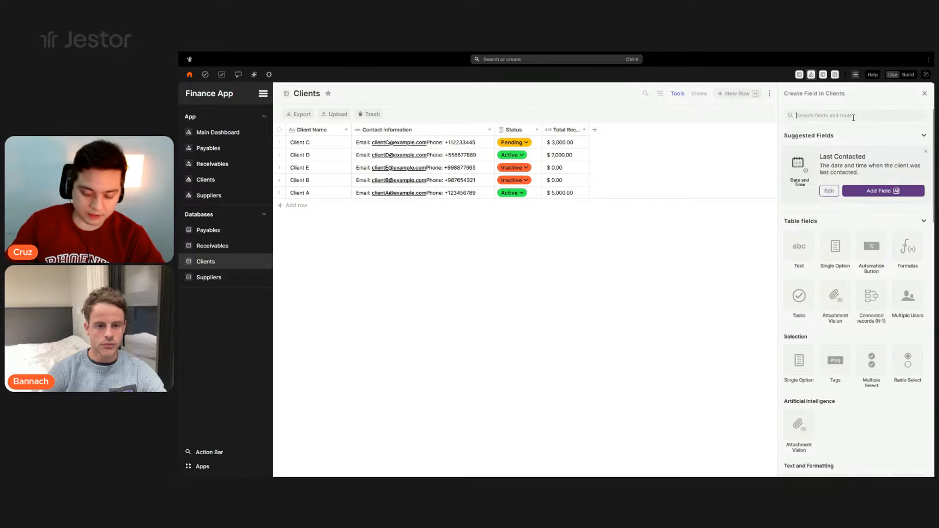
text(email)
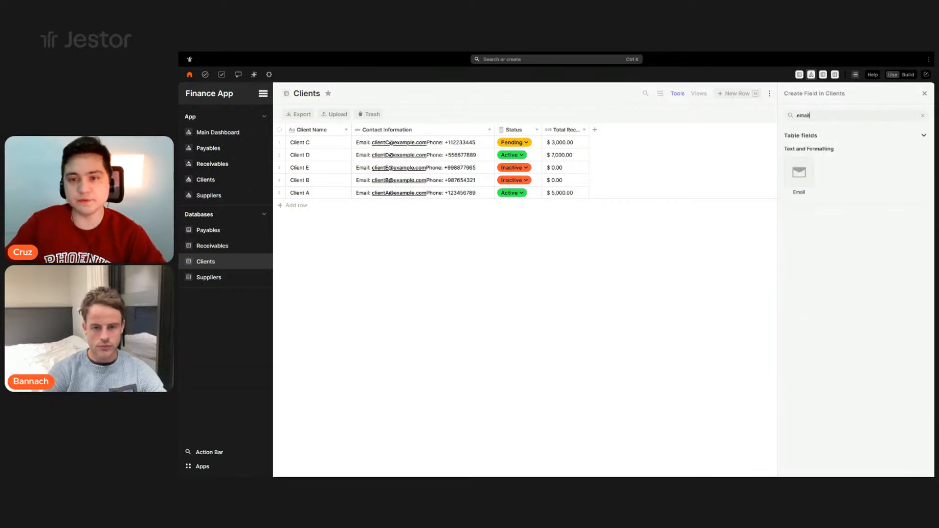
click(832, 184)
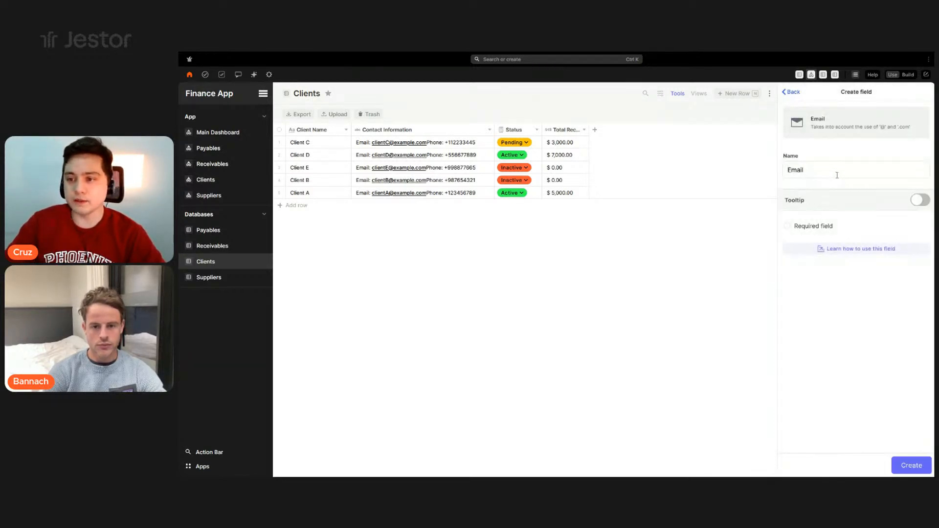
click(912, 466)
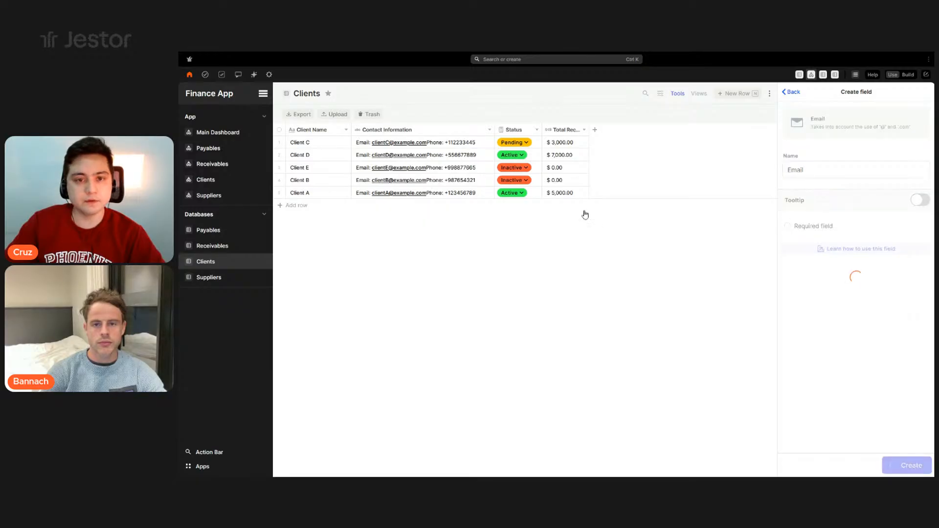
Create a Phone number field named "Phone number" in the Clients table
double_click(831, 115)
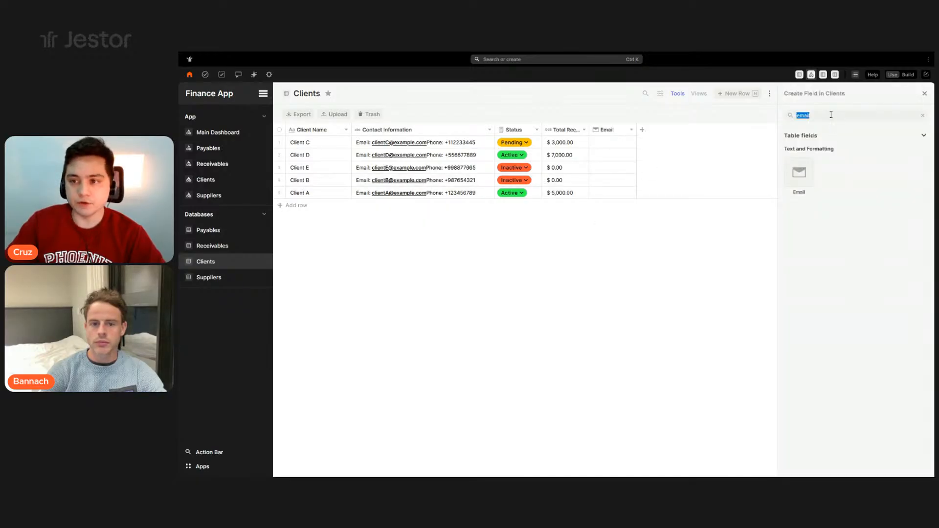
text(phone)
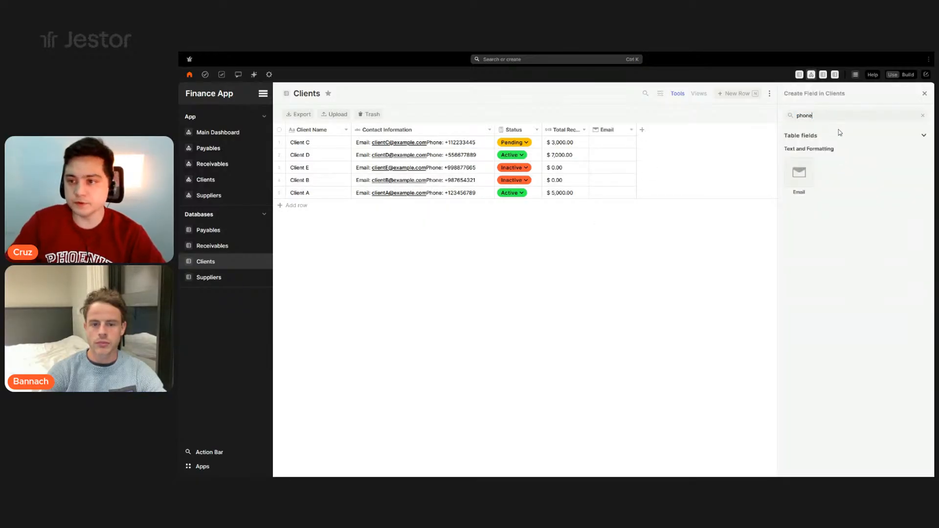
click(799, 173)
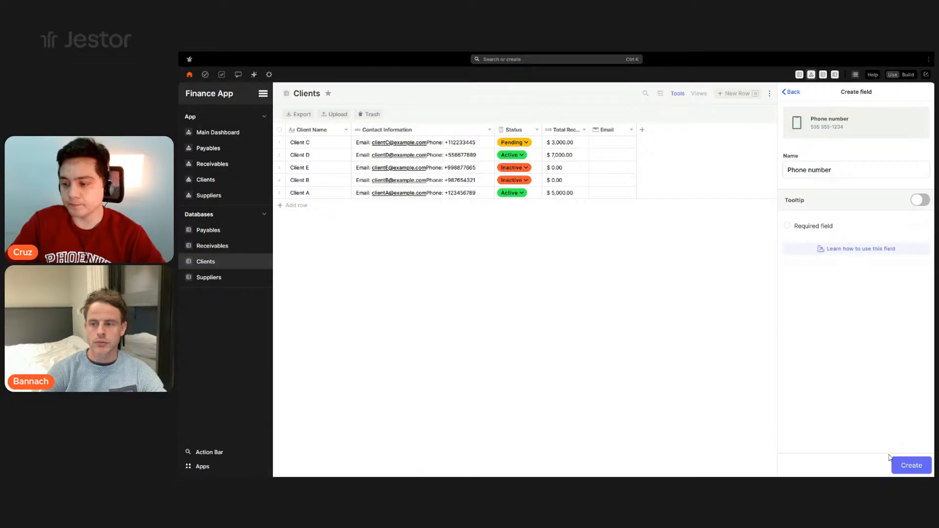
click(907, 465)
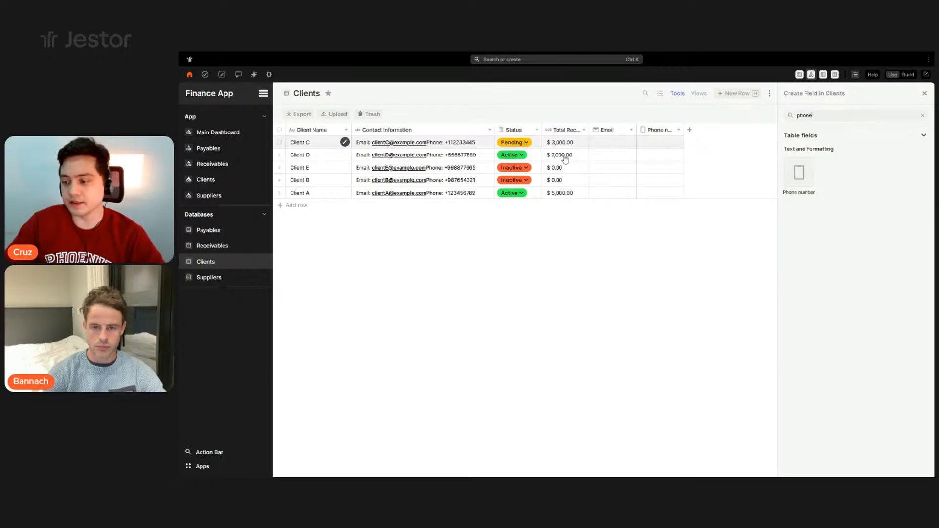
Create a Text field named "Banking Info" with the Long text format in the Clients table
key(ctrl+a)
text(t)
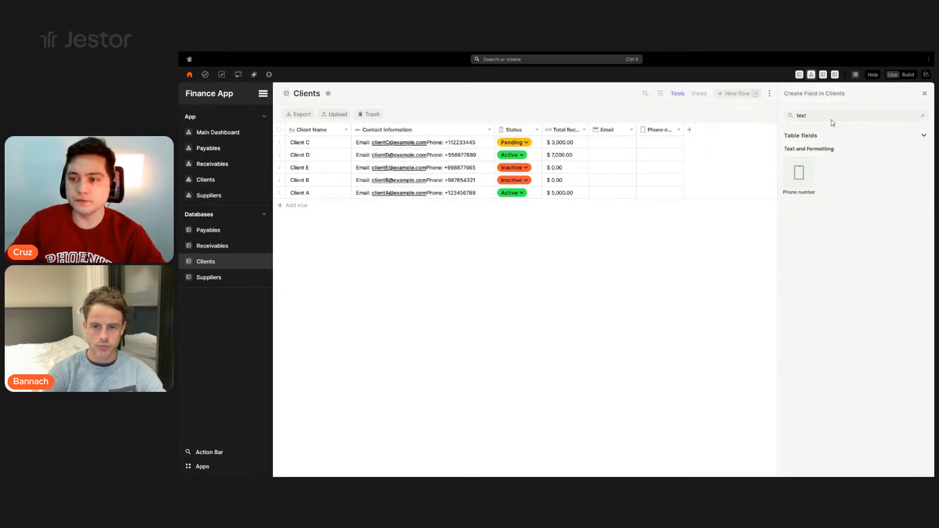
click(815, 170)
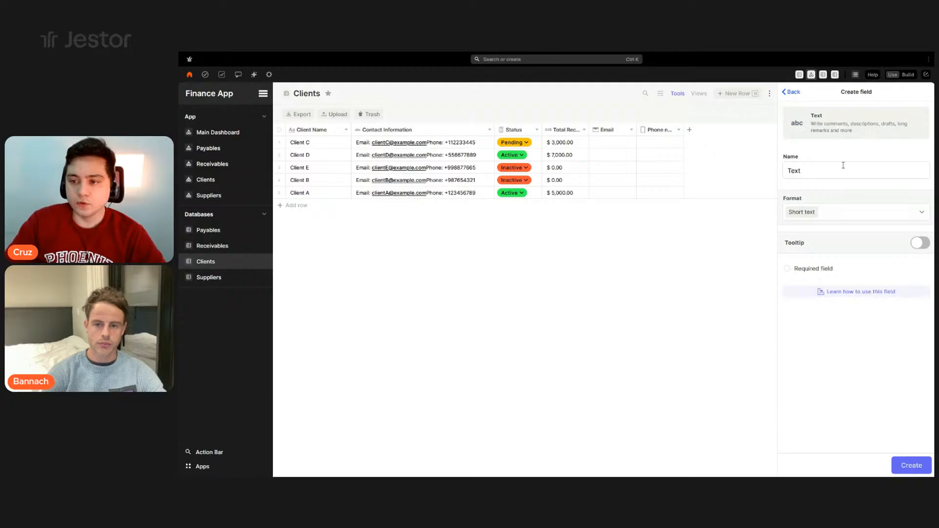
double_click(842, 165)
text(Banking Info)
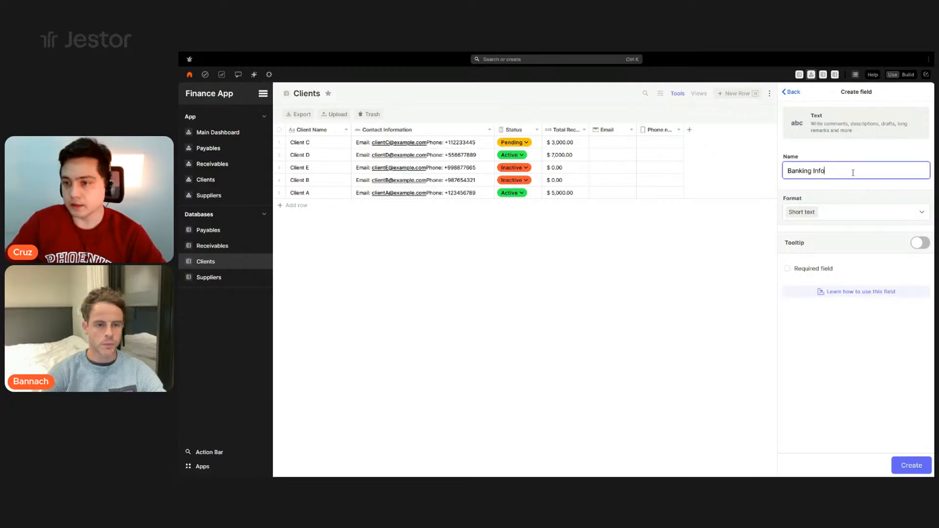
click(836, 216)
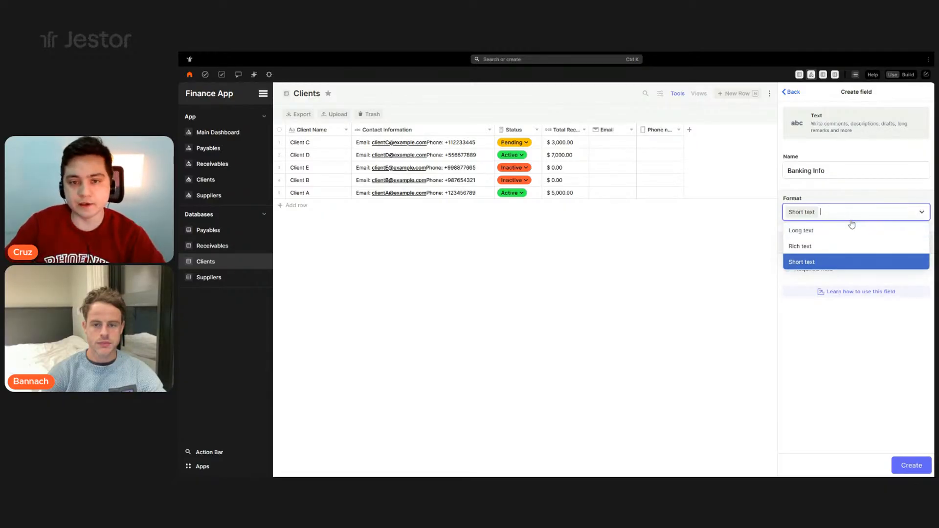
click(832, 230)
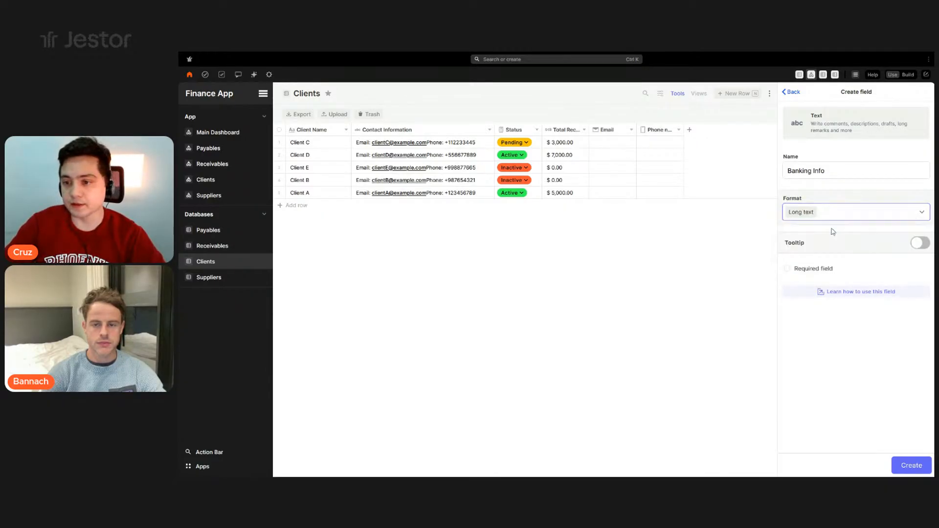
click(909, 463)
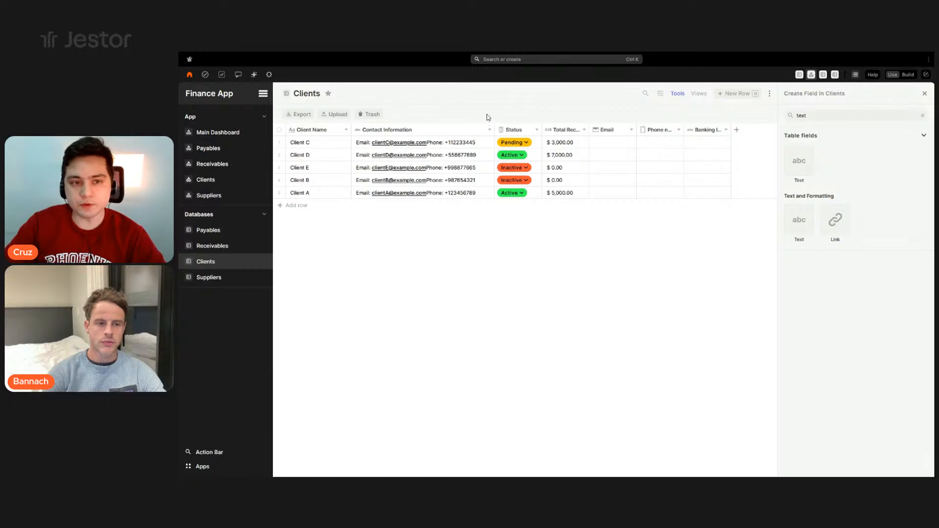
Delete the Contact Information field from the Clients table and widen the Phone number column
click(444, 131)
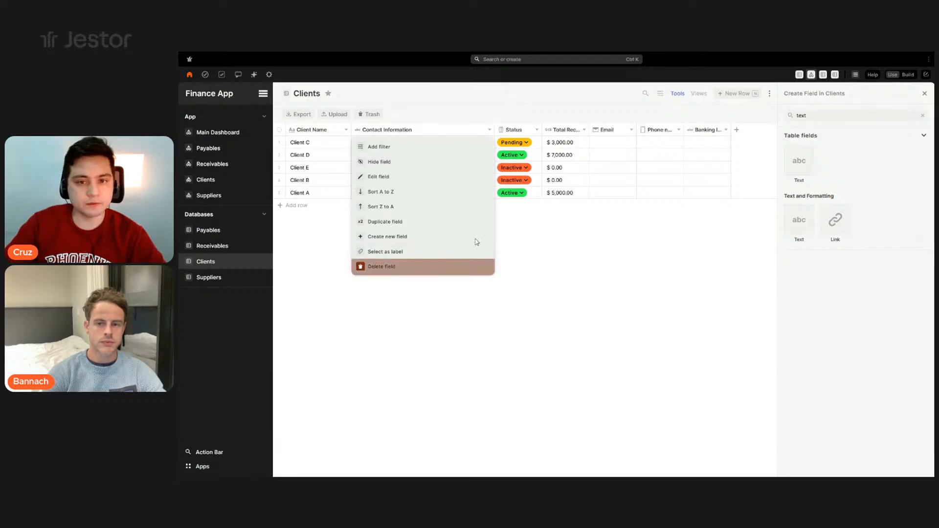
click(433, 267)
click(612, 299)
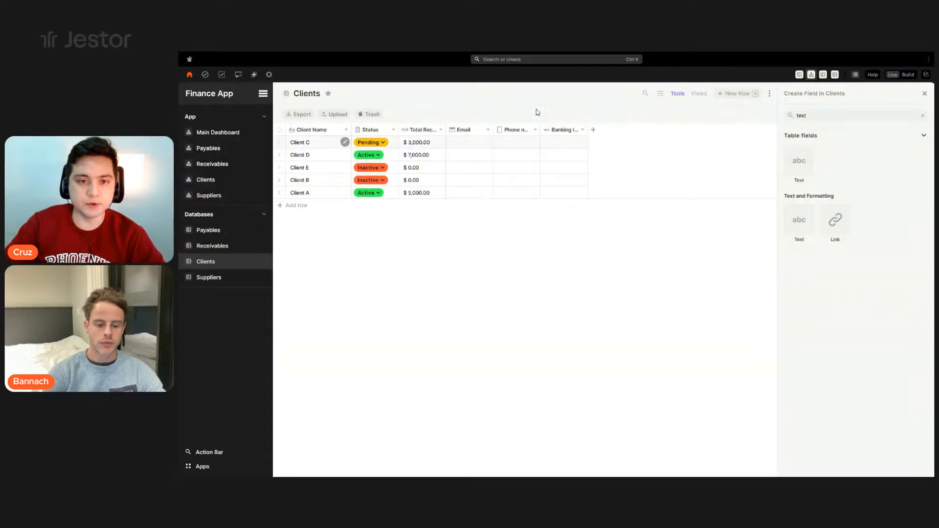
mouse_move(540, 128)
mouse_down()
mouse_move(589, 129)
mouse_move(550, 129)
mouse_up()
click(591, 129)
click(676, 277)
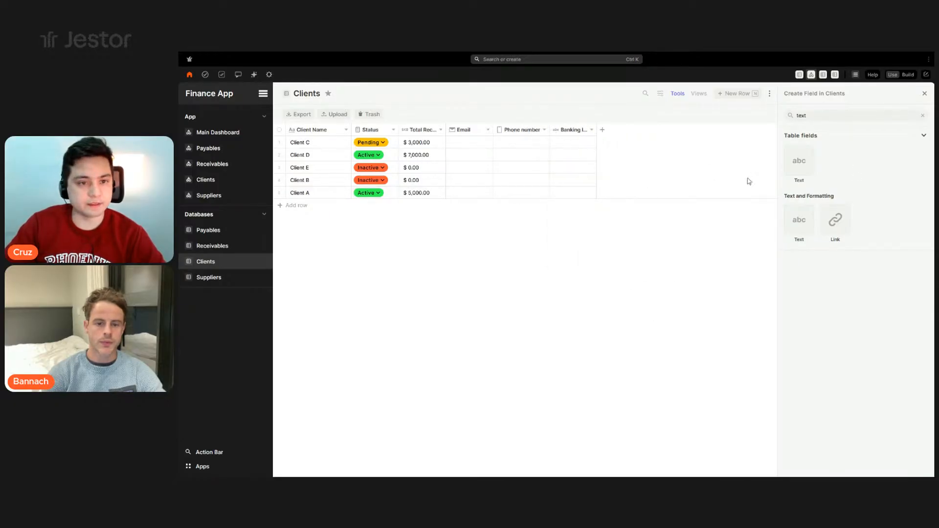
Widen the Total Receivables column to read its full name and delete that field from the Clients table
drag(444, 130, 494, 130)
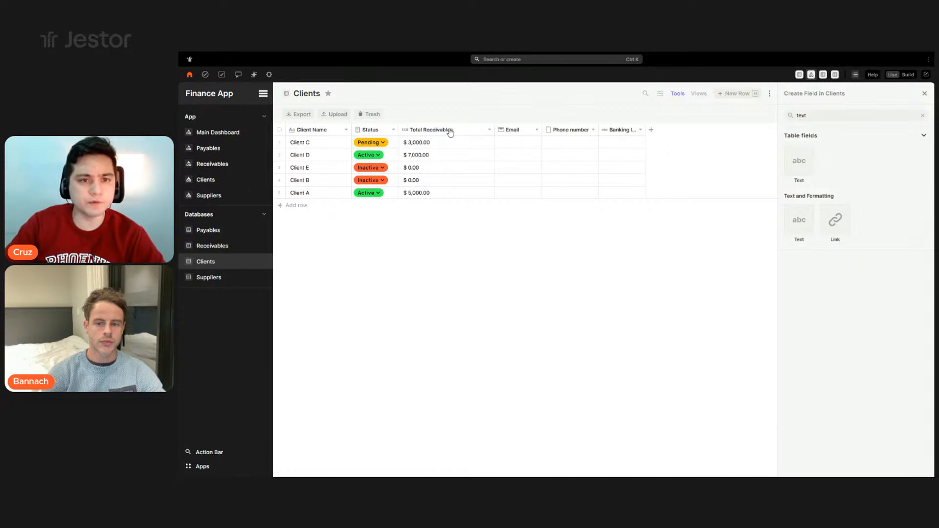
click(450, 131)
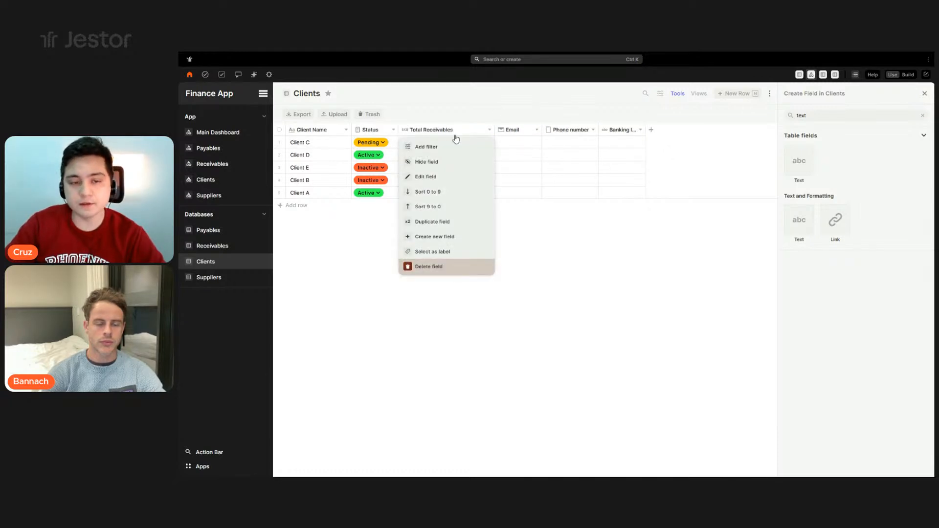
click(430, 267)
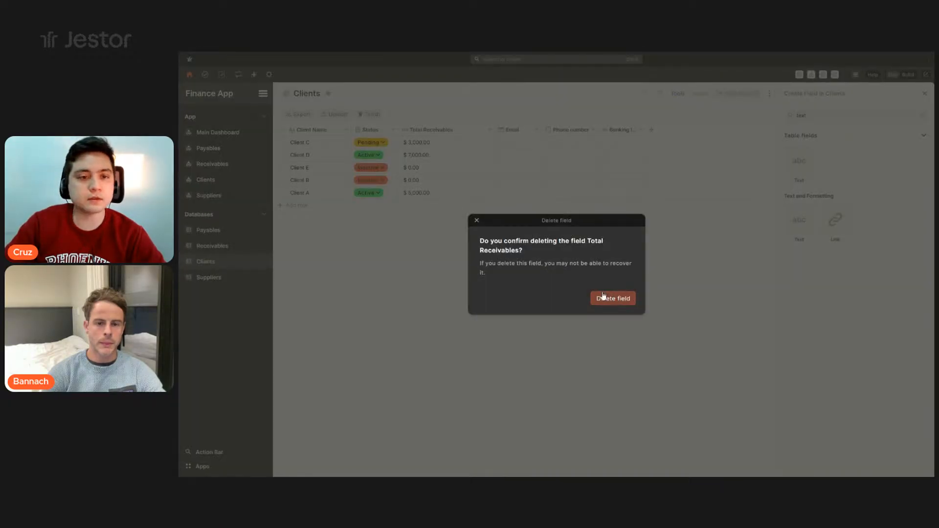
click(611, 299)
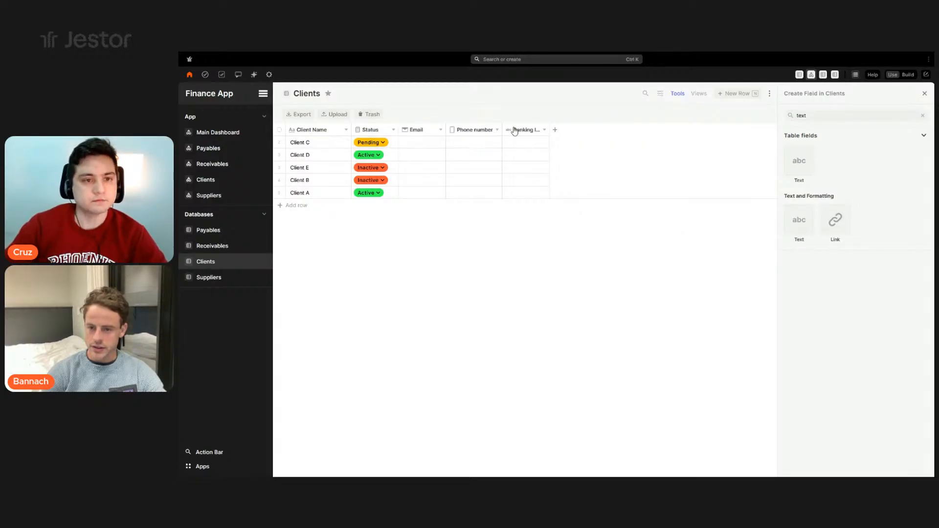
Narrow the Client Name column, widen Banking Info to show its full name, and browse the unfiltered list of field types
mouse_move(350, 130)
mouse_down()
mouse_move(324, 131)
mouse_move(364, 130)
mouse_up()
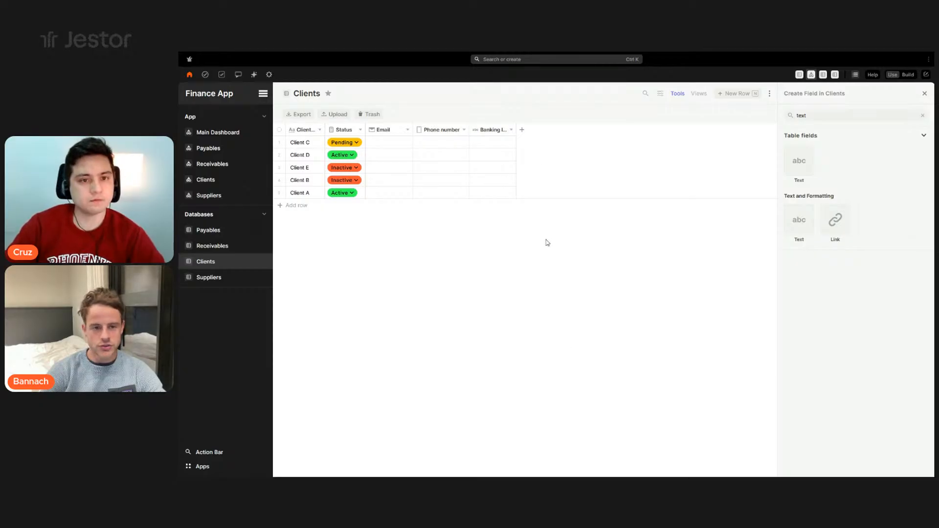
drag(514, 128, 555, 129)
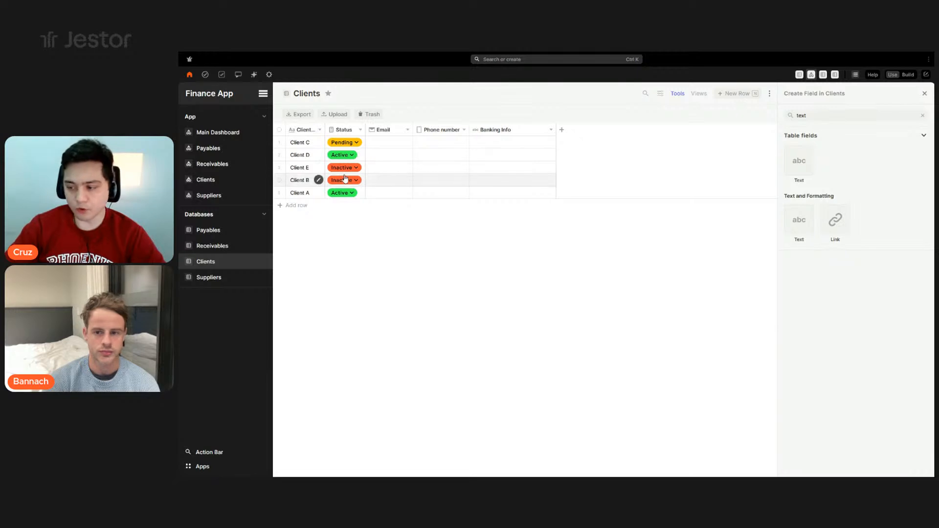
click(922, 115)
scroll(855, 220, down, 10)
scroll(855, 220, down, 5)
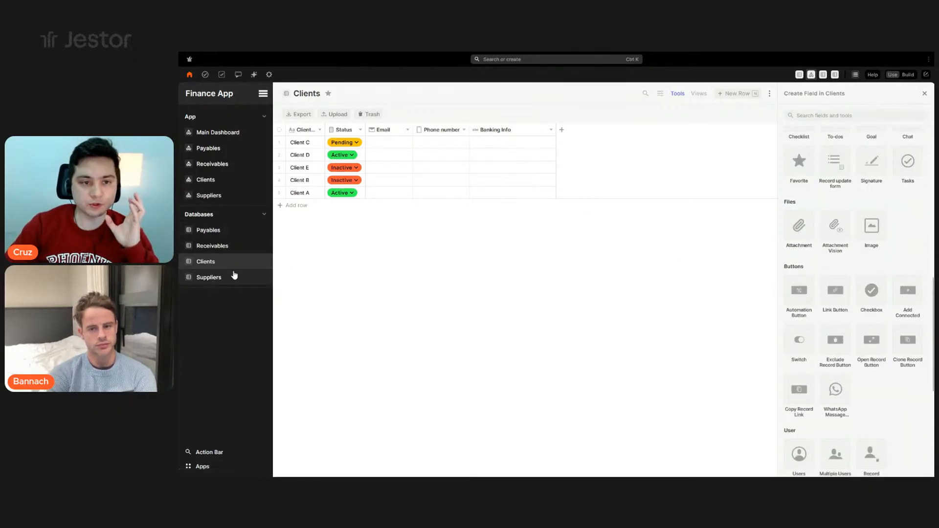
Open the Suppliers table and try to add an Email field named "Email" to it
click(215, 280)
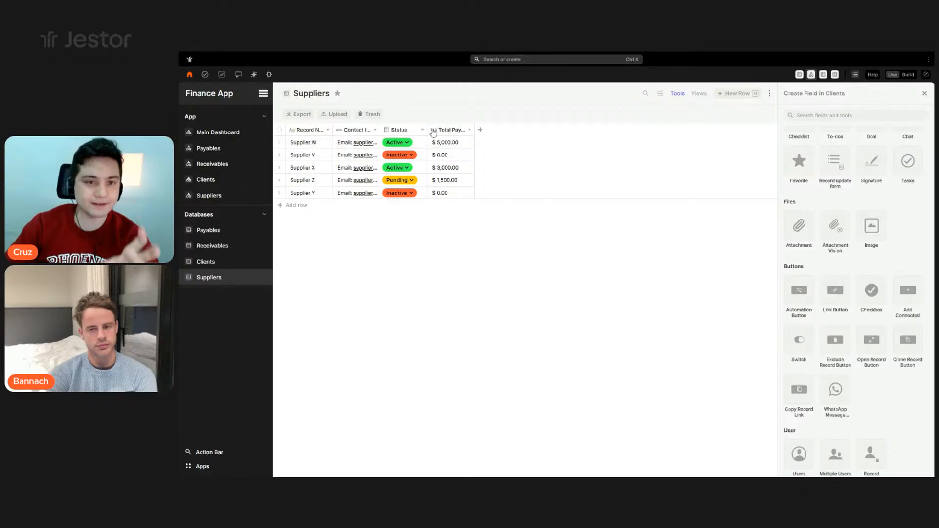
click(861, 117)
text(email)
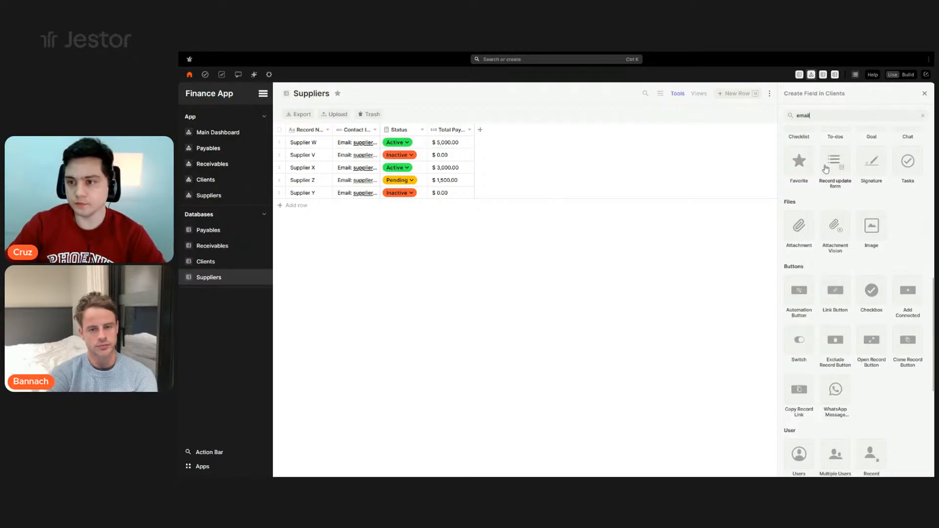
key(Return)
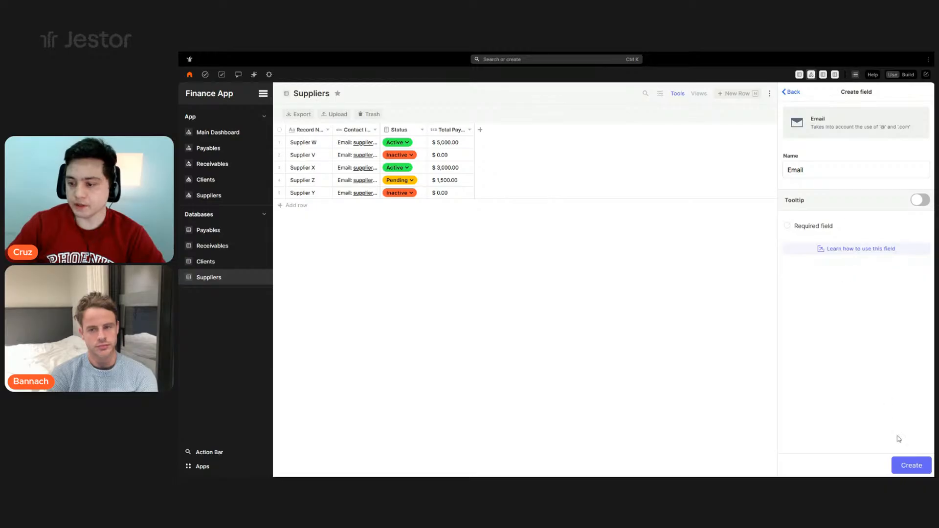
click(911, 465)
Try to add a Phone number field to the Suppliers table and check the Clients and Suppliers tables for it
key(ctrl+a)
text(p)
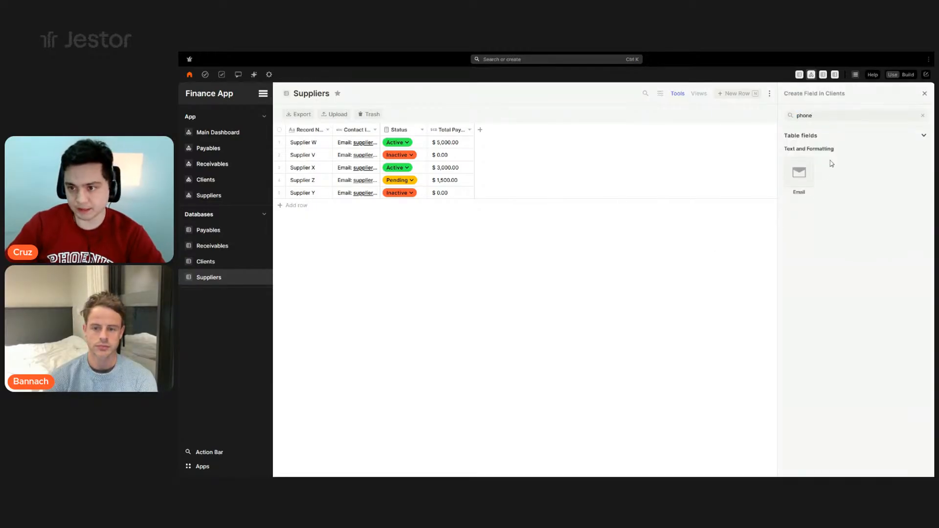
key(Return)
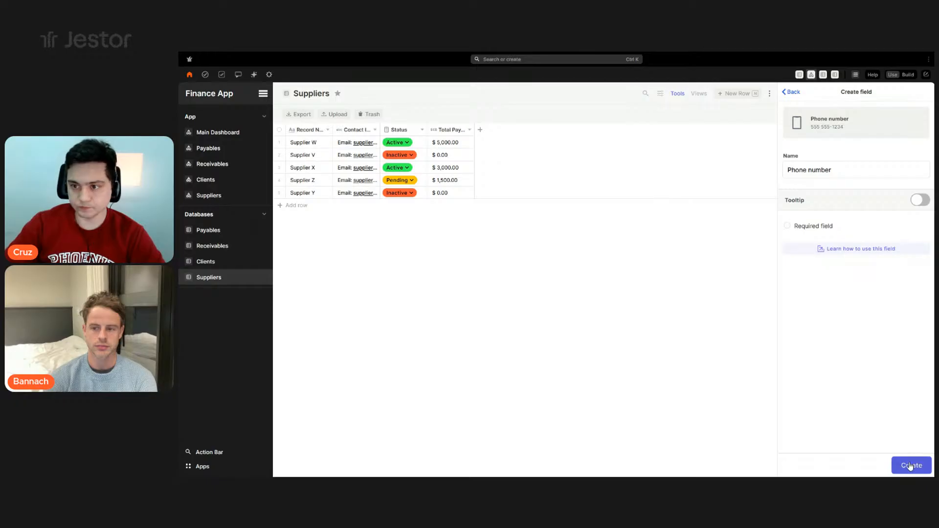
click(911, 465)
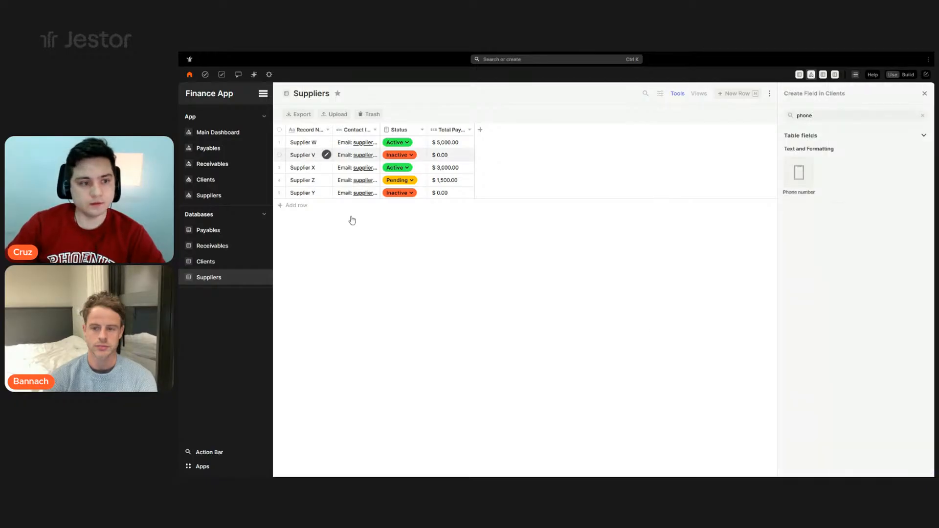
click(227, 269)
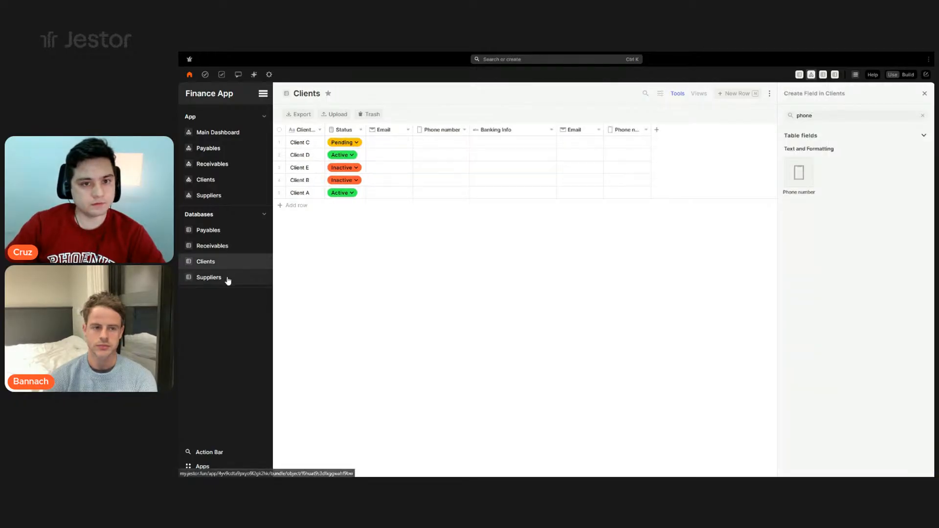
click(227, 275)
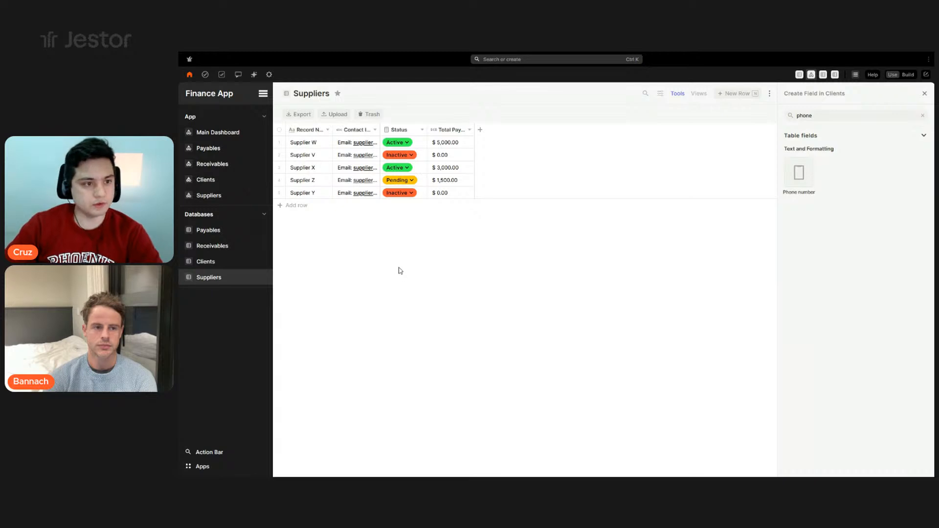
Add an Email field named "Email" to the Suppliers table
click(239, 244)
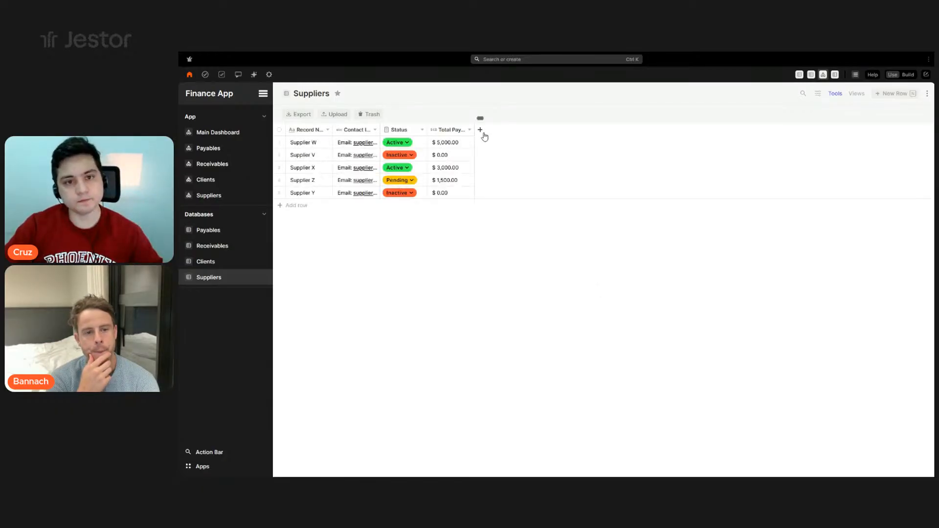
click(845, 115)
text(Email)
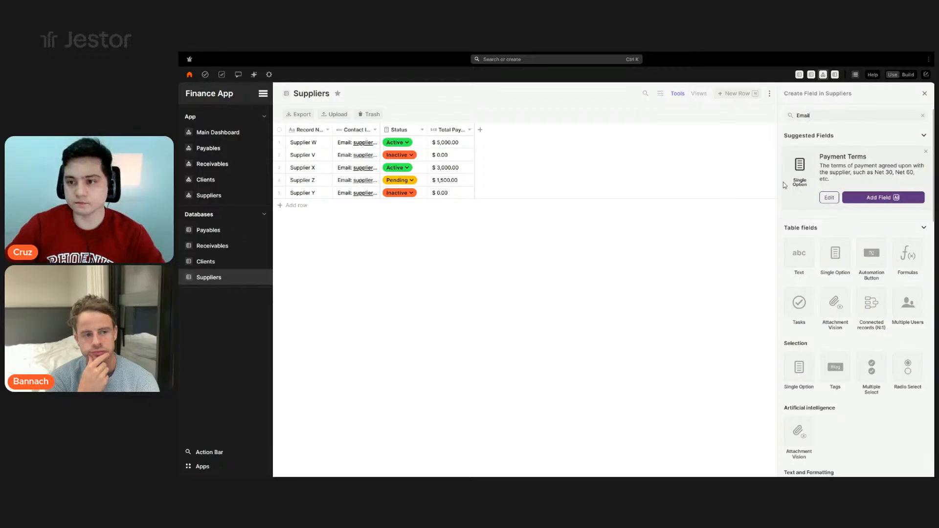
key(Return)
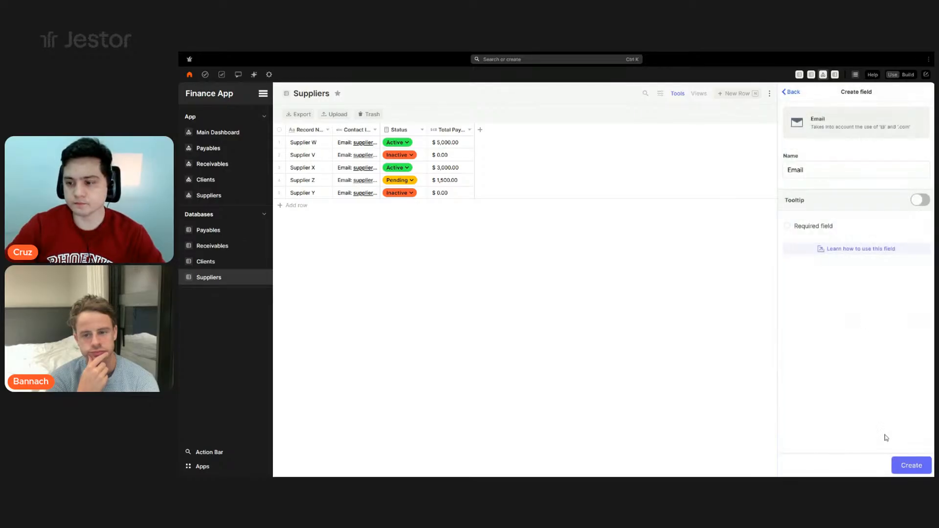
click(898, 462)
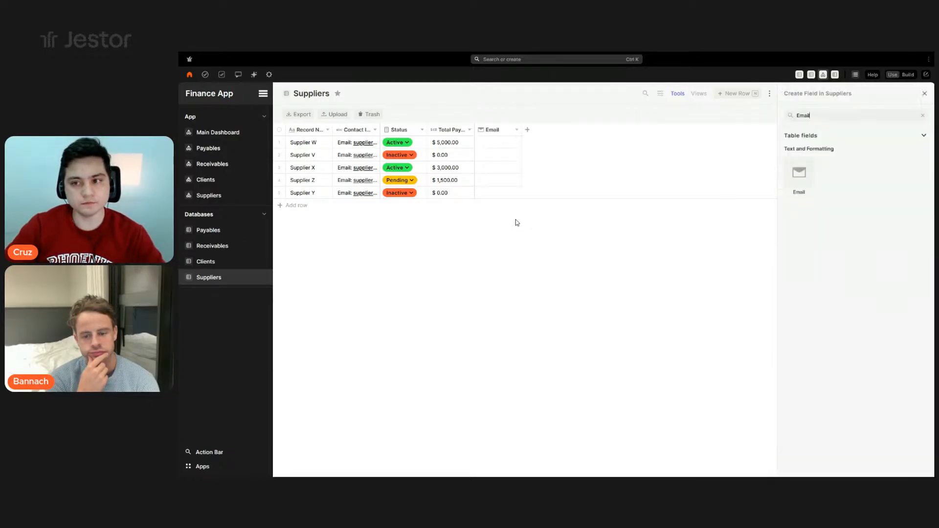
Add a Phone number field named "Phone number" to the Suppliers table
double_click(850, 117)
text(phone)
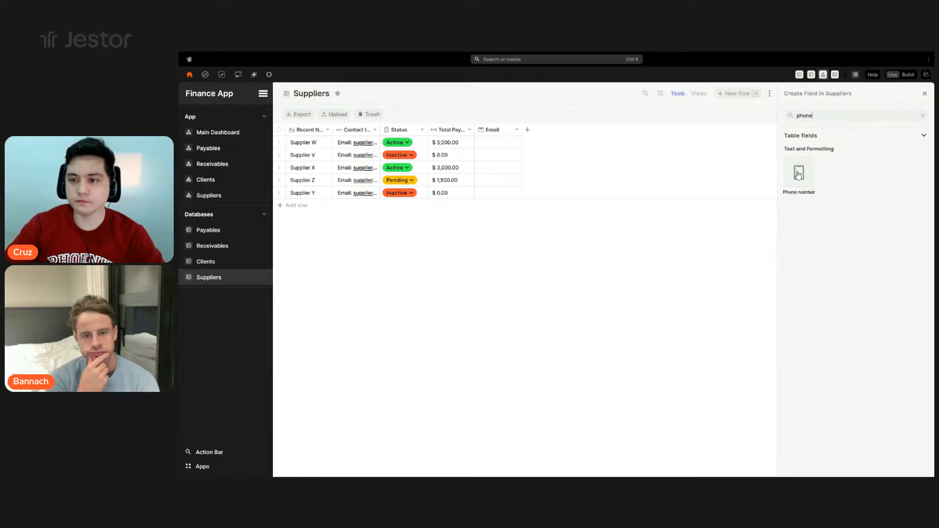
click(802, 172)
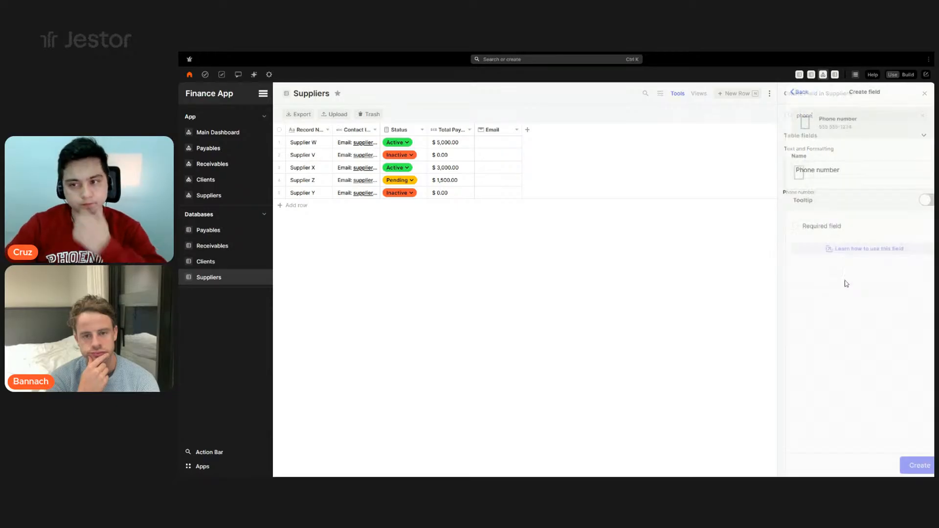
click(905, 468)
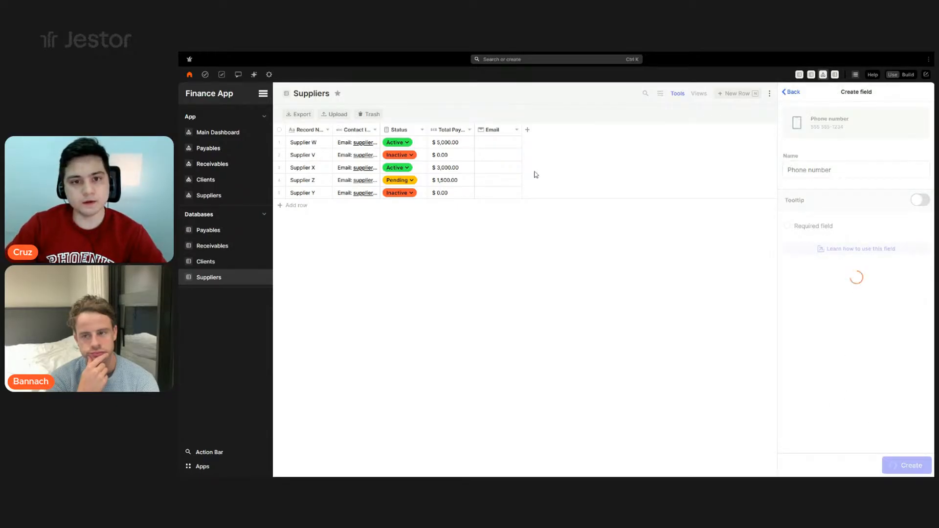
Add a Text field named "Banking Info" in Rich text format to the Suppliers table
double_click(831, 116)
text(text)
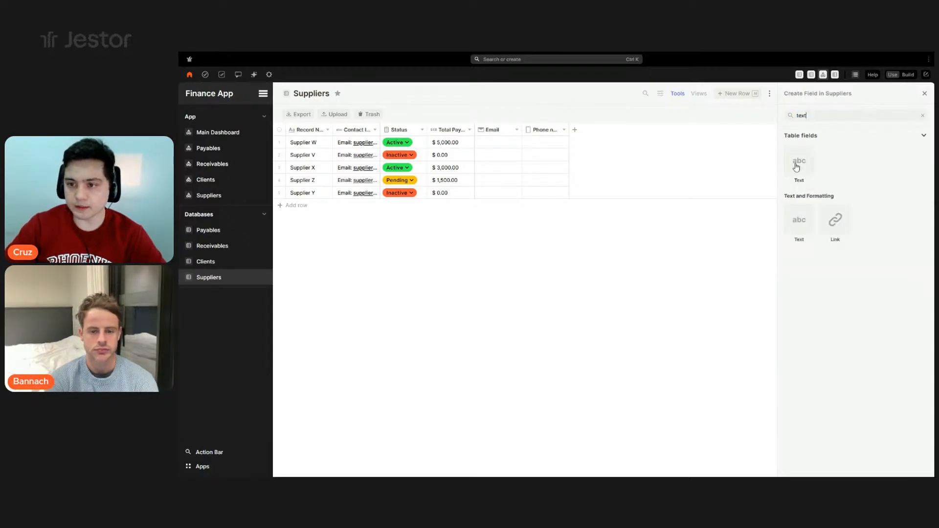
click(801, 164)
double_click(829, 172)
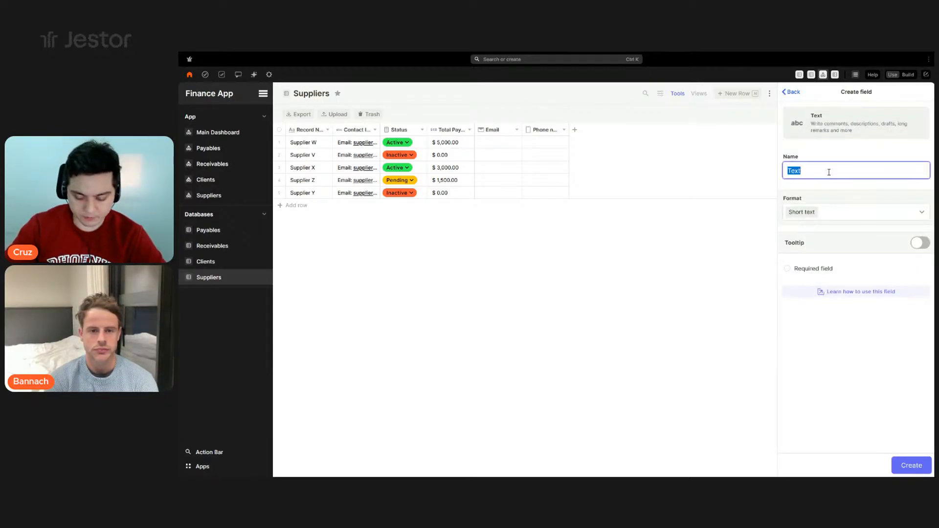
text(Banking In)
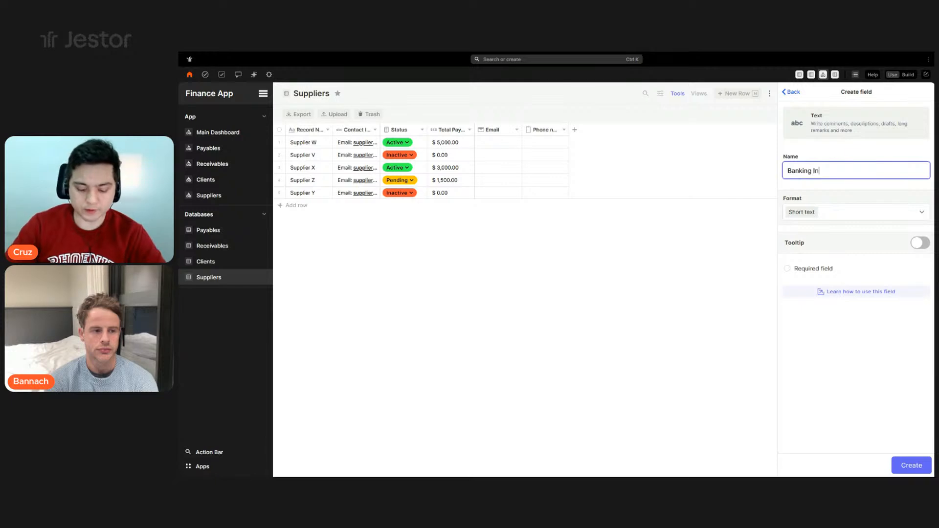
click(836, 212)
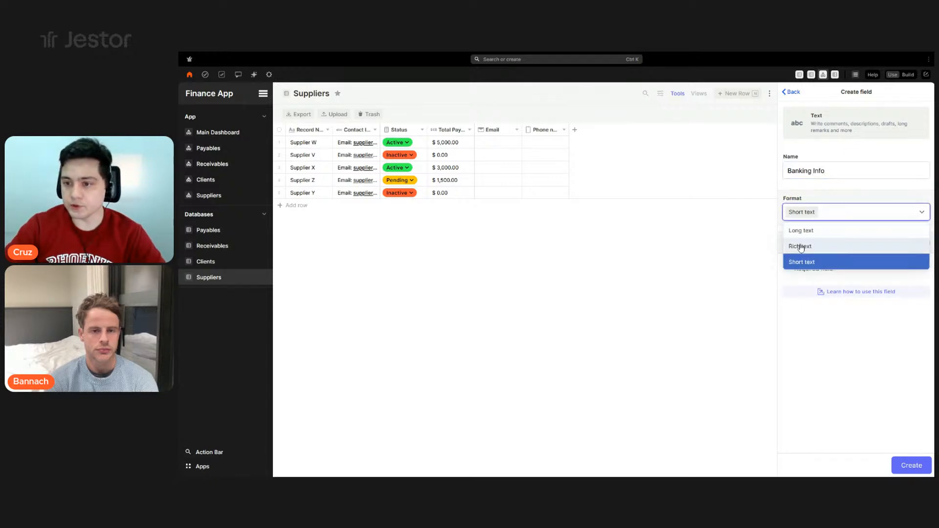
click(798, 244)
click(910, 465)
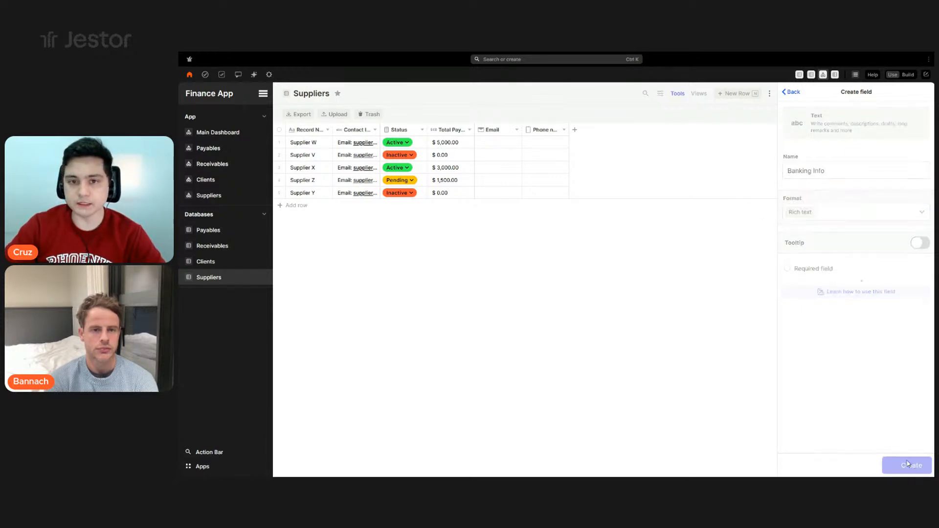
Try a bulleted list in Supplier W's Banking Info cell, remove the bullet and leave the cell
click(577, 143)
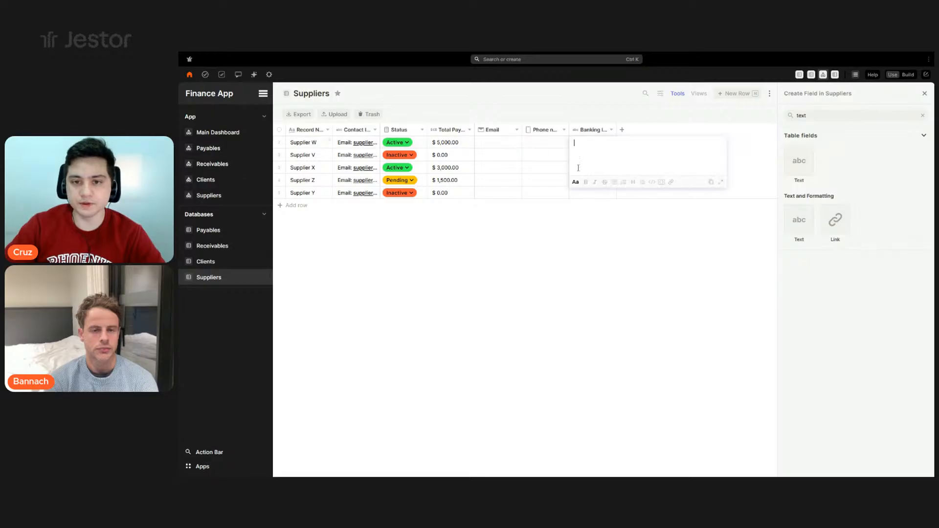
click(614, 182)
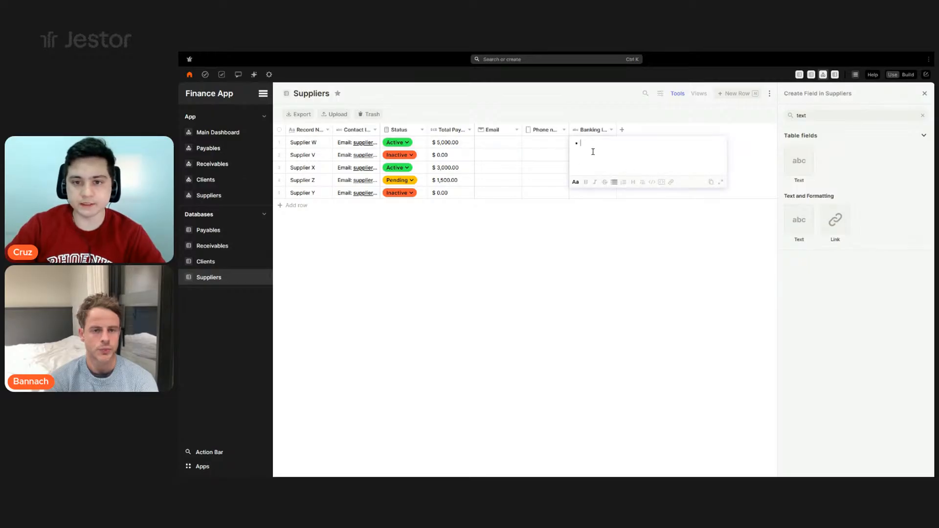
key(BackSpace)
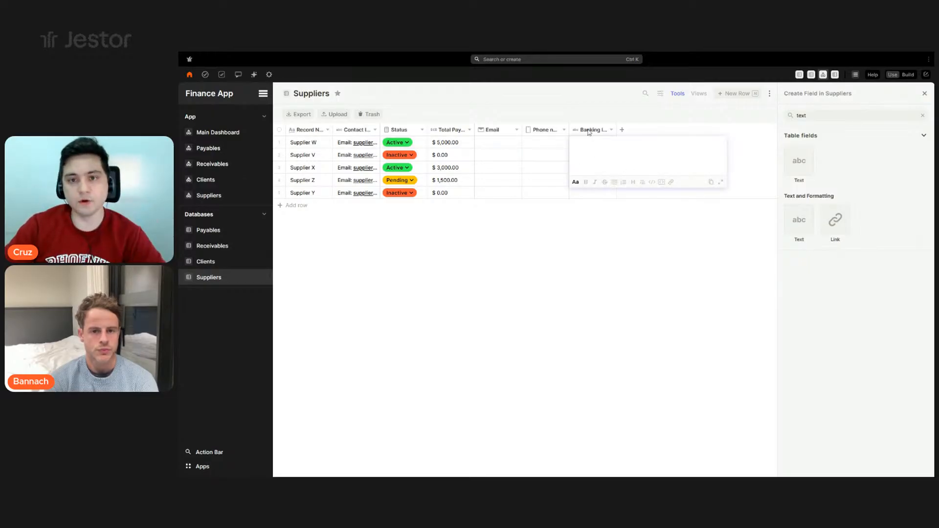
click(549, 105)
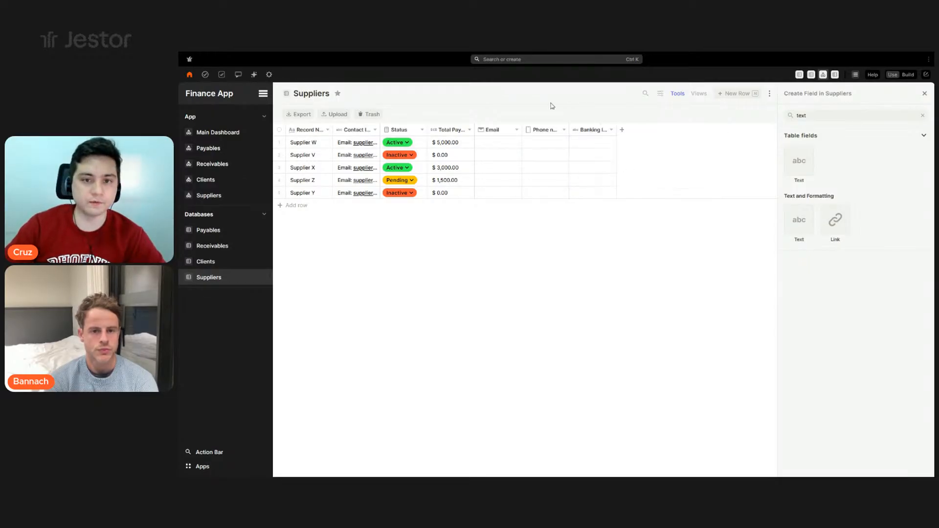
Delete the Total Payables and Contact Information fields from the Suppliers table
click(449, 131)
click(450, 269)
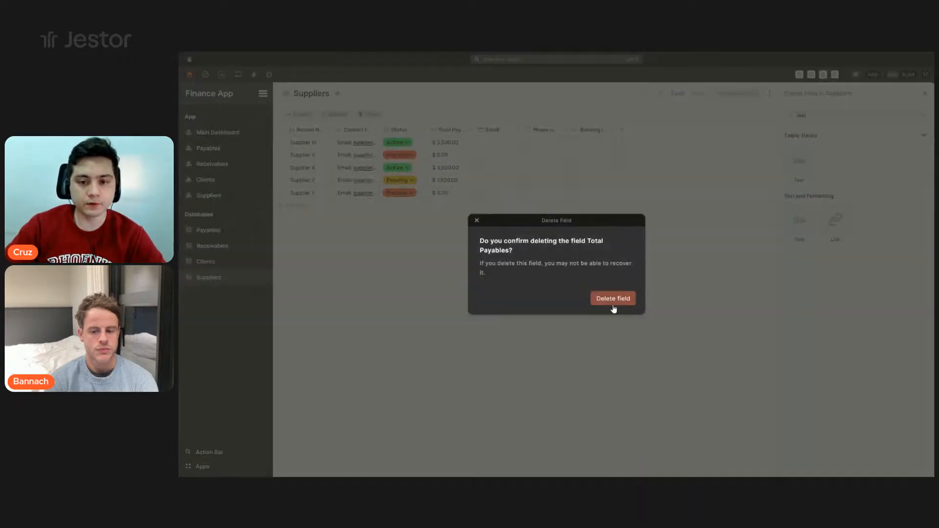
click(613, 298)
click(375, 129)
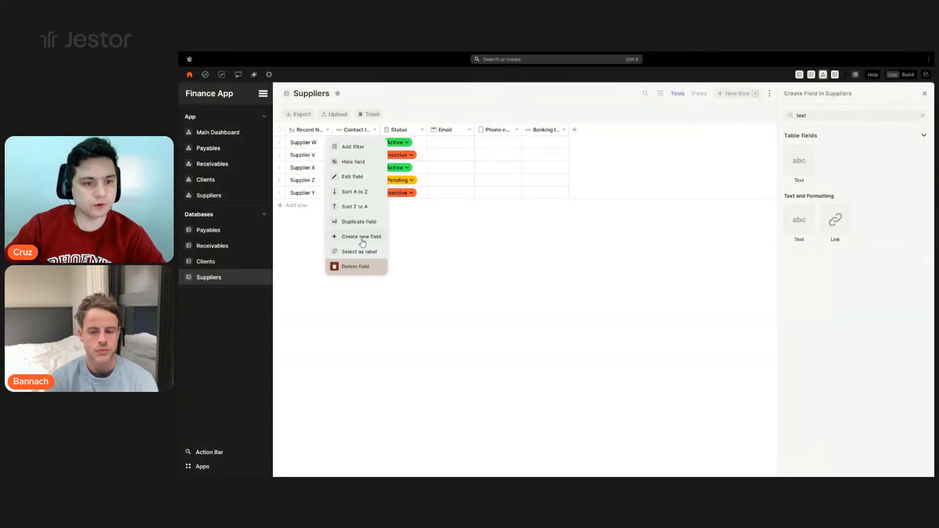
click(355, 266)
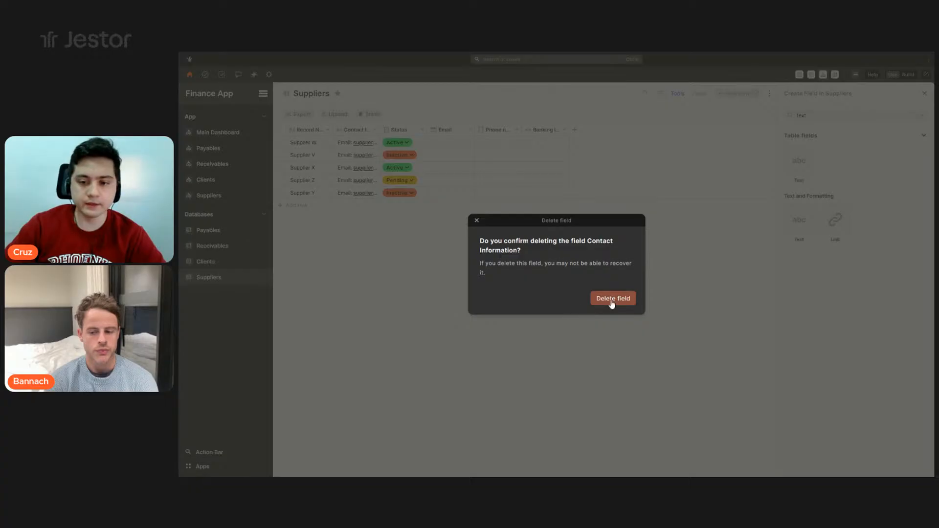
click(612, 302)
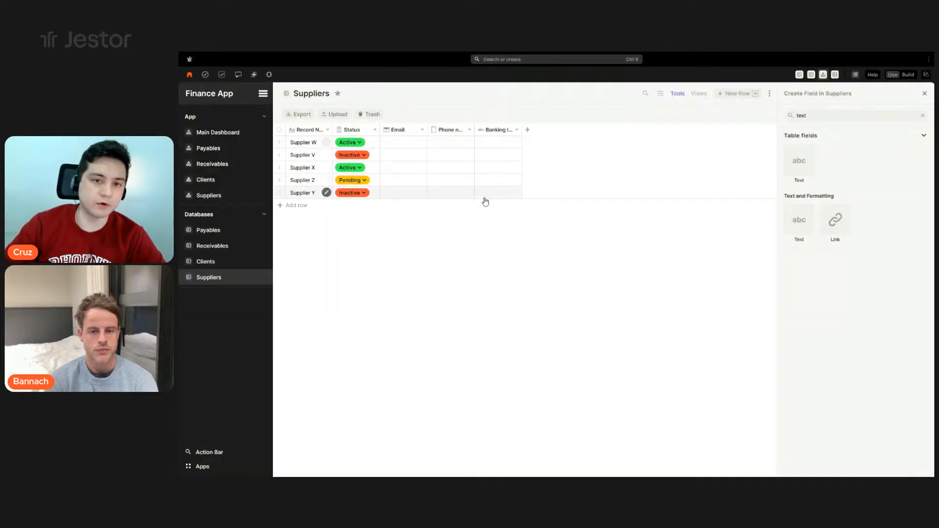
Delete the duplicate Email and Phone number fields that follow Banking Info in the Clients table
click(206, 261)
click(591, 131)
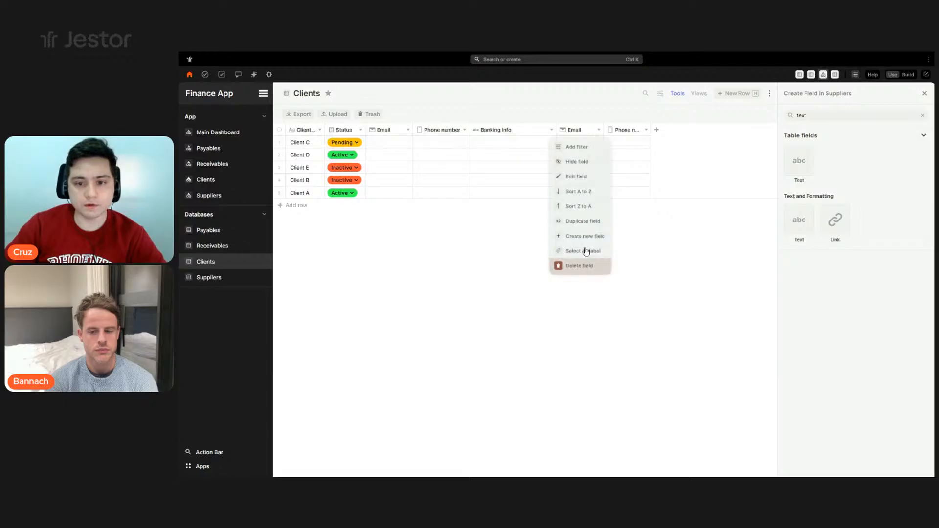
click(581, 266)
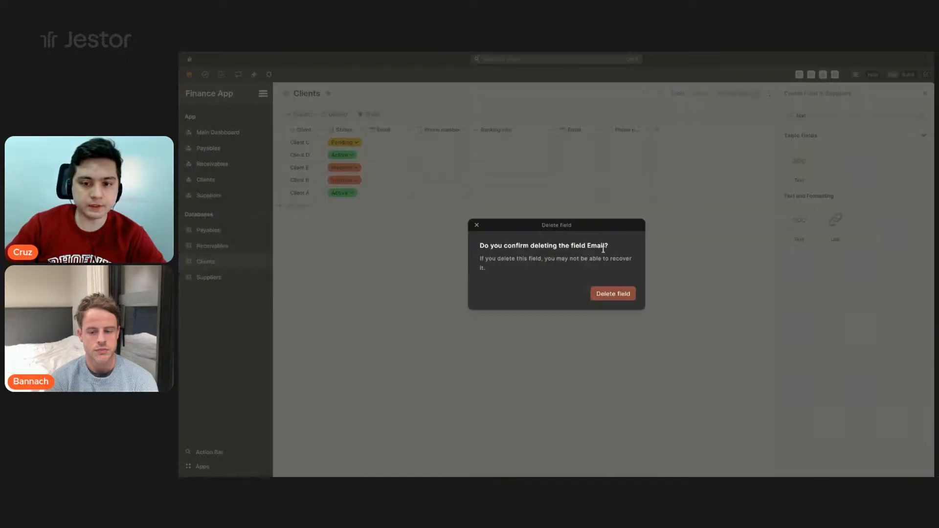
click(613, 294)
click(598, 130)
click(578, 267)
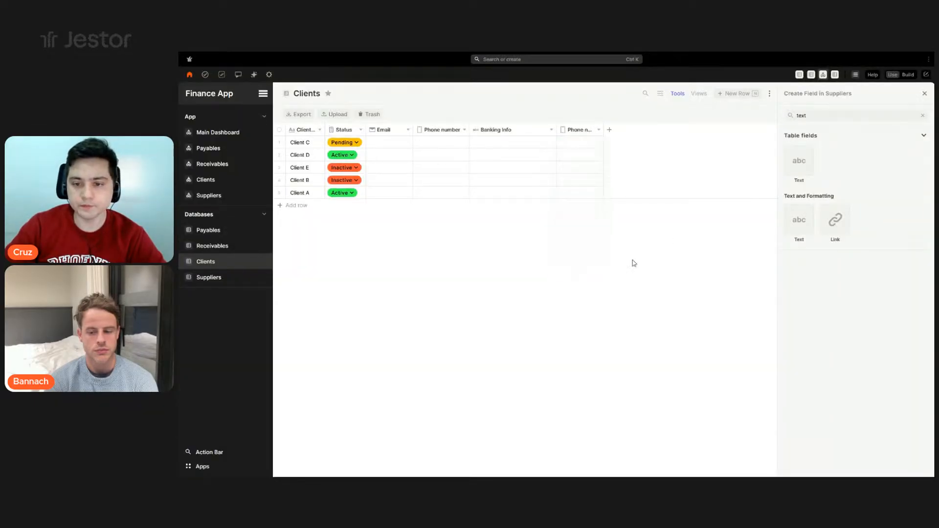
click(619, 296)
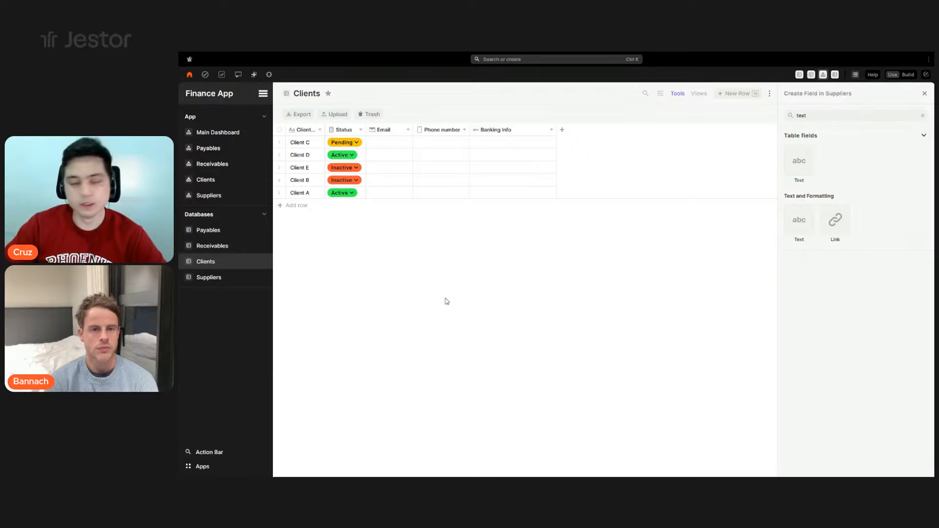
Open the Main Dashboard in build mode and start editing it and its menu bar
click(235, 132)
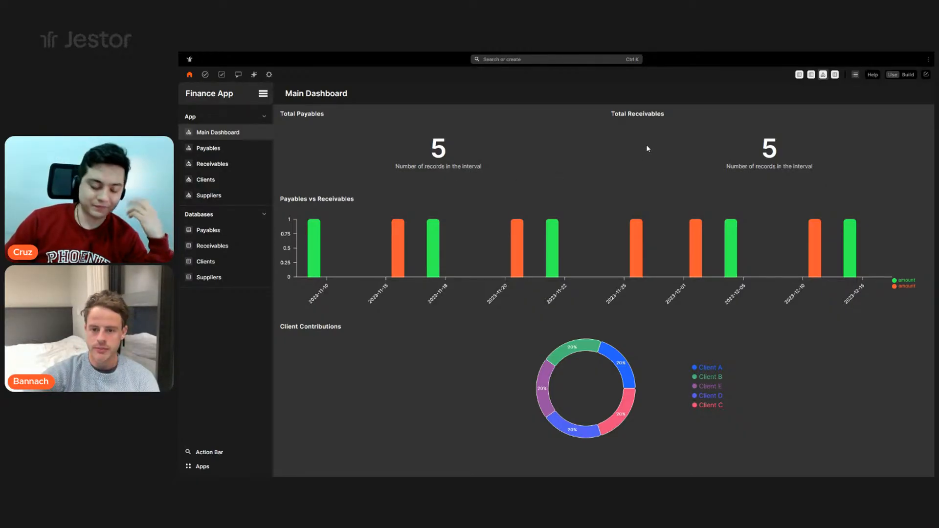
click(908, 77)
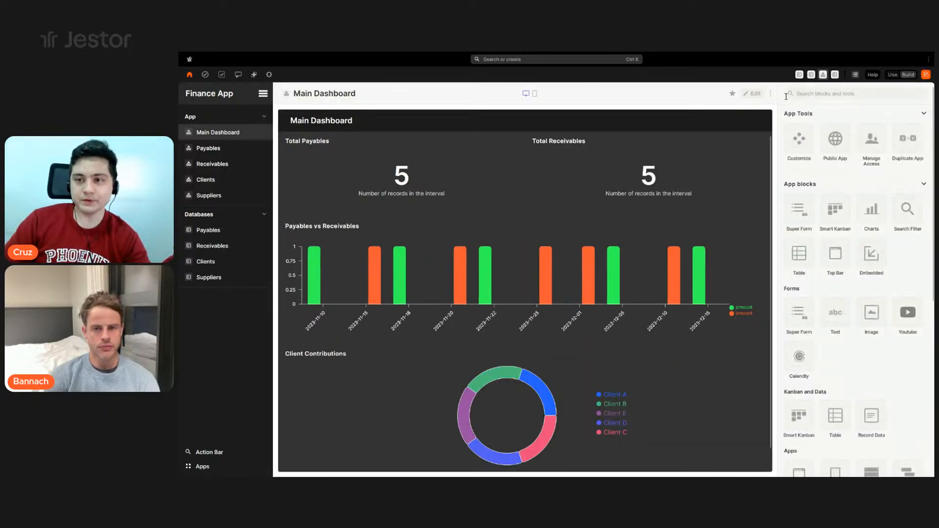
click(756, 95)
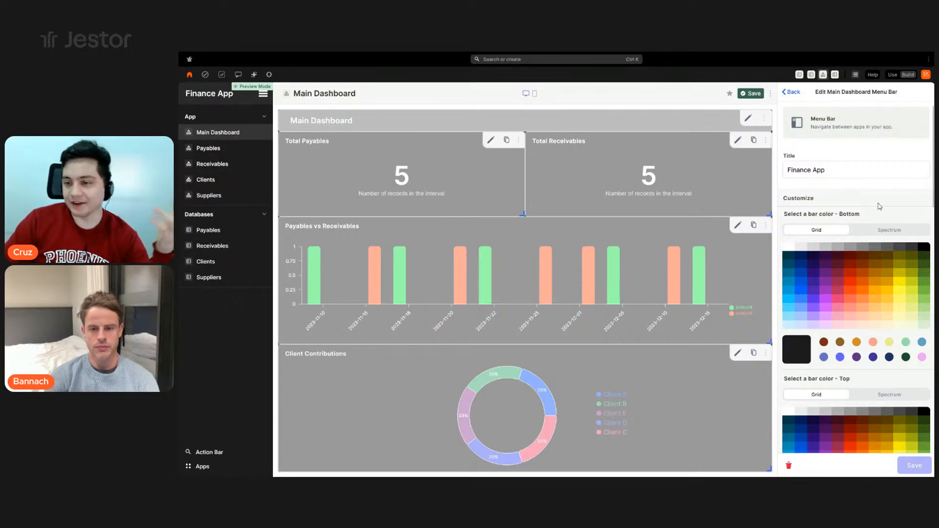
Set the menu bar's top color to hex #344e41 using the spectrum picker, and compare the grid and spectrum modes
scroll(877, 225, down, 1)
scroll(891, 311, down, 2)
click(889, 253)
double_click(911, 345)
text(344e41)
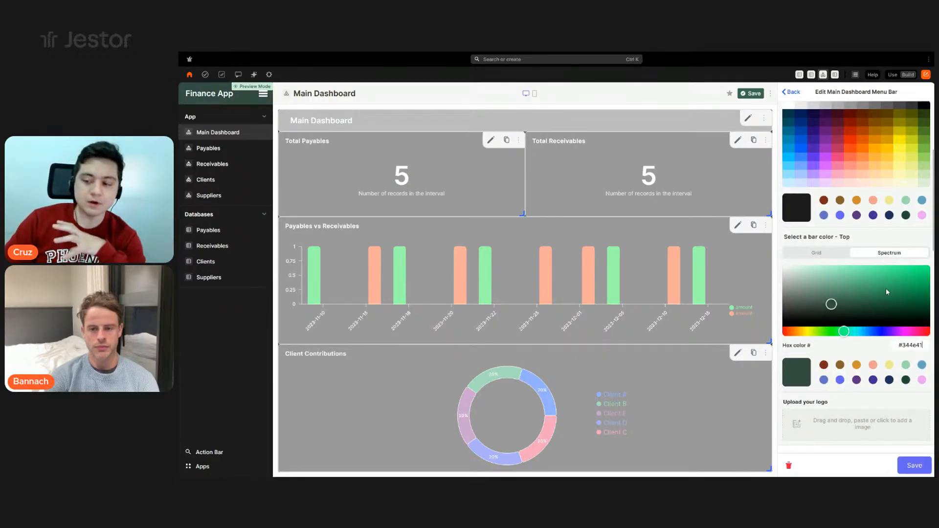
click(826, 255)
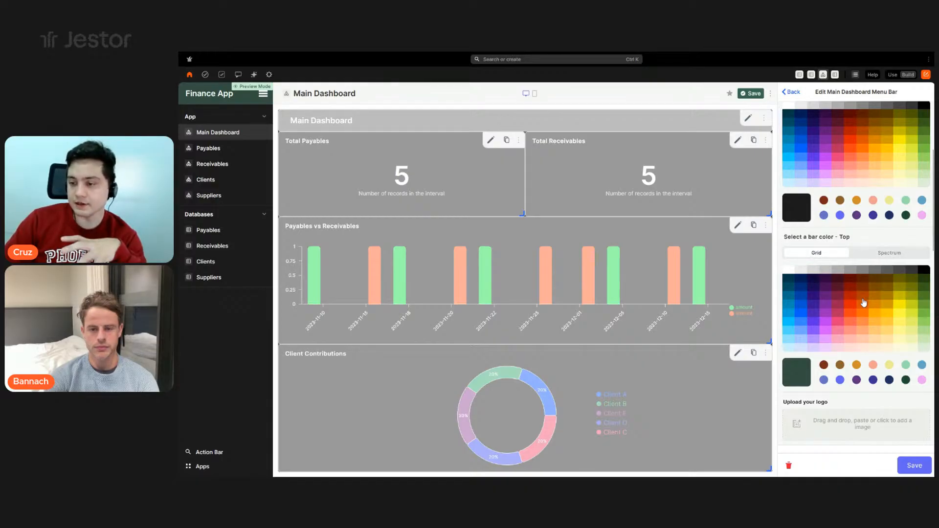
click(886, 254)
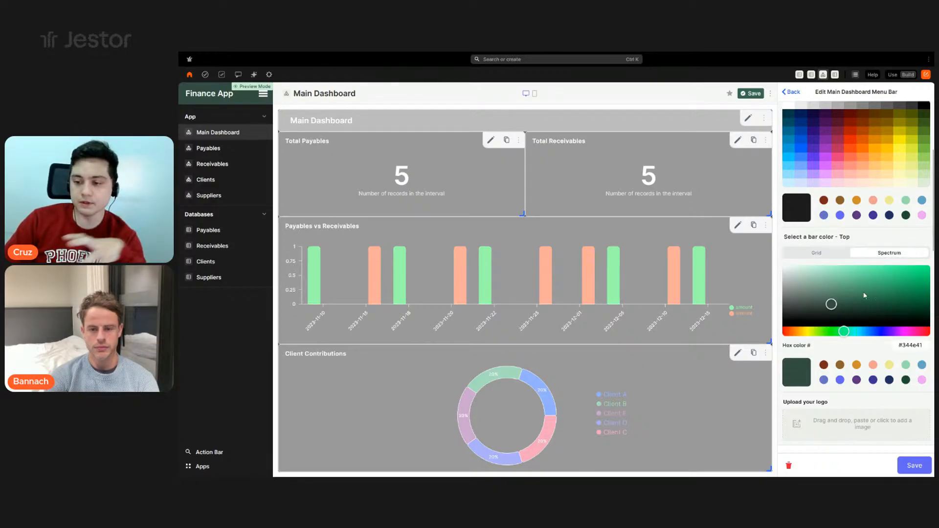
Try other shades for the menu bar's top color in the spectrum and restore hex #344e41
click(878, 280)
mouse_move(826, 282)
mouse_down()
mouse_move(861, 306)
mouse_move(834, 292)
mouse_move(898, 287)
mouse_up()
double_click(912, 346)
text(344e41)
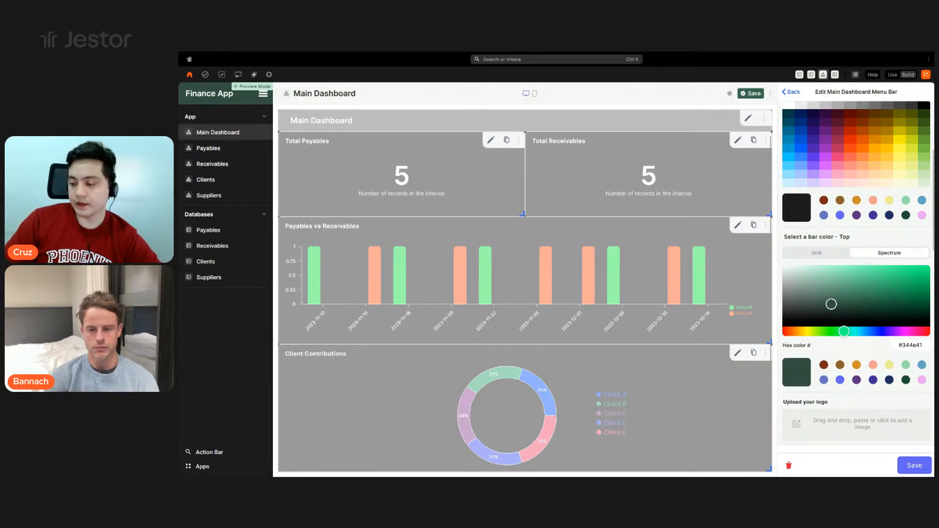
Set the menu bar's bottom color to hex #dad7cd using the spectrum mode and save the menu bar
scroll(849, 214, up, 3)
click(891, 230)
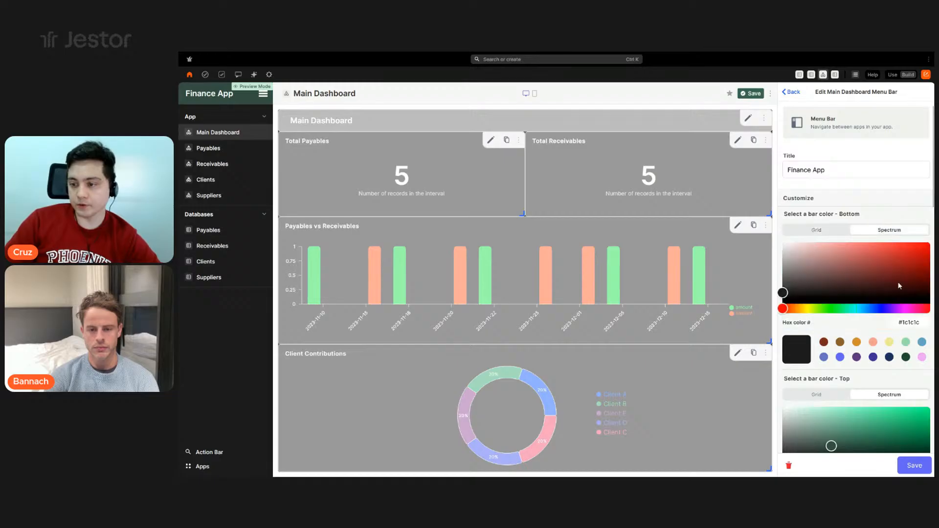
double_click(911, 322)
text(dad7cd)
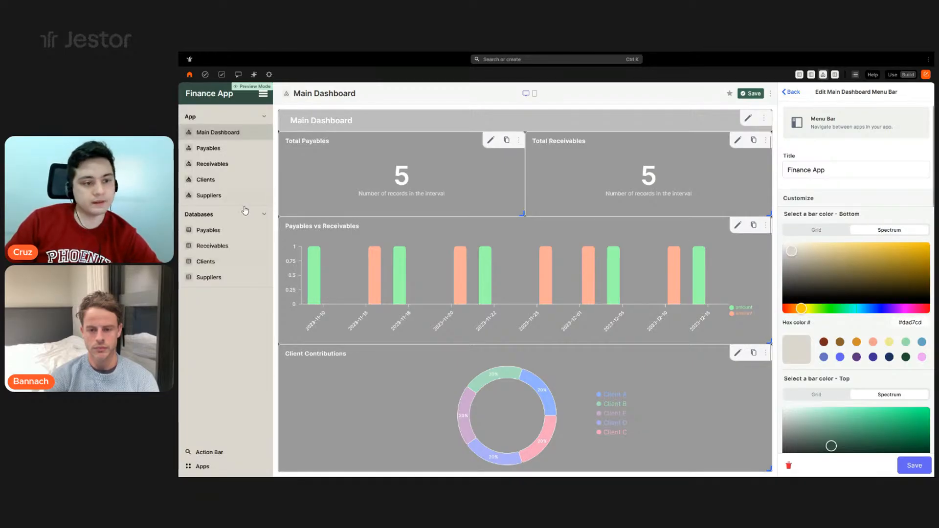
scroll(844, 293, down, 10)
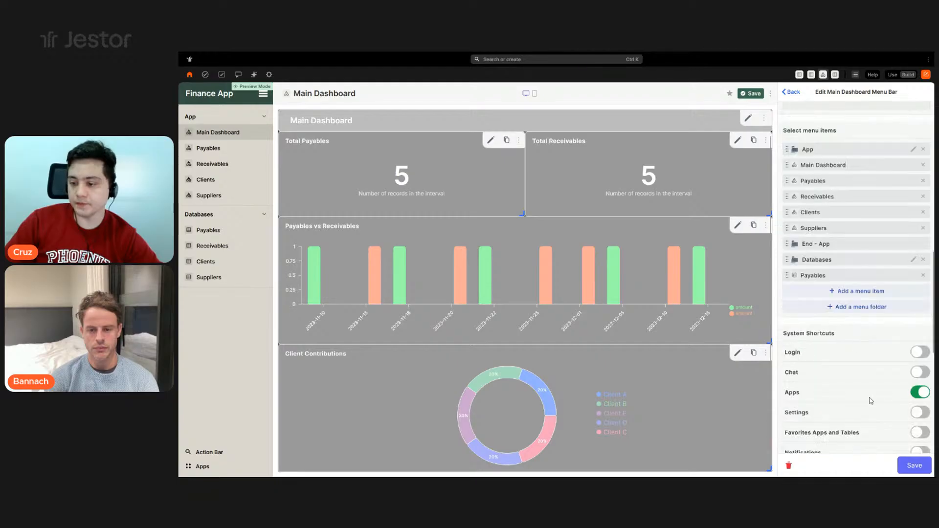
click(910, 465)
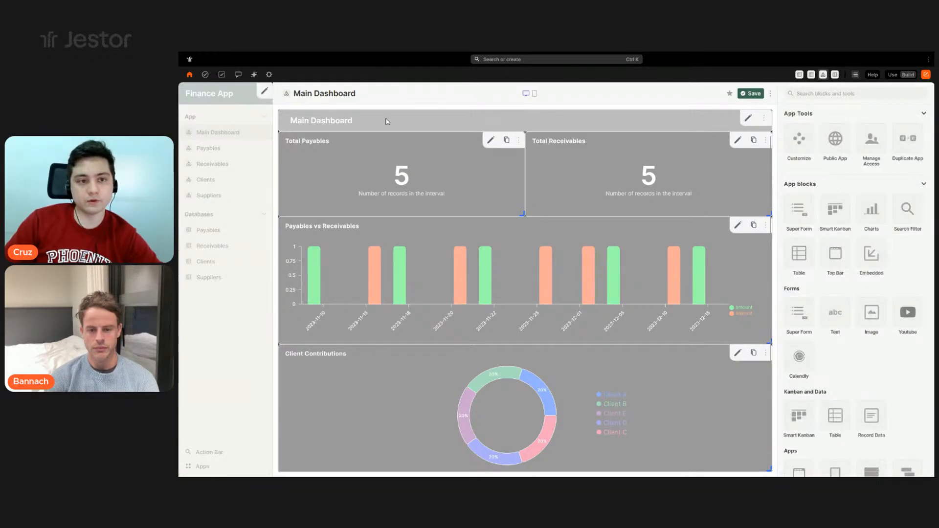
Set the Main Dashboard title bar's color to hex #344e41, save it, and view the dashboard in use mode
click(745, 119)
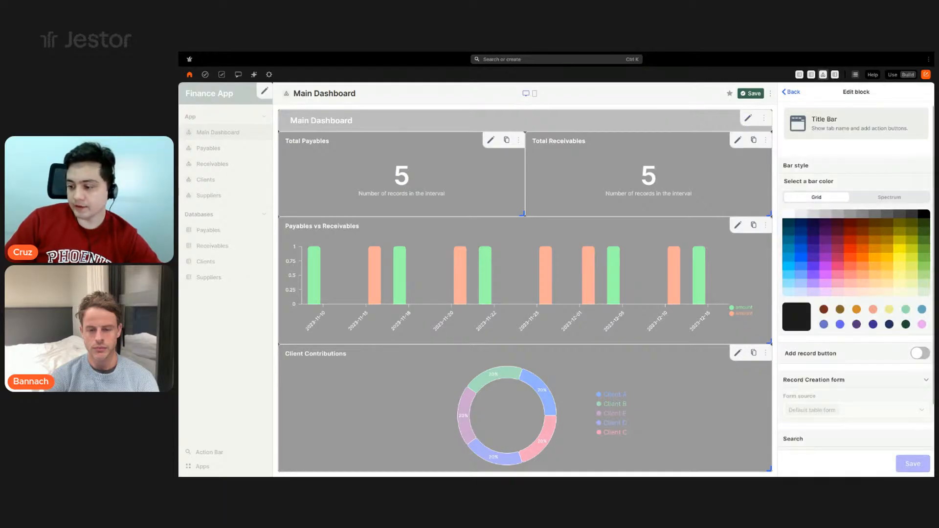
click(881, 199)
text(#344e41)
click(912, 462)
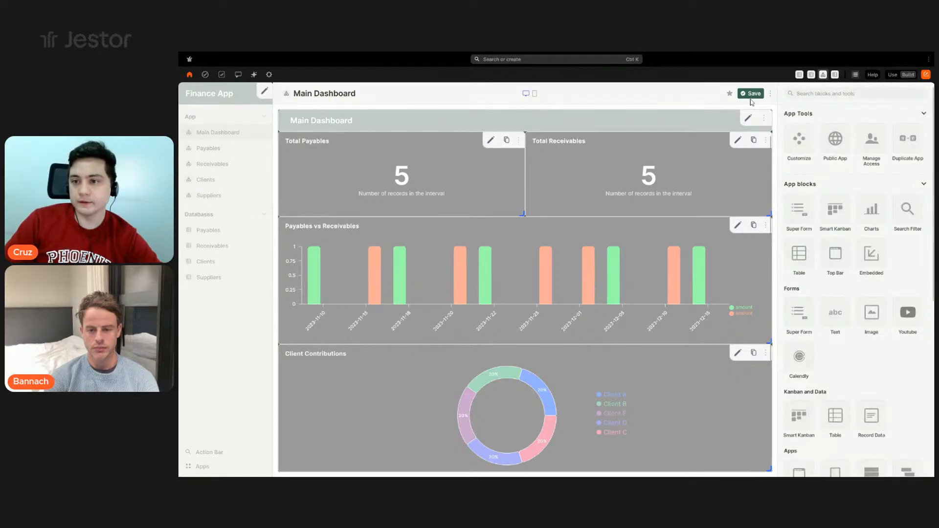
click(892, 75)
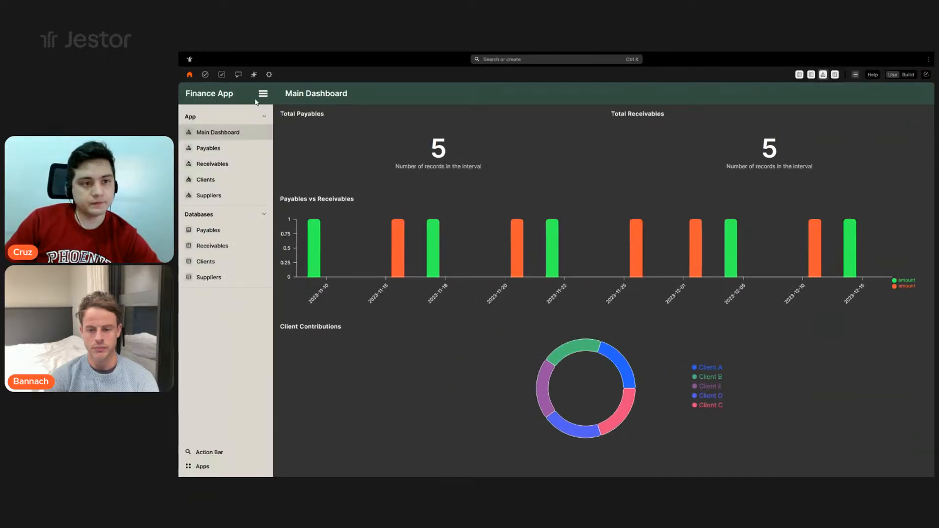
Change the Main Dashboard's background color to white, save it, and check the dashboard in use mode
click(905, 75)
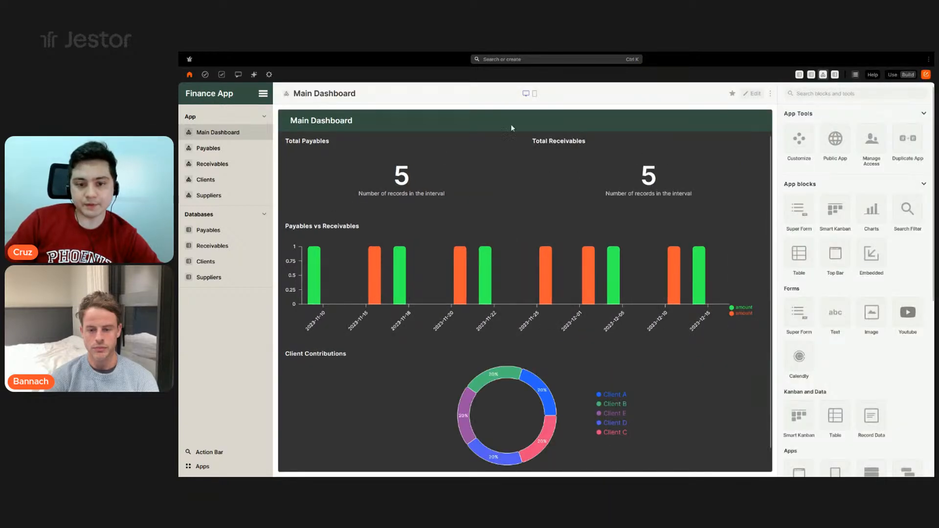
click(804, 148)
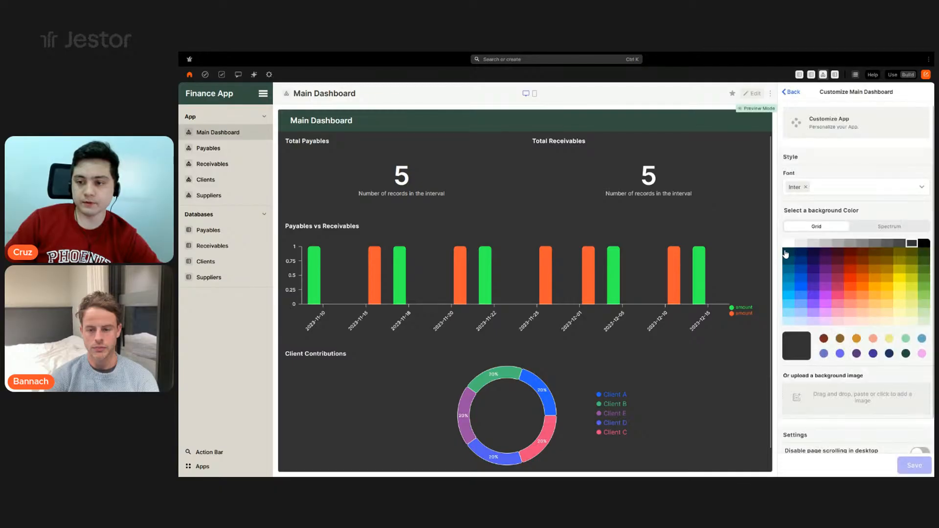
click(788, 244)
scroll(846, 250, down, 1)
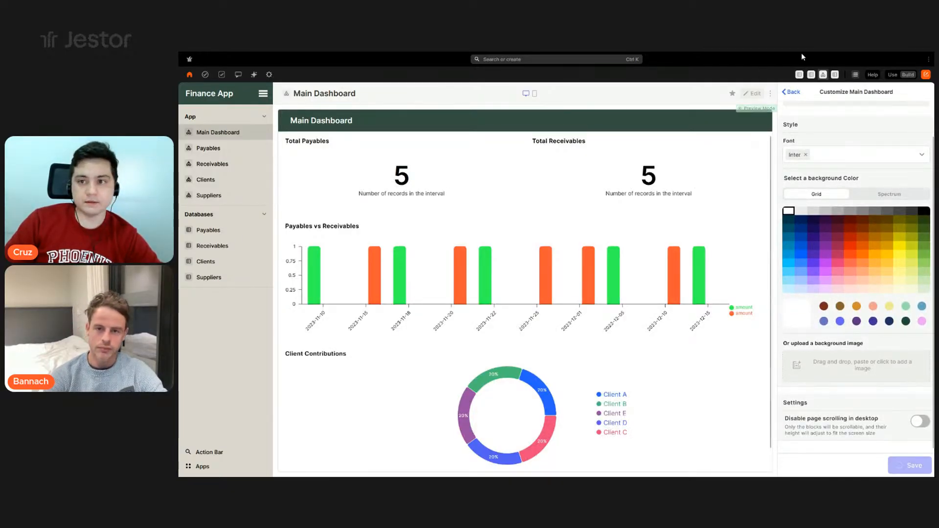
click(893, 75)
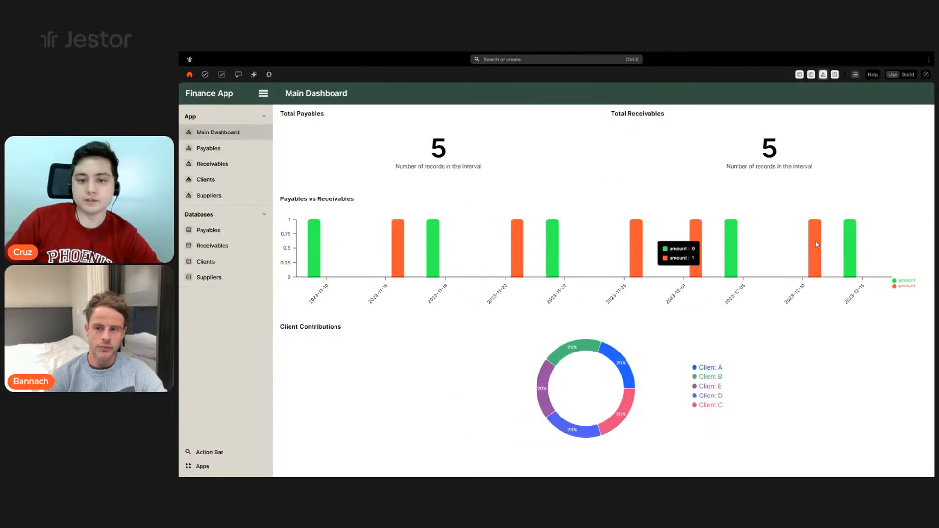
Look at the Payables page in use and build mode, then return to the Main Dashboard and mark it as a favorite
click(222, 154)
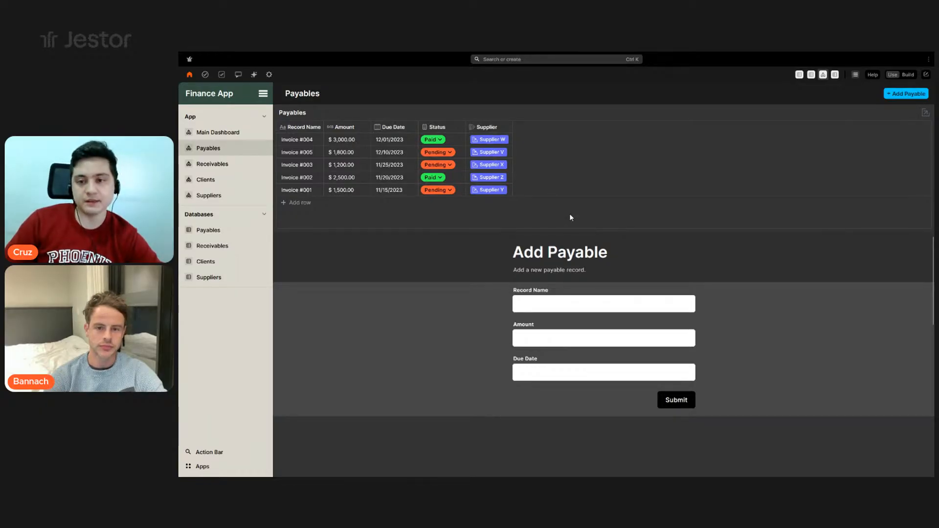
click(907, 74)
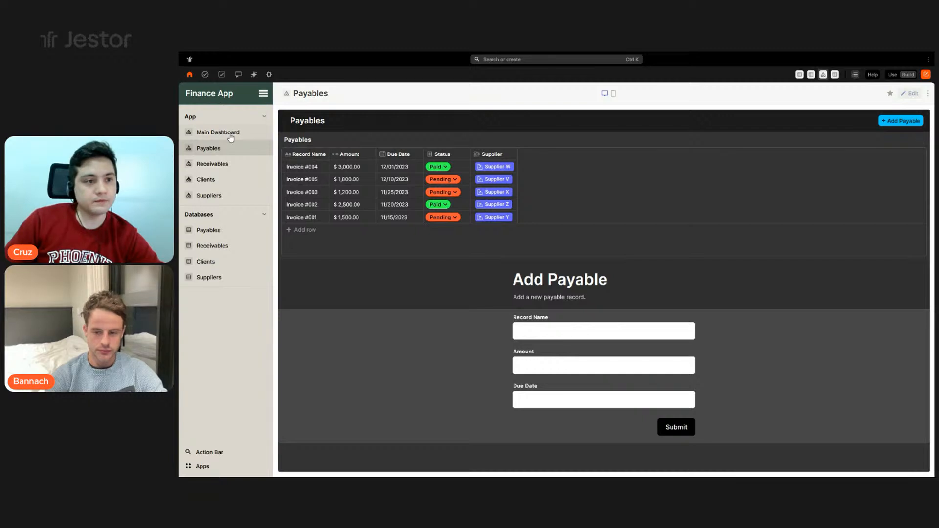
click(255, 139)
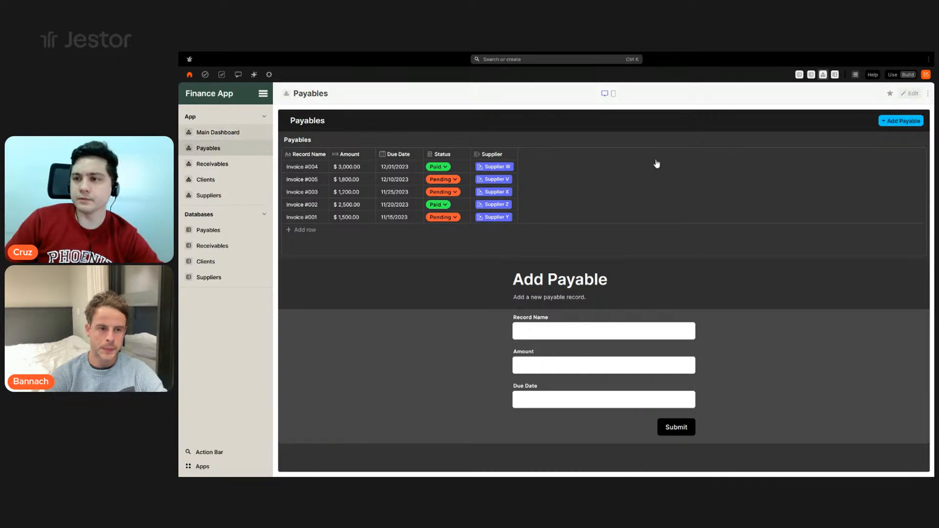
click(731, 94)
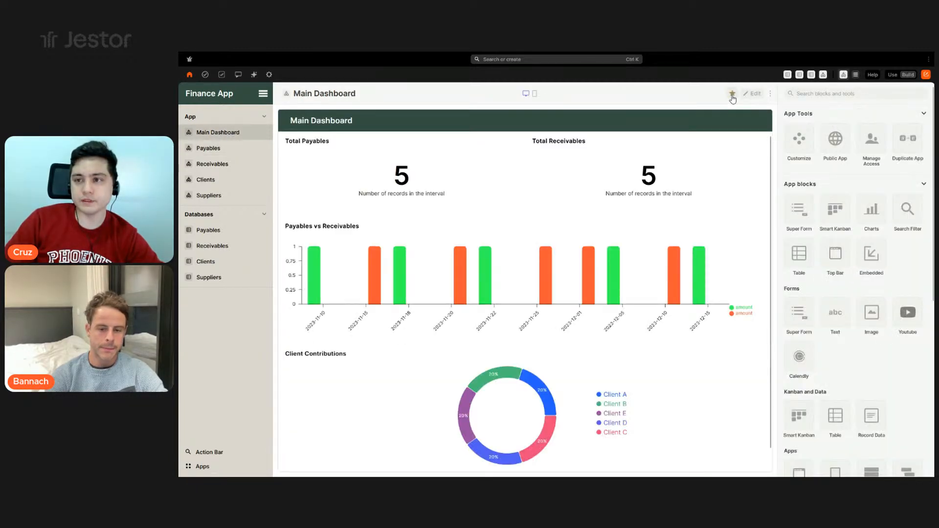
Start editing the Payables page and set its title bar color to hex #344e41
click(224, 148)
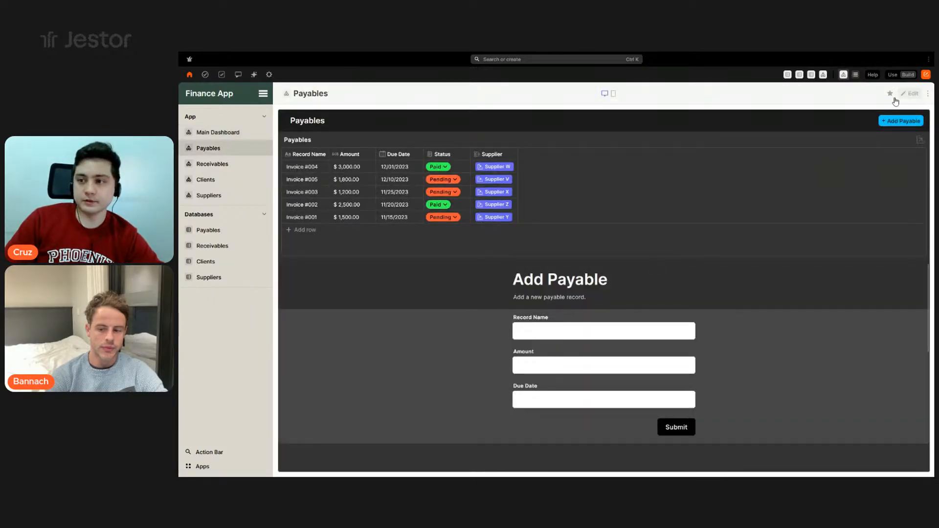
click(908, 94)
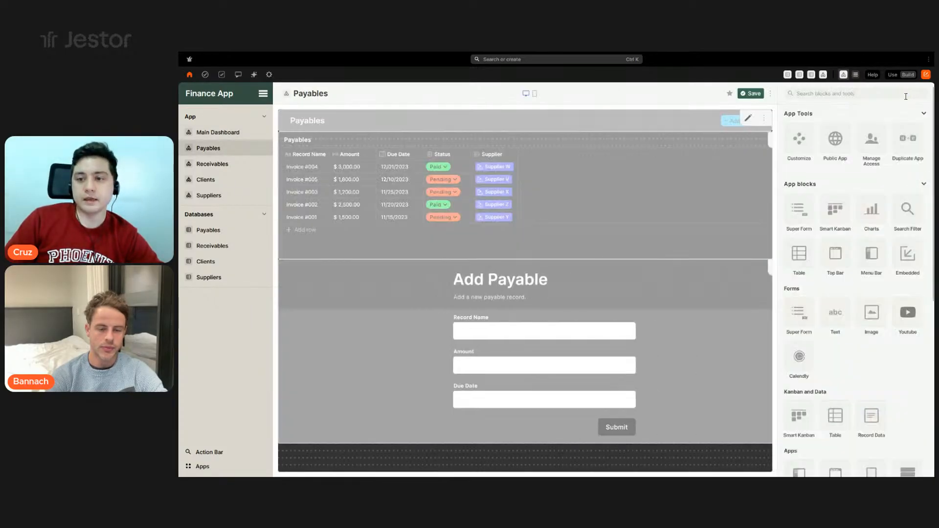
click(747, 118)
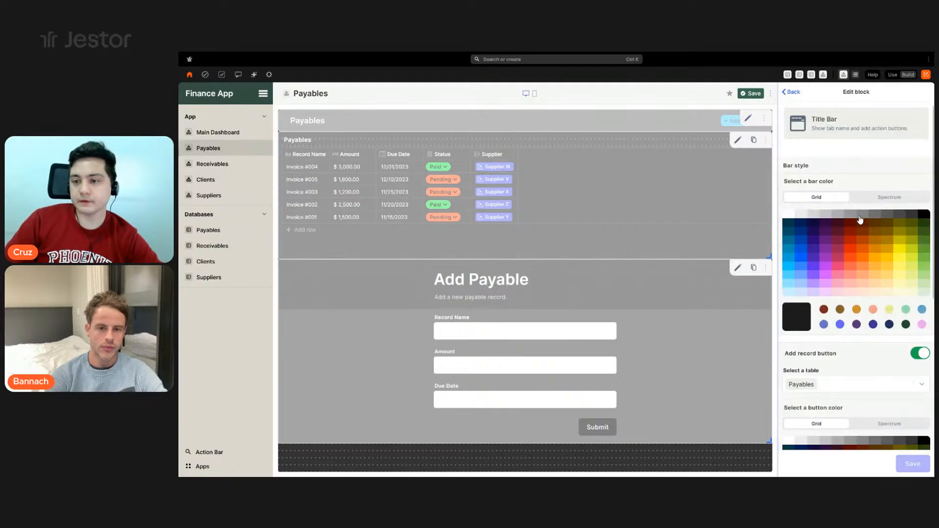
click(889, 197)
double_click(909, 289)
text(344e41)
Make the title bar's Add Payable button white, save the page, and check the record creation form it opens
scroll(866, 337, down, 3)
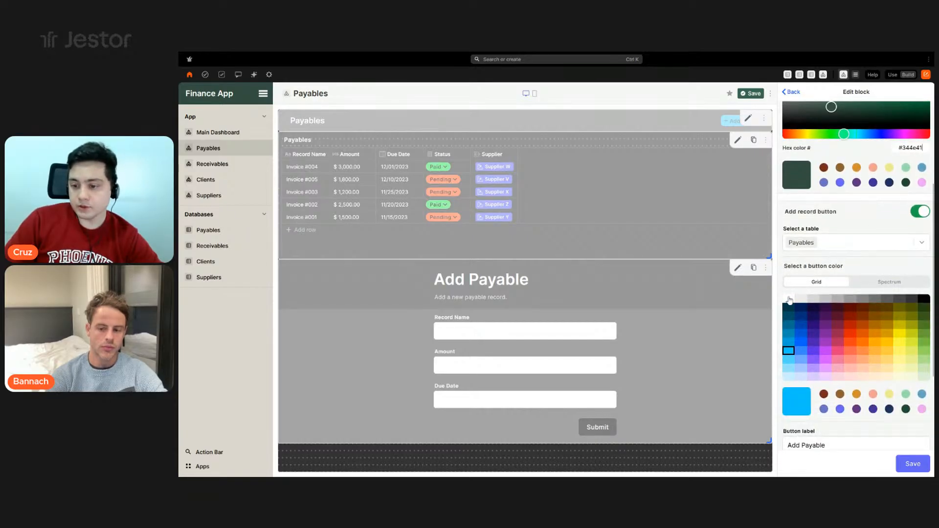
click(789, 299)
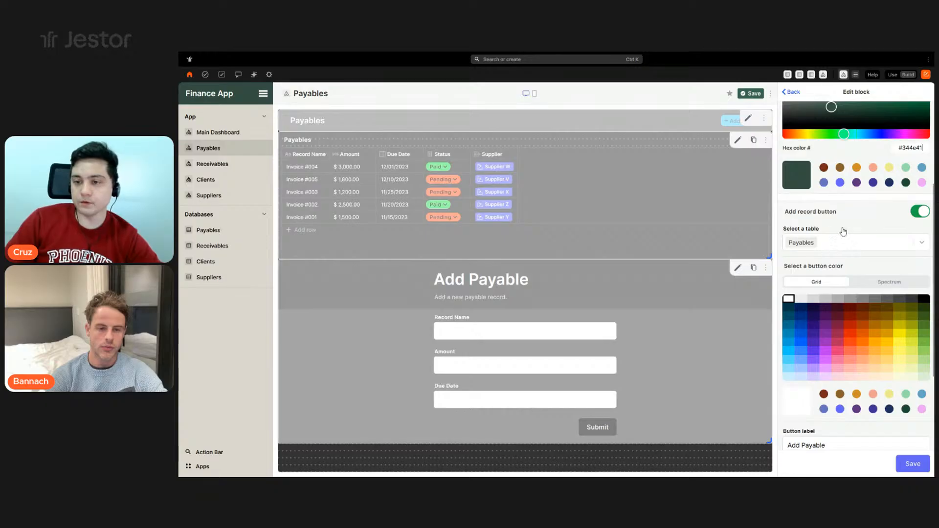
click(912, 464)
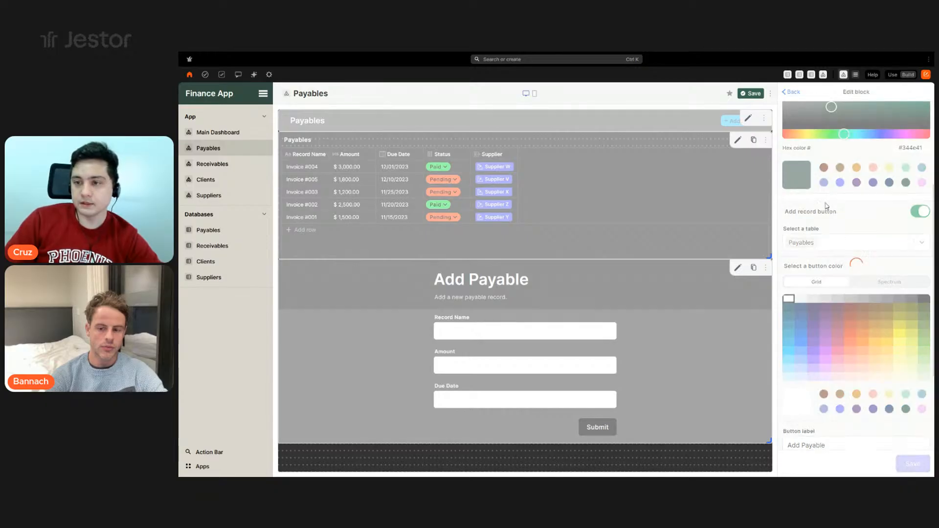
click(756, 94)
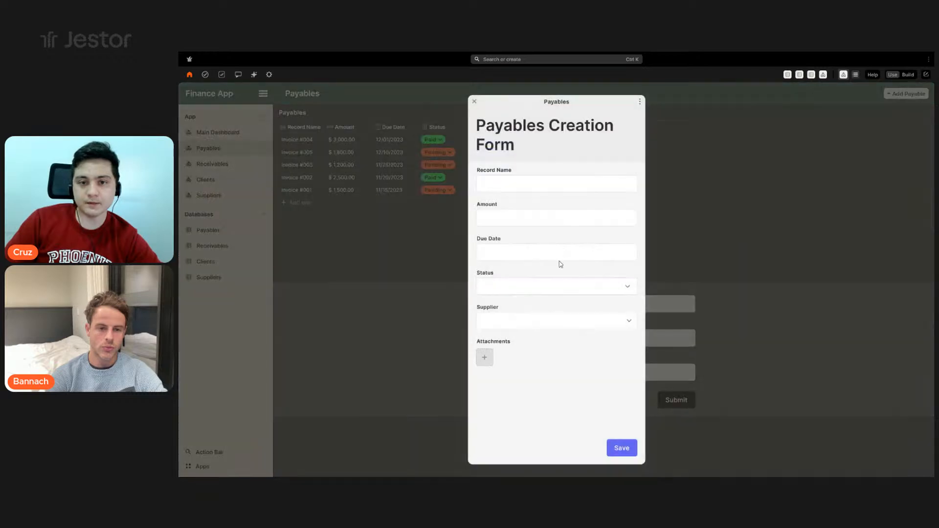
click(475, 101)
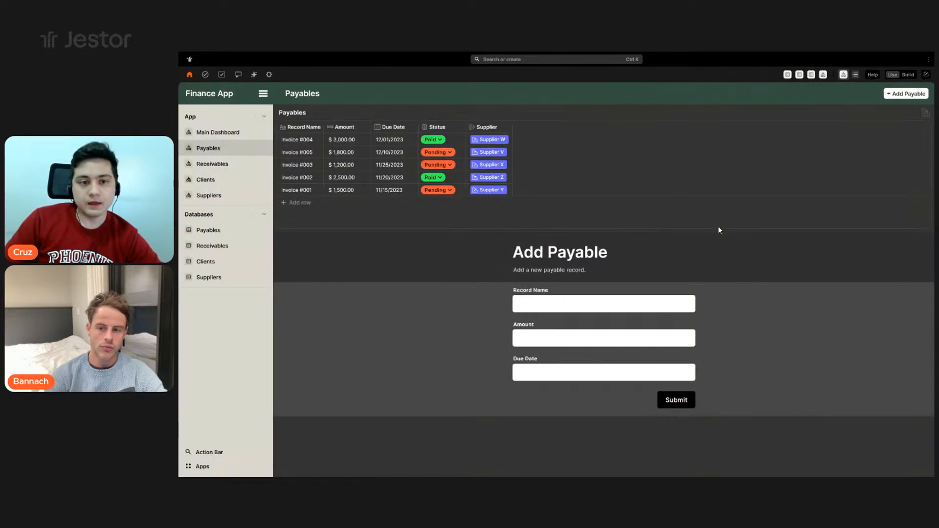
Delete the Add Payable form block from the Payables page, and move the Payables table down and make it taller
click(907, 74)
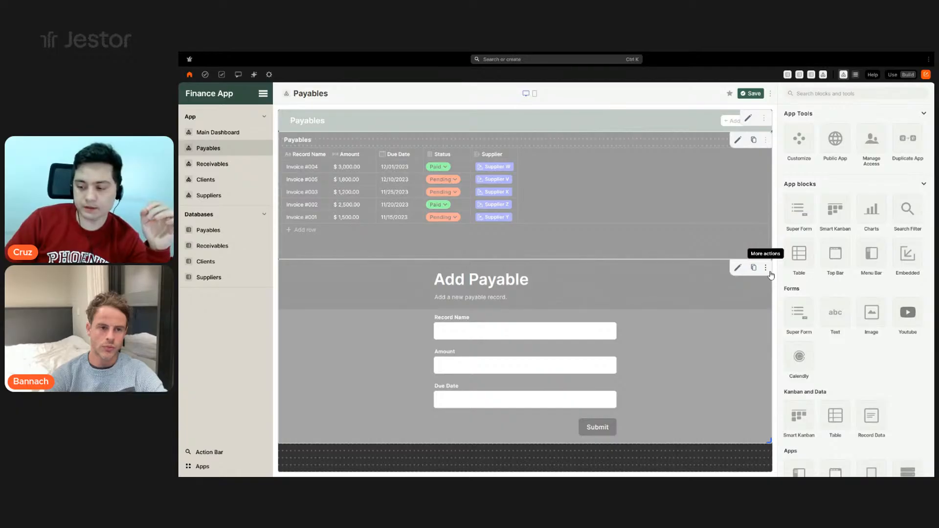
click(770, 274)
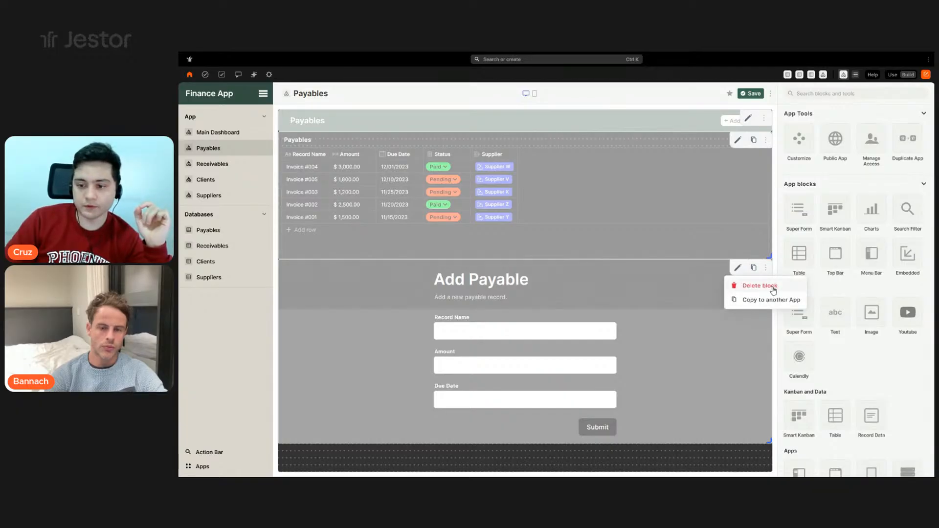
click(772, 287)
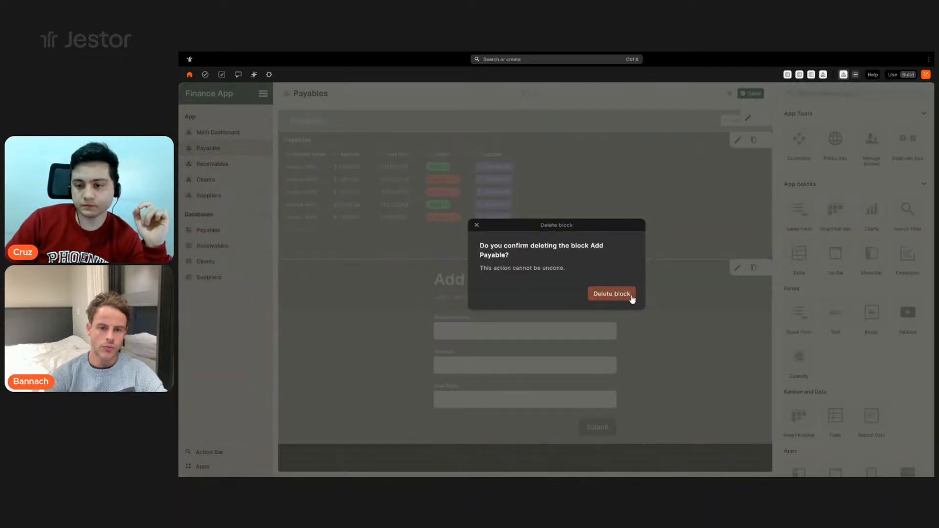
click(631, 296)
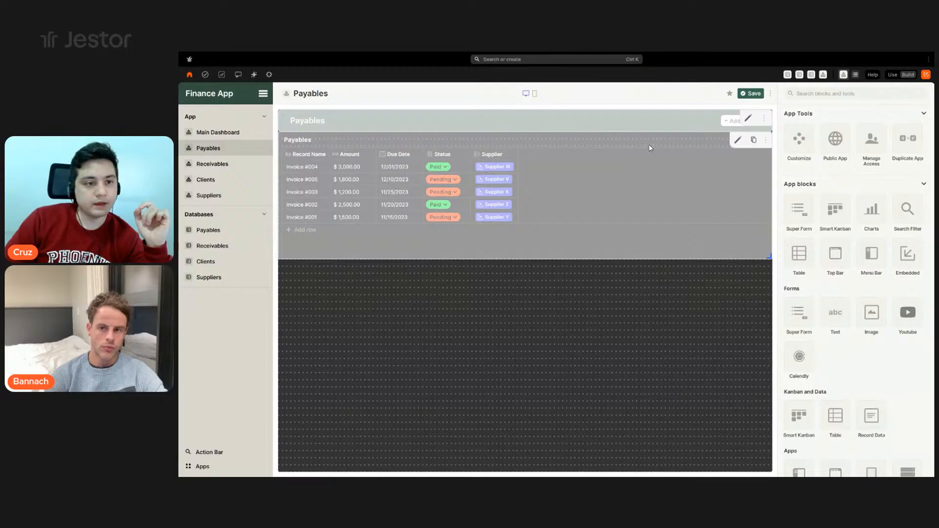
drag(648, 143, 648, 181)
drag(778, 398, 777, 439)
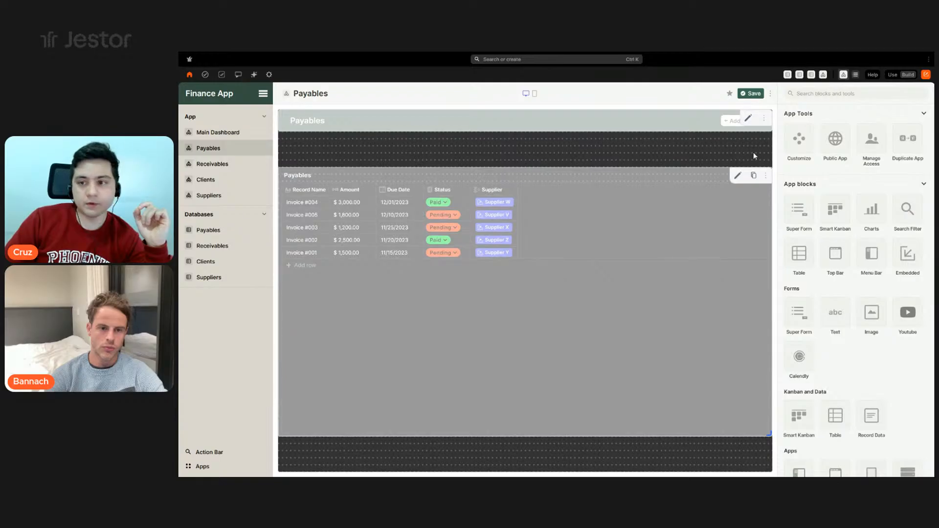
Set the Payables page's background to white, disable page scrolling in desktop, and save the customization
click(799, 141)
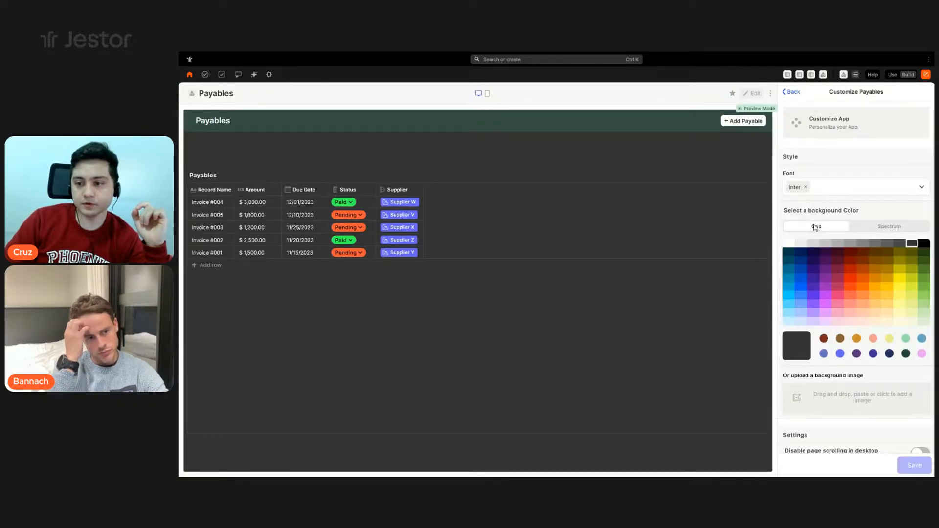
click(788, 243)
scroll(856, 279, down, 1)
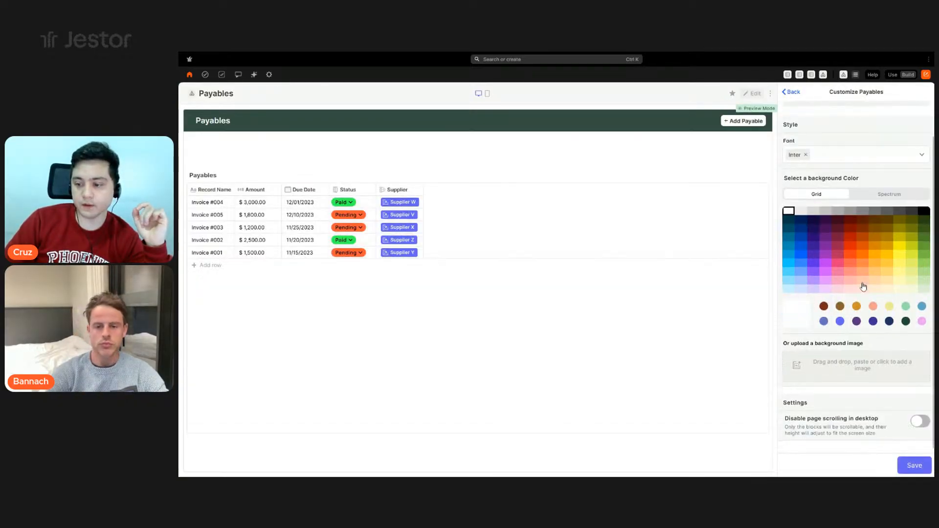
click(919, 423)
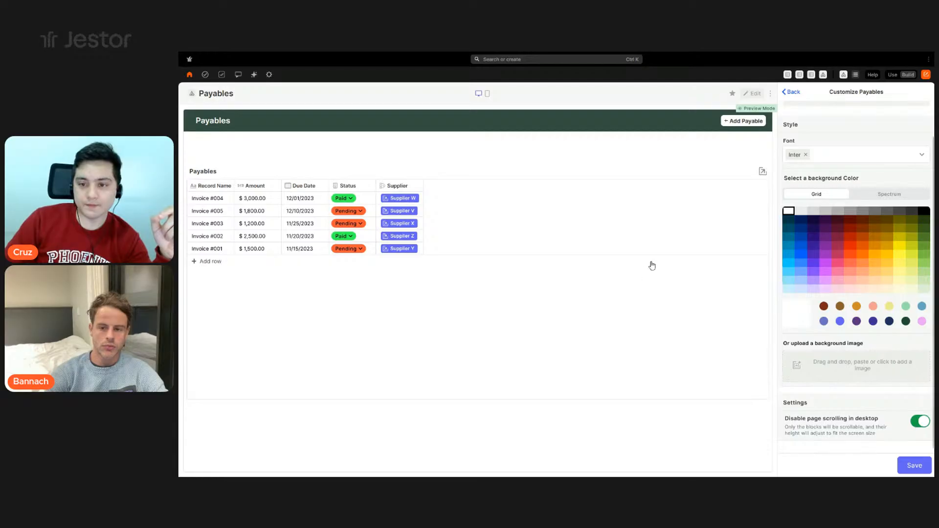
click(918, 470)
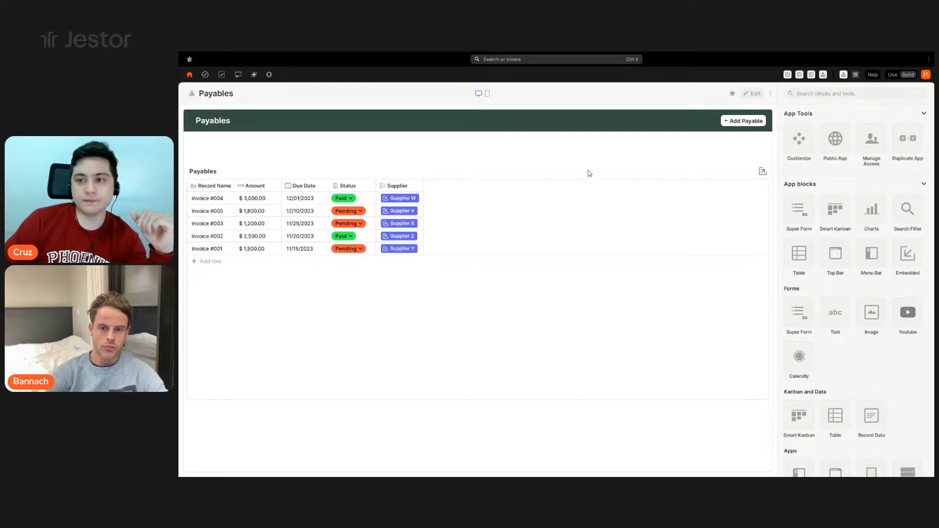
Reopen the Payables page for editing and move the Payables table down, leaving room for a chart beneath the title bar
click(752, 95)
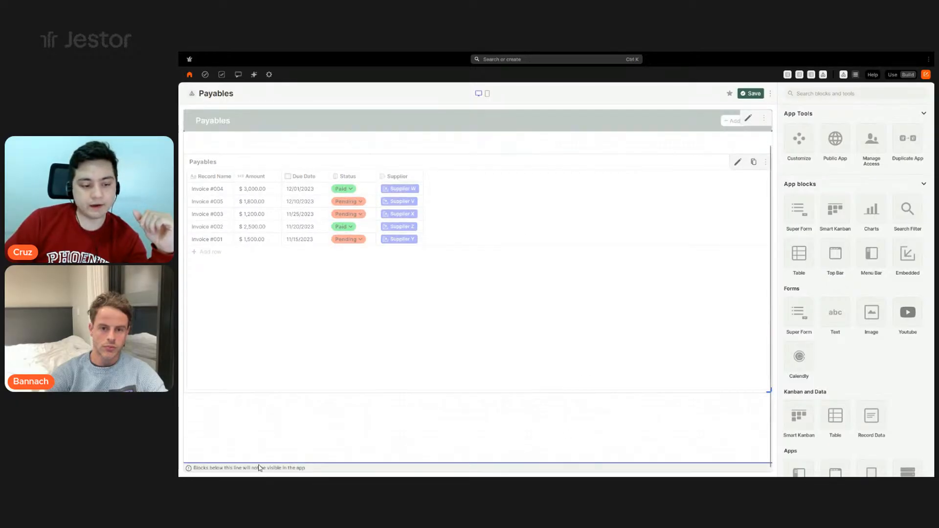
drag(405, 161, 456, 252)
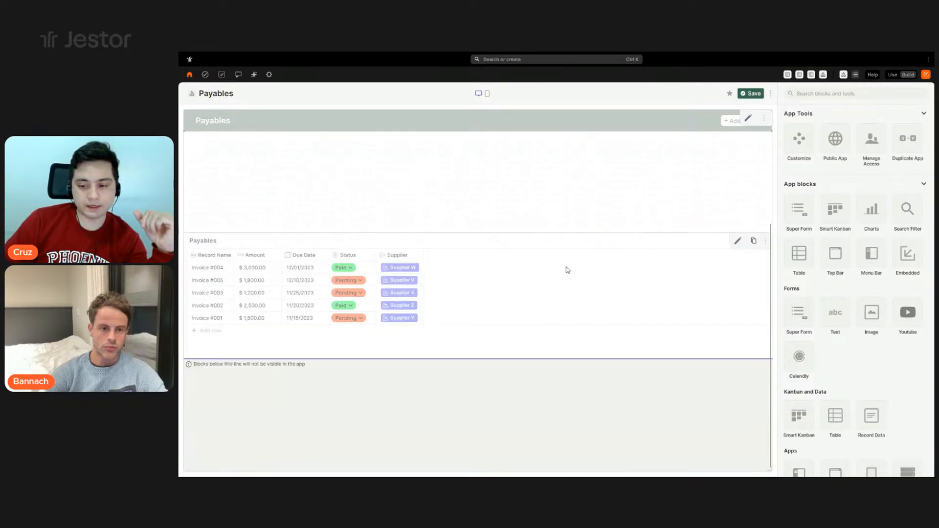
click(753, 94)
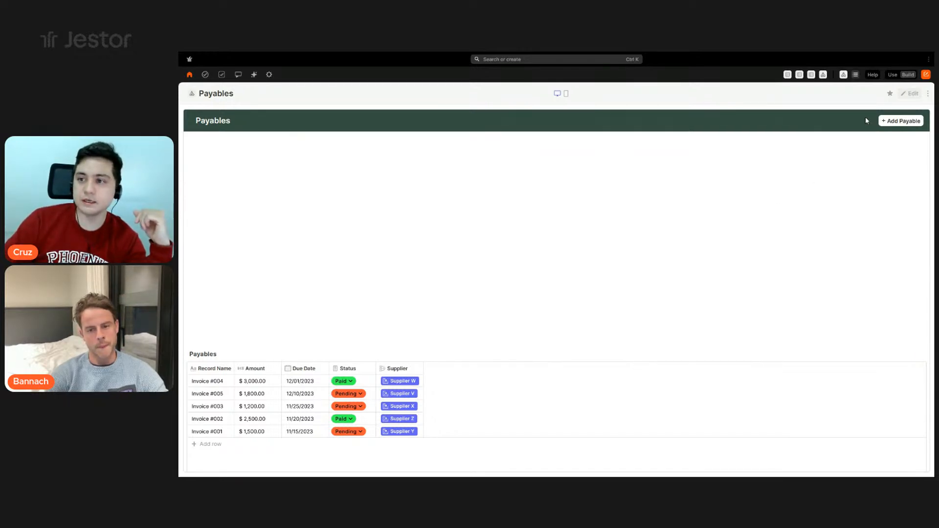
click(906, 96)
drag(556, 349, 546, 243)
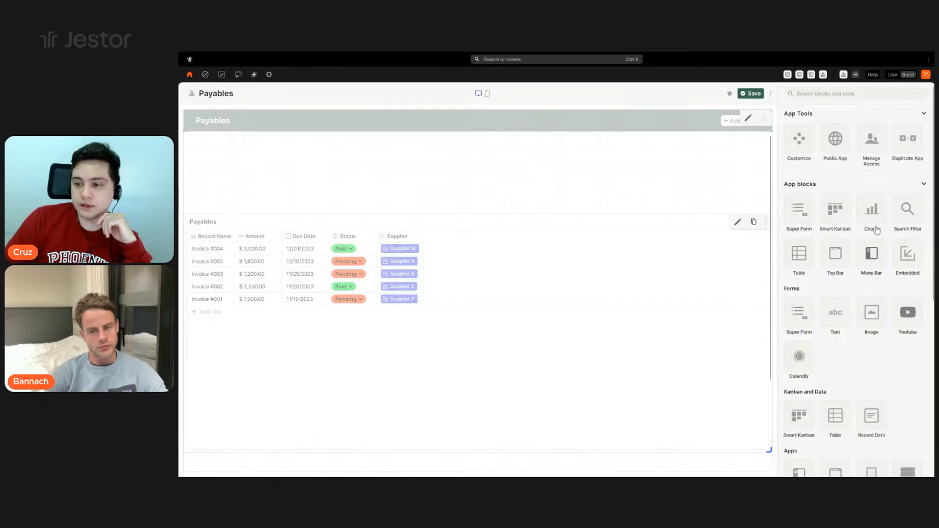
Add a Charts block to the Payables page and name it "Payables by Date"
click(875, 217)
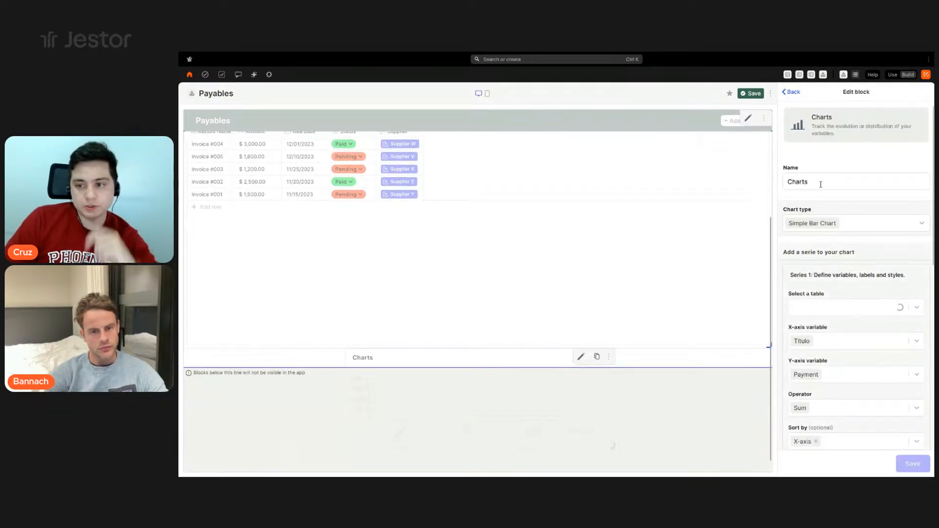
double_click(821, 183)
text(Payables )
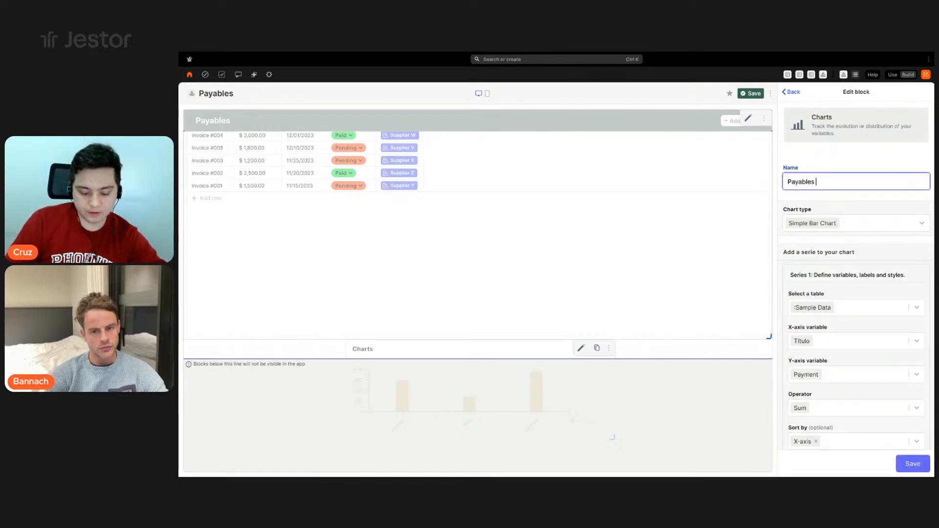
text(by Date)
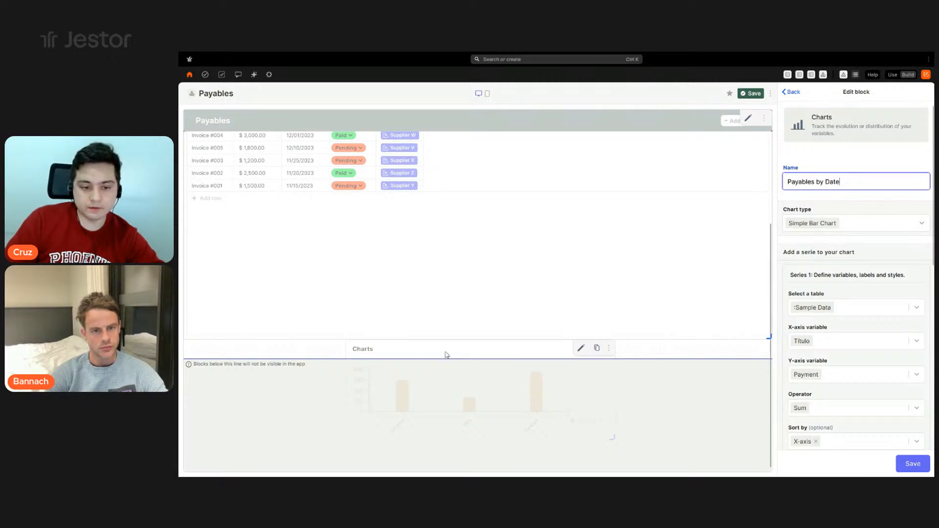
scroll(860, 267, down, 3)
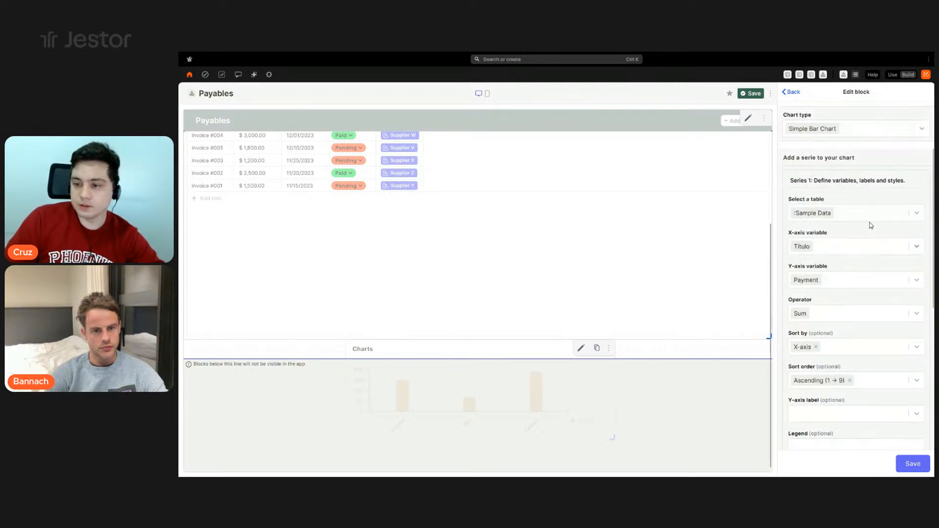
scroll(842, 254, up, 3)
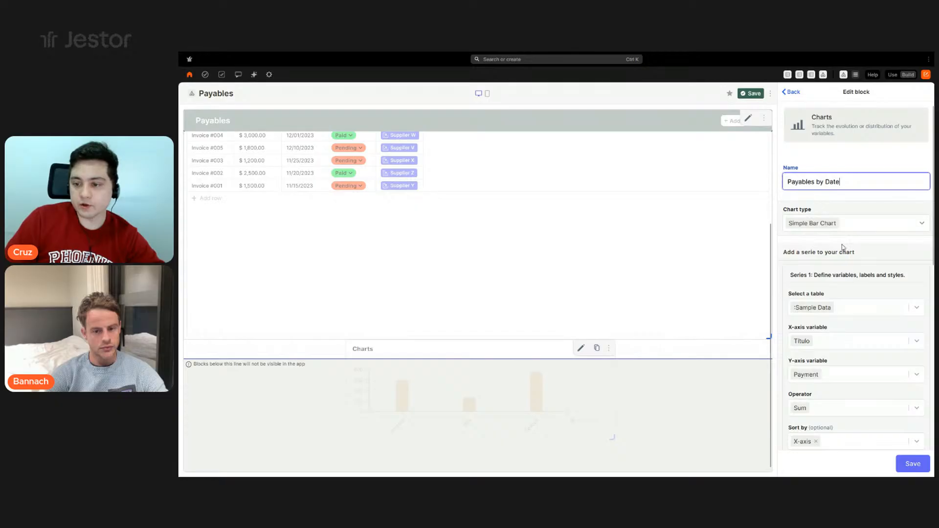
Base the chart's series on the Payables table, with Due Date as the X-axis variable and Amount as the Y-axis variable
click(857, 308)
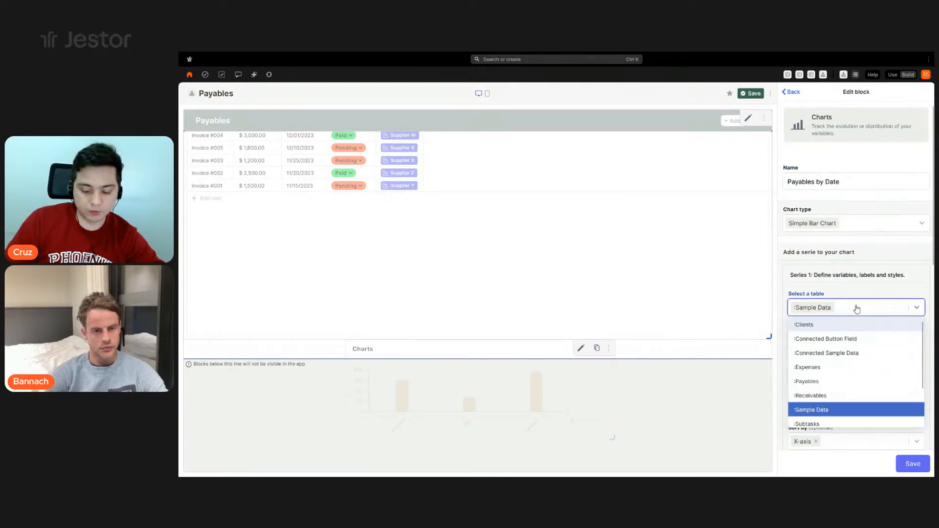
text(payab)
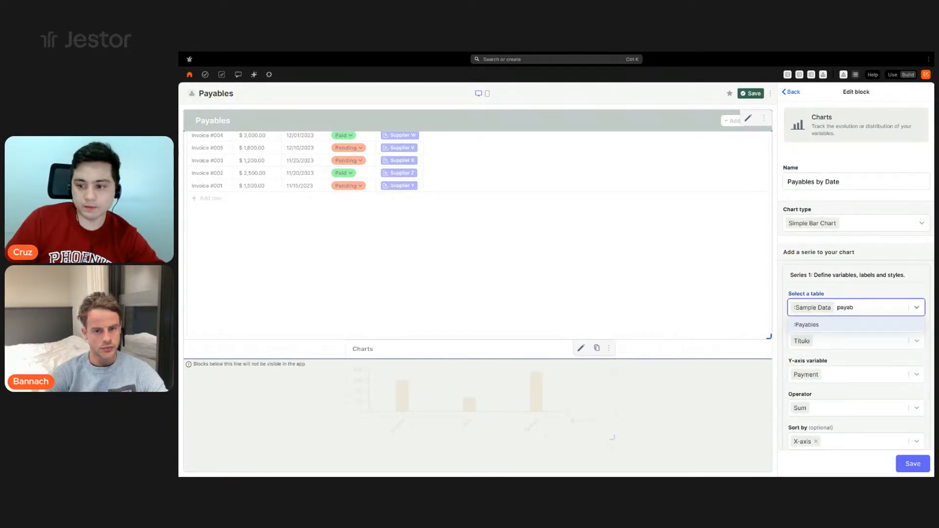
click(840, 325)
scroll(851, 295, down, 3)
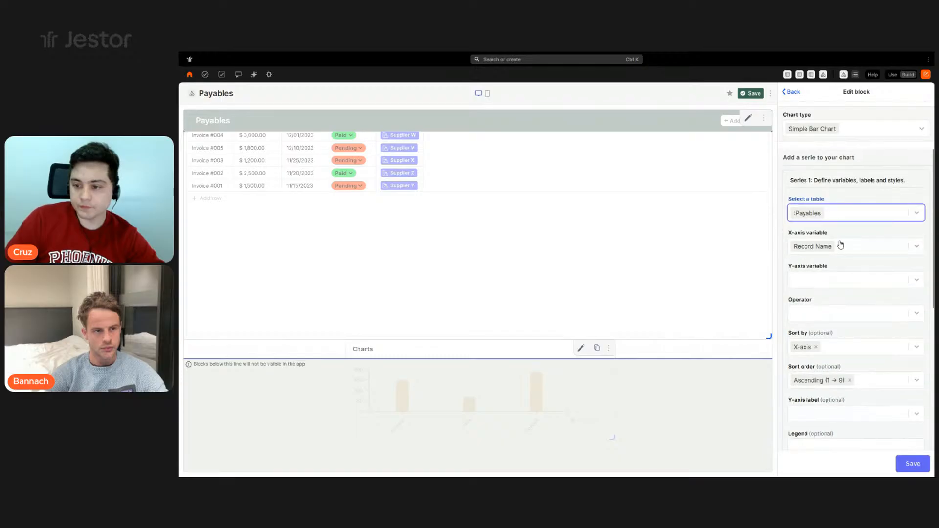
click(857, 248)
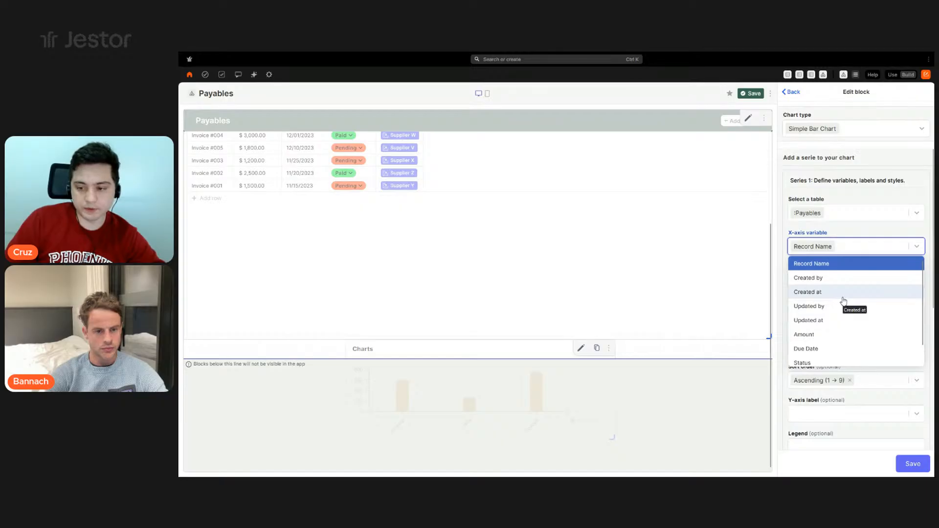
text(de)
key(BackSpace)
text(ue)
click(828, 264)
click(874, 279)
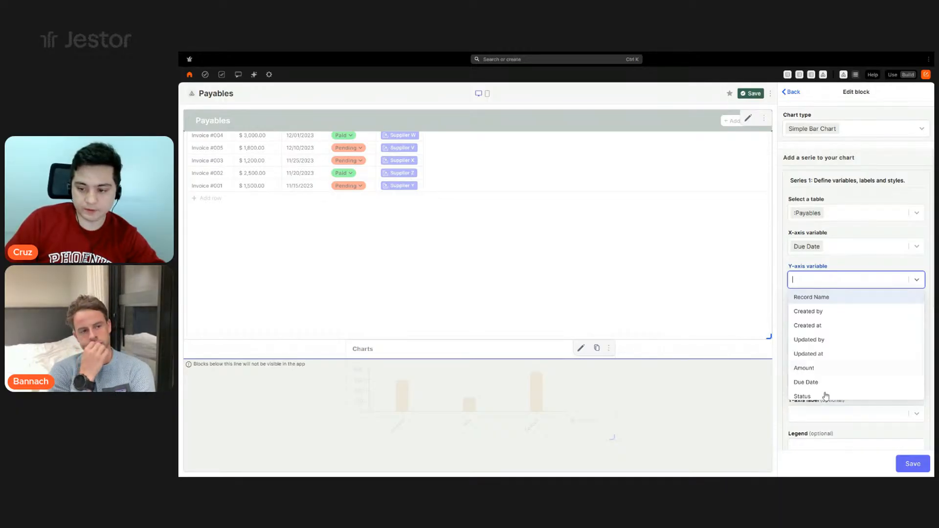
click(830, 369)
Give the chart series the legend "Amount" and the color #344e41, and save the chart block
scroll(841, 342, down, 3)
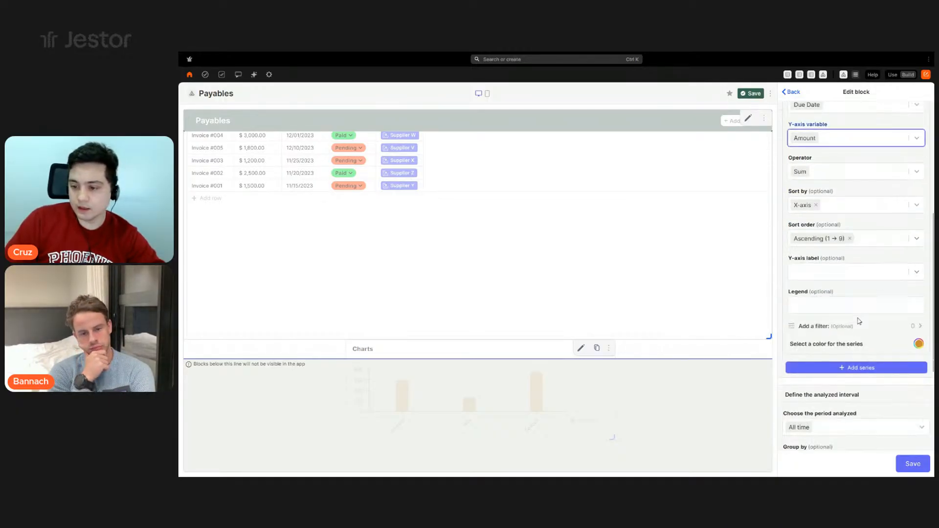
click(855, 307)
text(Amount)
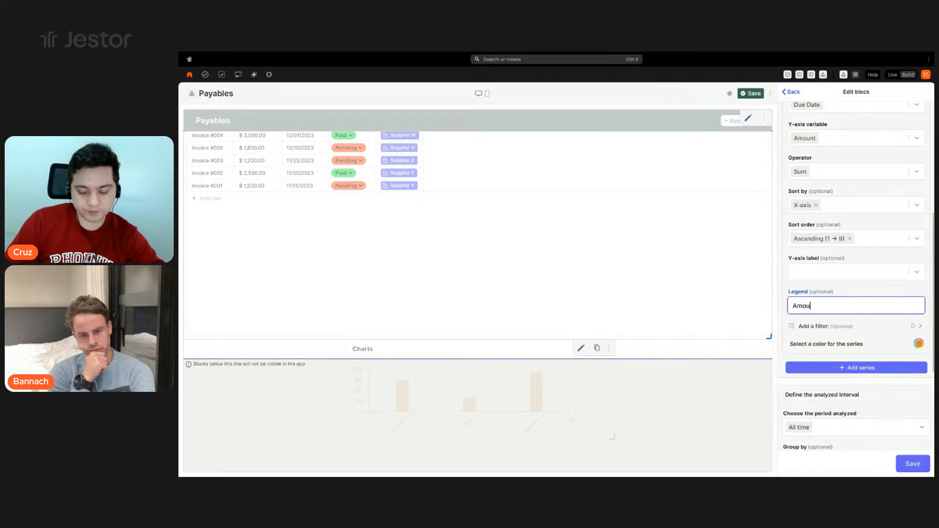
click(915, 345)
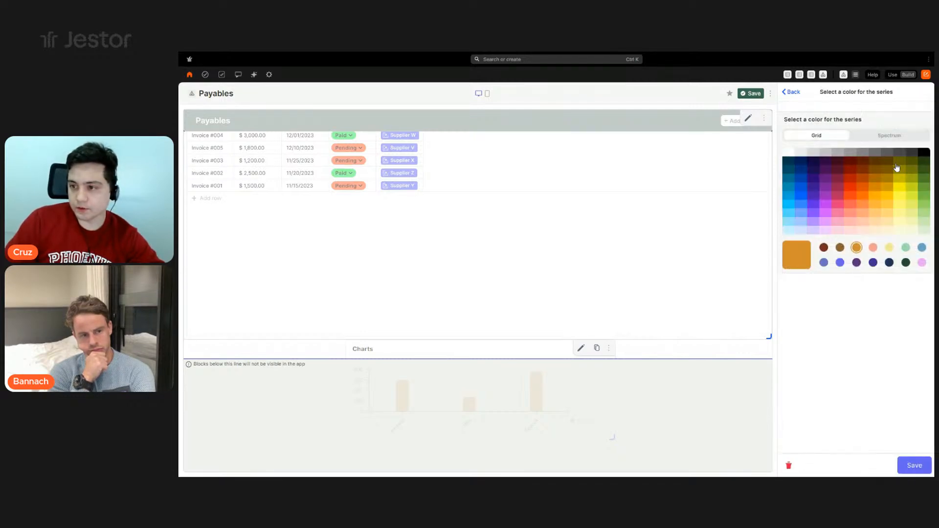
click(898, 137)
triple_click(910, 229)
text(#344e41)
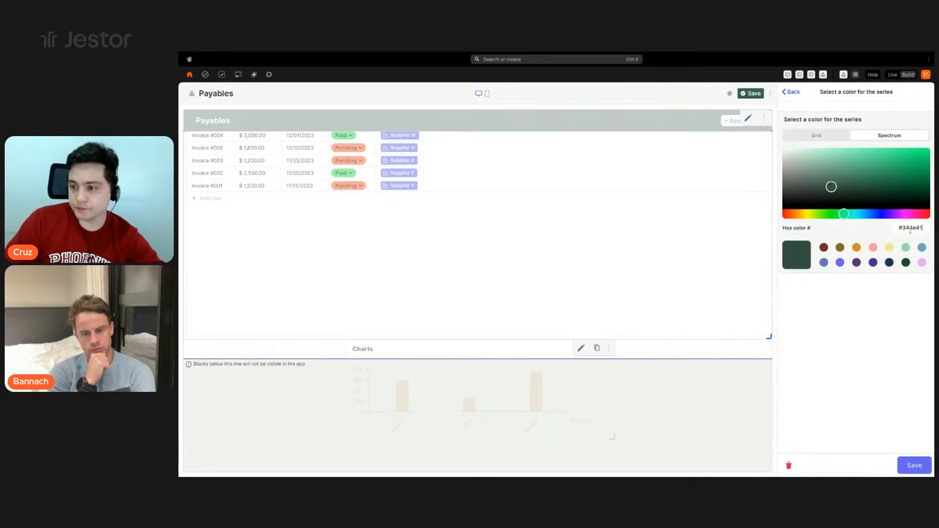
click(900, 468)
scroll(880, 381, down, 5)
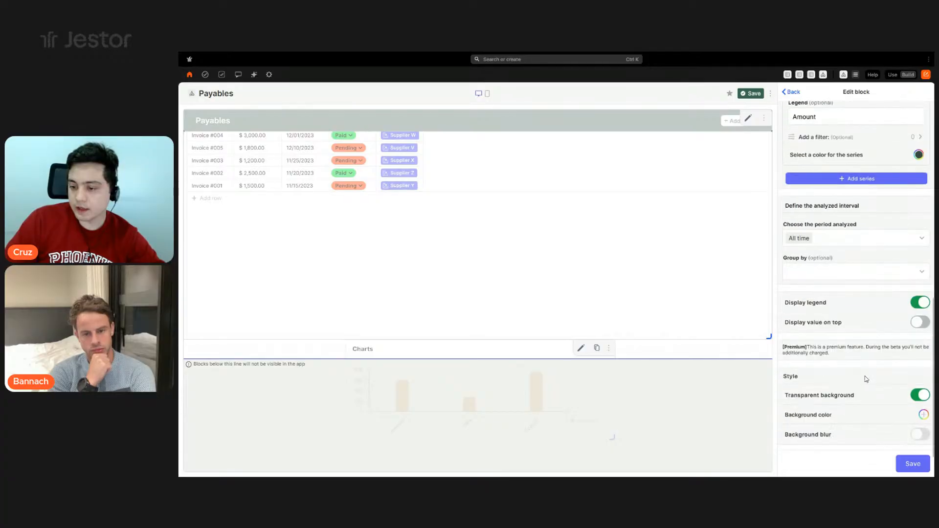
click(917, 469)
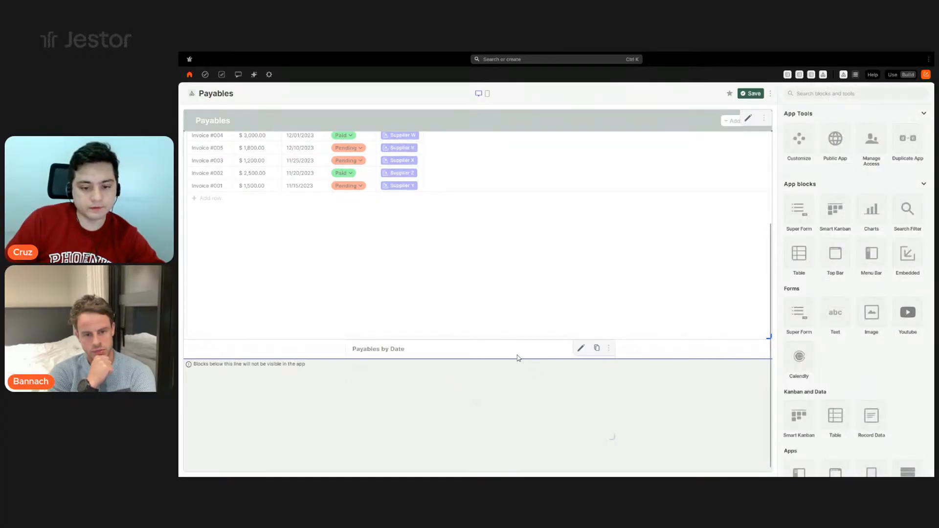
Place the Payables by Date chart between the title bar and the table, make it taller, and save the page
drag(607, 398, 577, 389)
drag(413, 424, 309, 143)
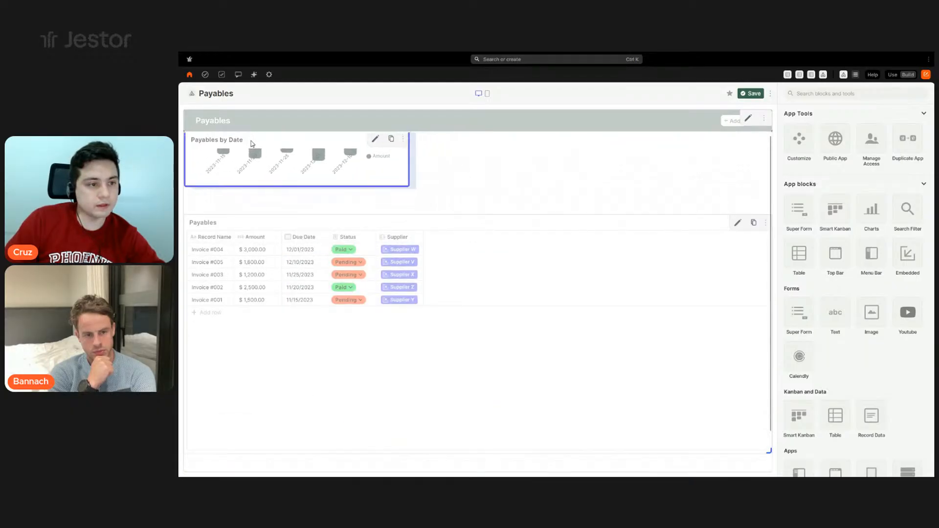
drag(406, 185, 406, 213)
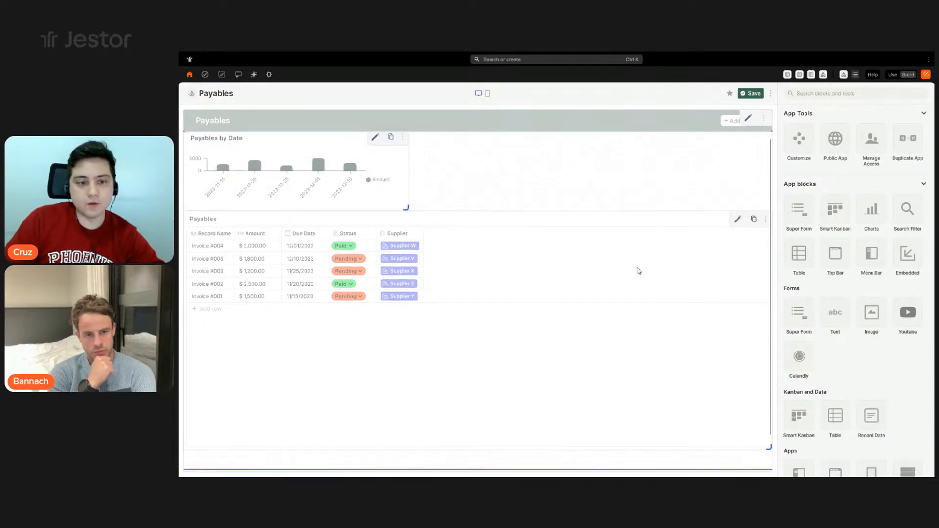
click(751, 94)
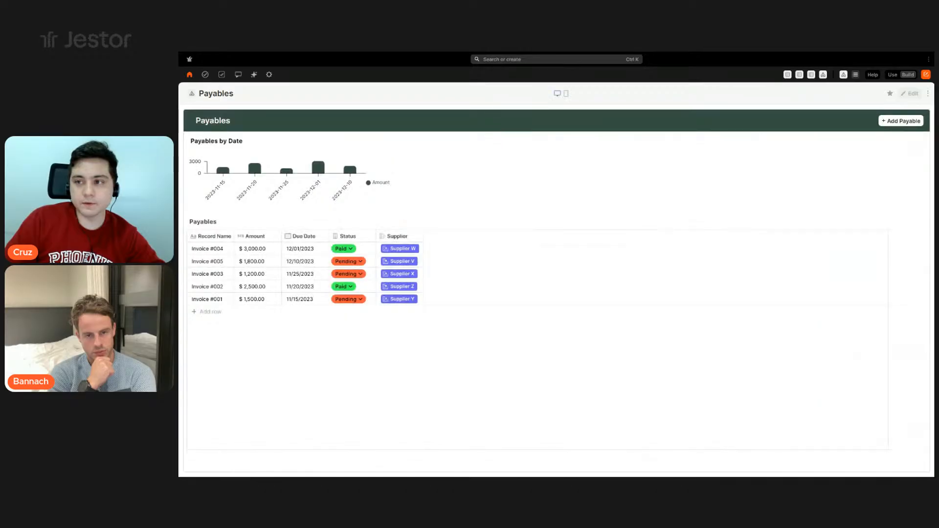
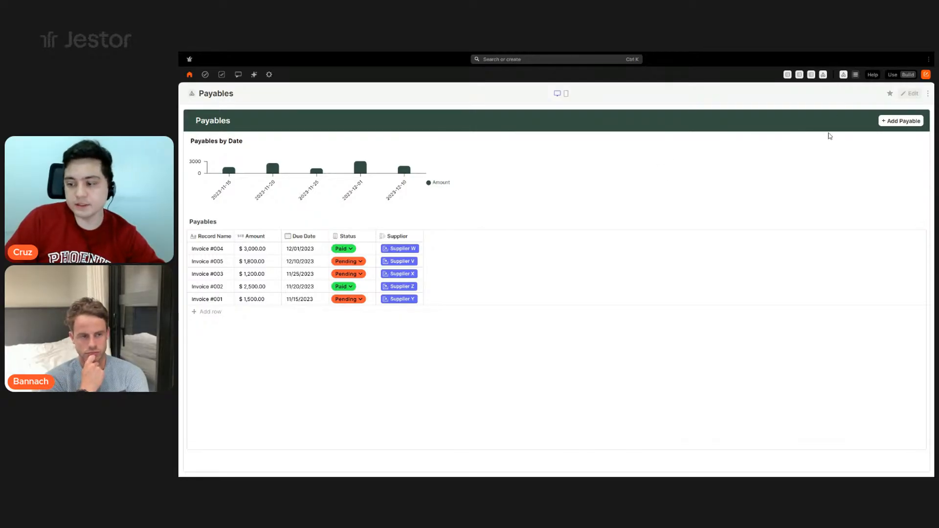
Reopen the Payables page for editing and start a Search Filter block named "Custom Search Filter"
click(911, 94)
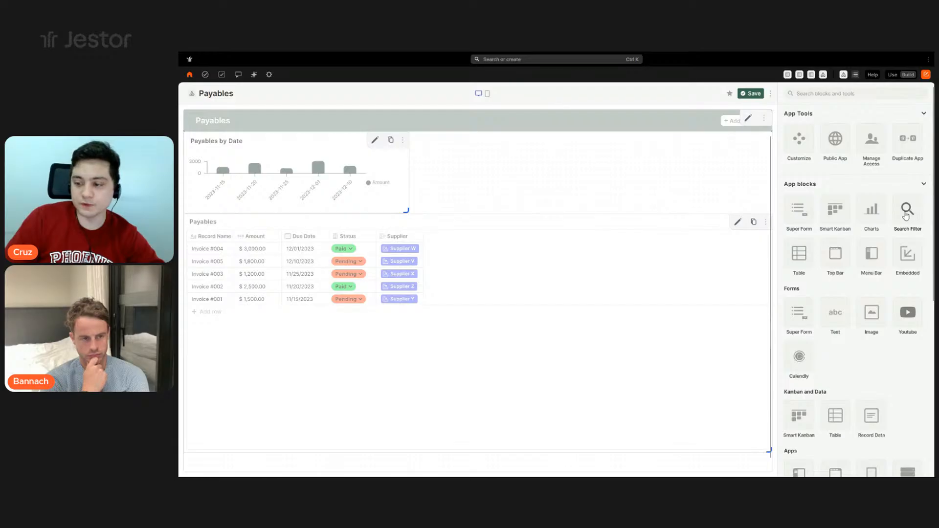
click(906, 217)
click(838, 184)
text(Search Filter)
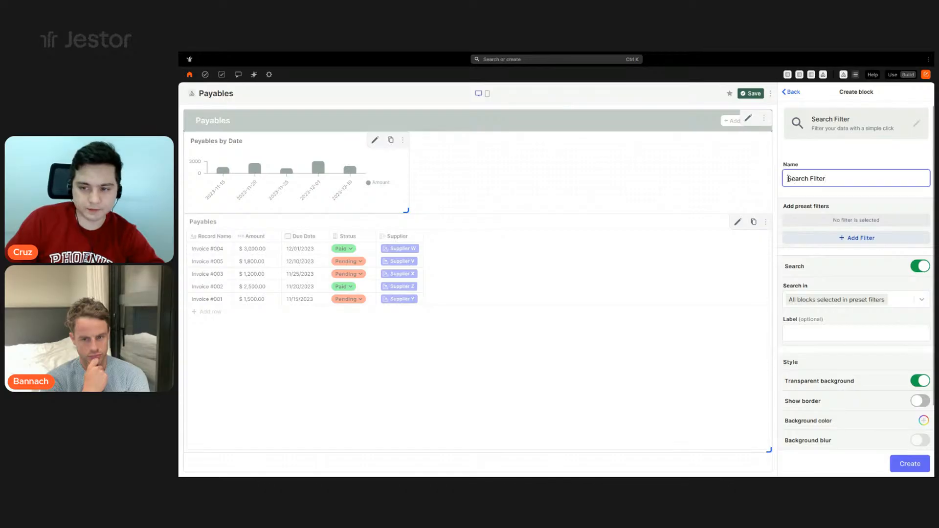
text(Custom)
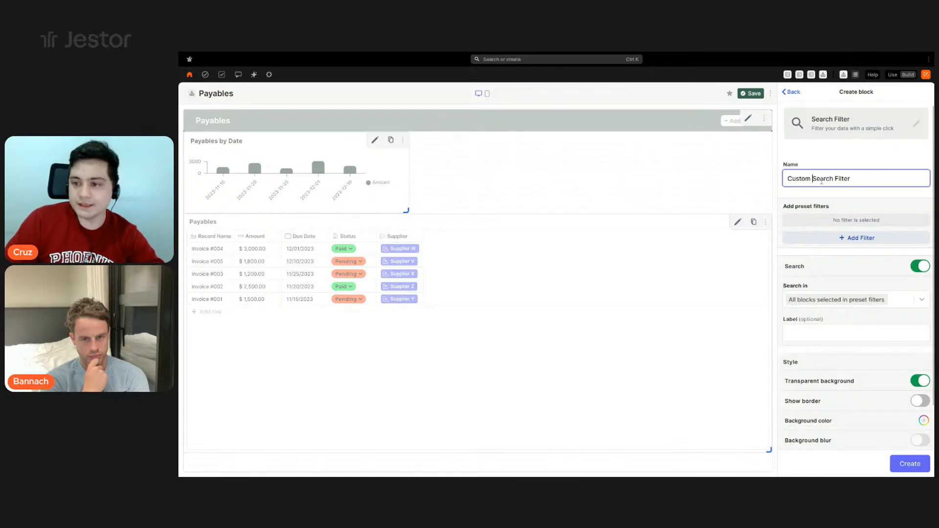
drag(850, 179, 786, 179)
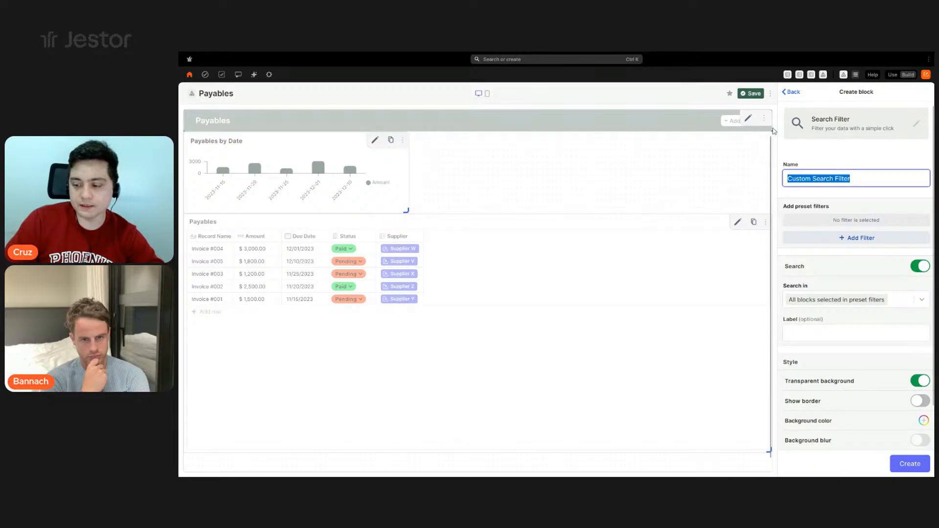
Start a preset filter button in the search filter, name it "Pending", and make the button white
click(846, 238)
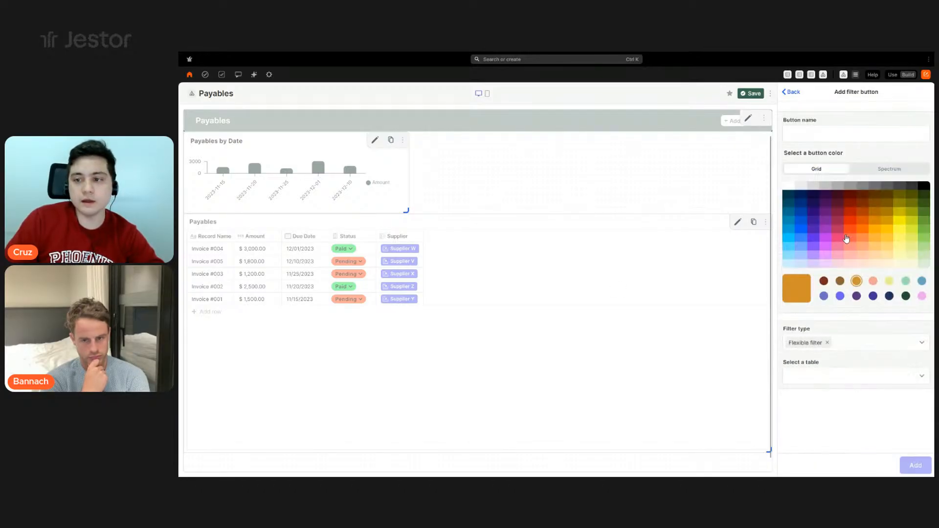
click(819, 134)
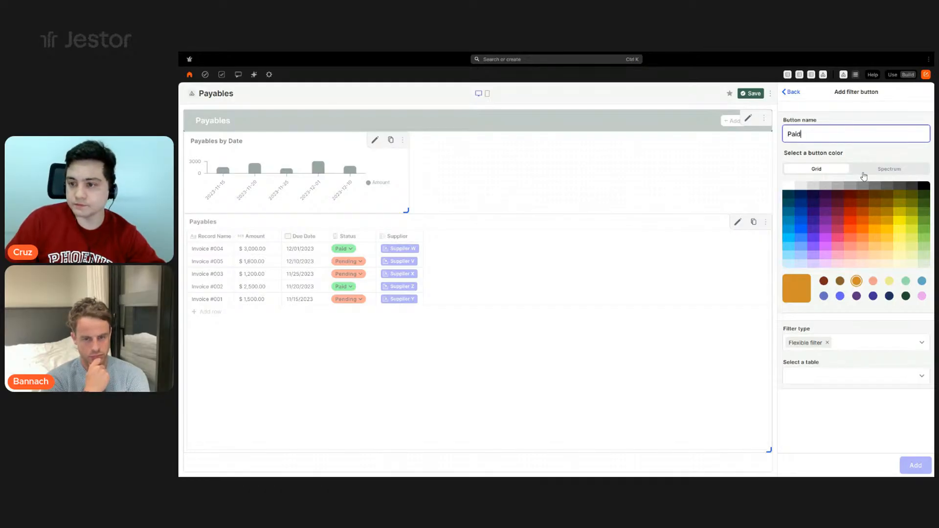
key(ctrl+a)
text(Pending)
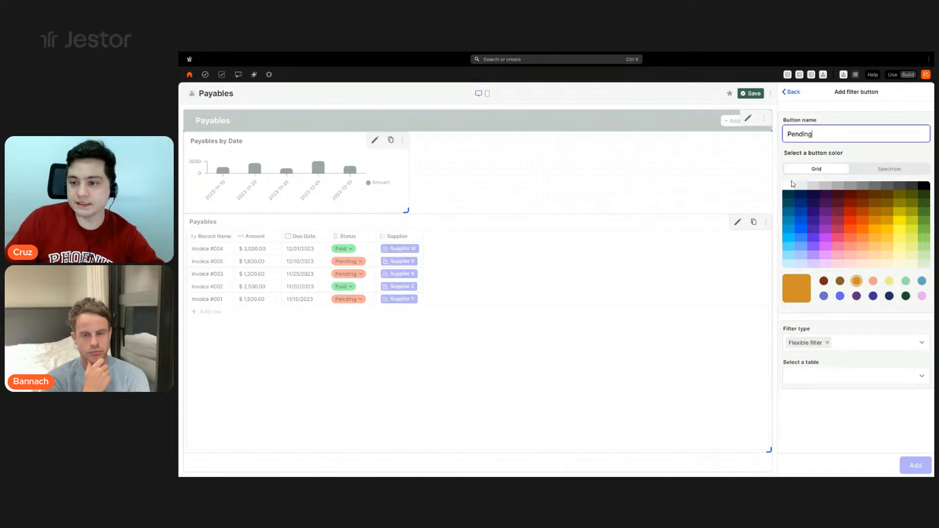
click(788, 185)
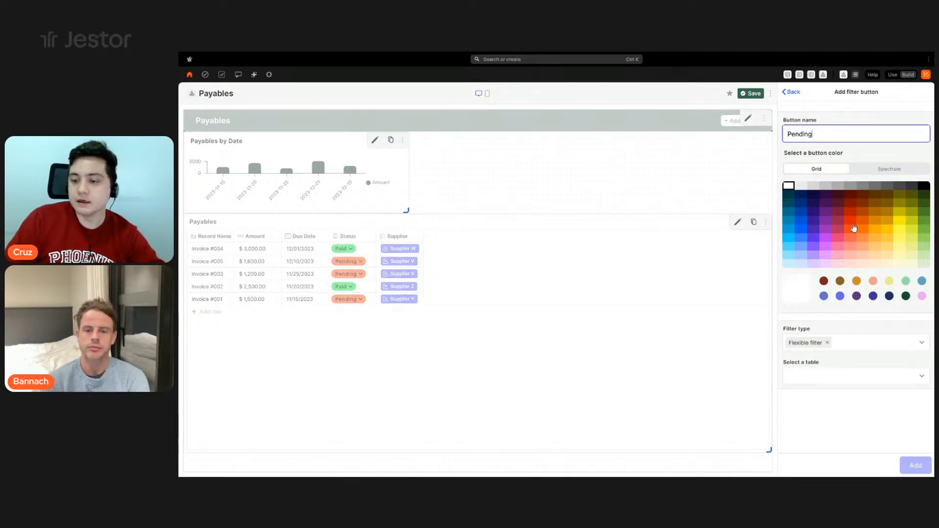
Make the preset filter a "Select from field" type and rename its button "Status"
click(852, 347)
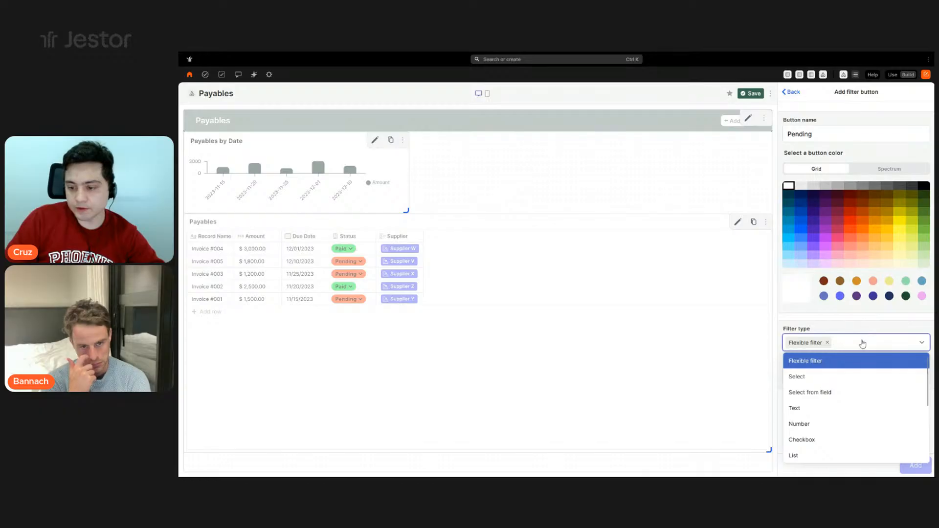
click(849, 396)
double_click(819, 132)
text(Status)
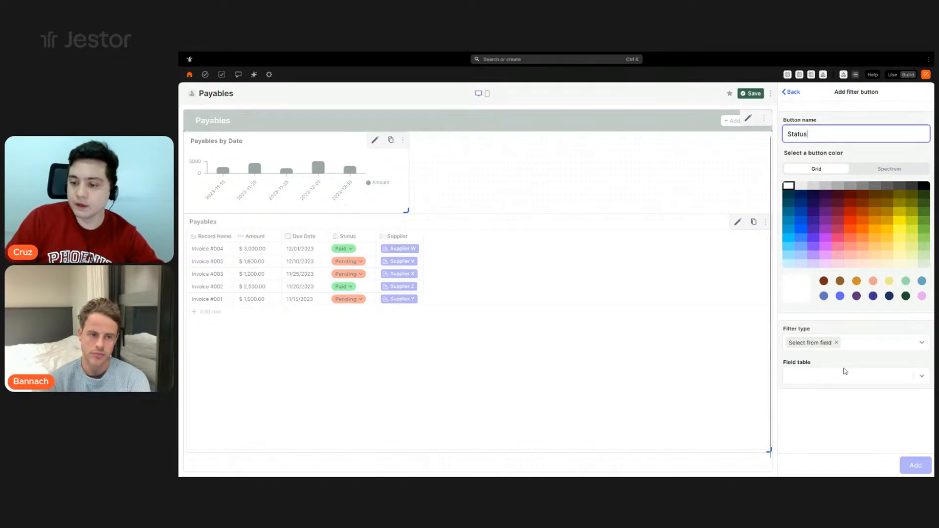
Base the Status filter's options on the Status field of the Payables table
click(853, 381)
text(payab)
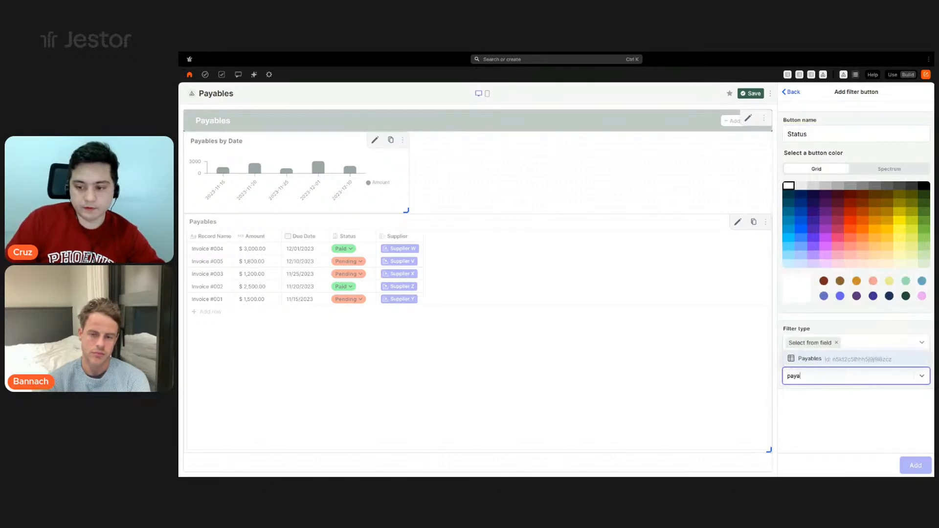
click(855, 360)
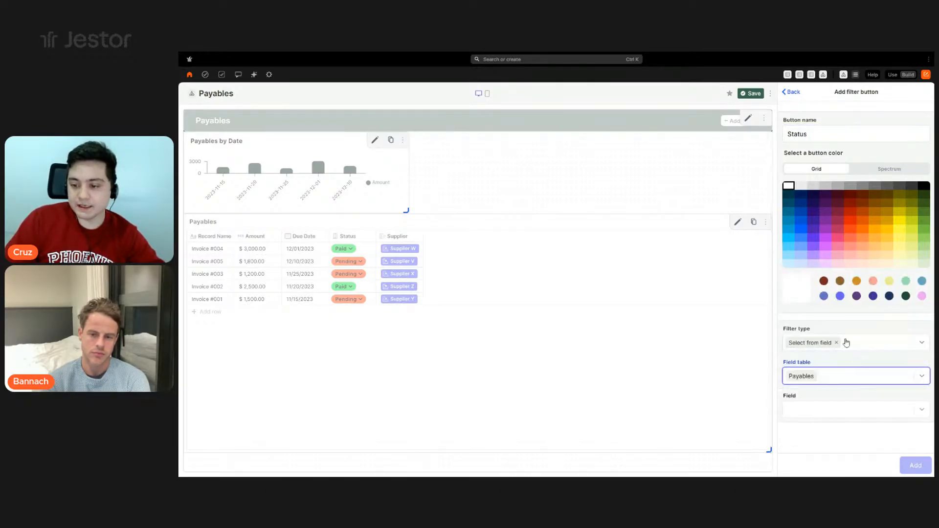
click(825, 406)
click(807, 427)
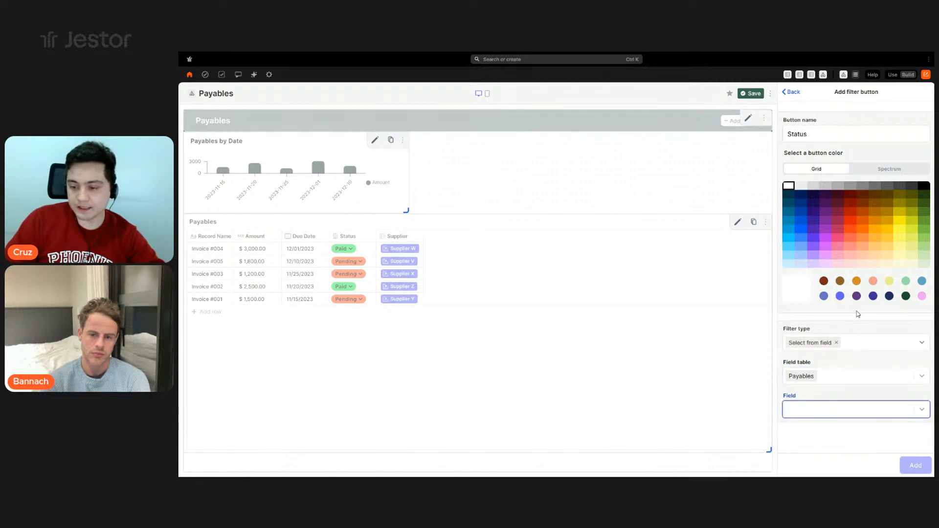
Apply the Status filter to the Status field of the Payables table block
scroll(856, 331, down, 3)
click(839, 382)
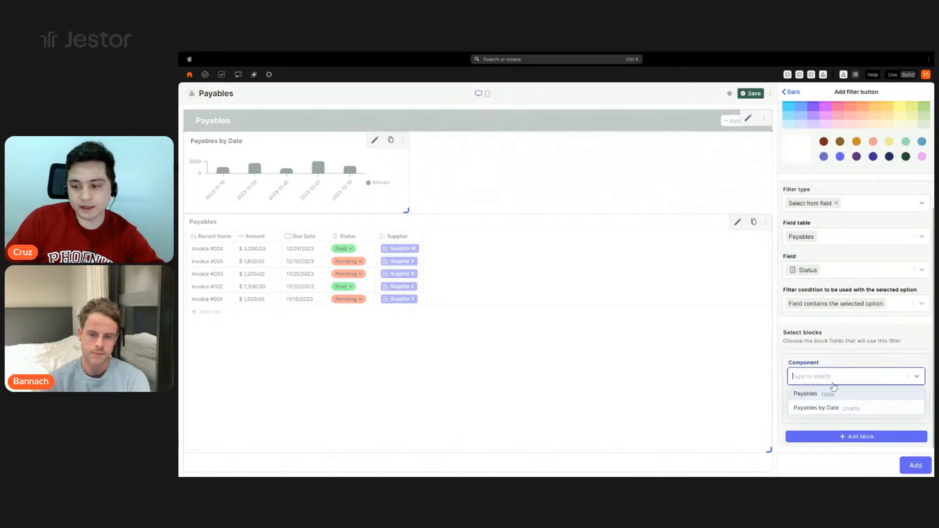
click(829, 396)
click(838, 409)
scroll(831, 362, down, 1)
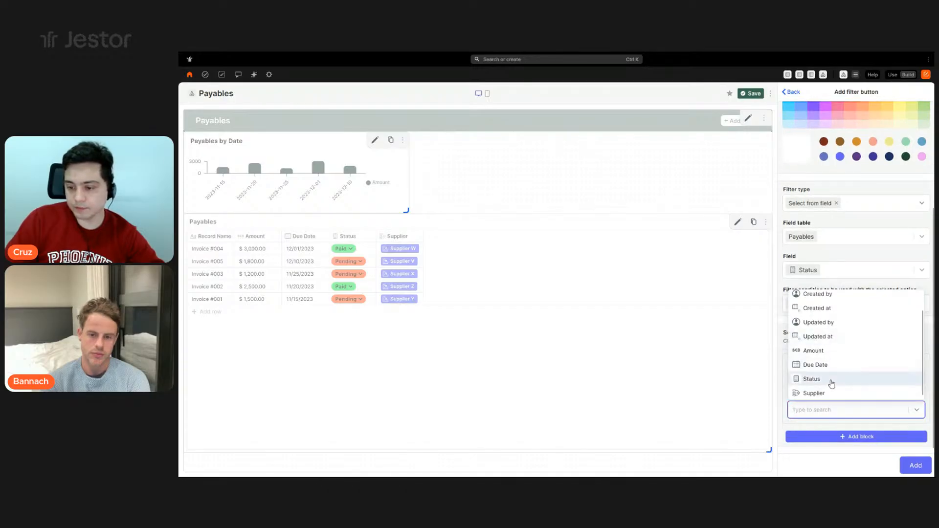
click(829, 381)
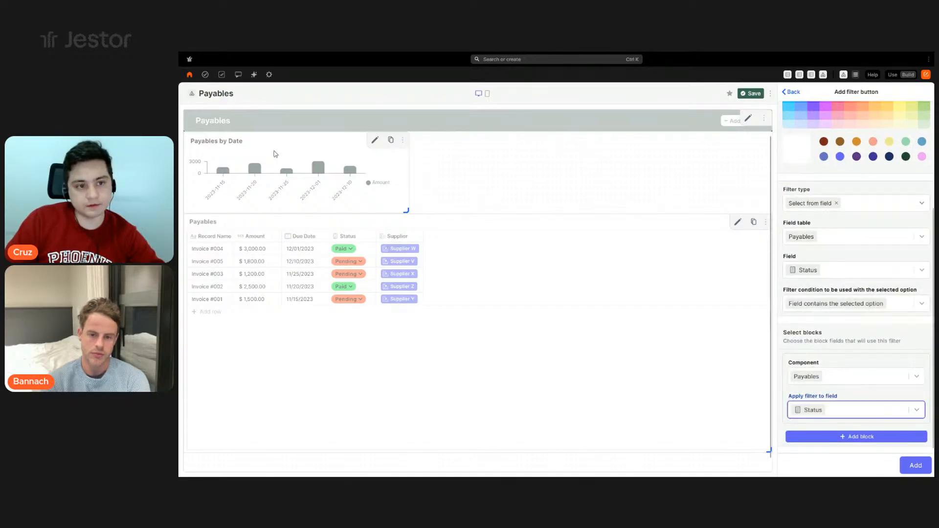
Also apply the filter to the Payables by Date chart's Status (Payables) field and add the filter button
click(855, 438)
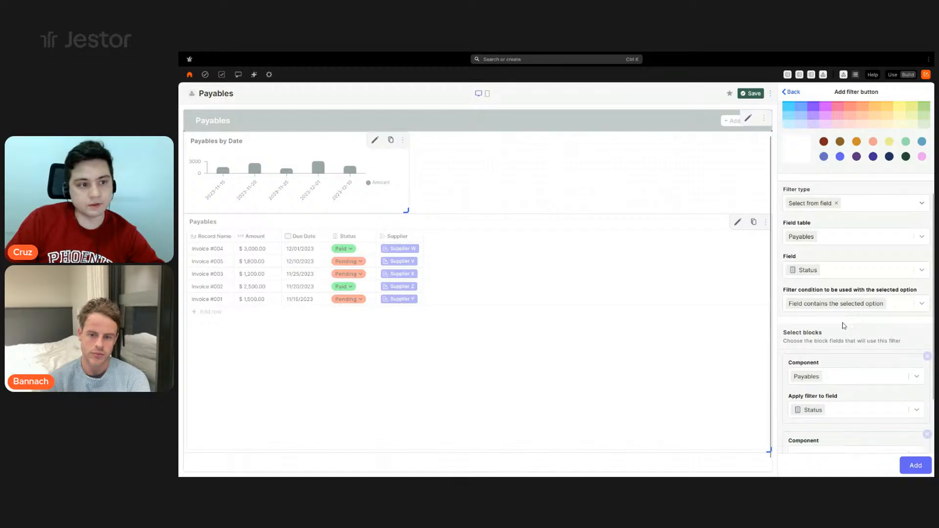
click(855, 436)
click(844, 381)
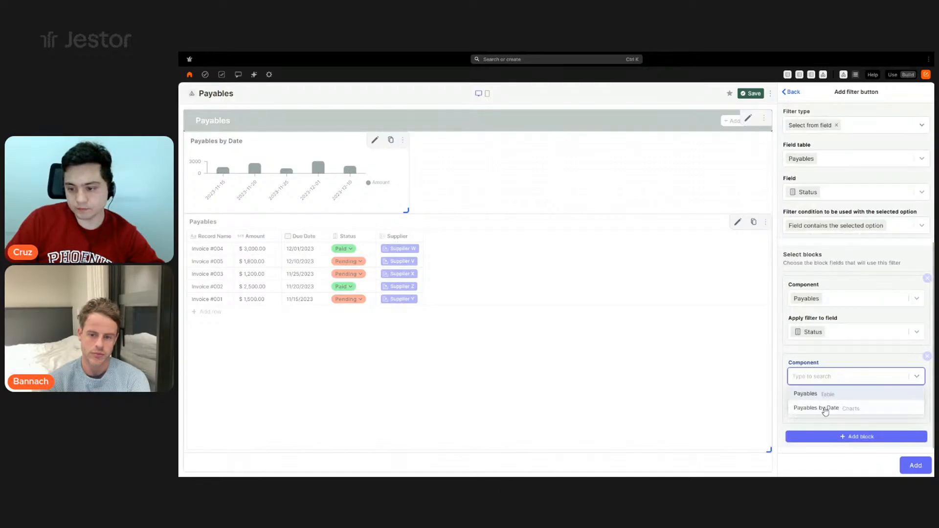
click(825, 411)
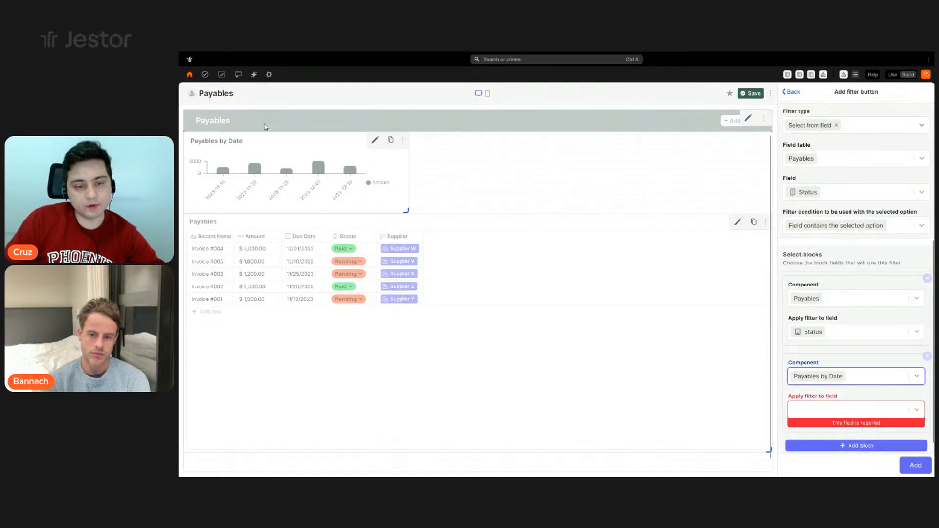
click(846, 411)
scroll(831, 367, down, 1)
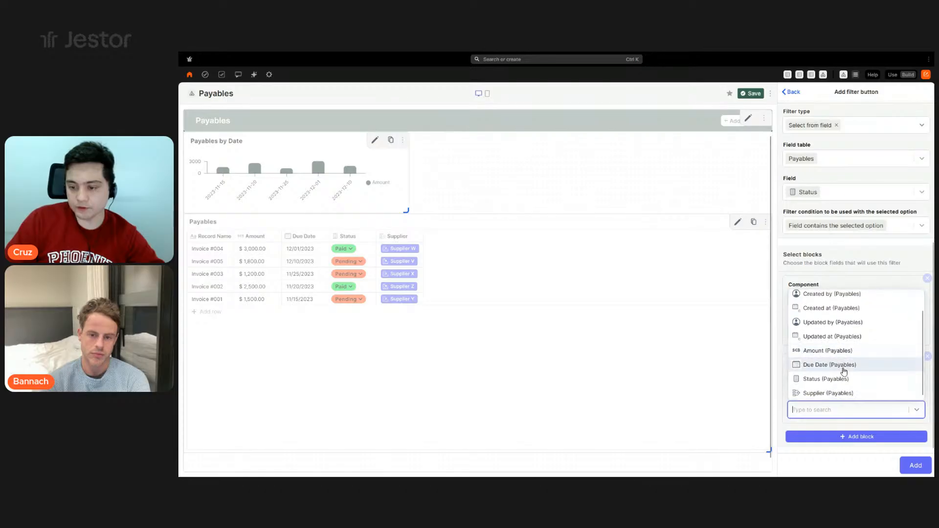
key(Return)
click(915, 467)
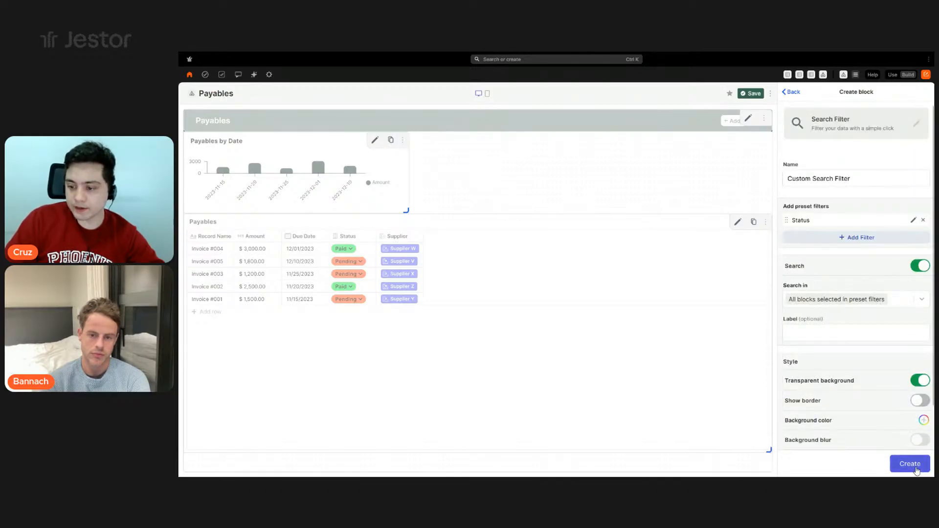
Create the search filter block, place it beside the Payables by Date chart, and save the page
click(909, 464)
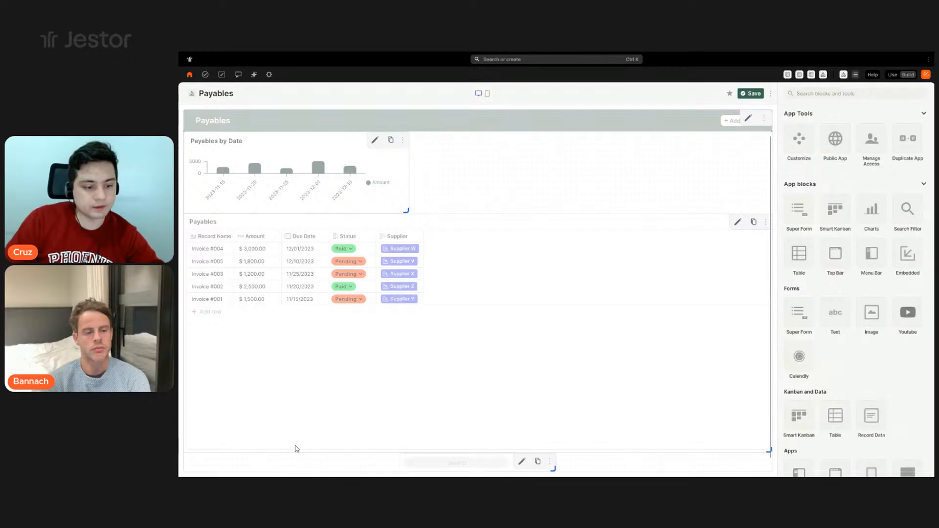
drag(414, 461, 567, 211)
click(746, 94)
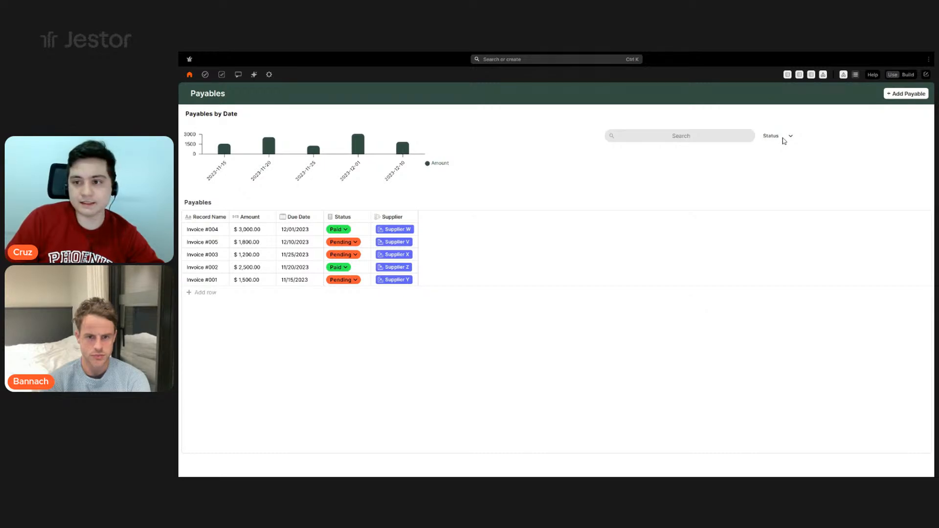
Test the Status filter with Pending and with Paid, and clear it
click(783, 141)
click(767, 155)
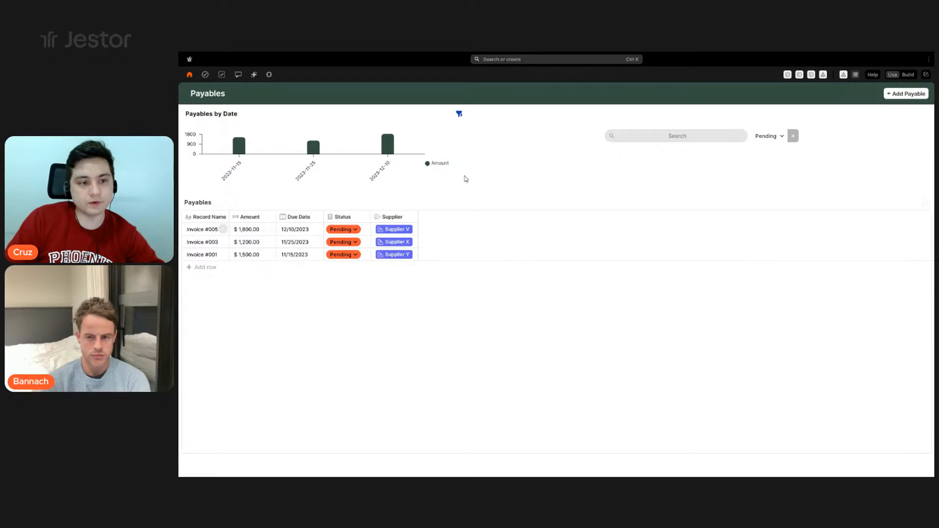
click(771, 138)
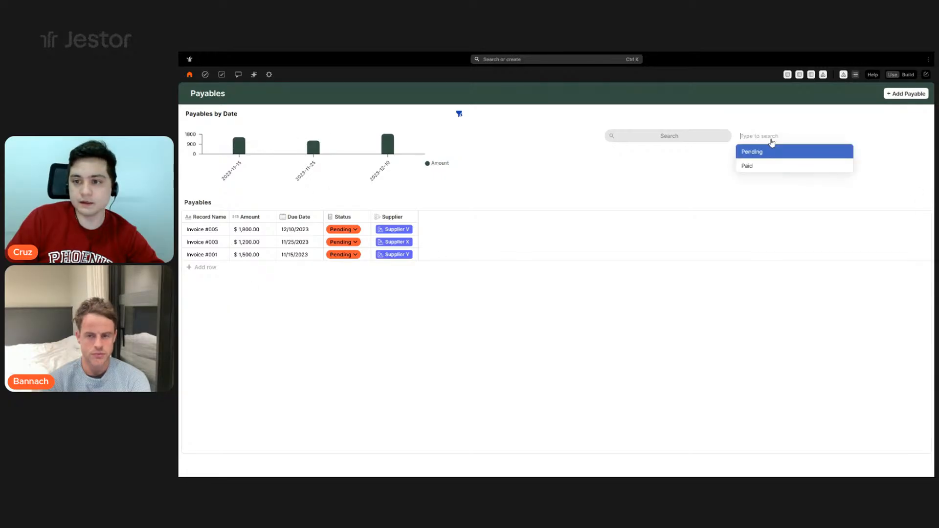
click(760, 166)
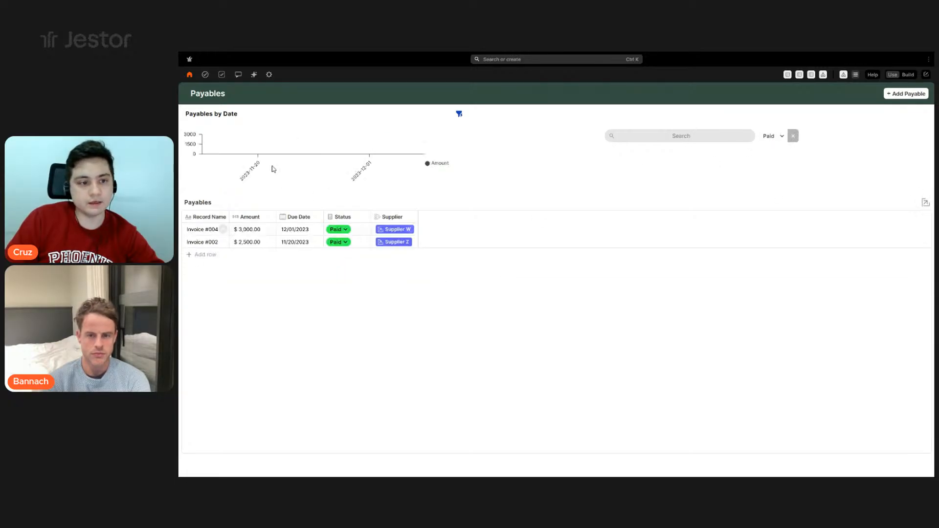
click(793, 137)
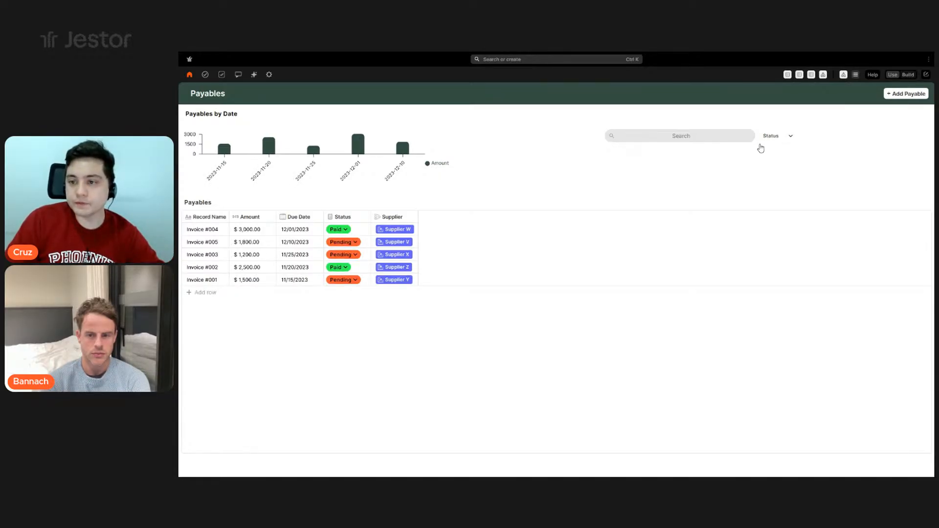
Reopen the search filter block for editing and start a second preset filter button, white and named "Client"
click(754, 95)
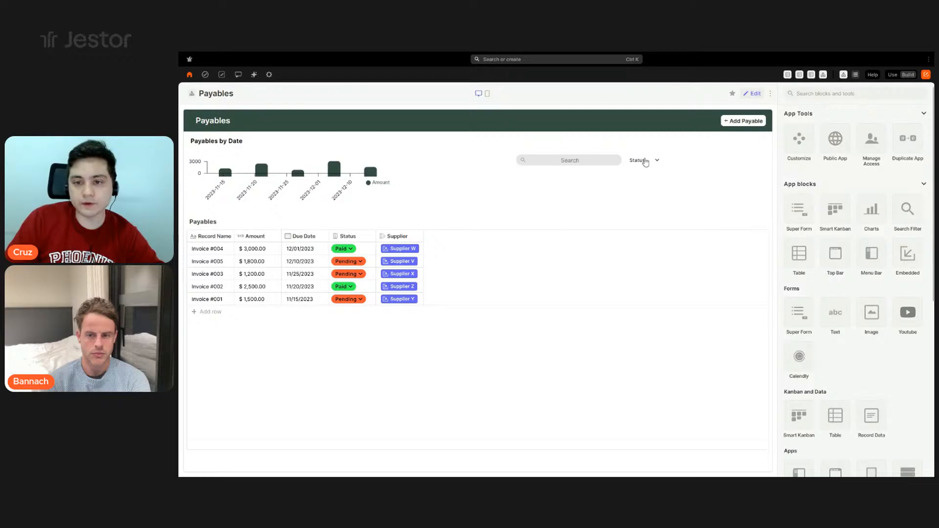
click(634, 159)
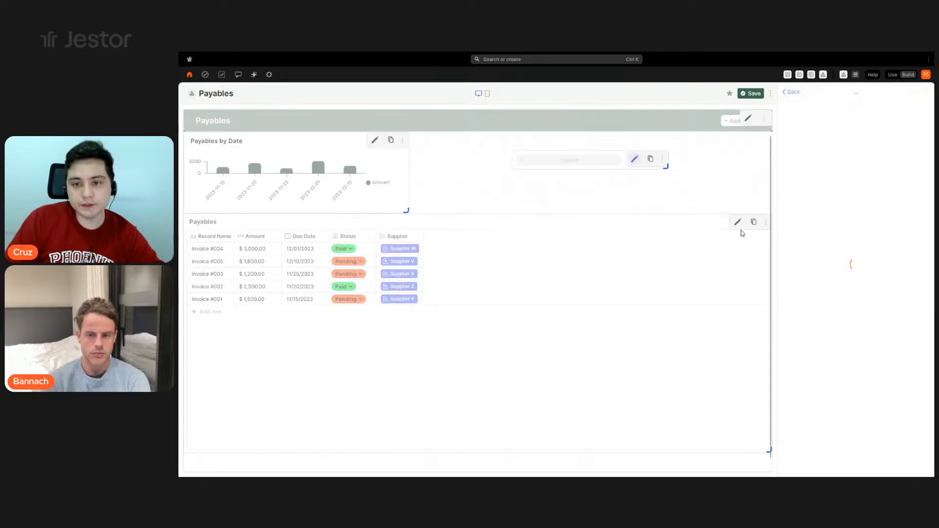
click(846, 240)
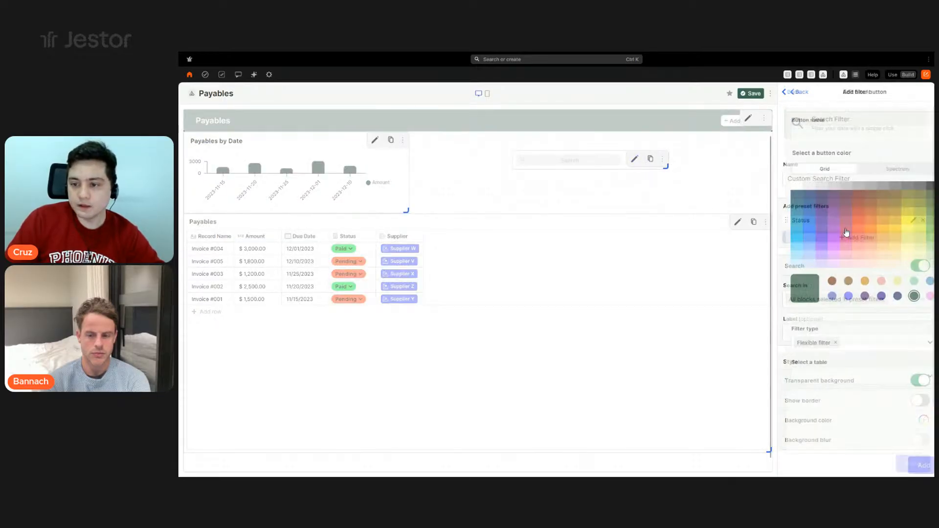
click(846, 135)
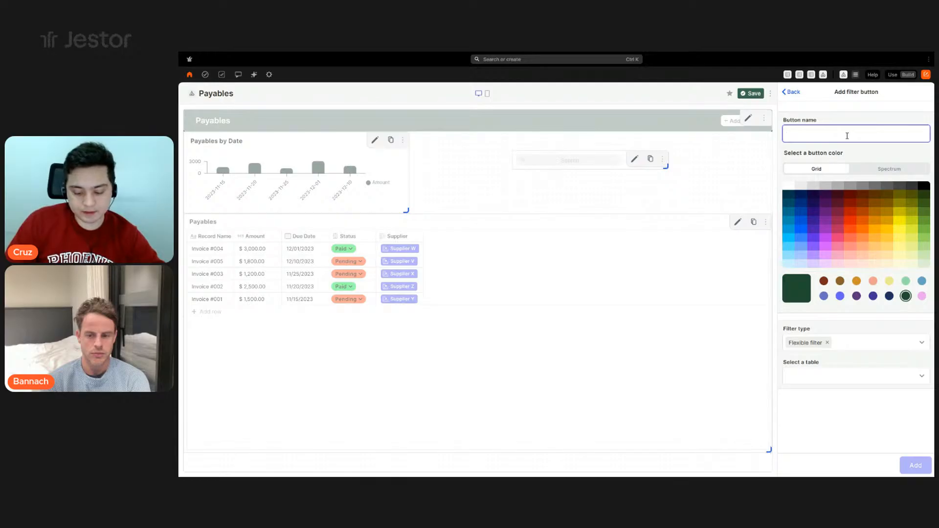
text(Client)
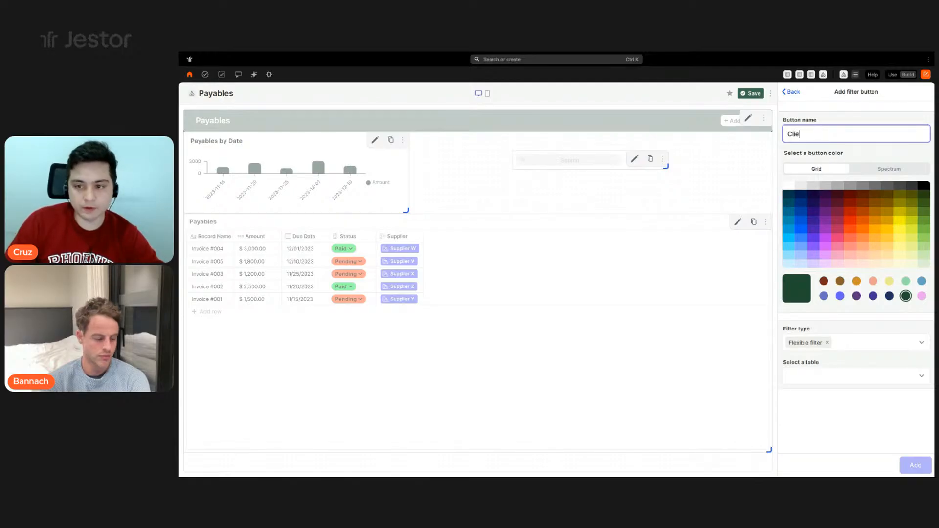
click(790, 186)
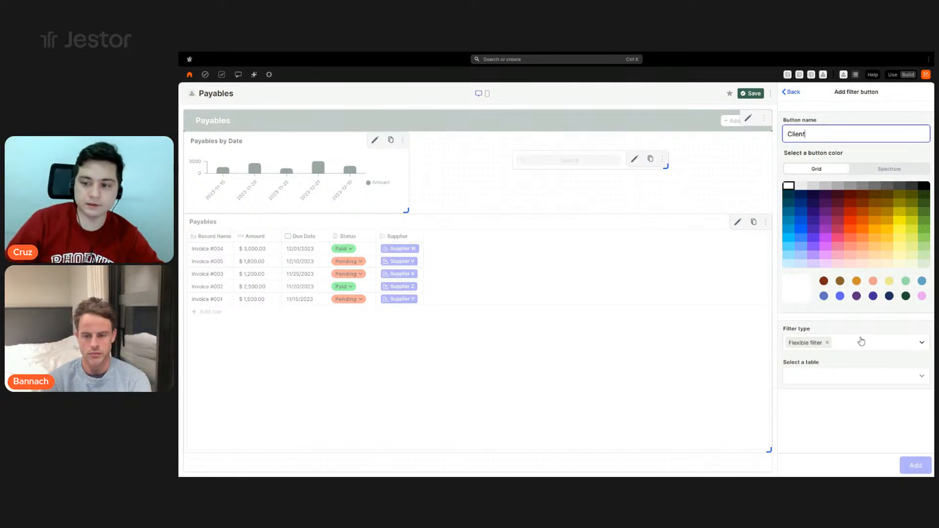
Set the new button's filter type to Record ID and its table to Clients
click(861, 341)
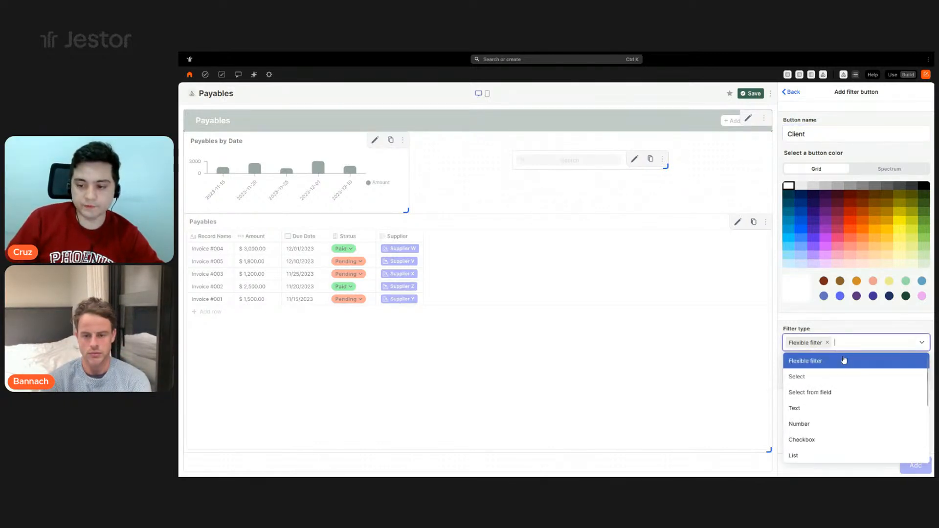
scroll(841, 396, down, 3)
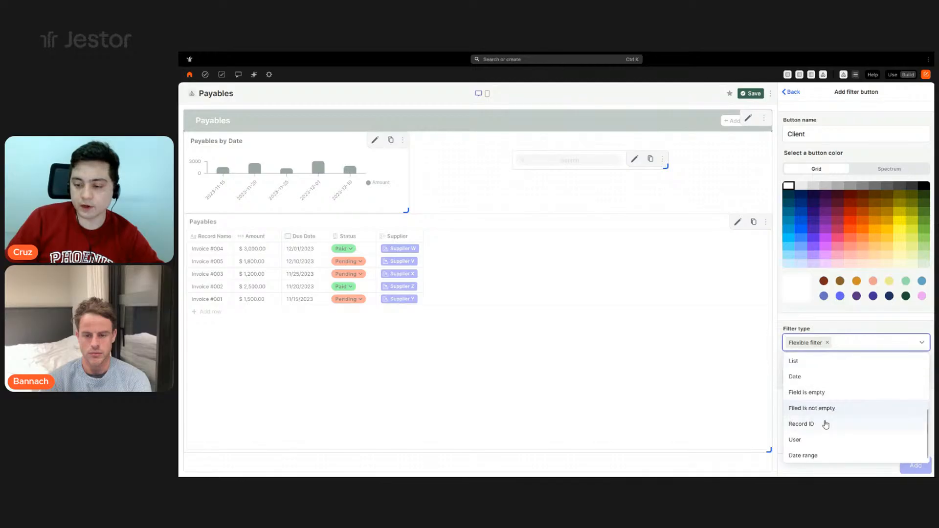
click(824, 423)
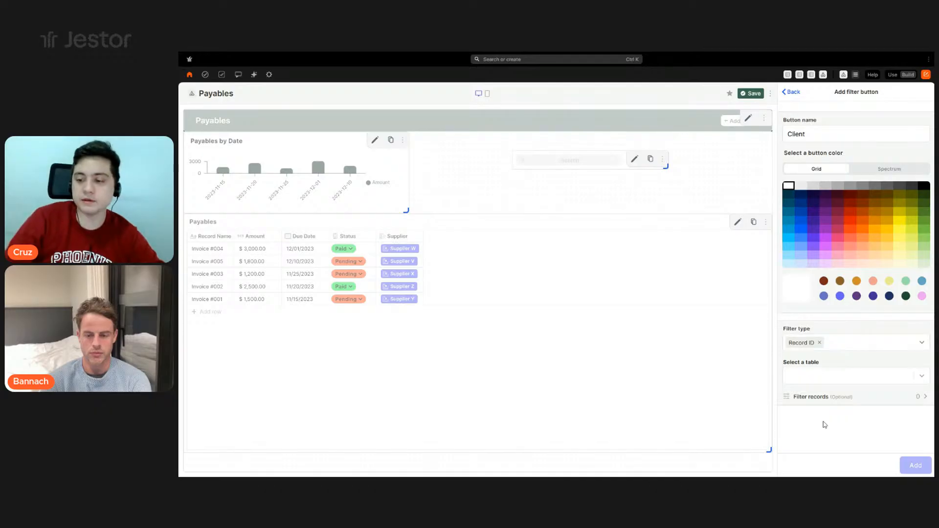
click(820, 378)
text(clie)
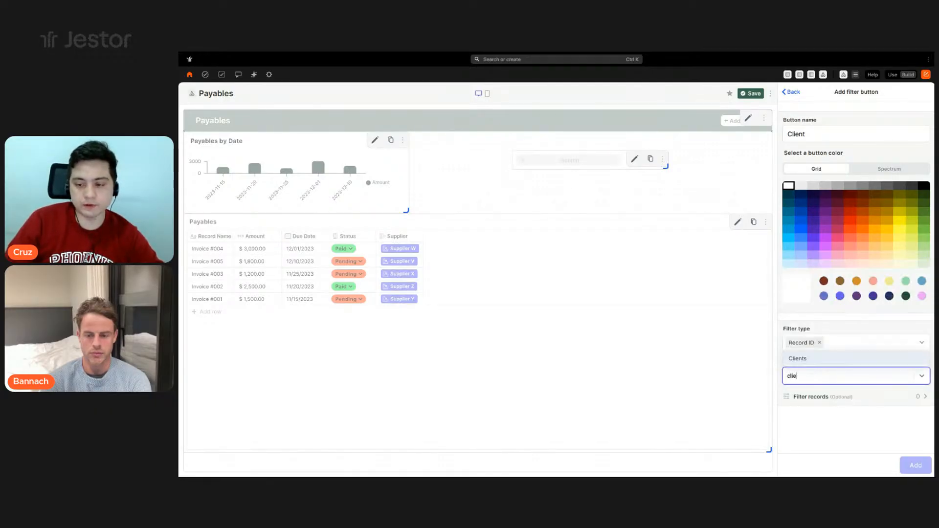
text(n)
click(833, 360)
scroll(832, 357, down, 2)
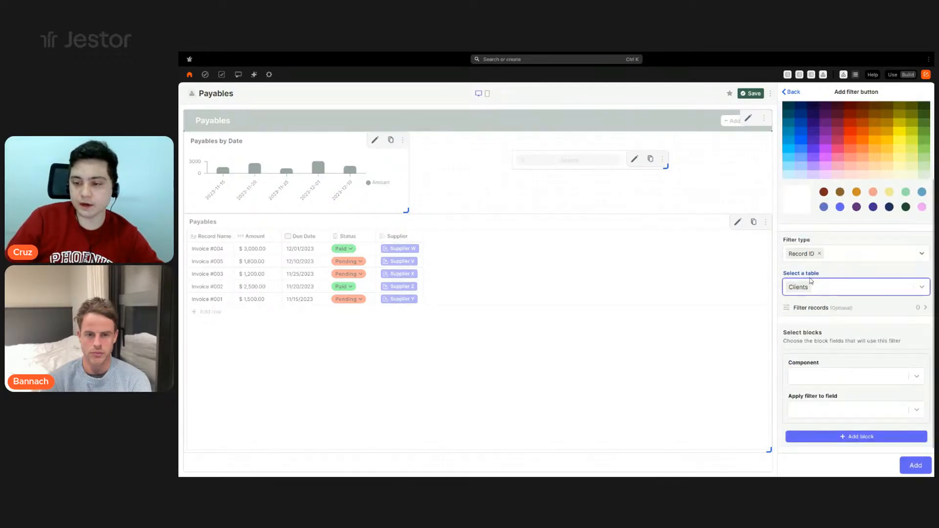
Apply the Record ID filter to the Supplier field of the Payables table block
click(836, 376)
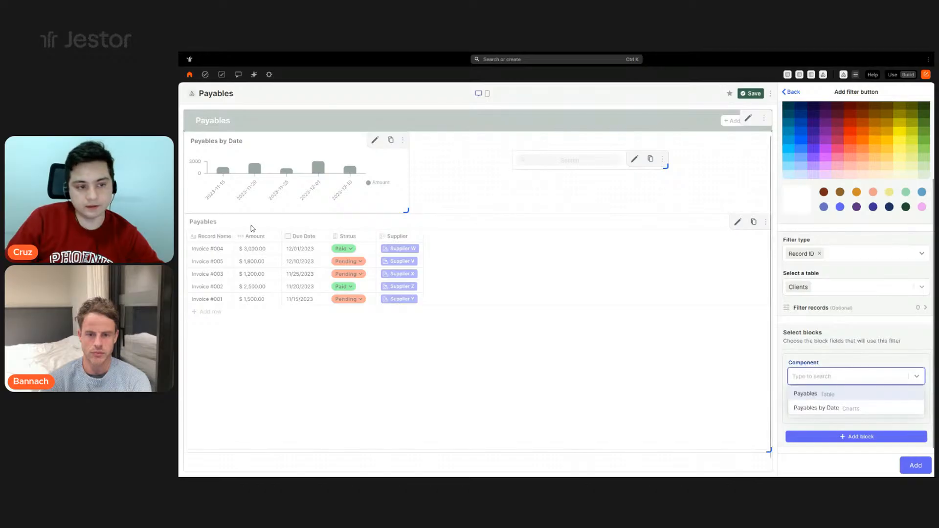
click(810, 398)
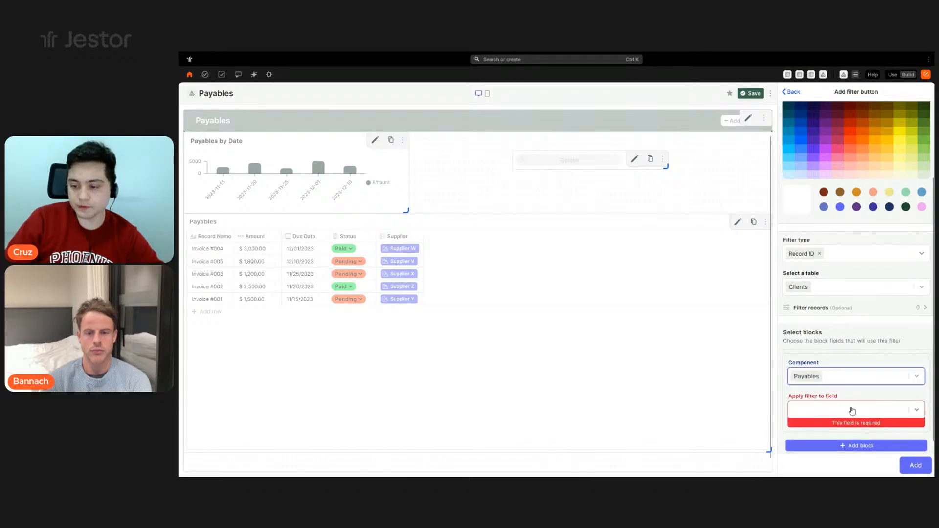
click(827, 413)
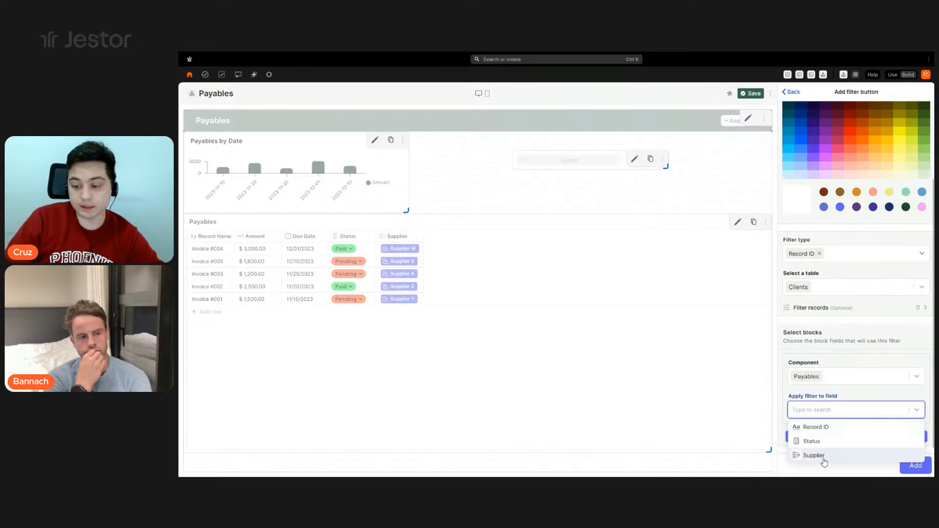
click(821, 456)
Switch the filter's source table to Suppliers and rename the button "Supplier"
click(838, 291)
text(sup)
click(870, 311)
scroll(827, 180, up, 2)
double_click(818, 135)
text(Supplier)
Apply the Supplier filter also to the Supplier (Payables) field of the Payables by Date chart and add the button
scroll(849, 373, down, 3)
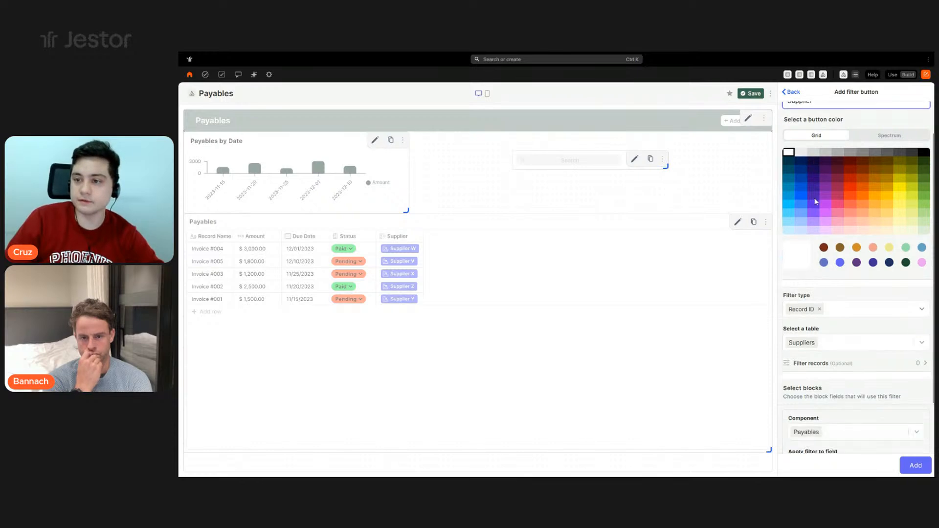
click(854, 435)
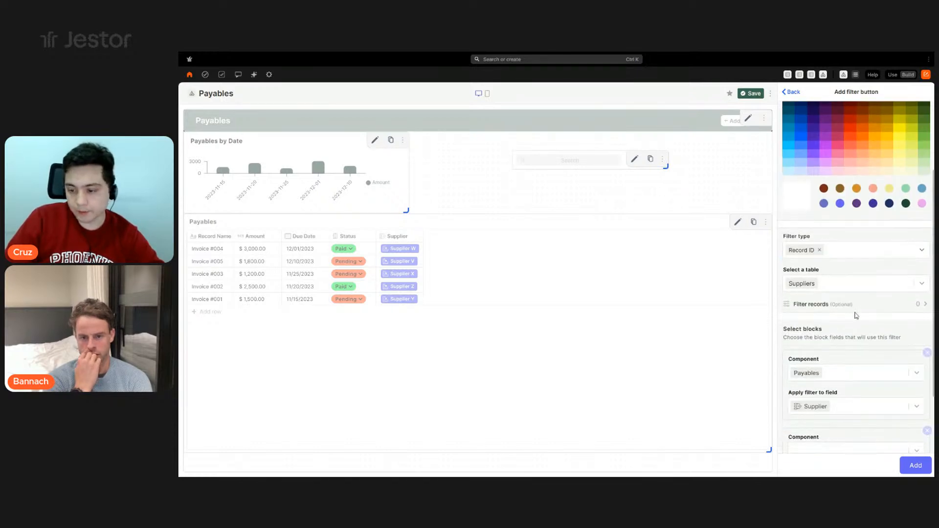
scroll(846, 382, down, 3)
click(850, 377)
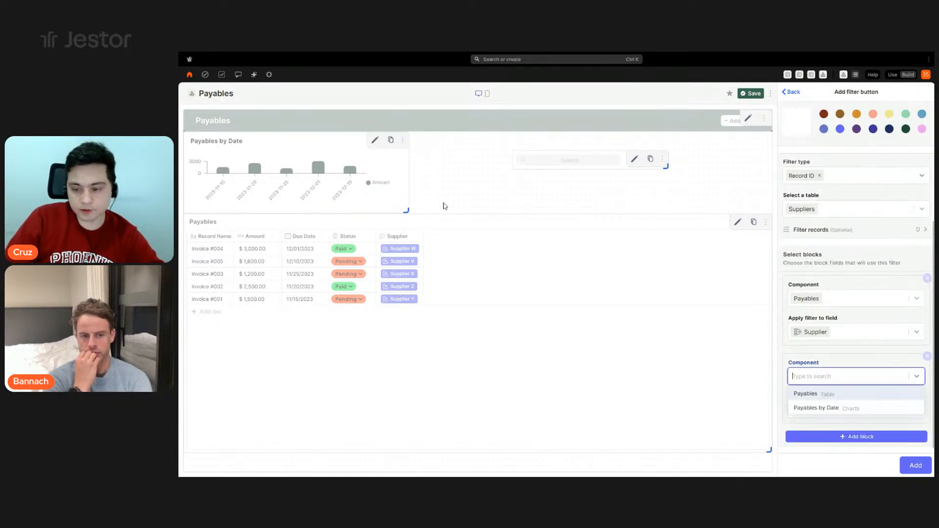
click(837, 407)
click(838, 414)
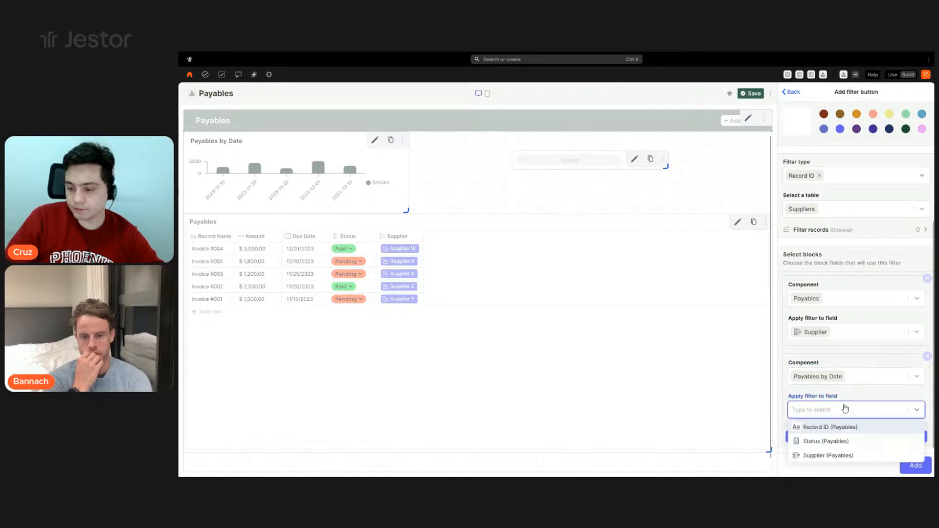
click(822, 456)
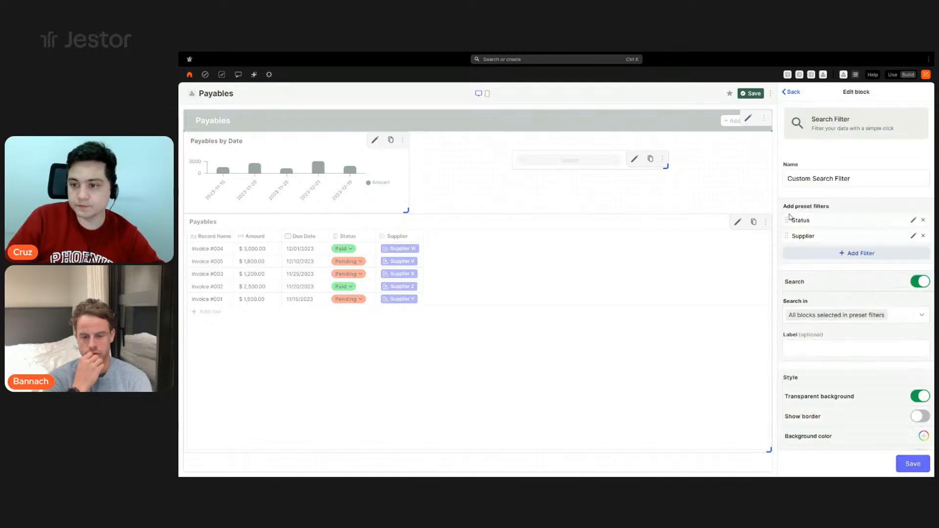
Start a third preset filter button, white and named "Due Date Interval", with the Date range filter type
click(846, 255)
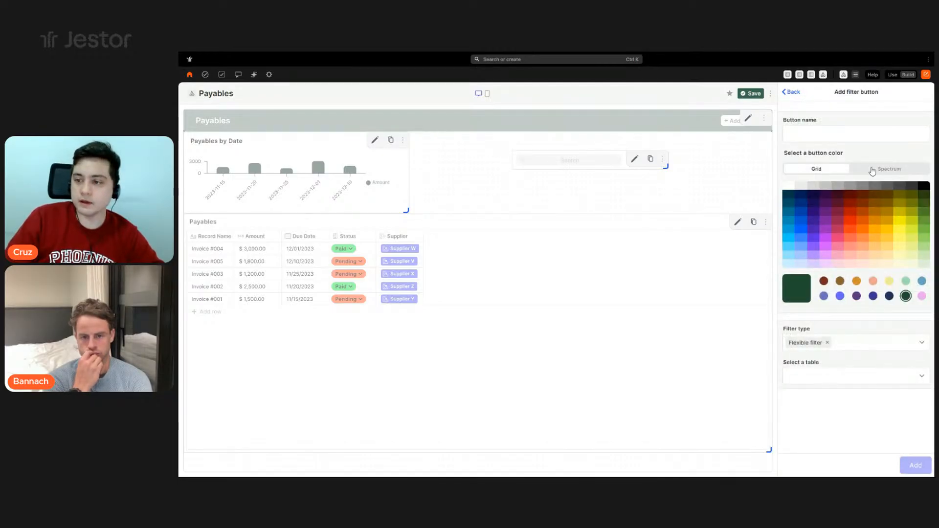
click(857, 137)
text(Due Date Interval)
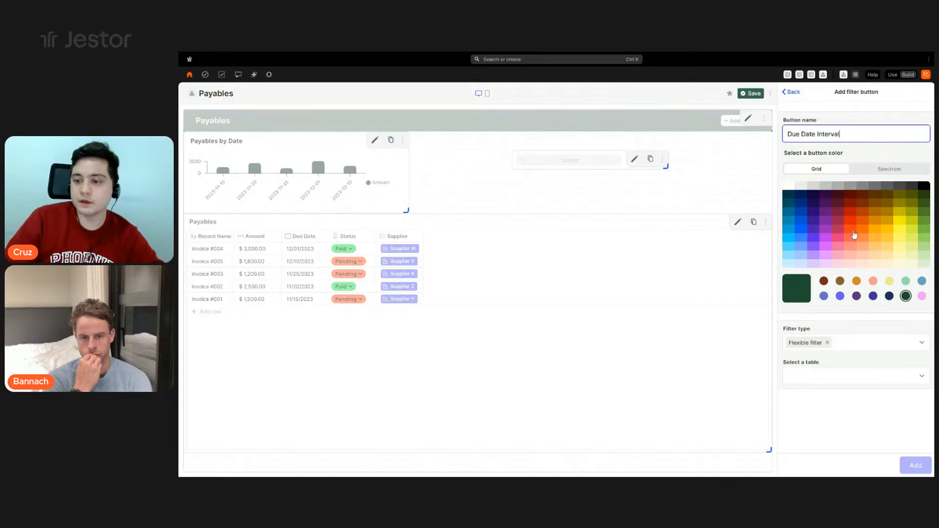
click(790, 186)
click(838, 346)
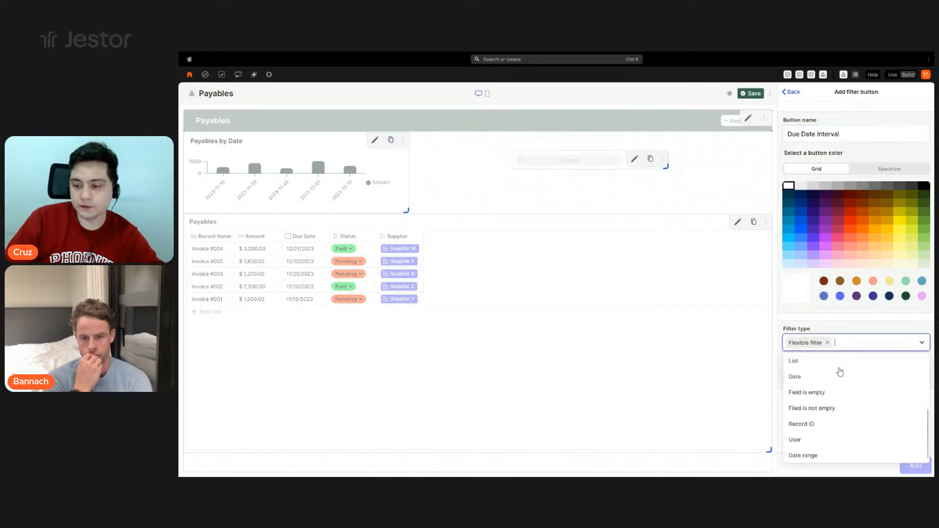
click(809, 461)
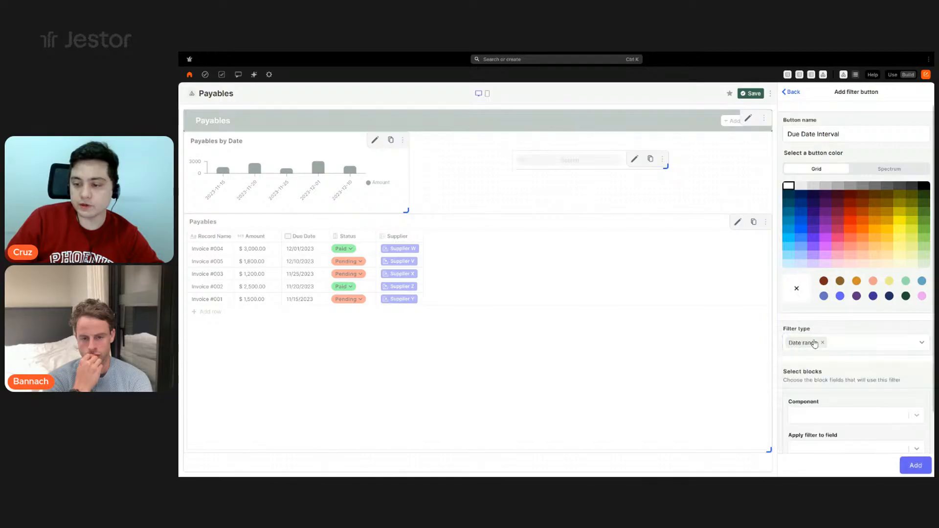
Apply the date range filter to the Due Date (Payables) field of the Payables by Date chart
scroll(816, 322, down, 1)
click(851, 376)
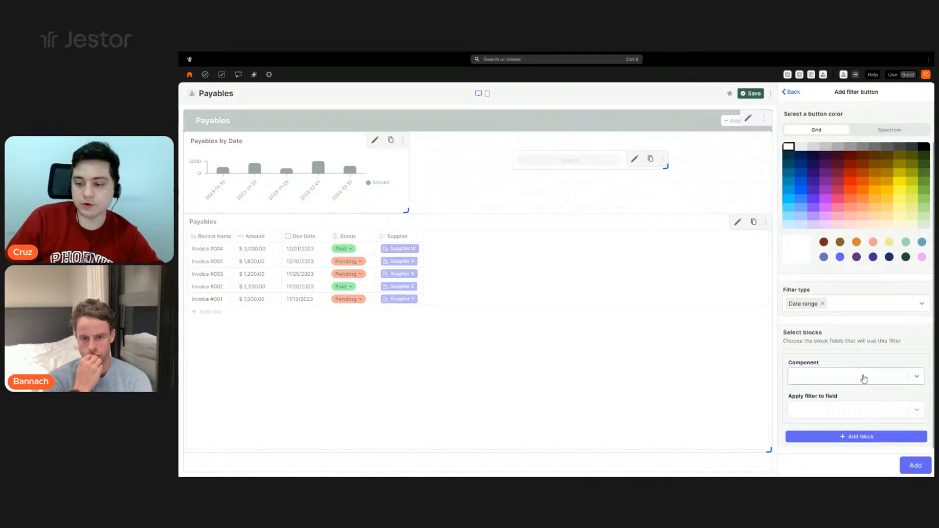
click(816, 409)
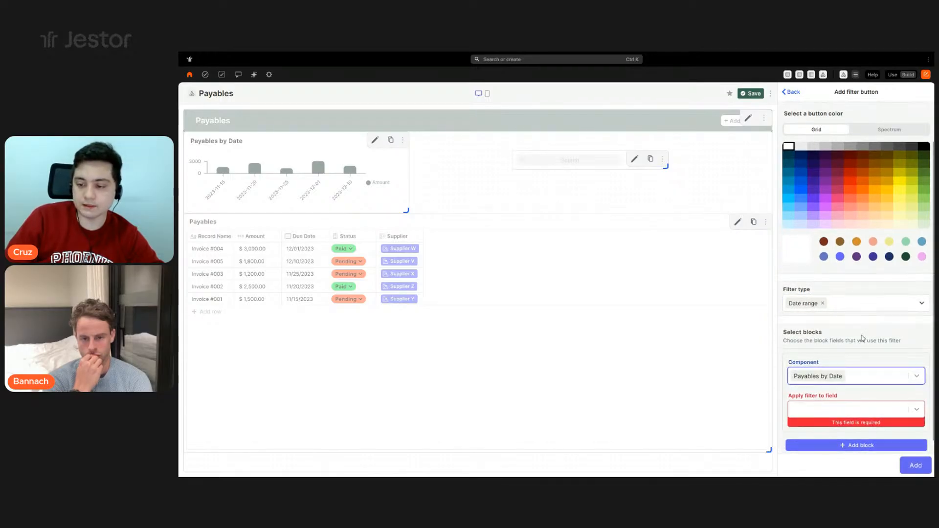
click(846, 406)
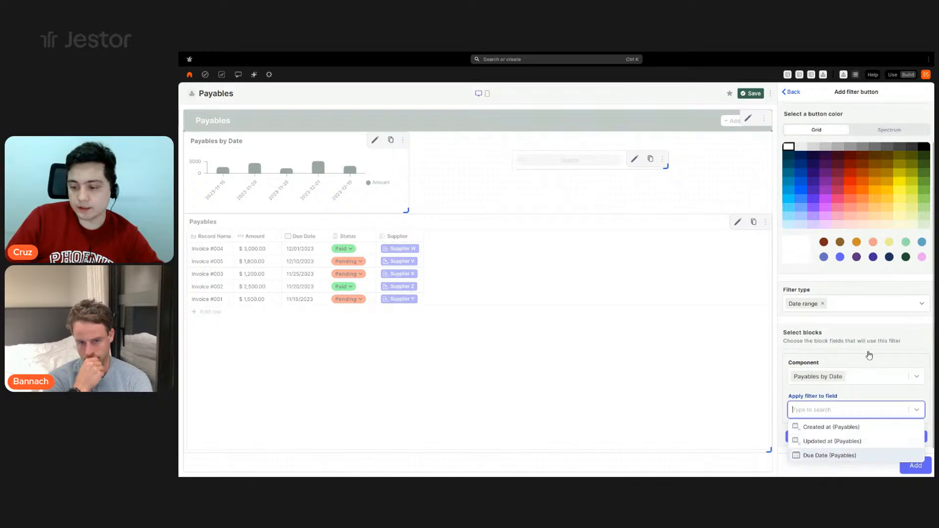
click(831, 455)
Add the Payables table block with its Due Date field to the date range filter and add the button
click(852, 437)
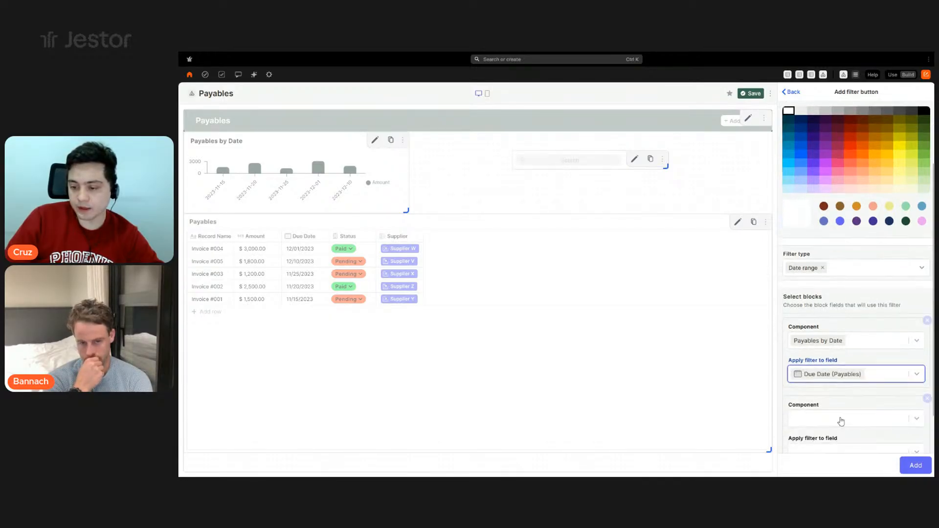
scroll(841, 381, down, 2)
click(831, 376)
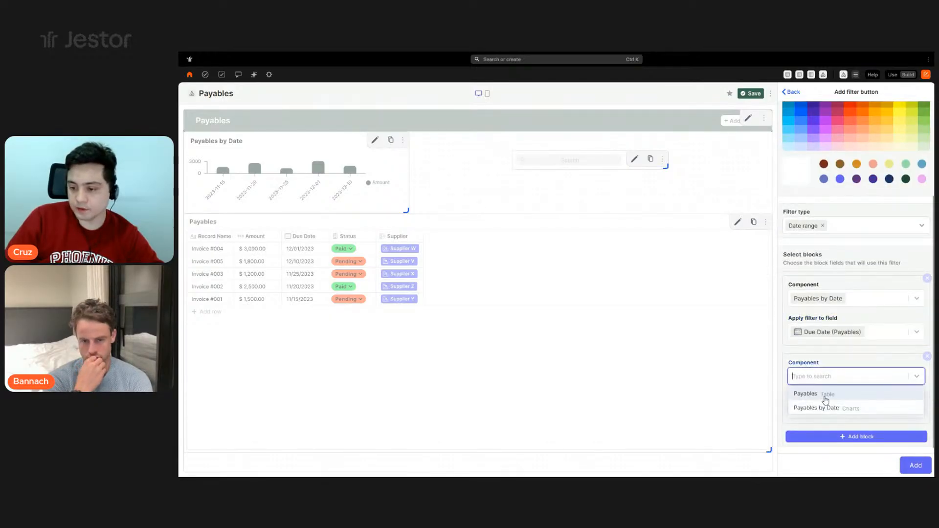
click(825, 394)
click(848, 410)
click(827, 454)
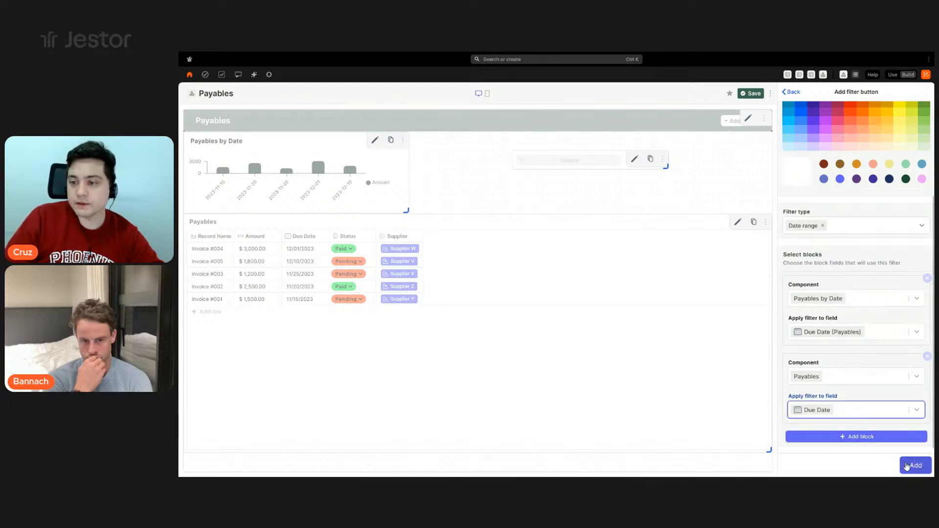
click(906, 466)
Start a fourth preset filter button, white and named "Filter", as a flexible filter on the Payables table
click(856, 268)
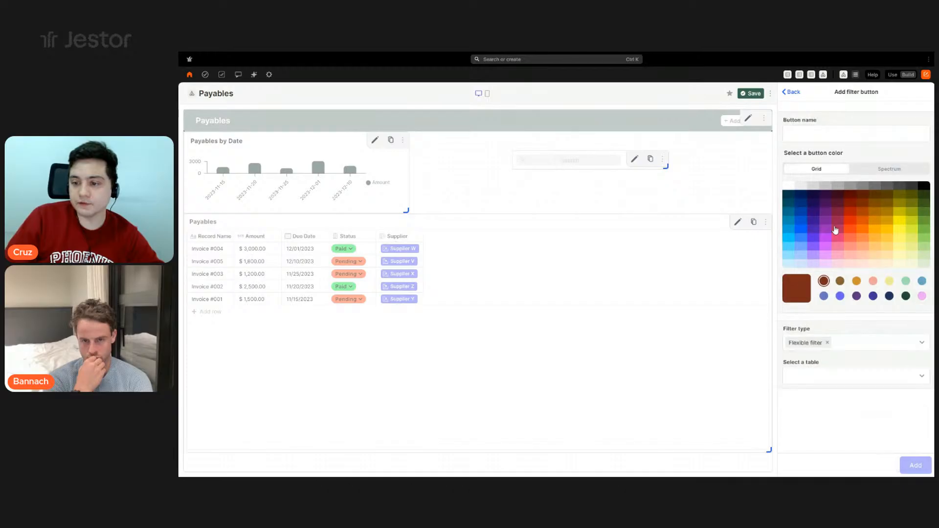
click(788, 186)
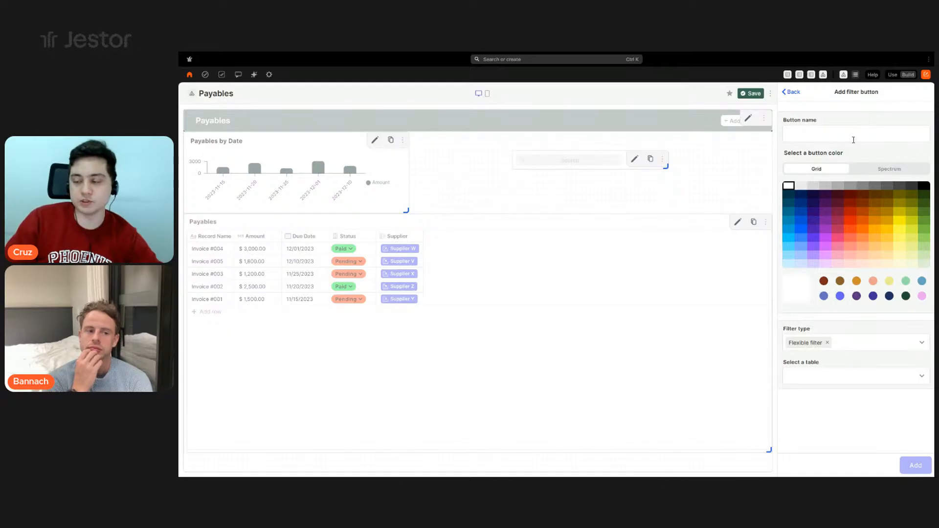
click(853, 140)
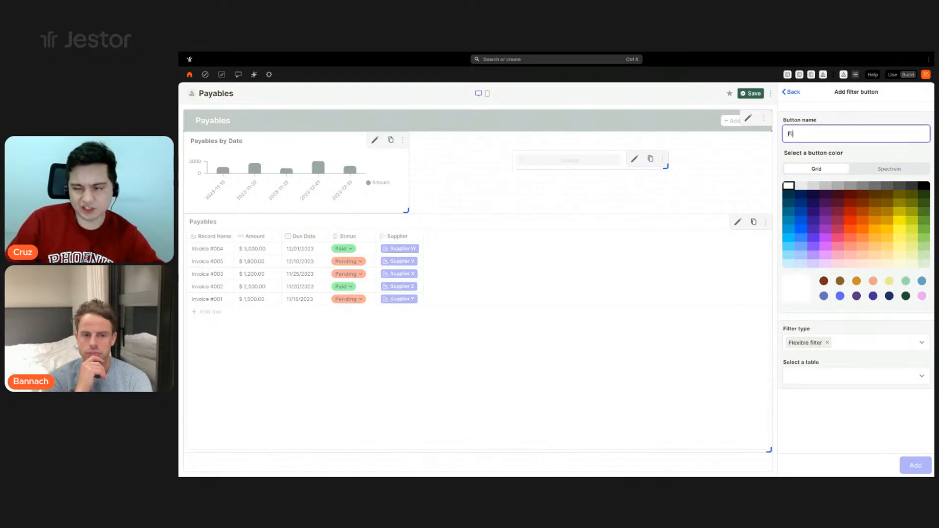
click(860, 380)
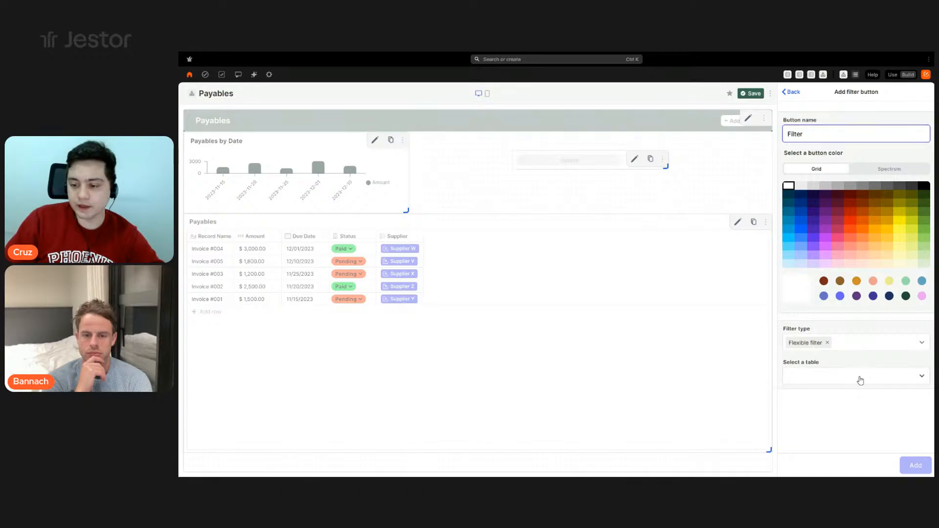
text(pay)
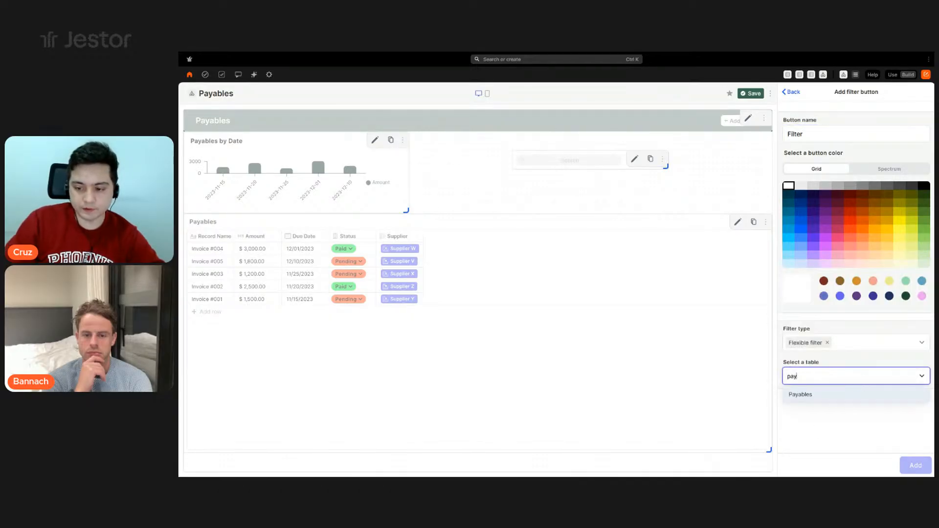
click(864, 398)
Apply the flexible filter to the Payables table block, add the button and save the search filter block
scroll(866, 334, down, 1)
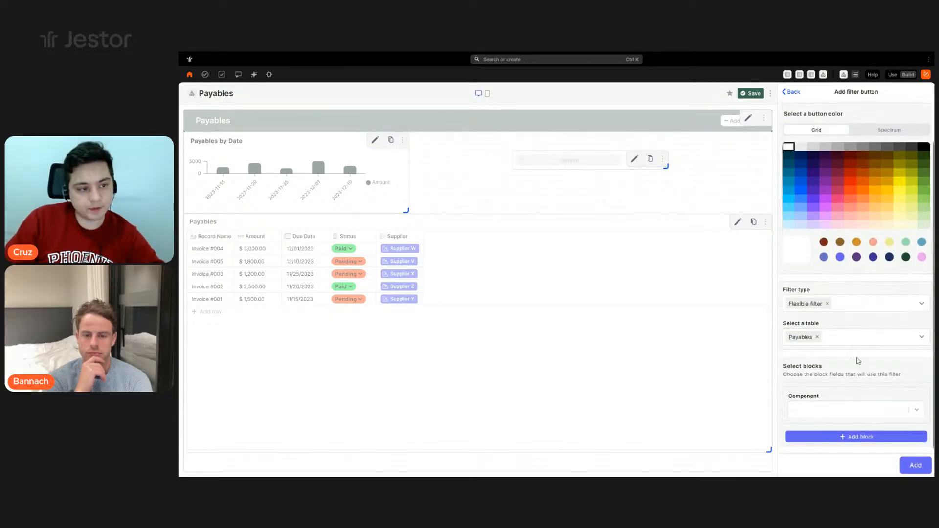
click(852, 416)
click(815, 430)
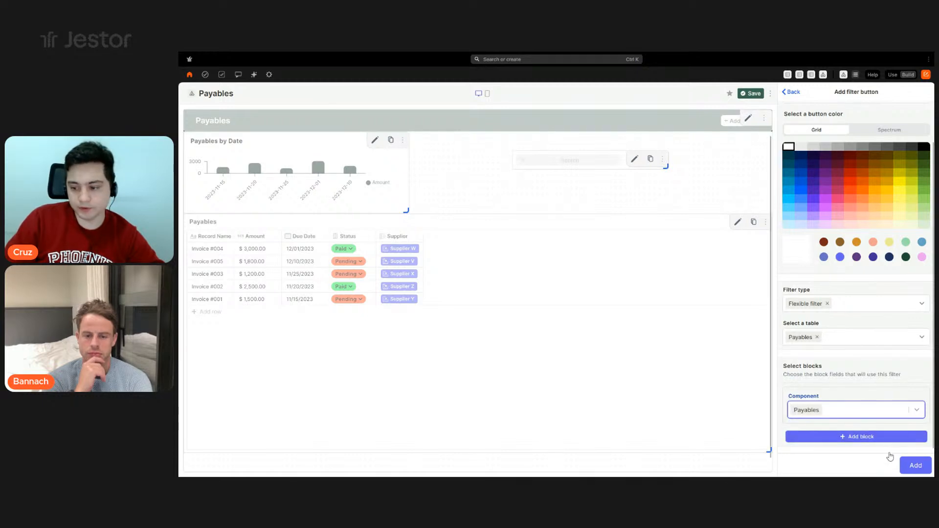
click(913, 465)
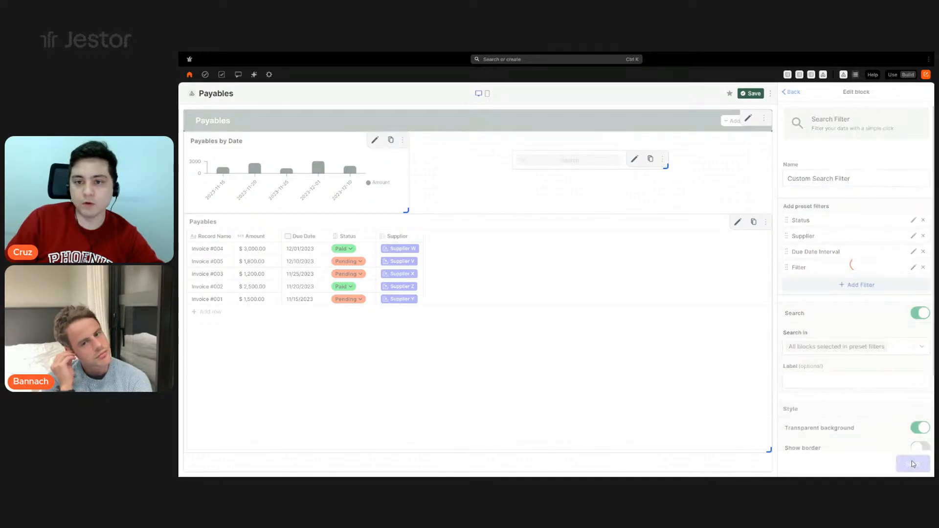
Widen the search filter block to fill the space beside the Payables by Date chart and save the page
drag(599, 167, 759, 161)
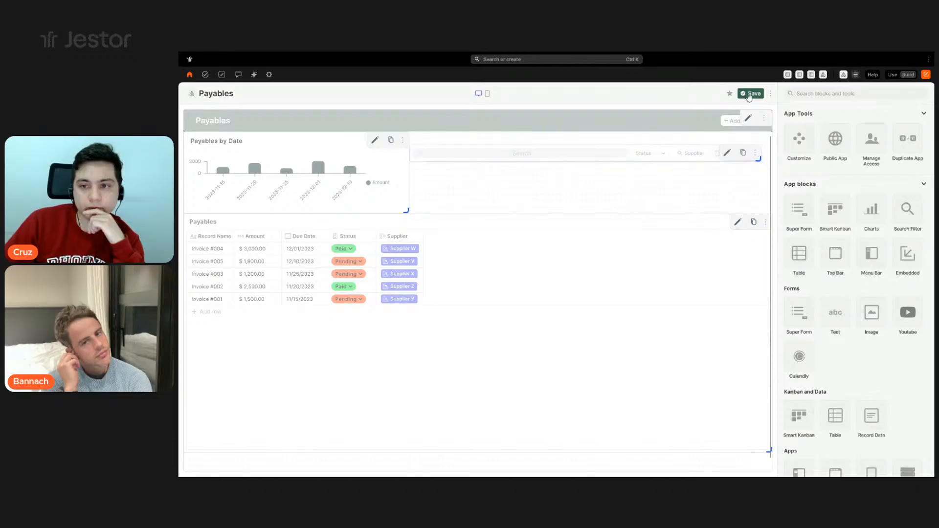
click(750, 93)
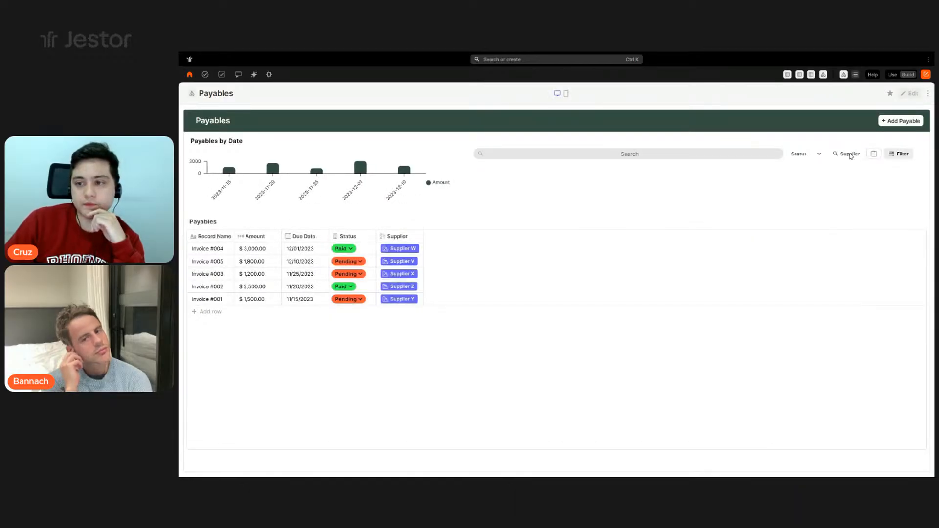
Test the Status filter on the page with Paid, then clear it
click(800, 155)
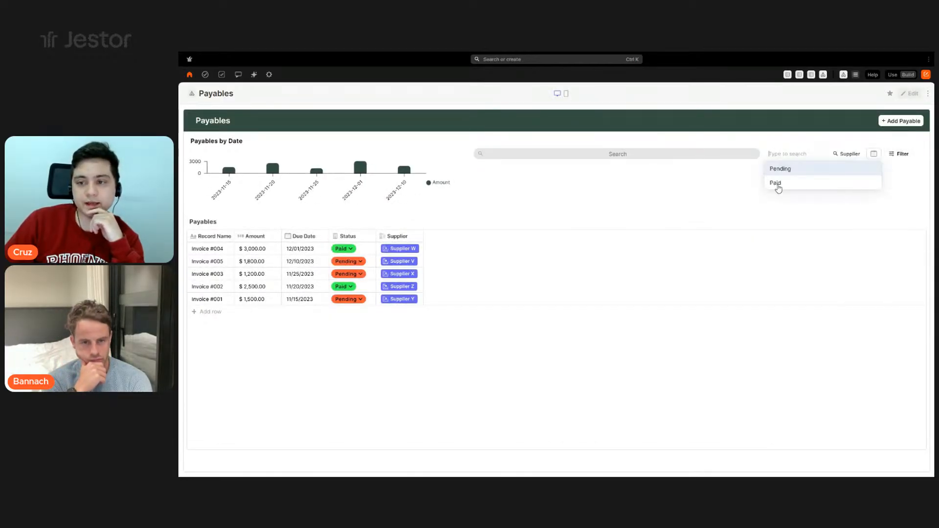
click(777, 184)
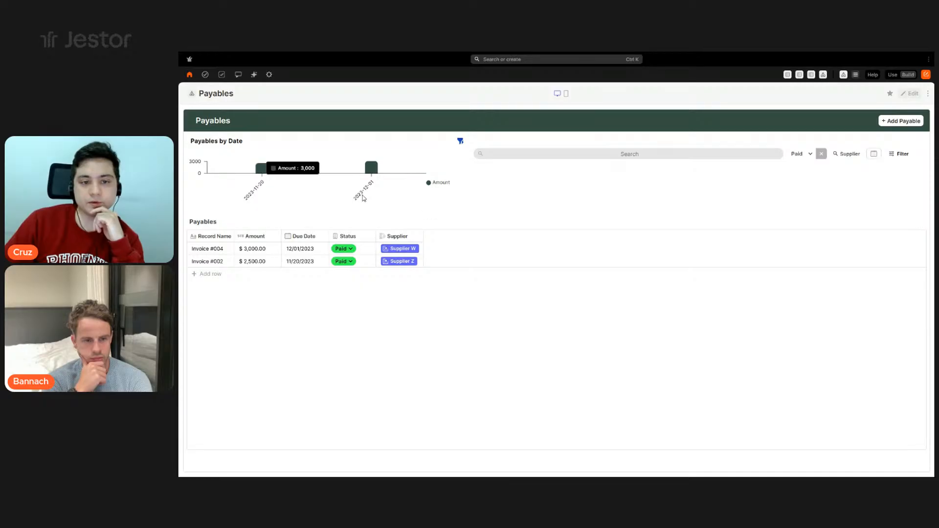
click(822, 154)
Test the Supplier filter on the page with Supplier X, then clear it
click(844, 155)
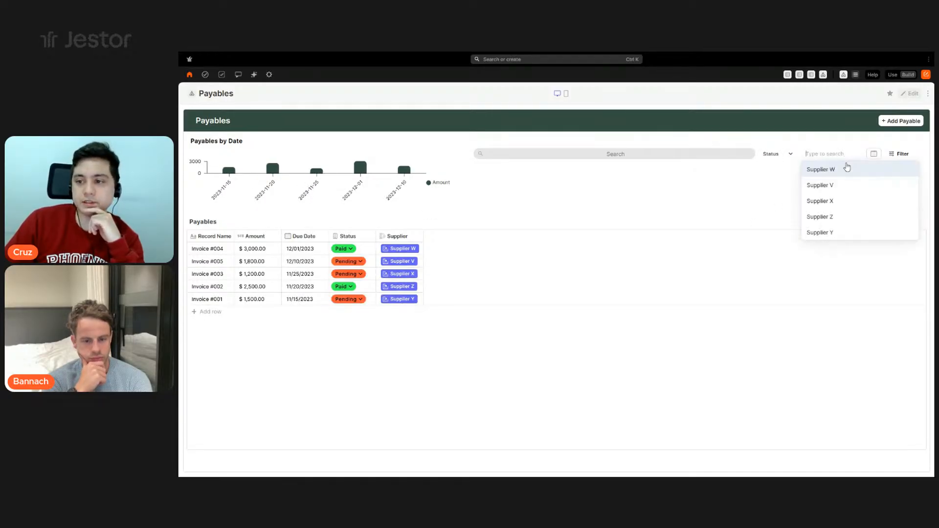
click(832, 202)
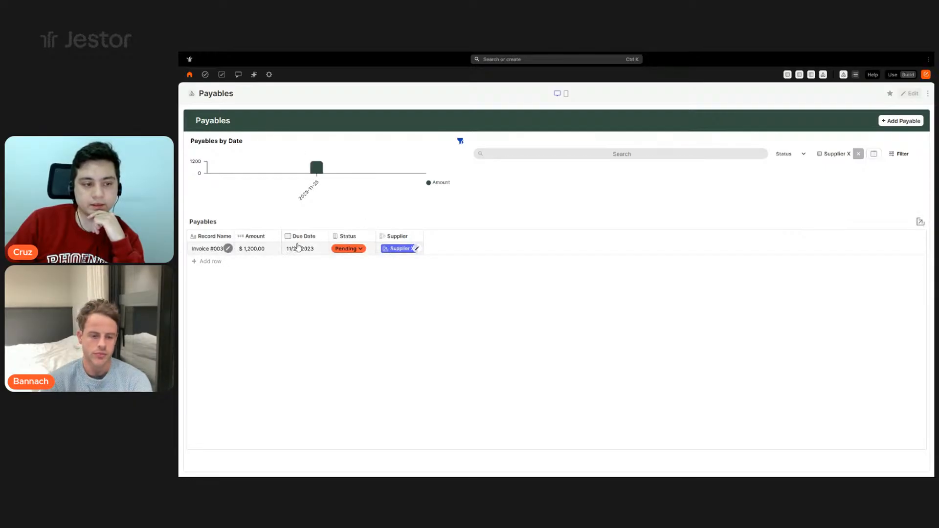
click(858, 154)
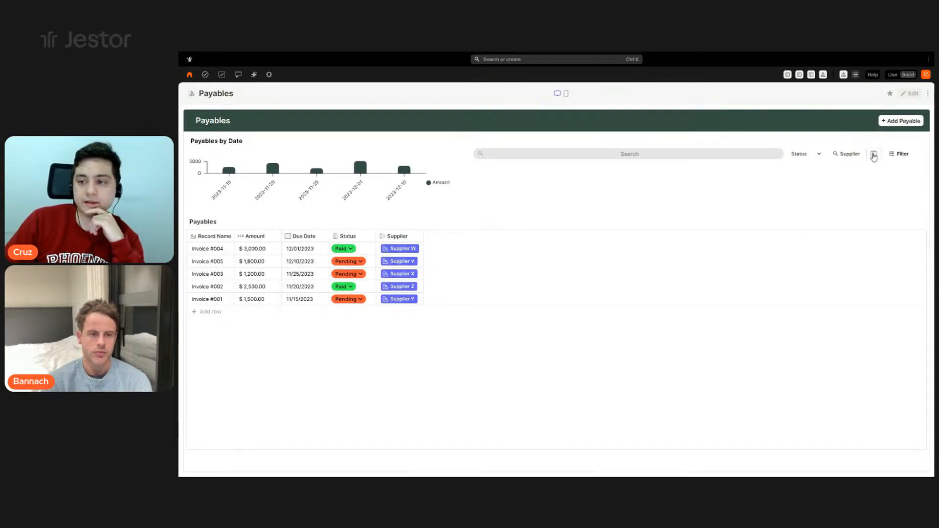
Test the Due Date Interval filter with 06/02/2025 to 06/19/2025, then remove the filter
click(873, 155)
click(813, 206)
click(815, 252)
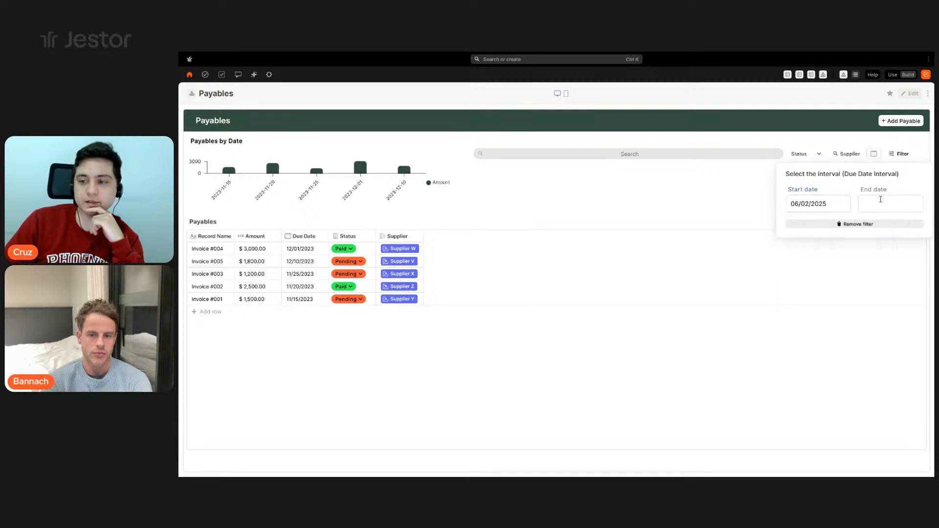
click(880, 203)
click(877, 277)
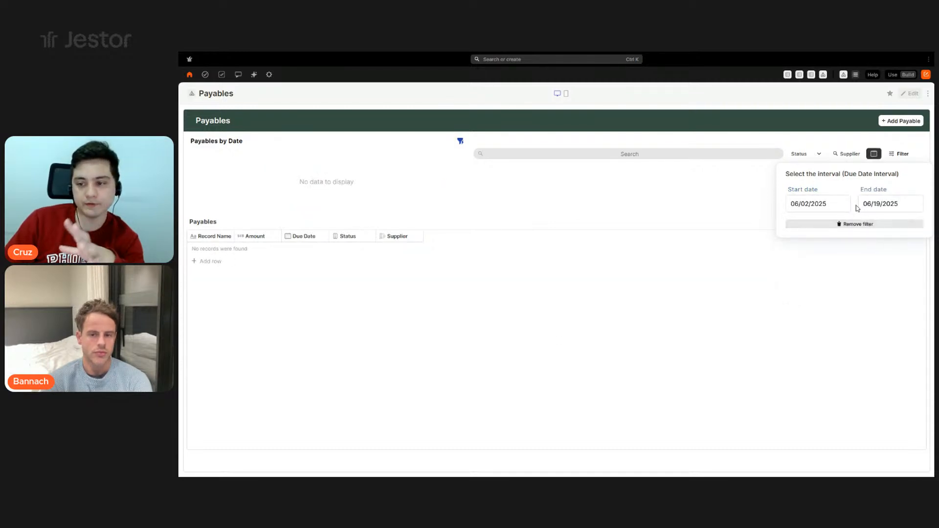
click(861, 225)
click(489, 212)
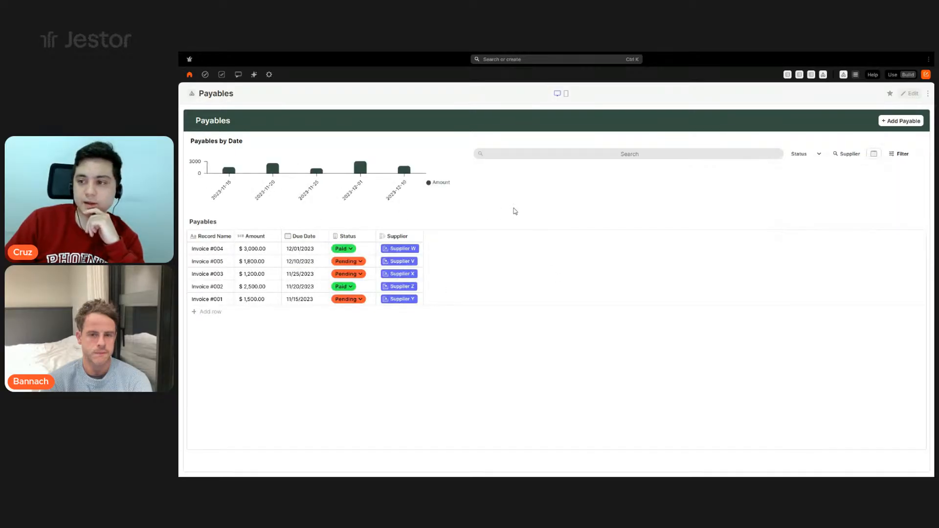
Review the fields offered by the page's advanced Filter, then leave it without adding a rule
click(896, 156)
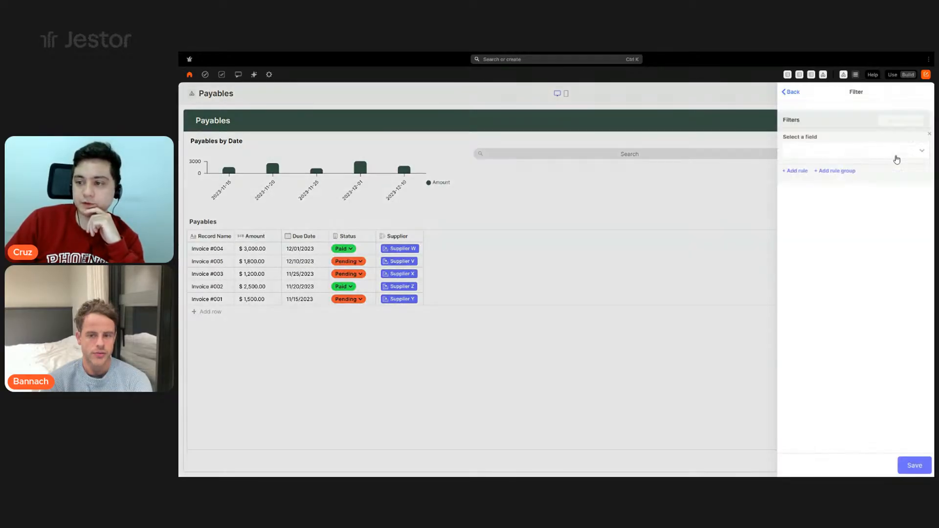
click(844, 160)
scroll(834, 210, down, 3)
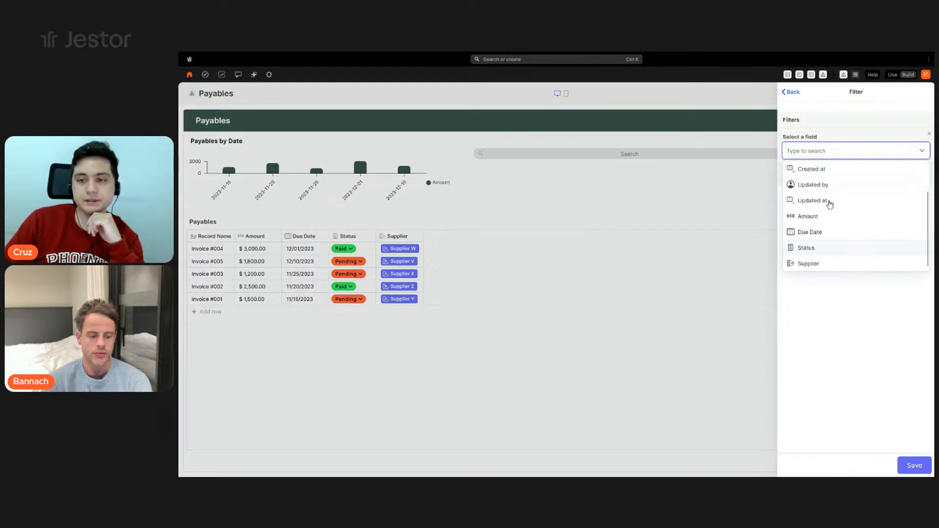
click(863, 360)
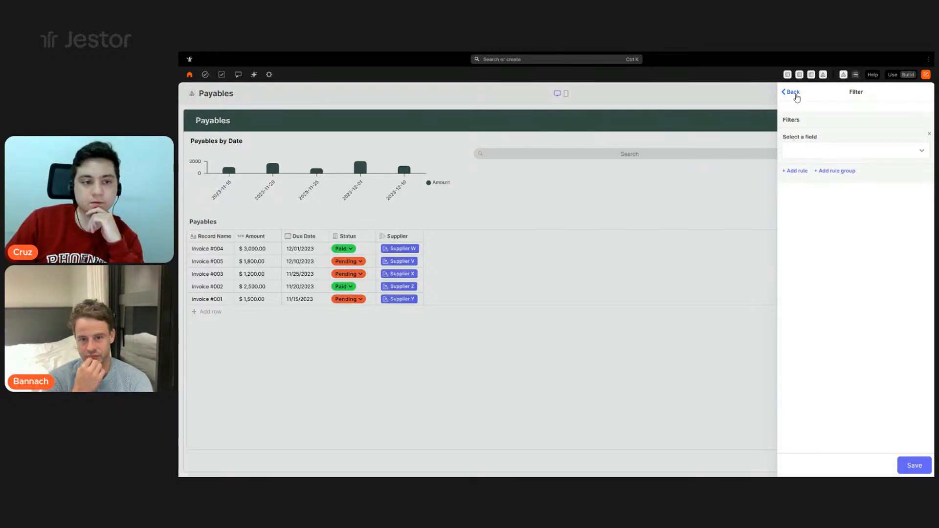
click(793, 93)
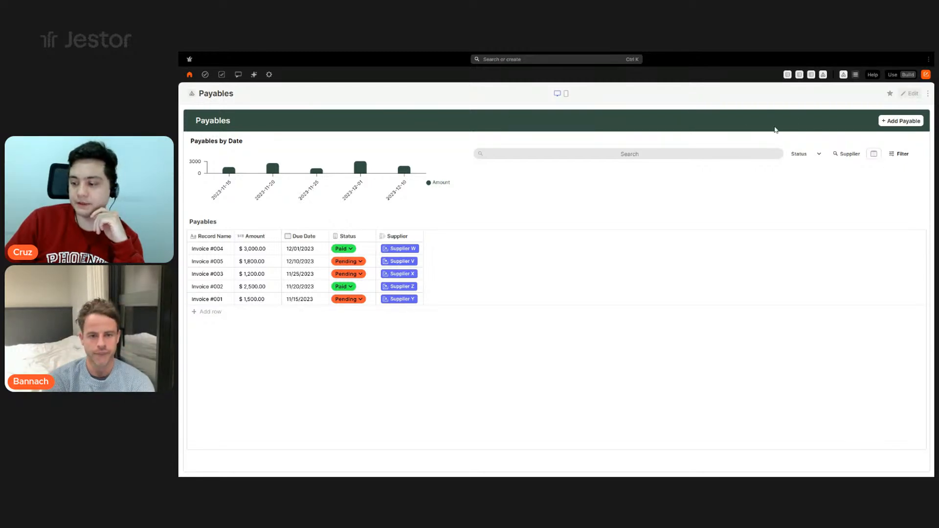
Assign the Custom Search Filter to the Payables title bar, then save the block and the page
click(913, 94)
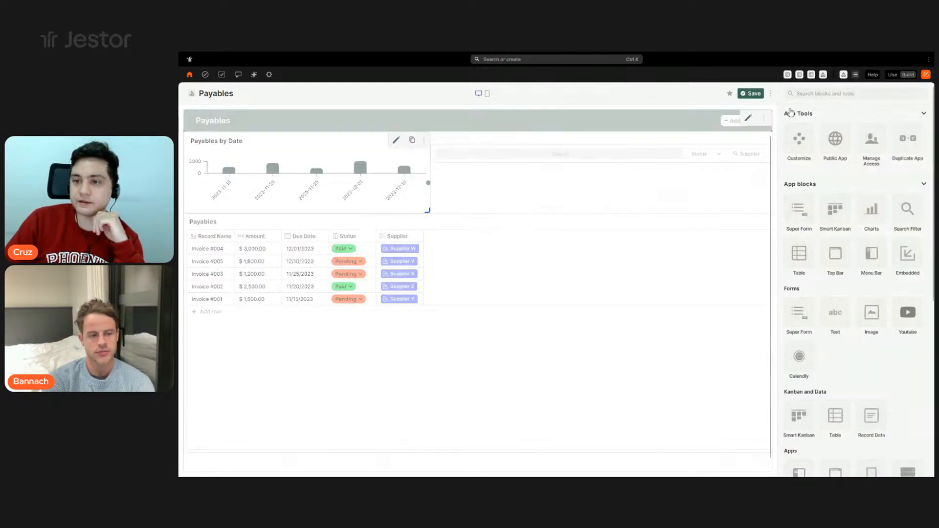
click(245, 125)
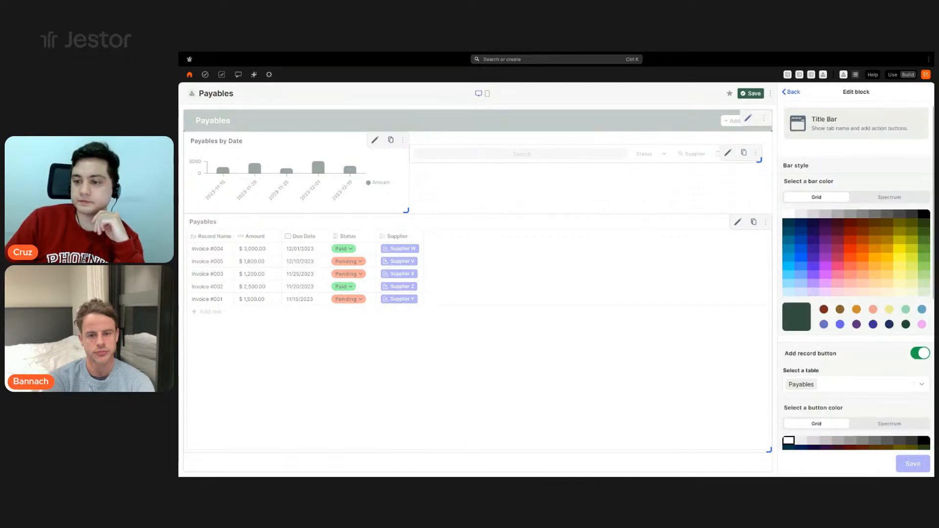
scroll(877, 367, down, 6)
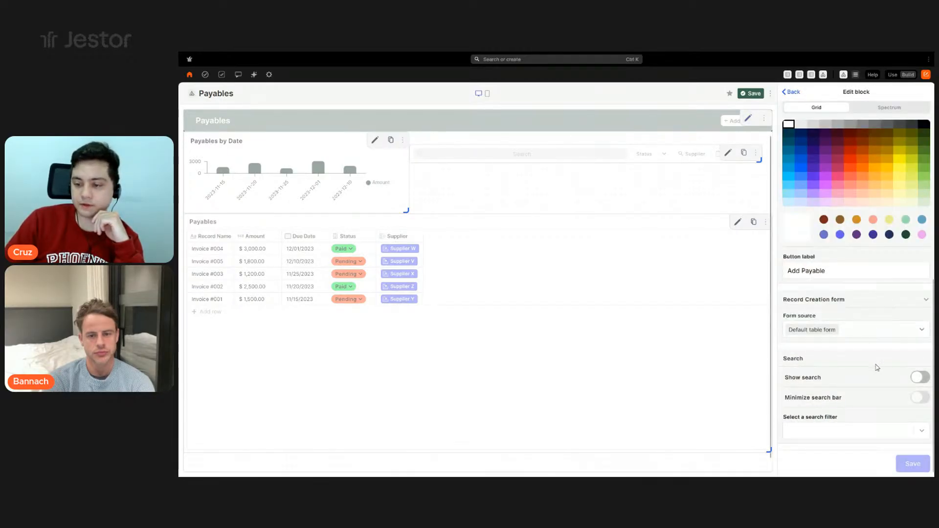
click(831, 431)
click(826, 446)
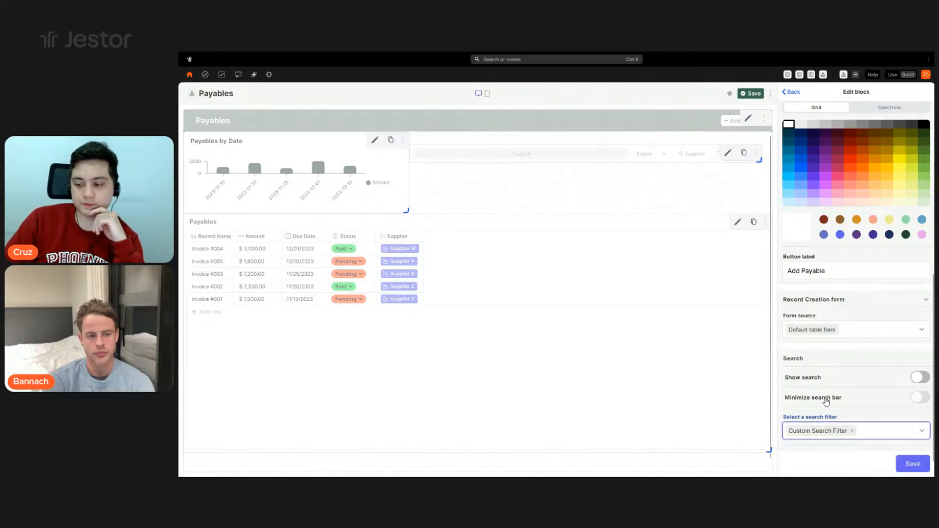
click(910, 462)
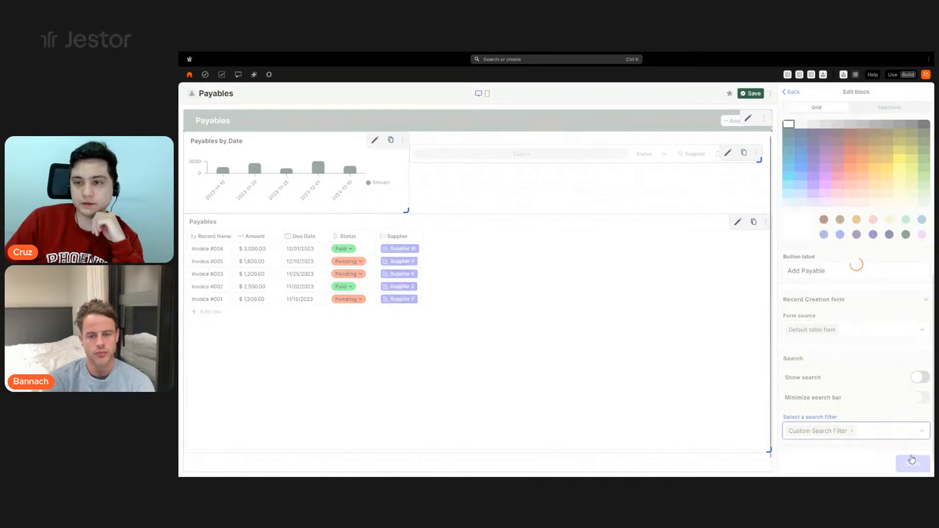
click(750, 92)
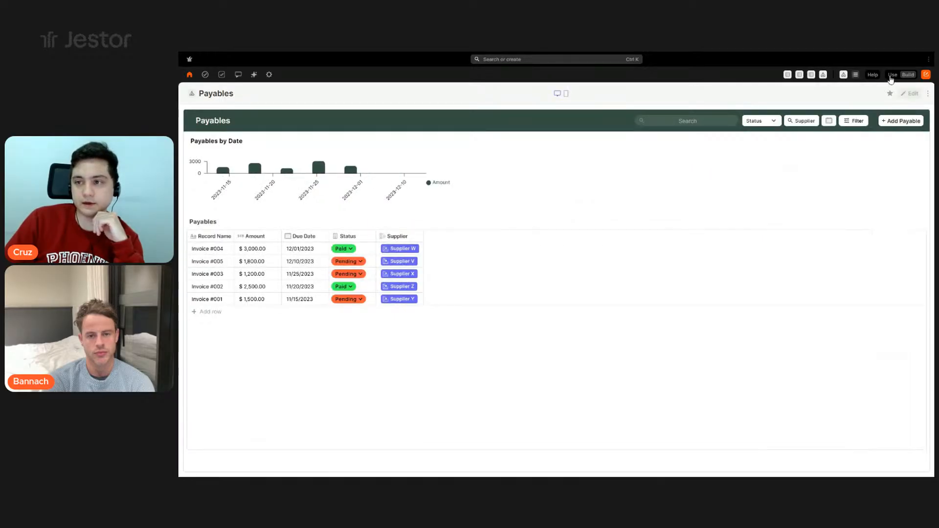
Test the title bar's Status filter with Pending in Use mode, then clear it
click(892, 75)
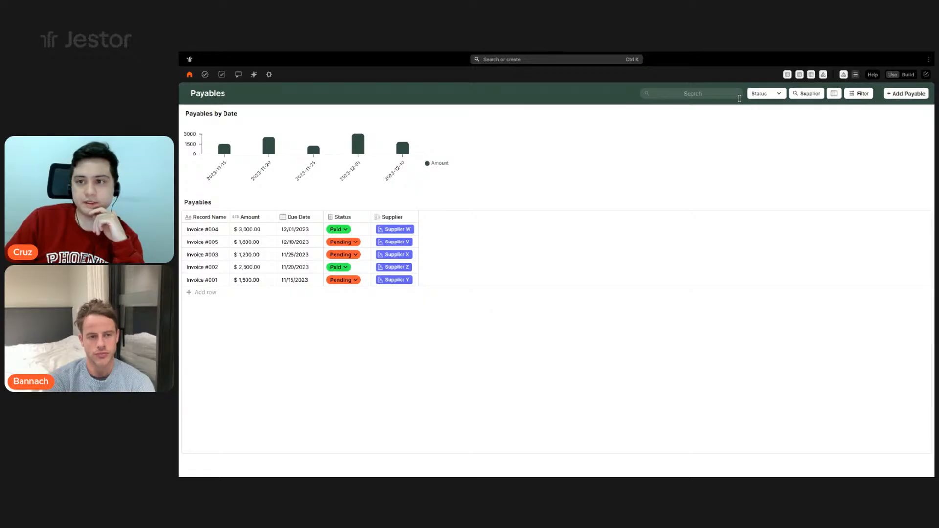
click(769, 94)
click(786, 112)
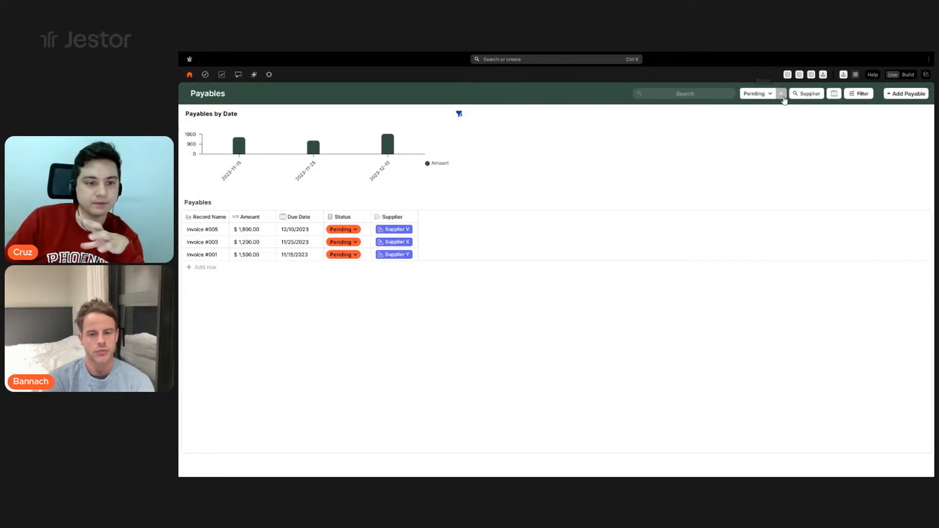
click(781, 93)
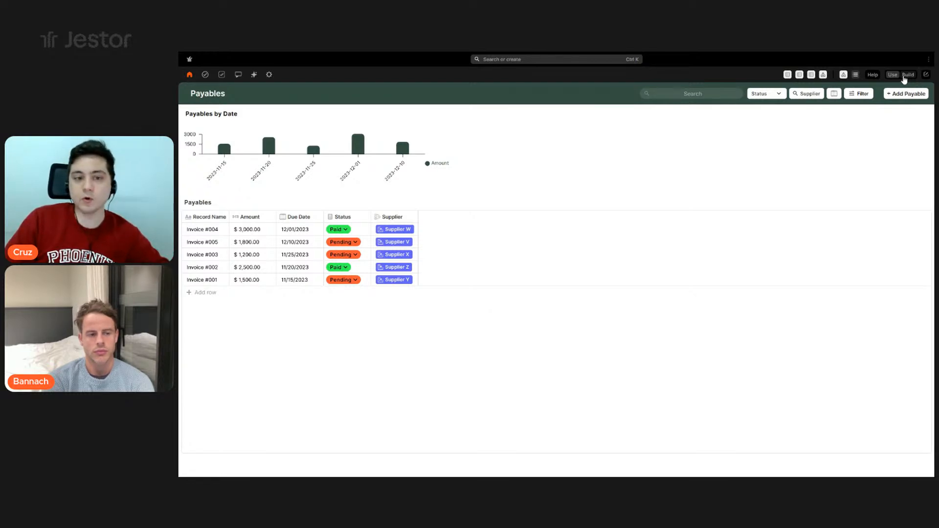
Return to Build mode and add the existing Attachments field to the Payables table block
click(904, 78)
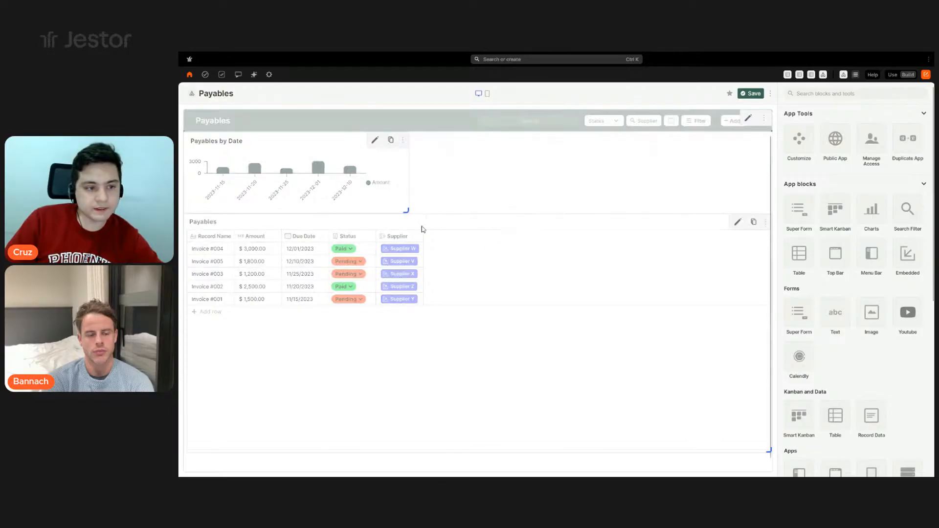
click(737, 224)
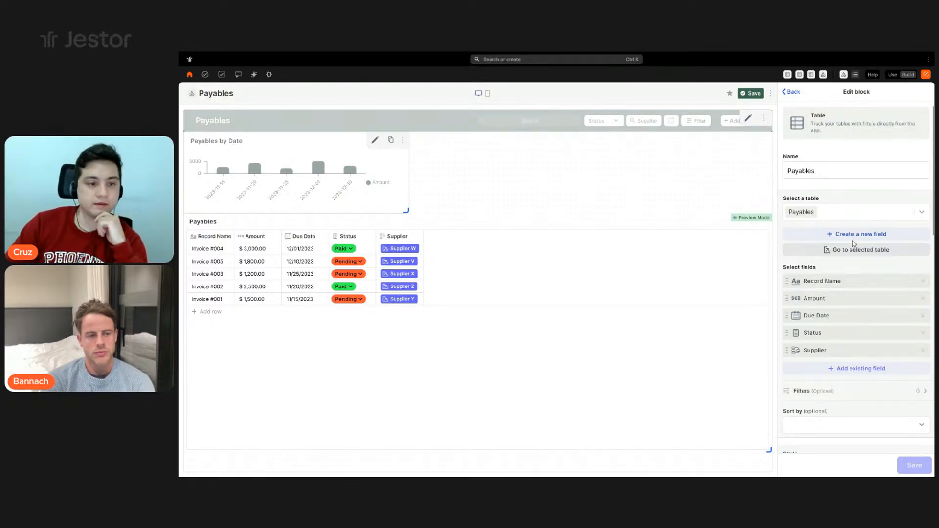
scroll(860, 308, down, 2)
click(880, 283)
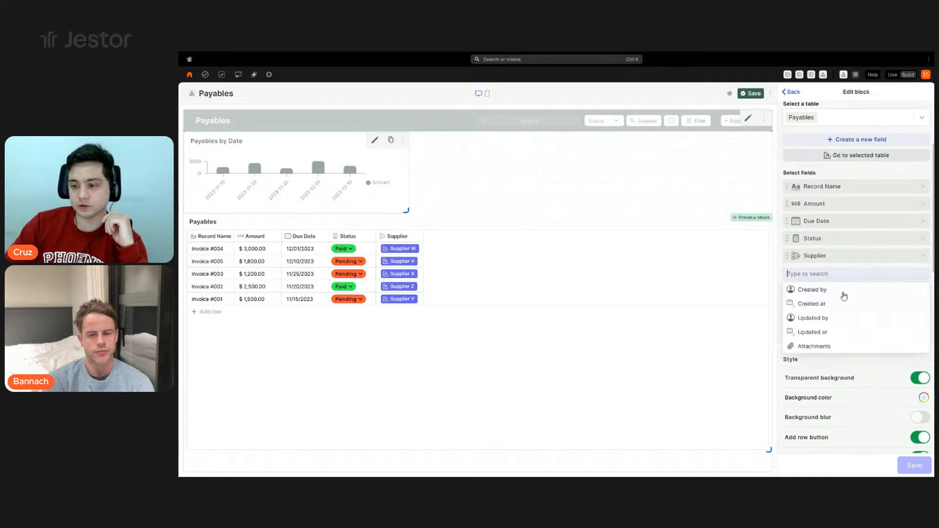
click(822, 290)
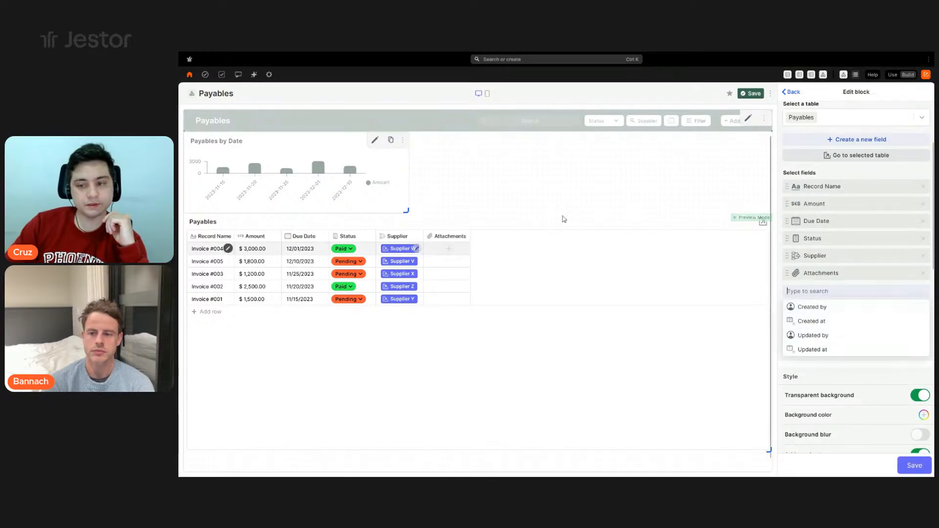
click(868, 175)
Turn off the field icons and gridlines in the Payables table block's style
scroll(860, 220, down, 4)
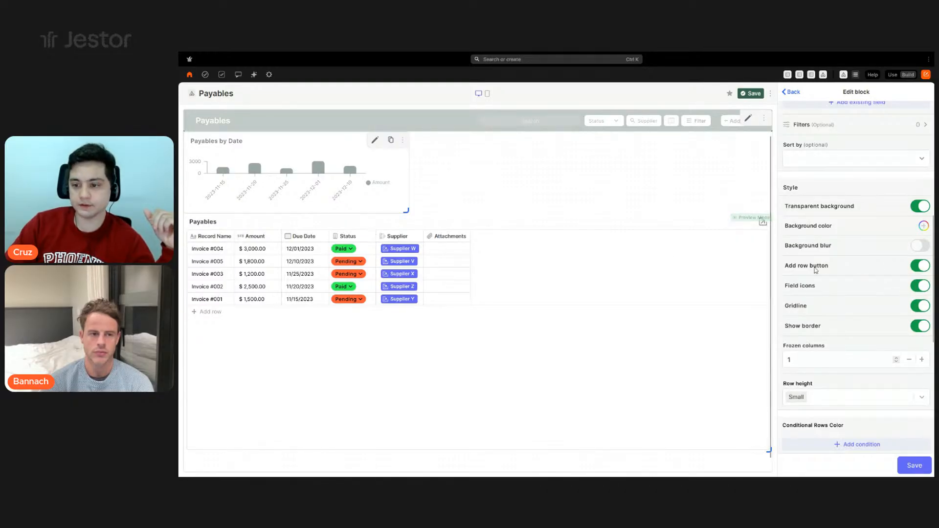
click(920, 287)
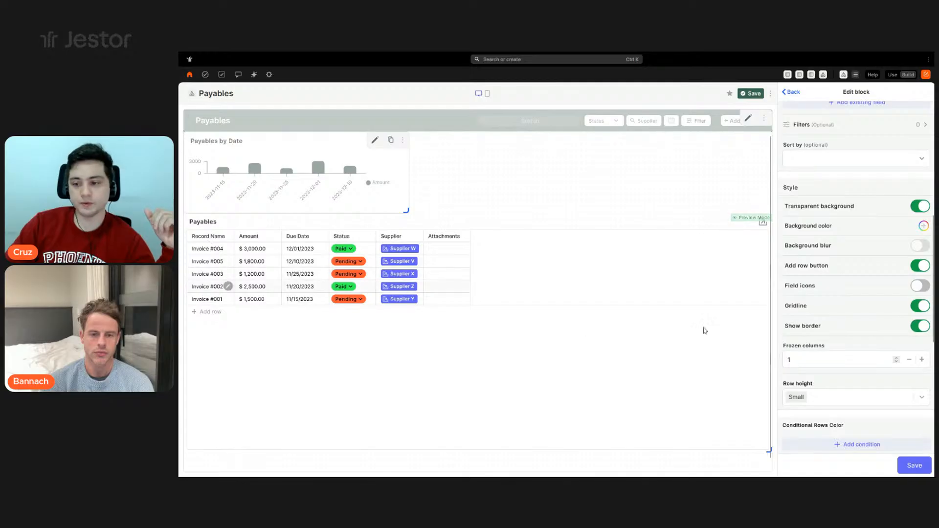
click(921, 306)
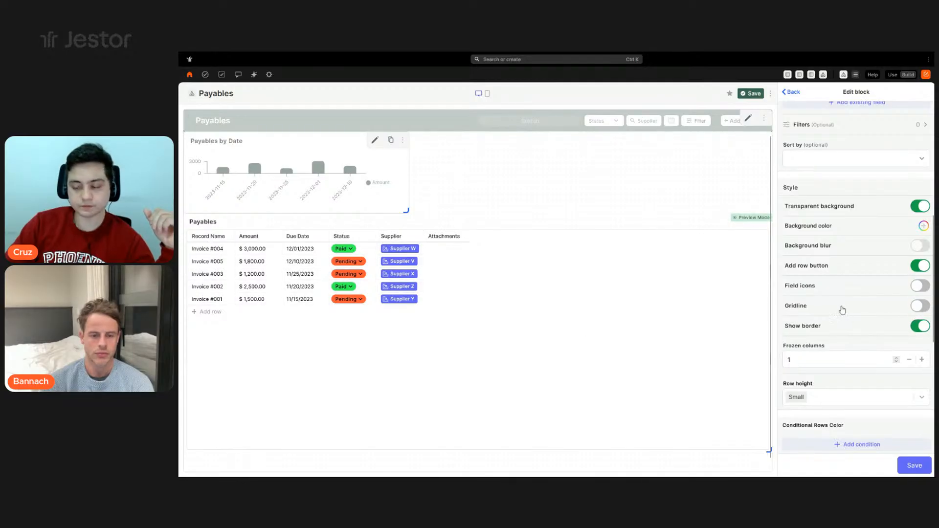
Sort the Payables table block by Due Date in descending order (9 → 1)
scroll(843, 311, down, 3)
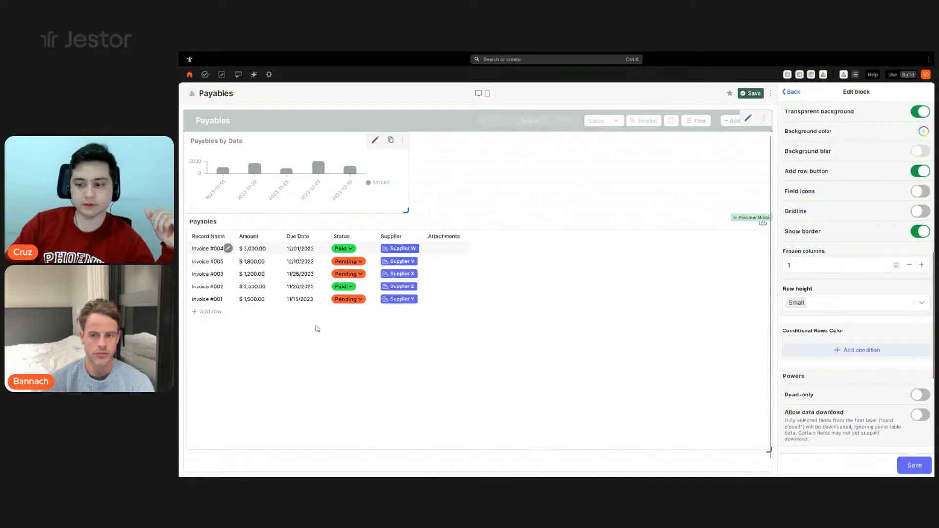
scroll(893, 330, down, 4)
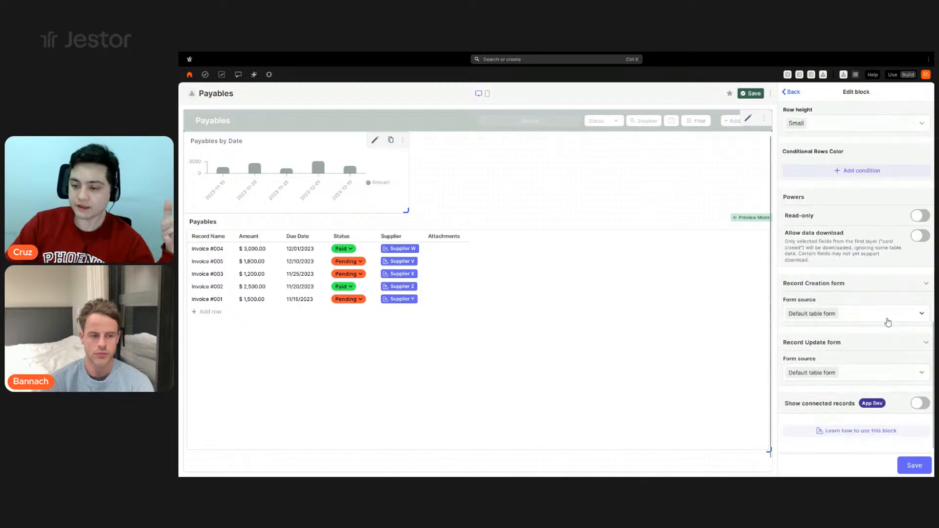
scroll(888, 321, up, 8)
scroll(888, 321, up, 1)
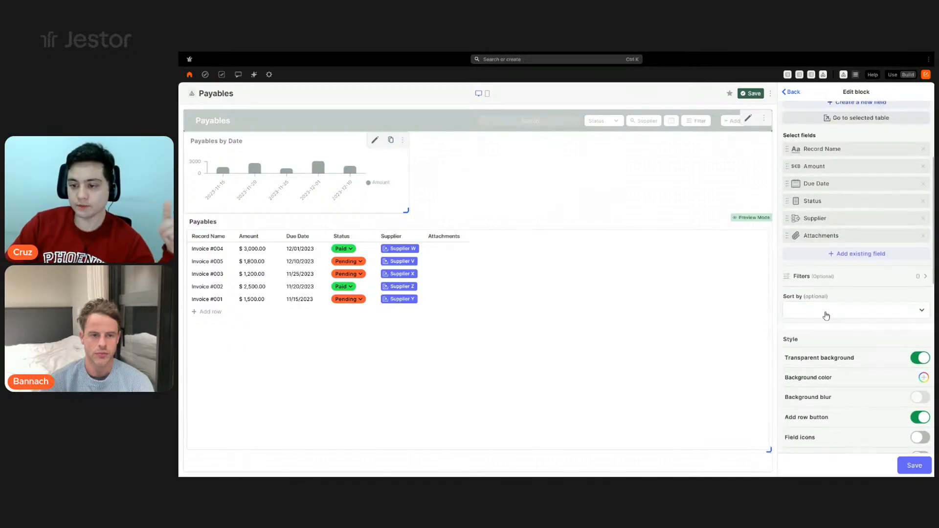
click(825, 313)
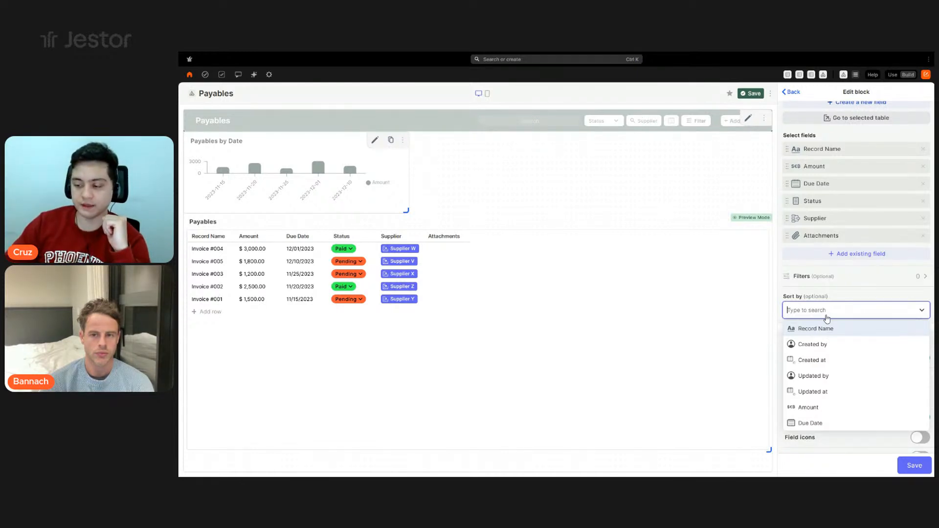
click(818, 424)
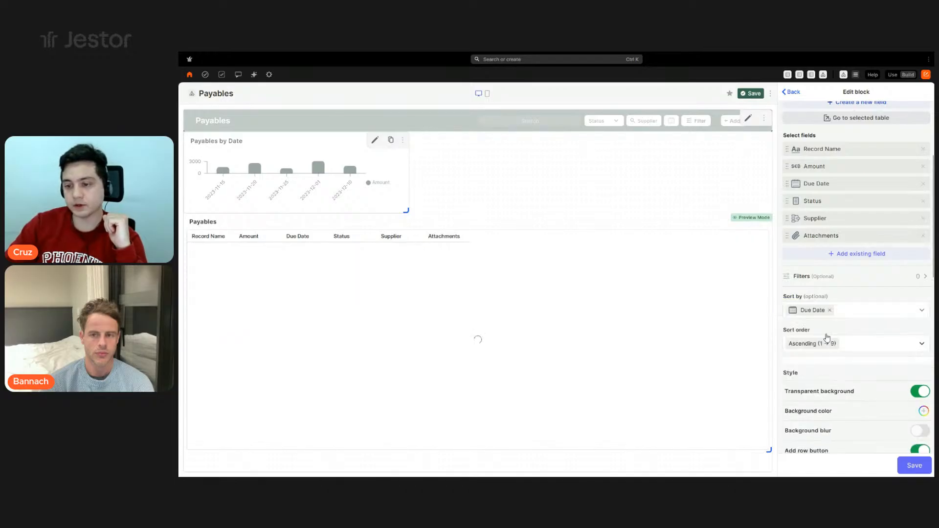
click(850, 344)
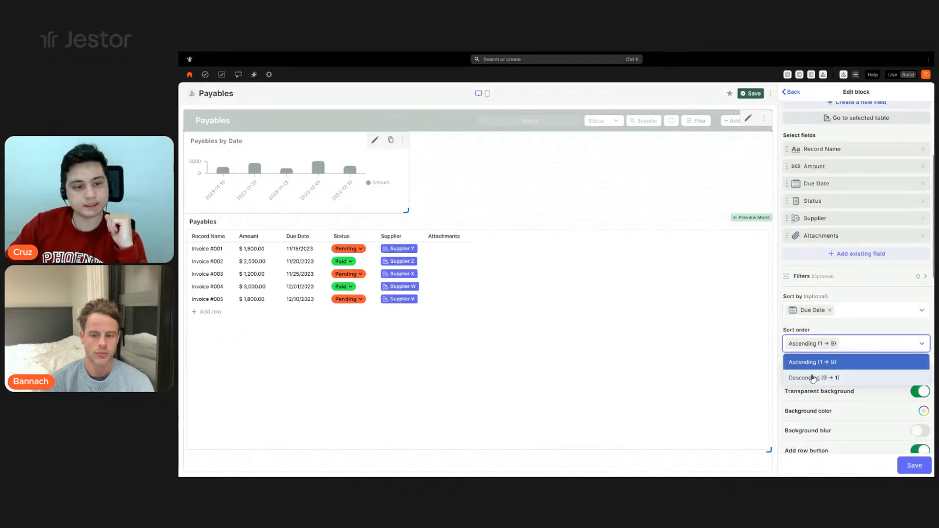
click(813, 378)
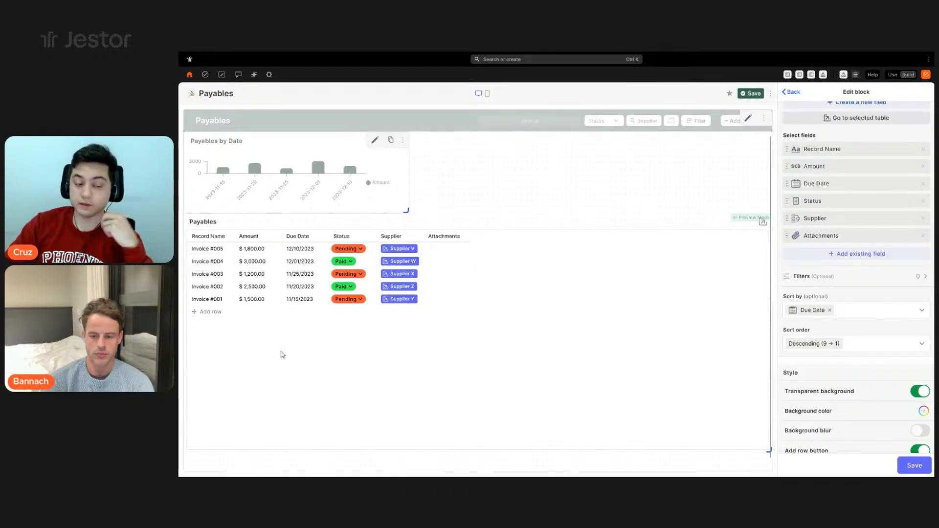
Add a conditional row color to the Payables table block and set it to light green
scroll(831, 303, down, 3)
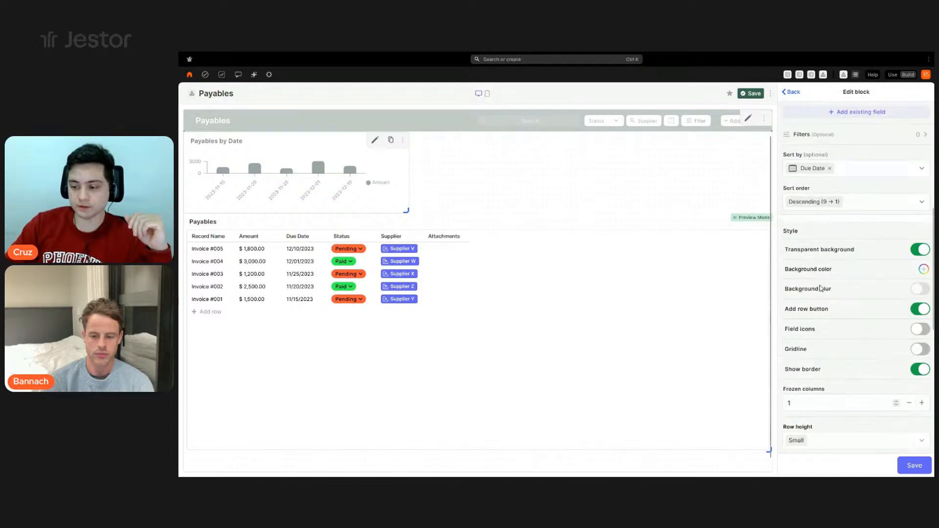
scroll(821, 289, down, 6)
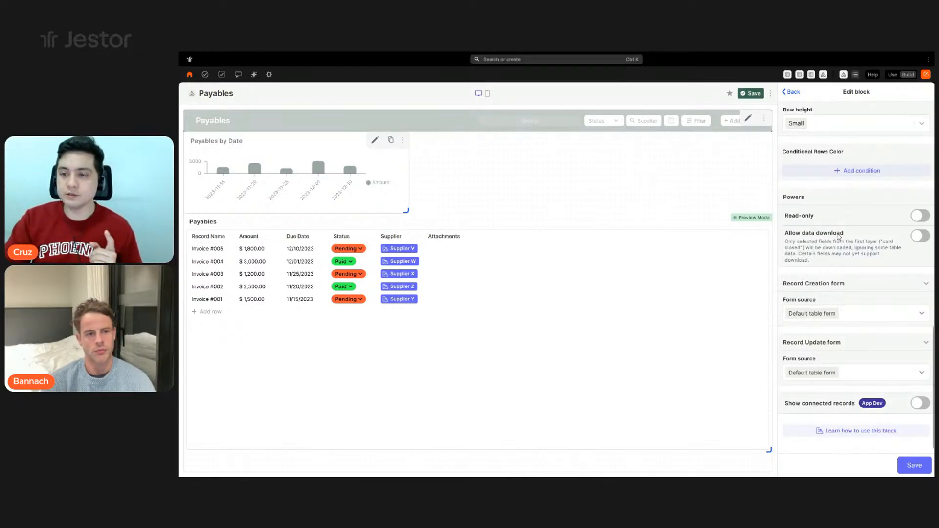
click(837, 172)
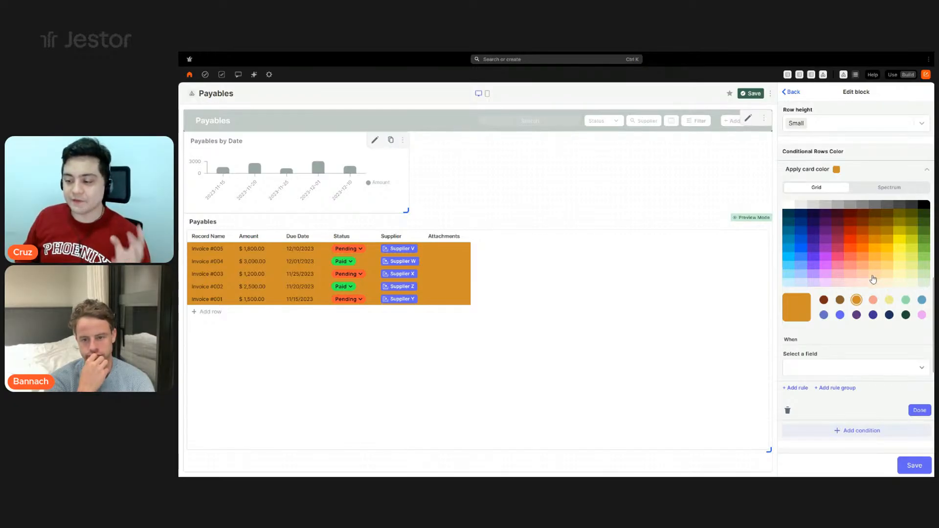
click(850, 283)
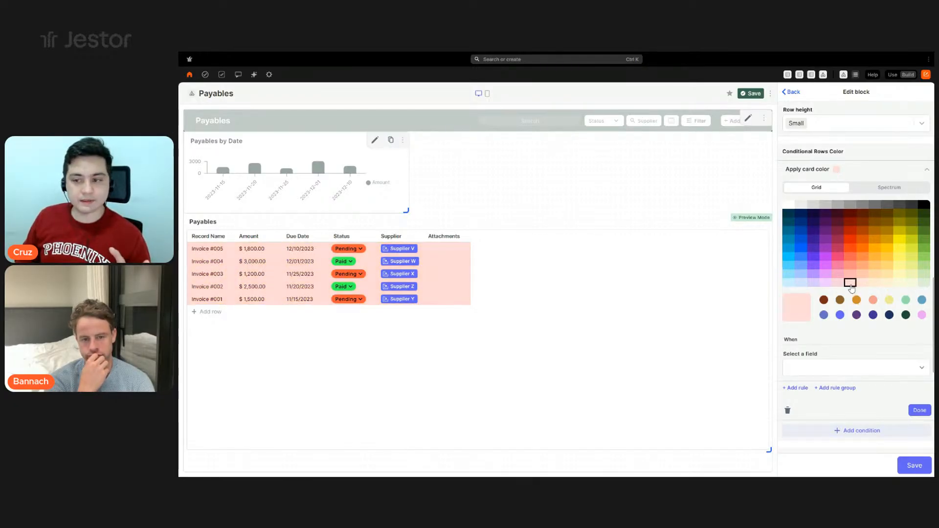
click(923, 283)
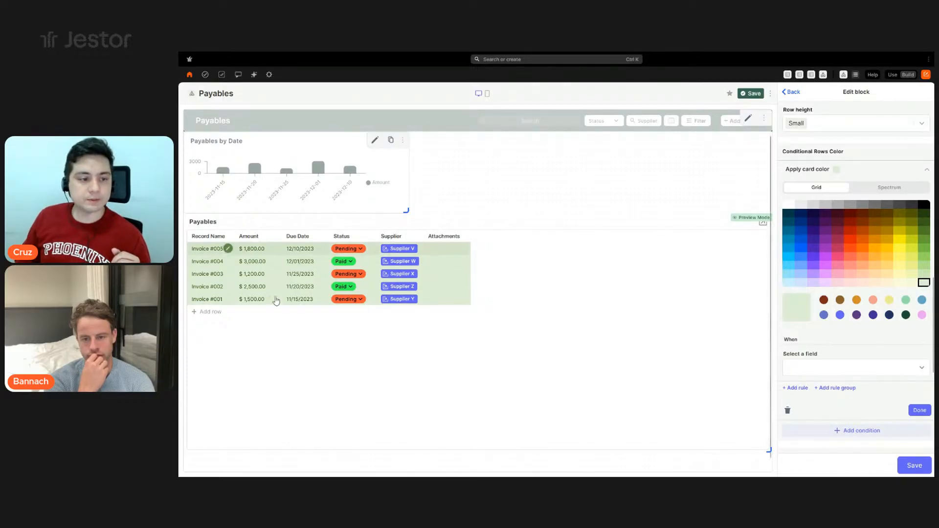
Make the light green row color apply when Due Date Is equal to Today
scroll(841, 304, down, 3)
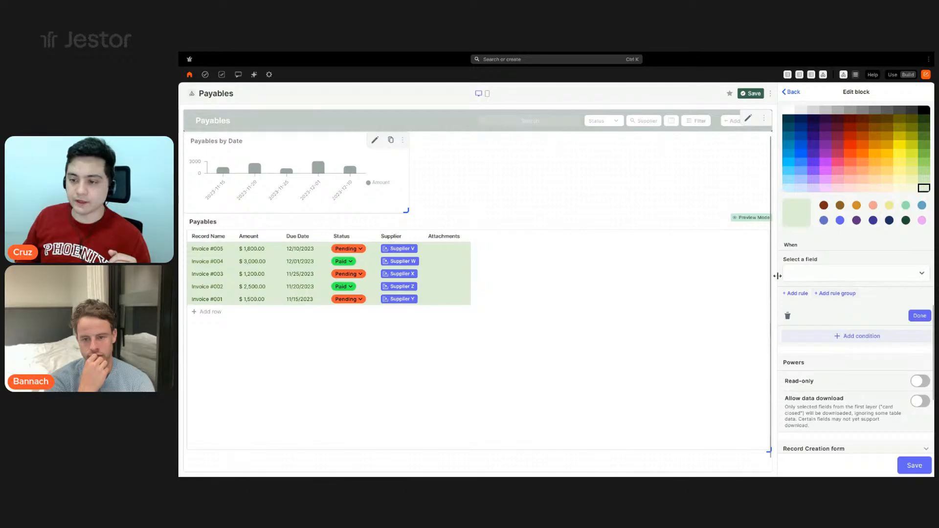
click(807, 276)
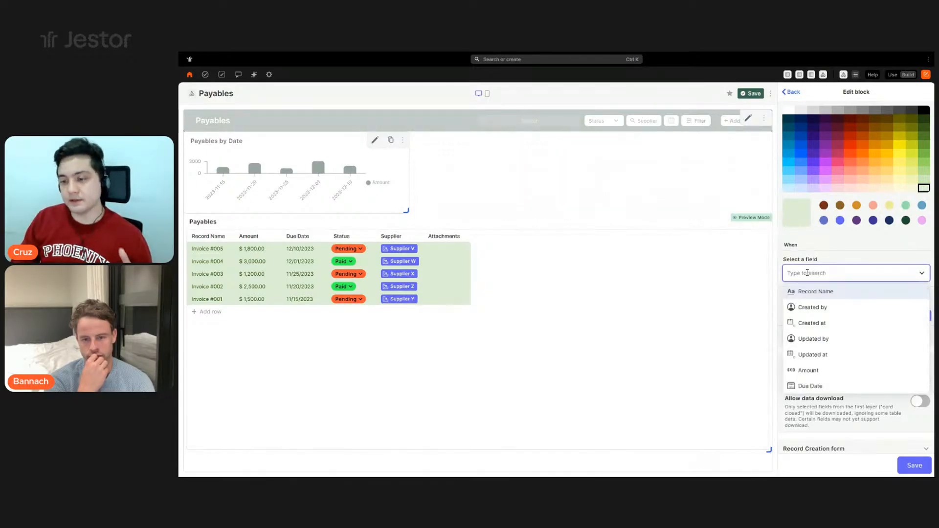
scroll(841, 357, down, 2)
click(830, 360)
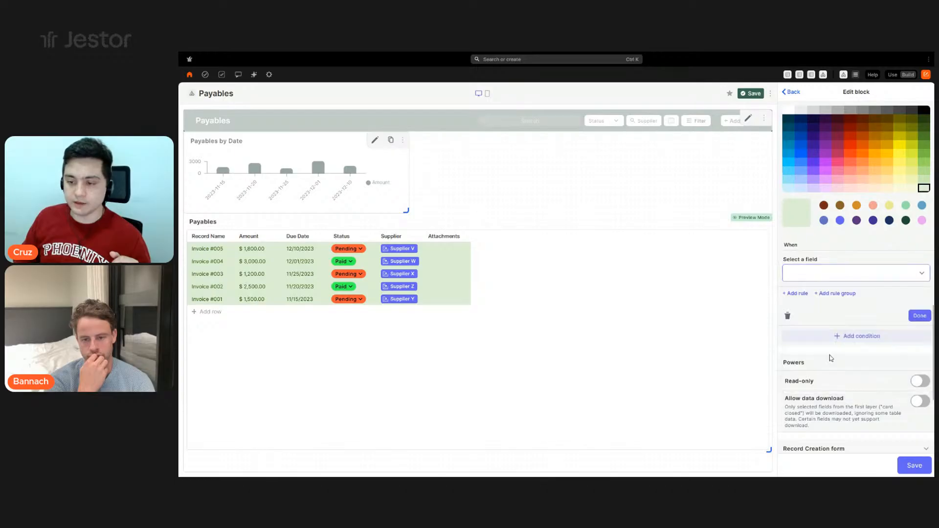
click(834, 342)
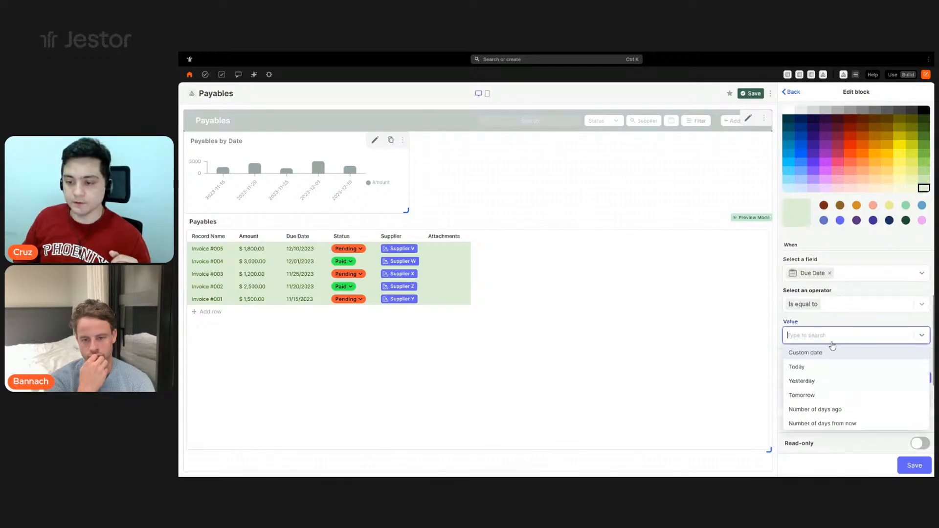
click(806, 368)
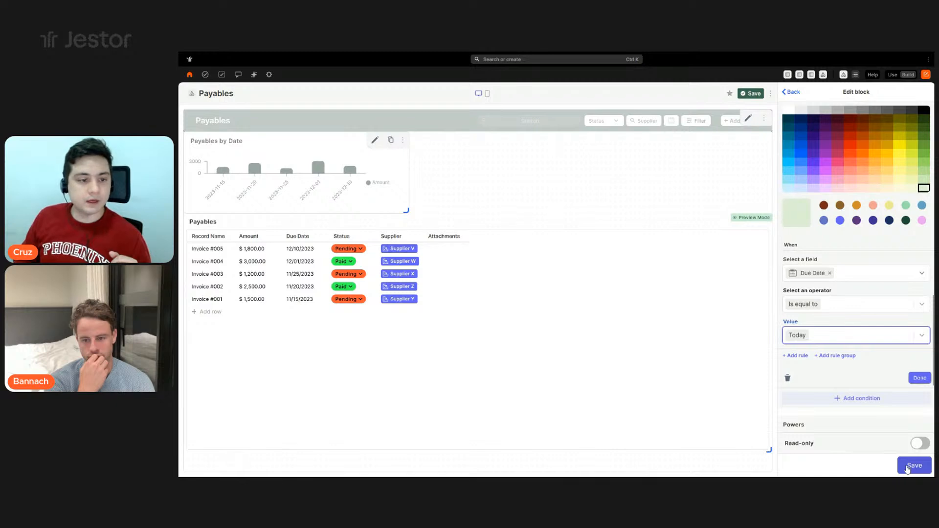
Change the due date of Invoice #005 to 06/11/2025 in the Payables table block
click(307, 252)
click(351, 251)
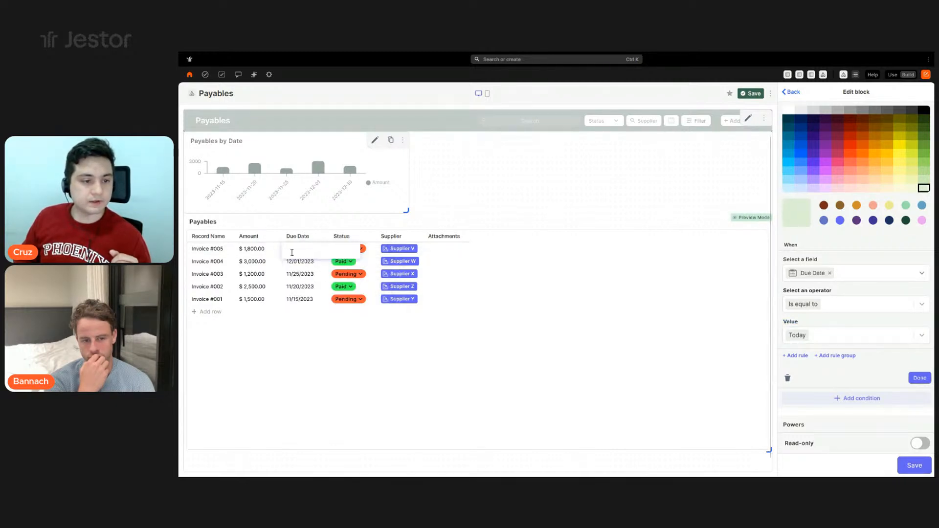
click(341, 310)
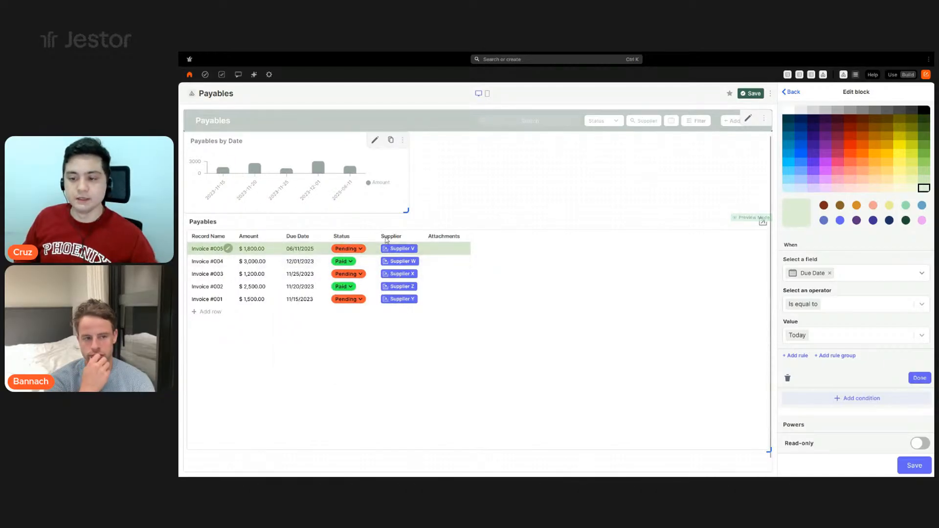
Finish the green color rule and add a second conditional row color in light orange
click(913, 379)
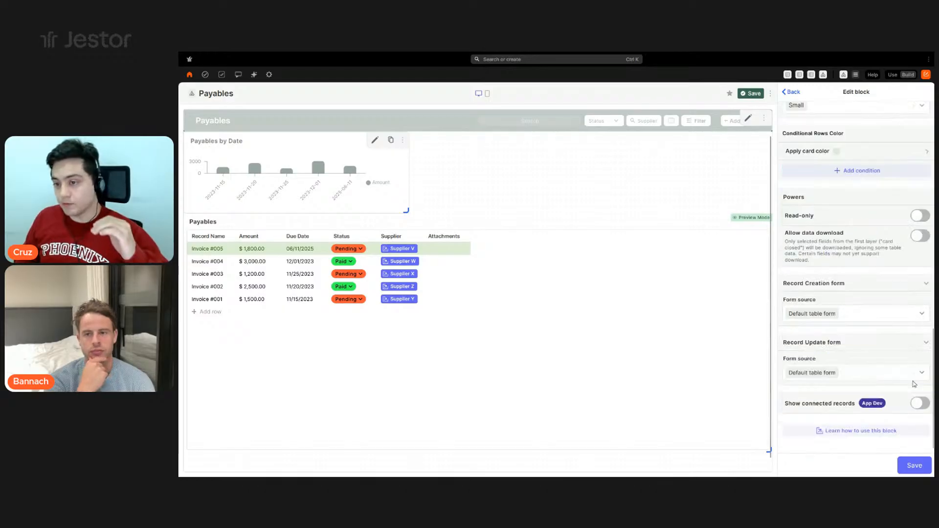
scroll(864, 274, up, 2)
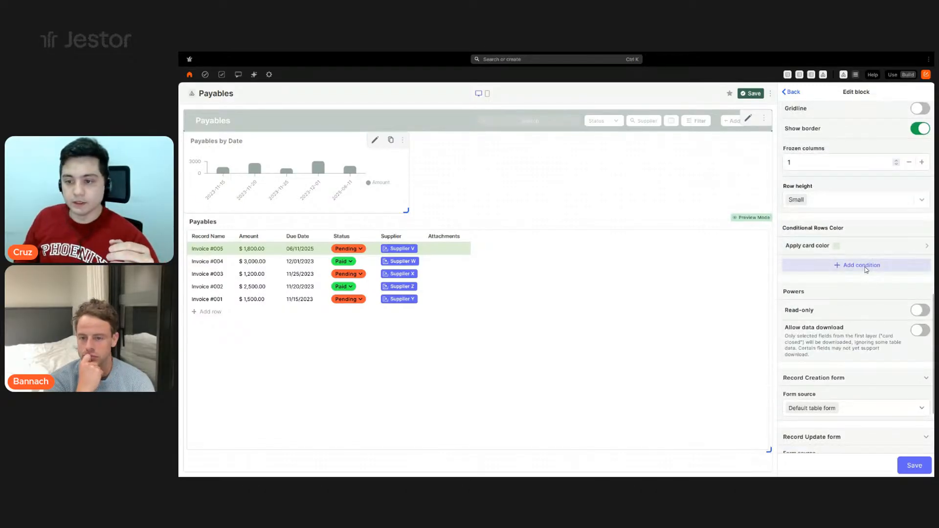
click(864, 267)
click(886, 378)
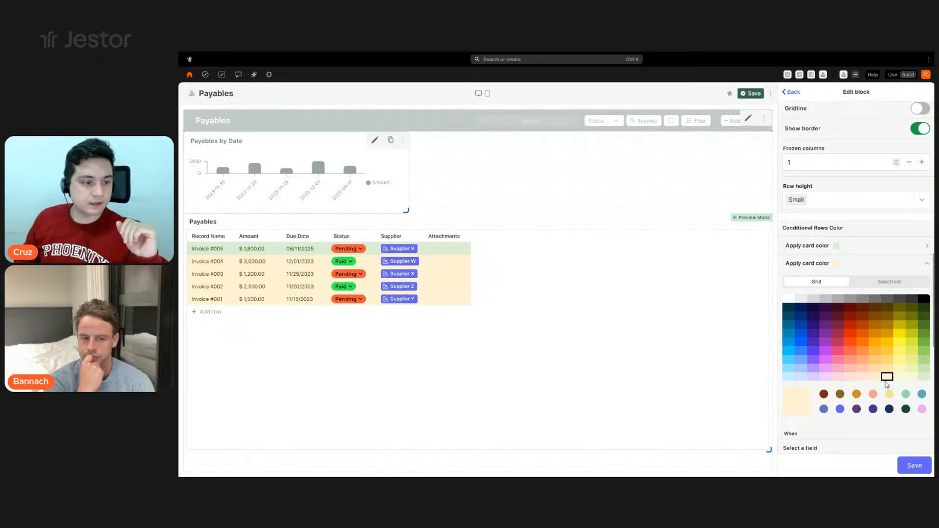
Make the light orange row color apply when Due Date Is within This week, and save the table block
scroll(855, 342, down, 3)
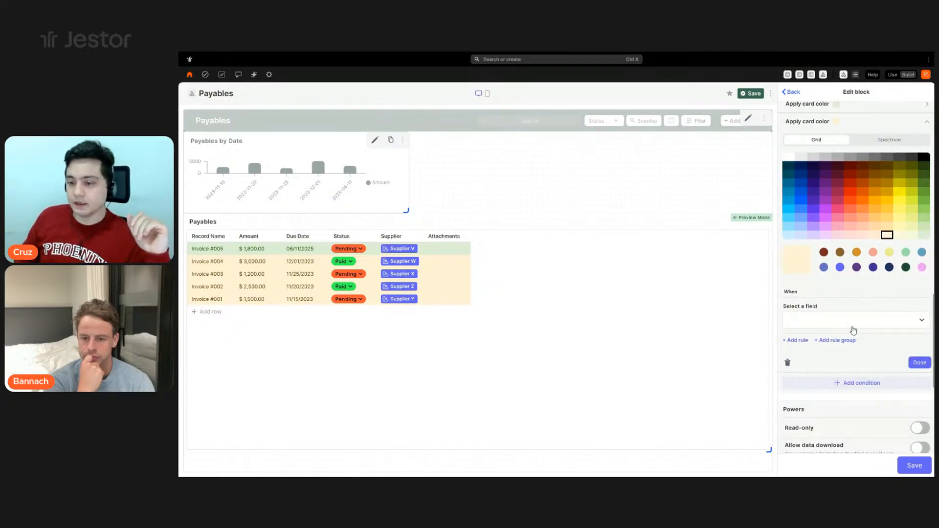
click(844, 319)
click(815, 401)
scroll(840, 327, down, 2)
click(840, 265)
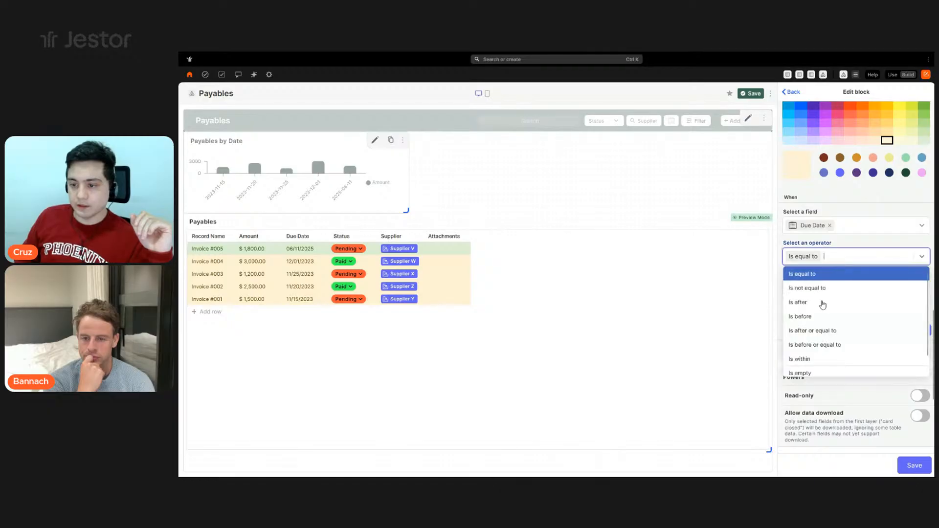
scroll(824, 323, down, 1)
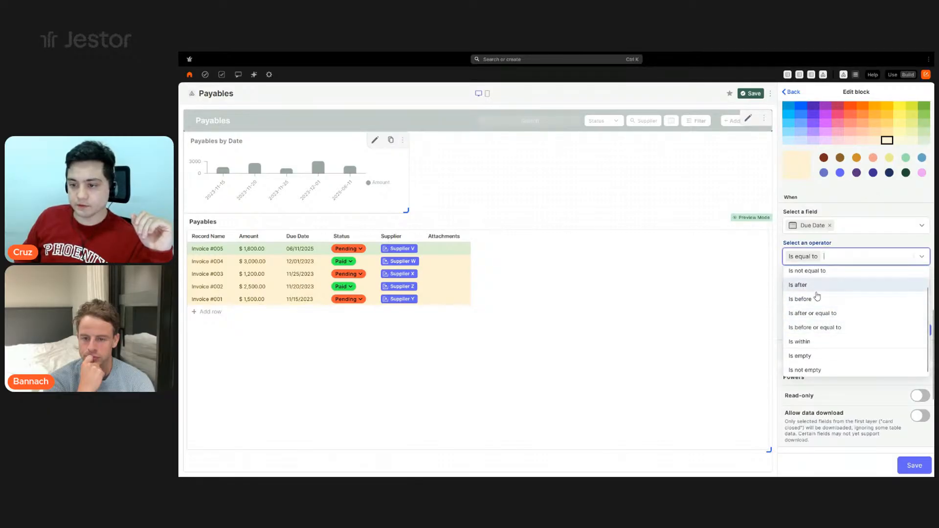
click(825, 342)
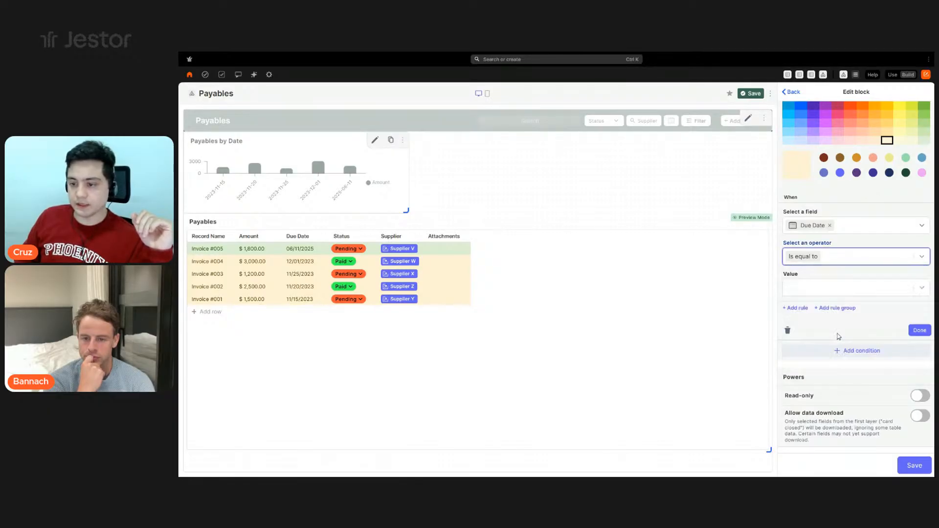
click(835, 291)
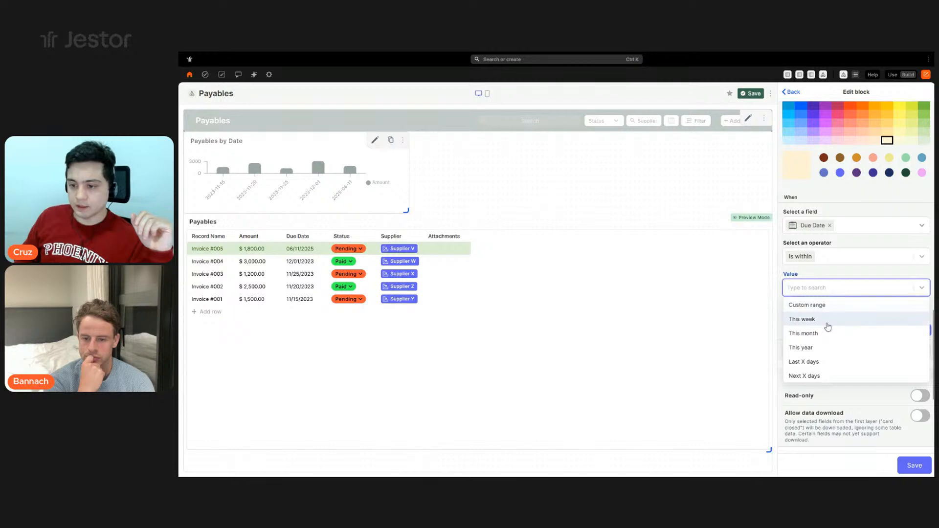
click(829, 322)
click(909, 465)
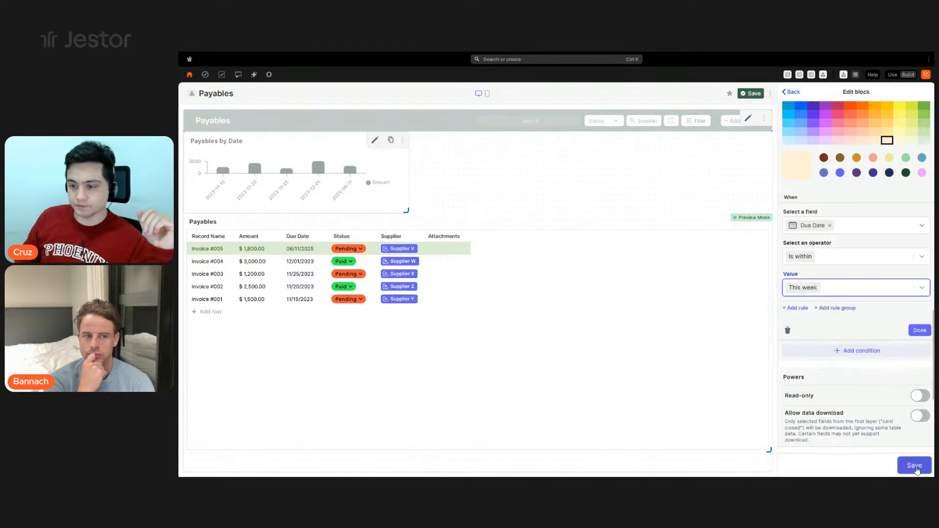
Change the due date of Invoice #004 to 06/13/2025 in the Payables table block
click(299, 261)
click(351, 263)
click(313, 263)
click(377, 326)
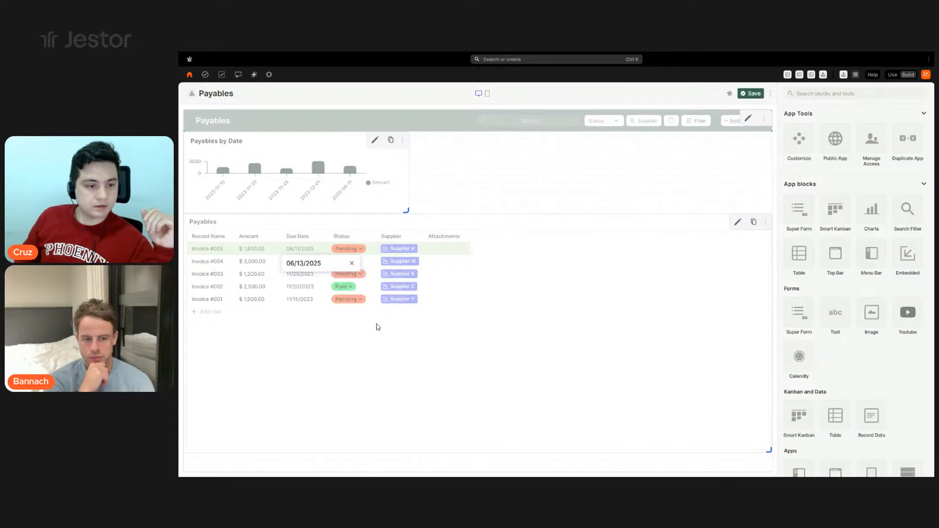
click(435, 346)
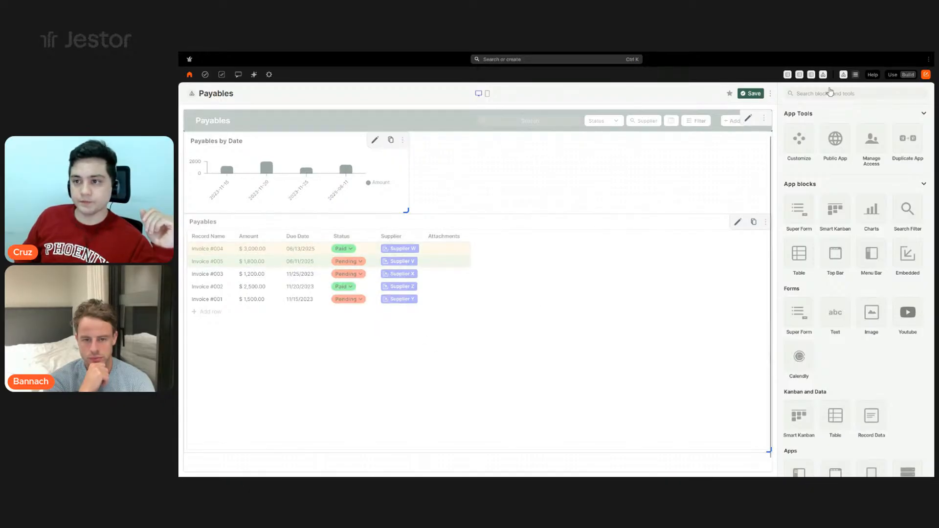
Save the Payables page layout and open the Payables page within the Finance App
click(752, 94)
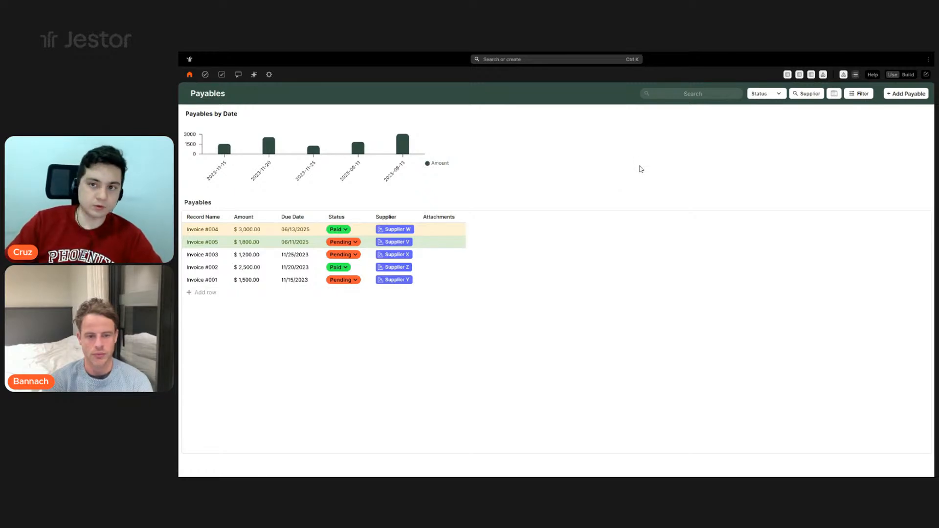
click(843, 75)
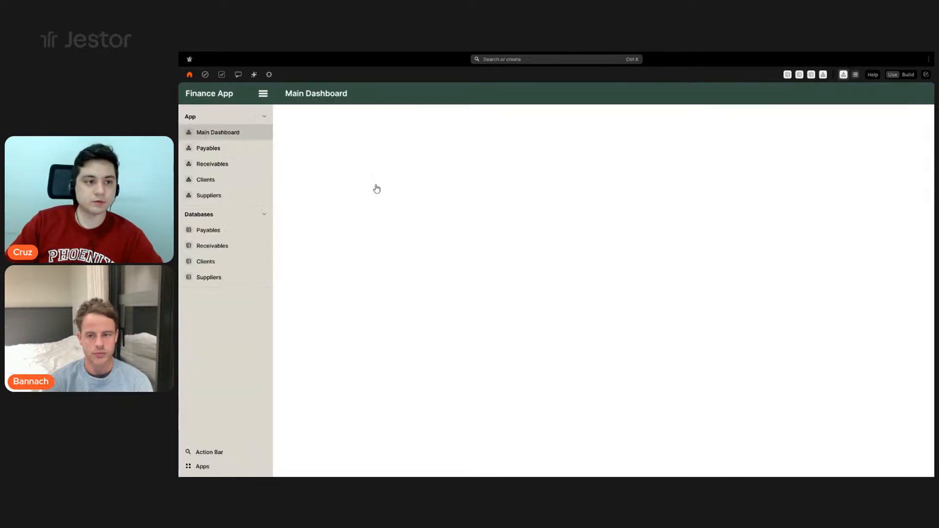
click(209, 149)
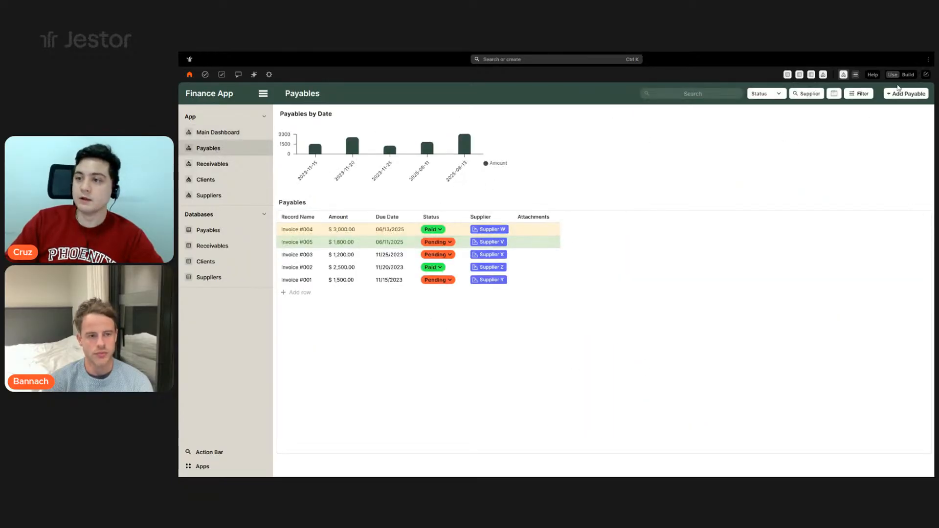
Turn on Allow data download for the Payables page's table block, saving both the block and the page
click(906, 76)
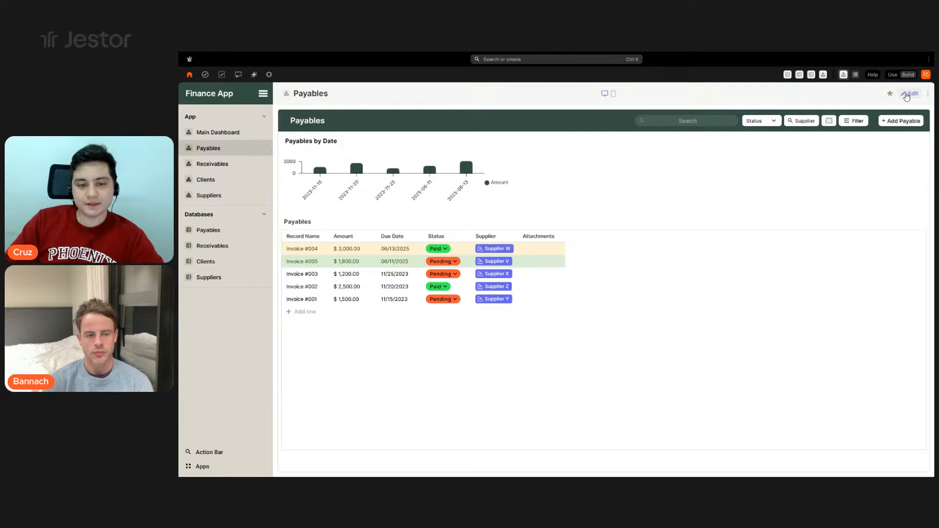
click(910, 93)
click(736, 224)
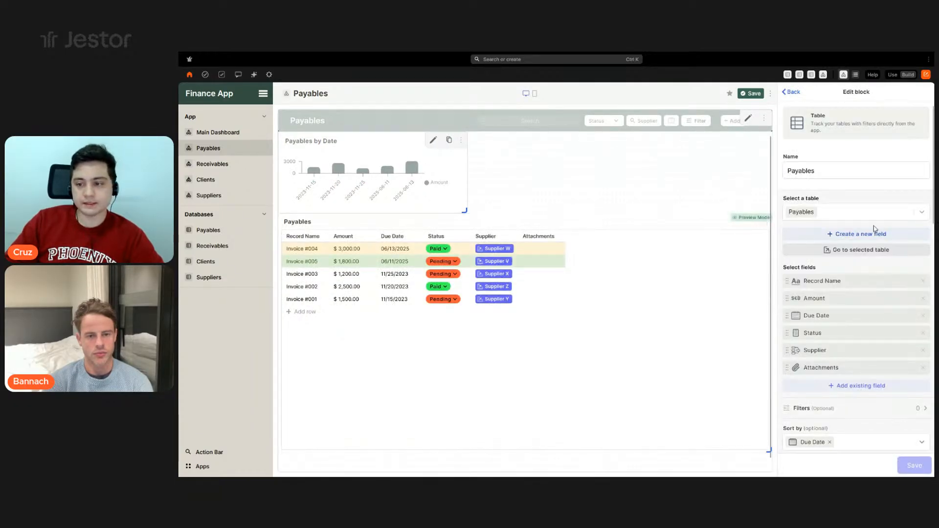
scroll(878, 231, down, 5)
scroll(881, 232, down, 3)
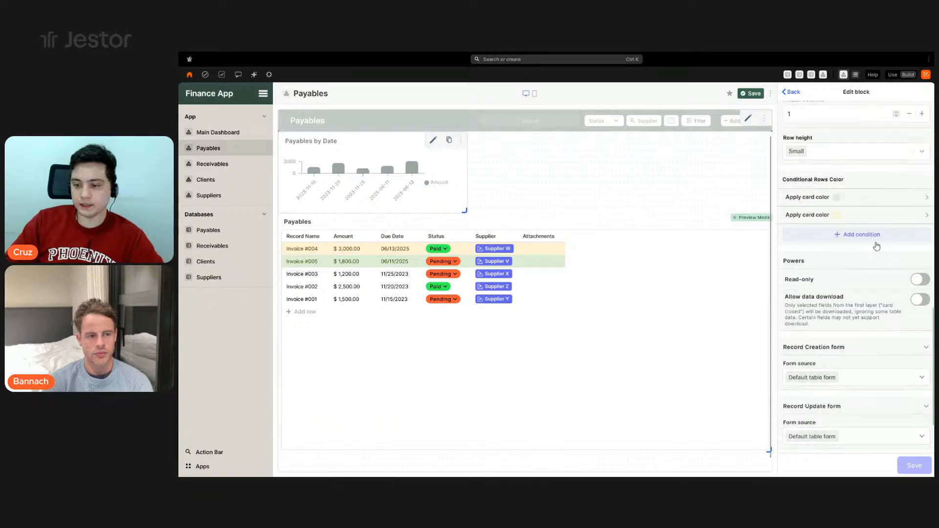
click(920, 296)
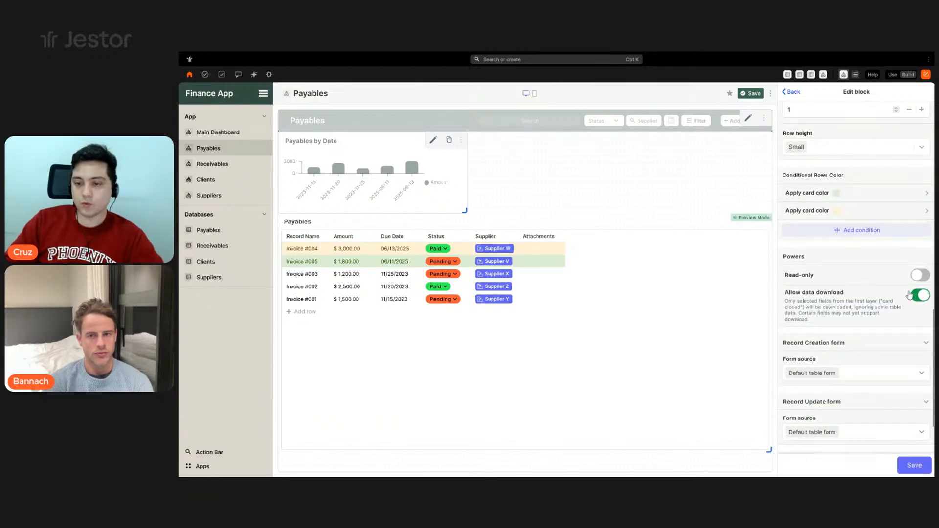
mouse_move(745, 225)
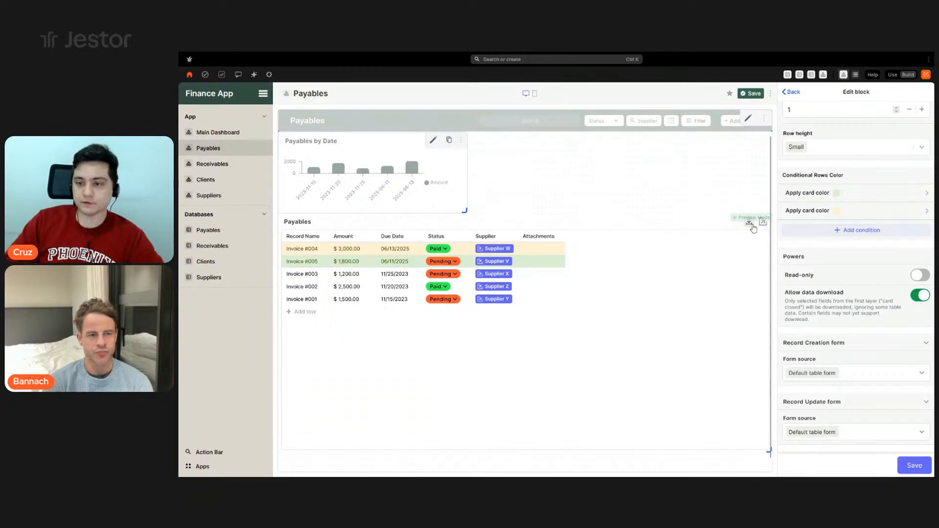
click(915, 465)
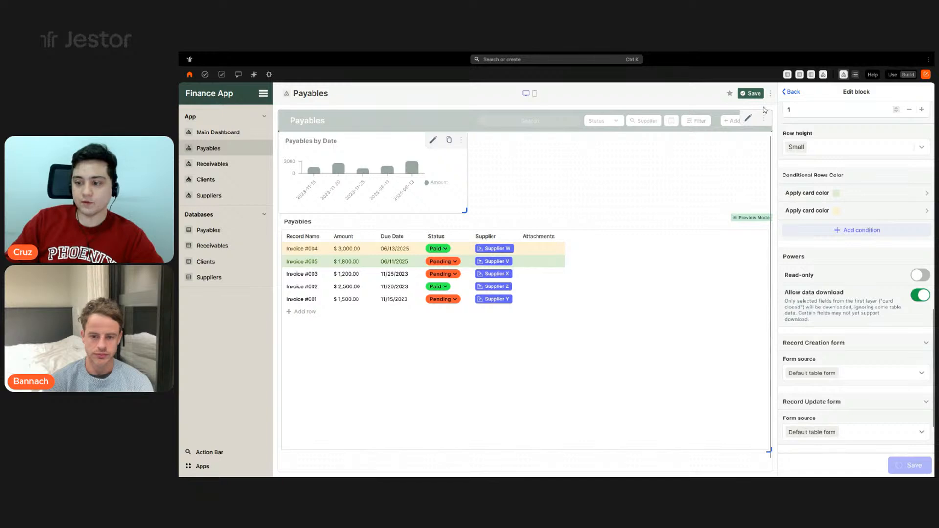
click(753, 95)
Back in use mode, request a download of the Payables table and filter the page by the Paid status
click(892, 76)
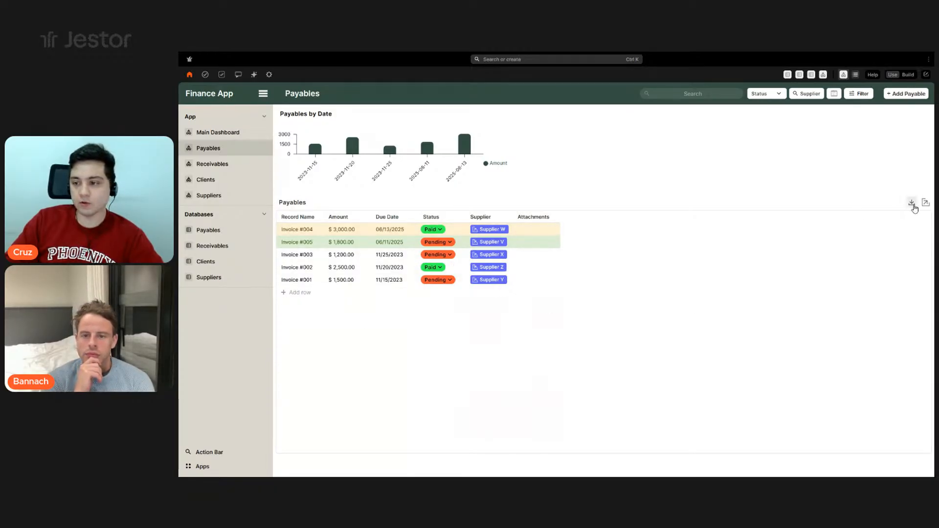
click(912, 206)
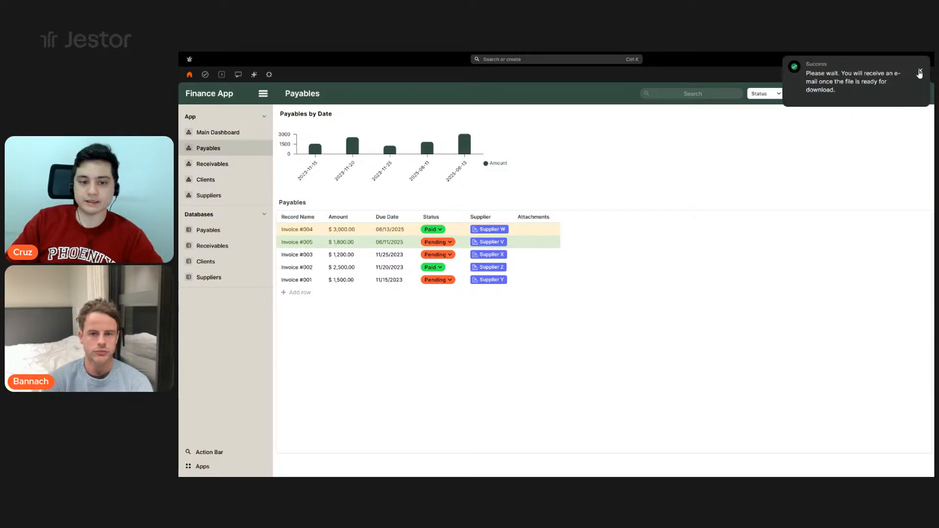
click(919, 73)
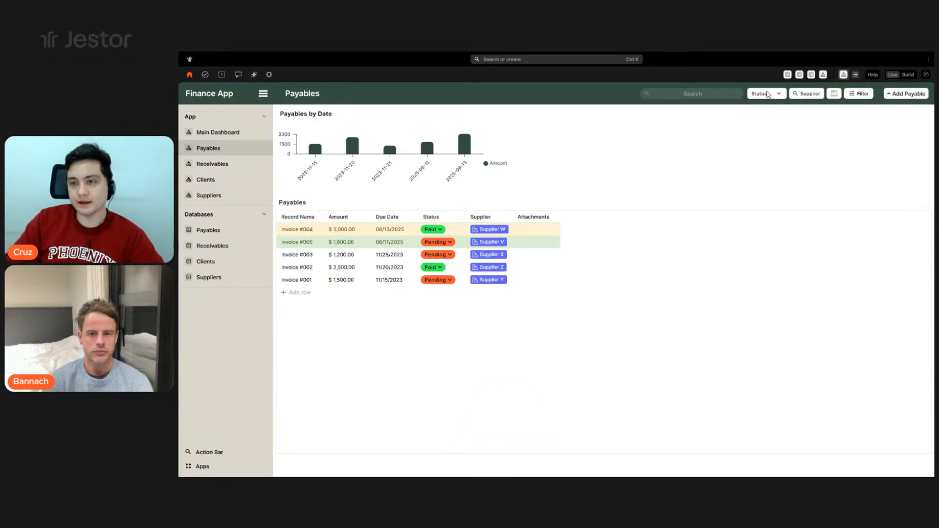
click(772, 95)
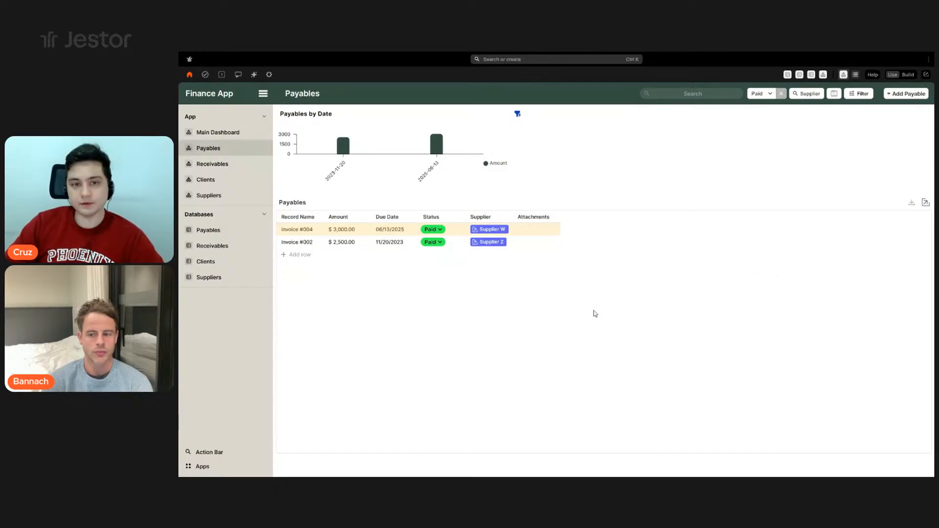
Delete the Add Receivable form block from the Receivables page and move the Receivables table block further down
click(224, 164)
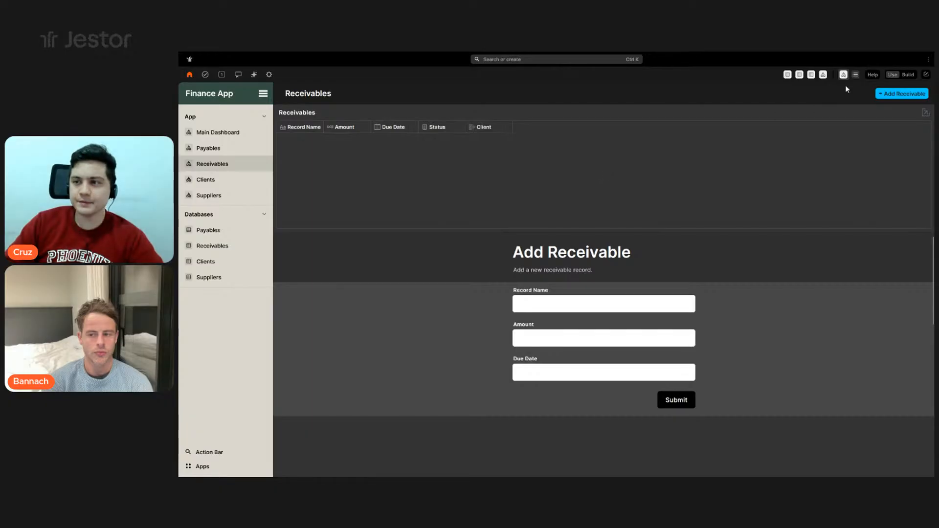
click(907, 74)
click(905, 94)
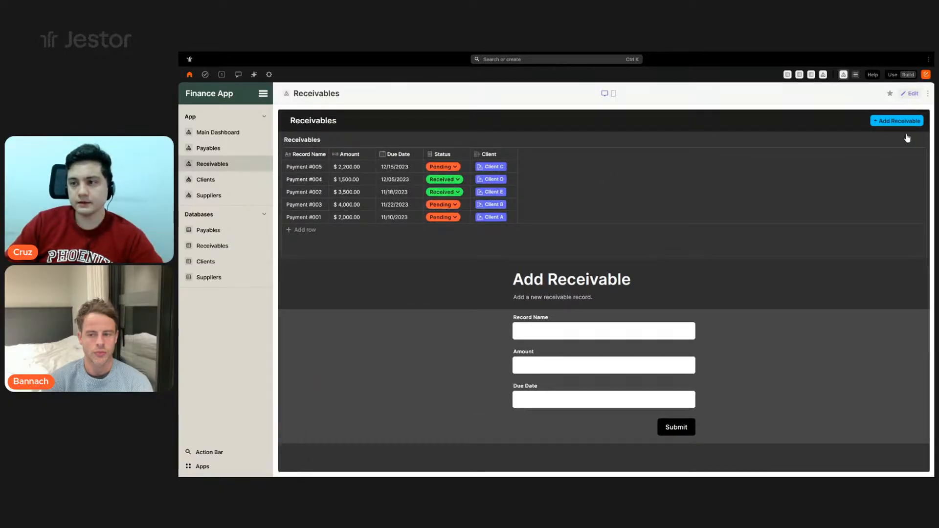
click(766, 268)
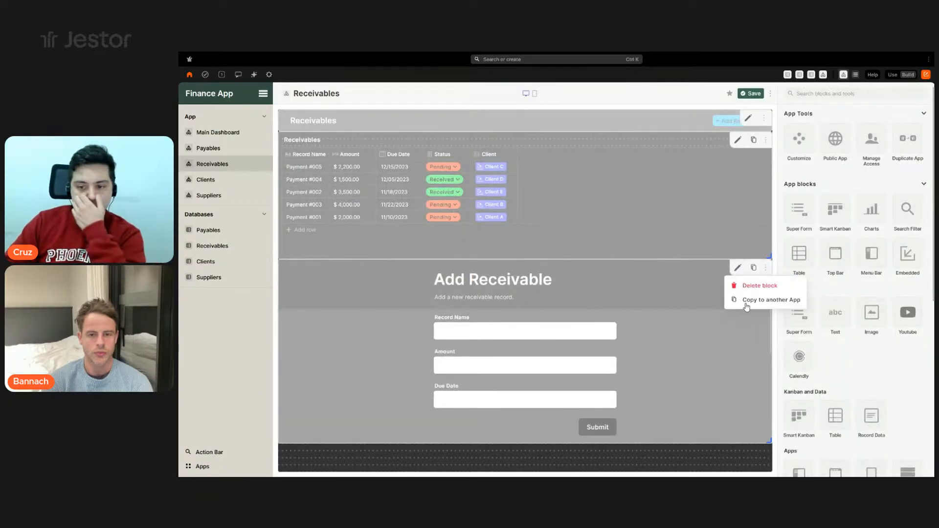
click(758, 283)
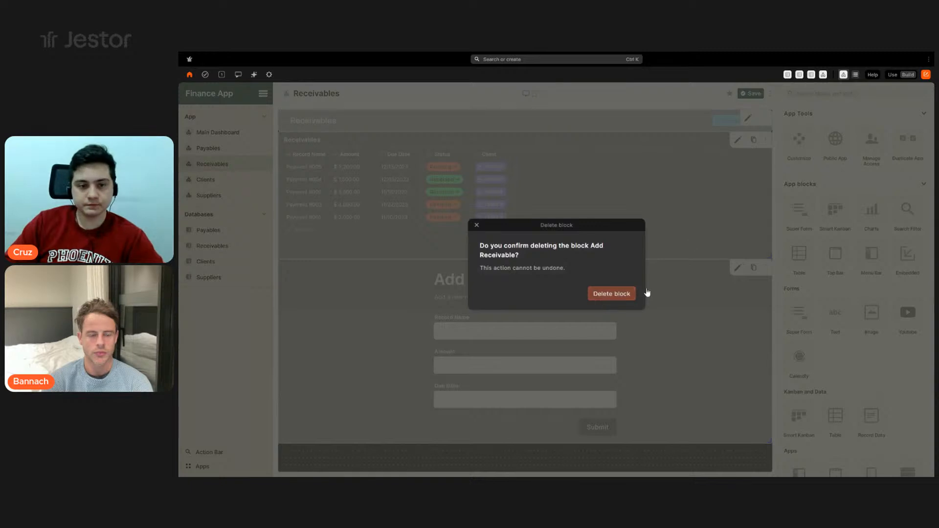
click(628, 293)
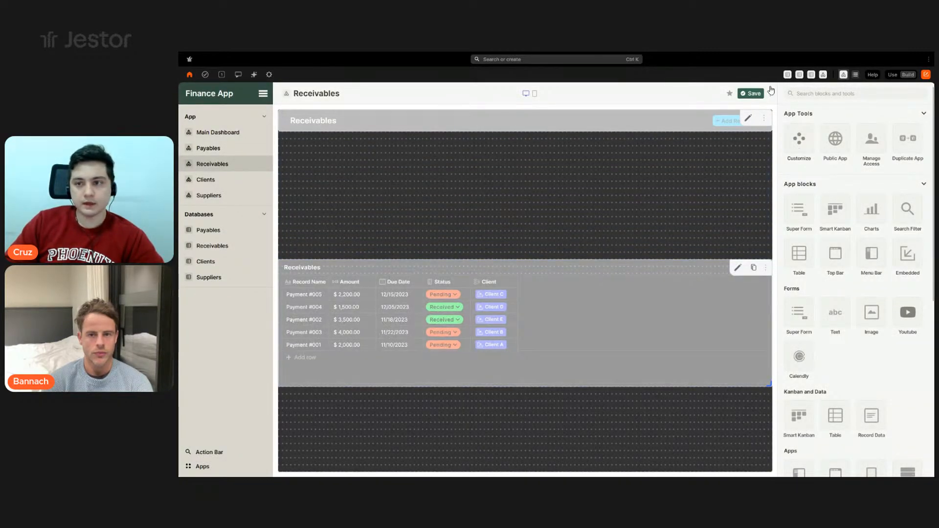
Set the Receivables title bar color to #344e41 and its add-record button color to white, saving the block
click(748, 119)
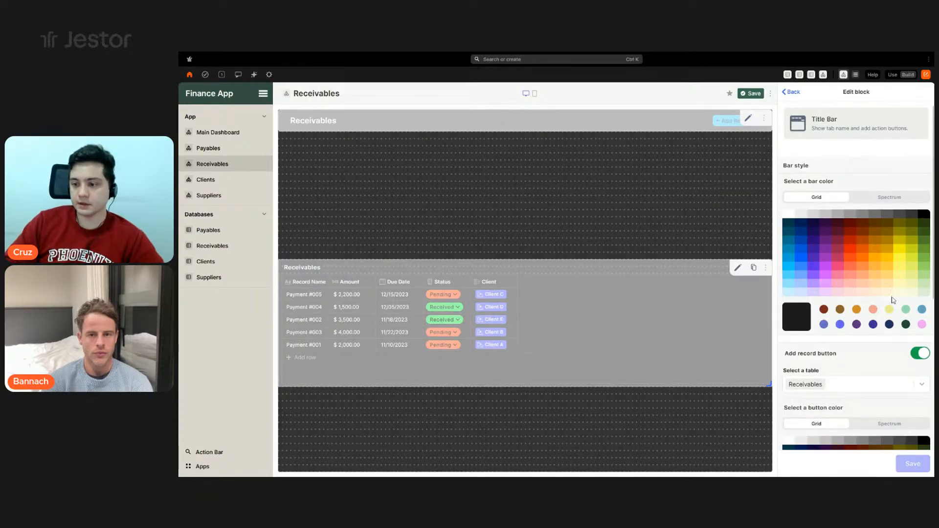
click(900, 201)
double_click(908, 289)
text(#344e41)
scroll(853, 352, down, 1)
scroll(853, 352, down, 3)
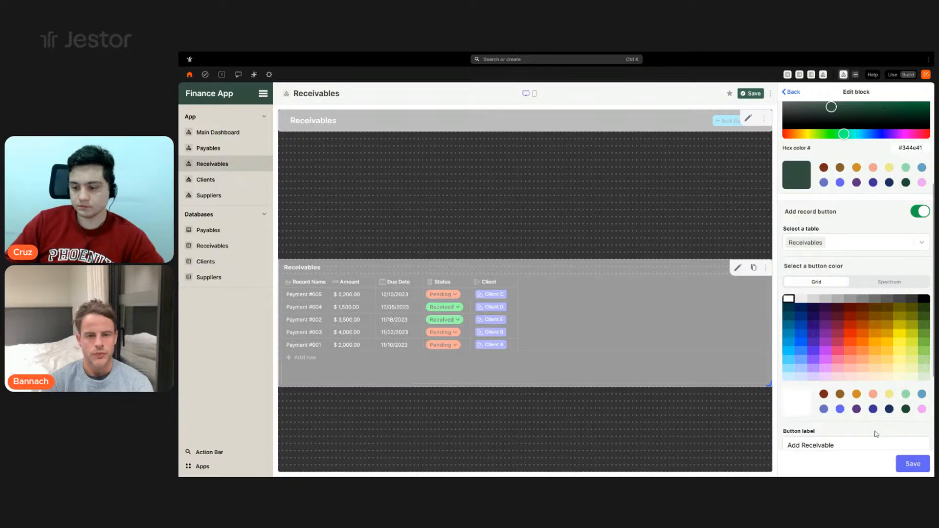
scroll(905, 440, down, 1)
scroll(908, 455, down, 1)
click(911, 464)
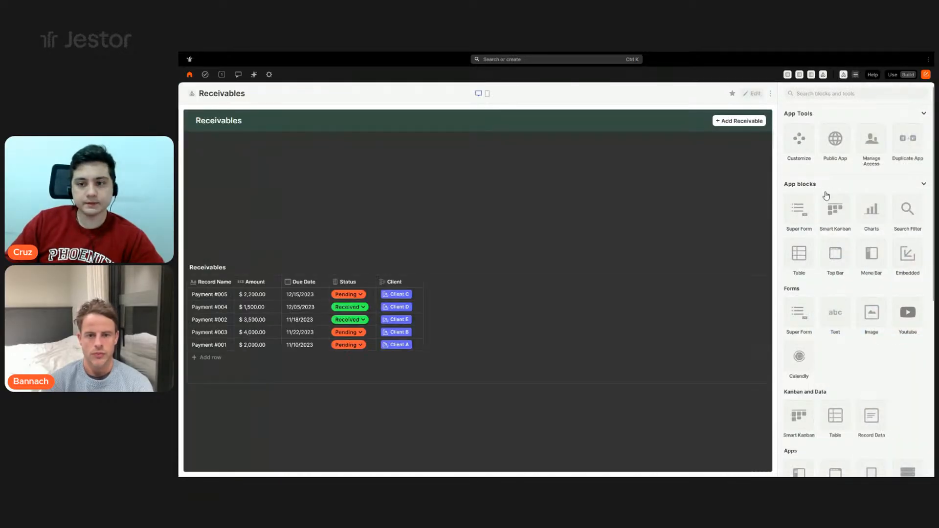
Customize the Receivables app with a white background and page scrolling disabled in desktop, saving the settings
click(788, 244)
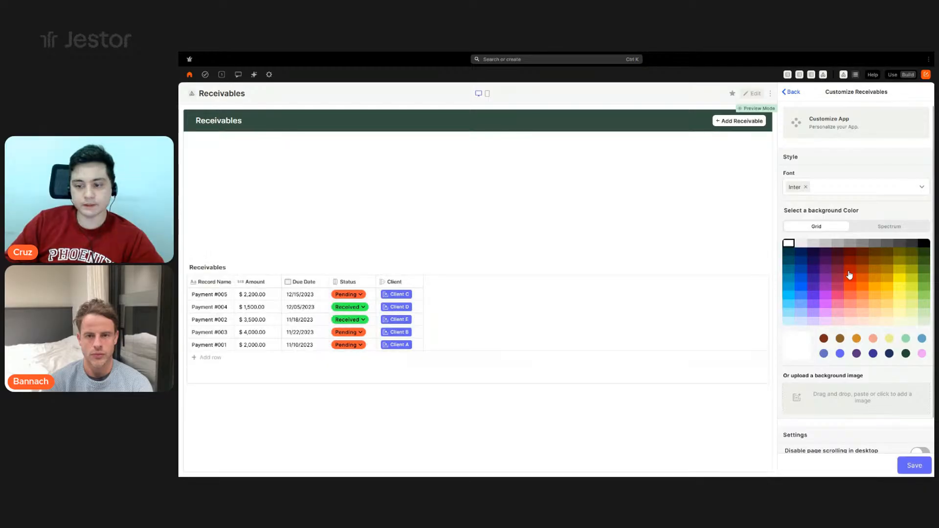
scroll(831, 371, down, 1)
click(919, 421)
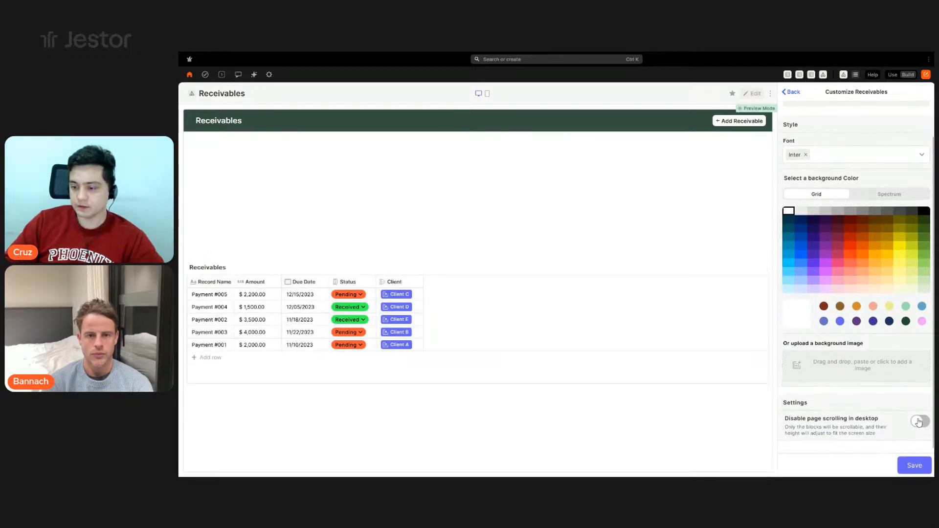
click(906, 465)
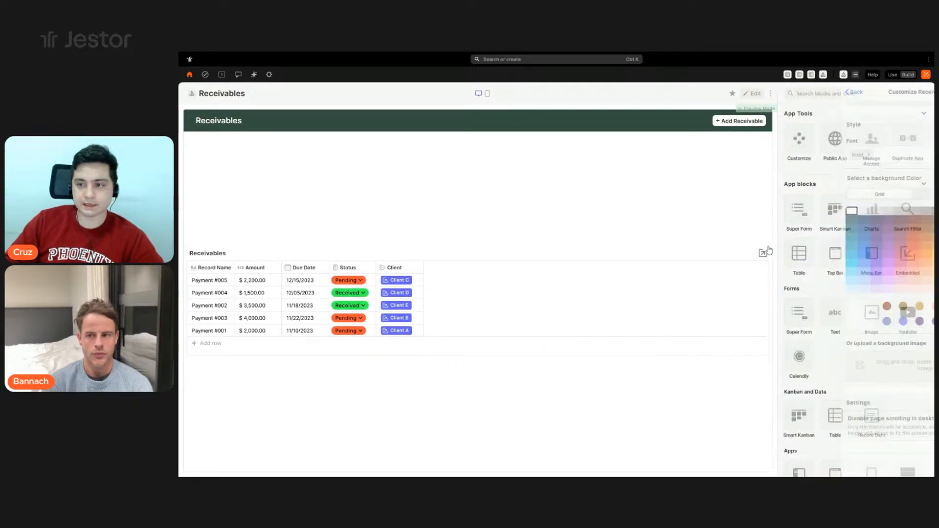
Add a chart block above the Receivables table, name it "Receivables by Day" and use the Receivables table as its data source
click(871, 211)
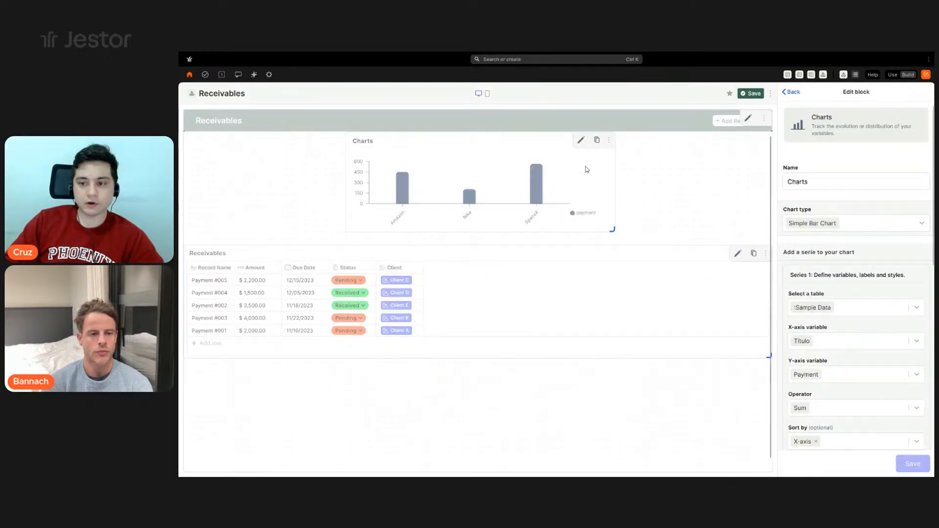
double_click(798, 183)
text(Receivables by Day)
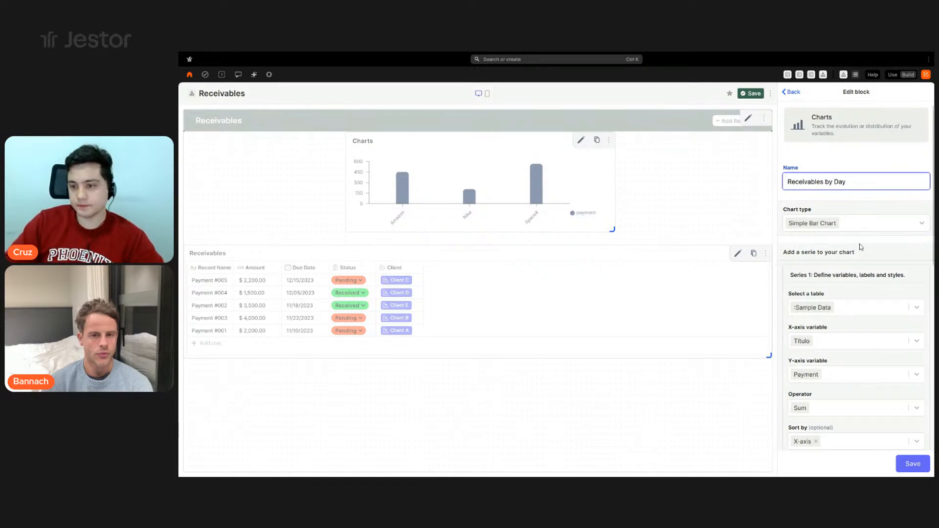
click(871, 311)
text(ece)
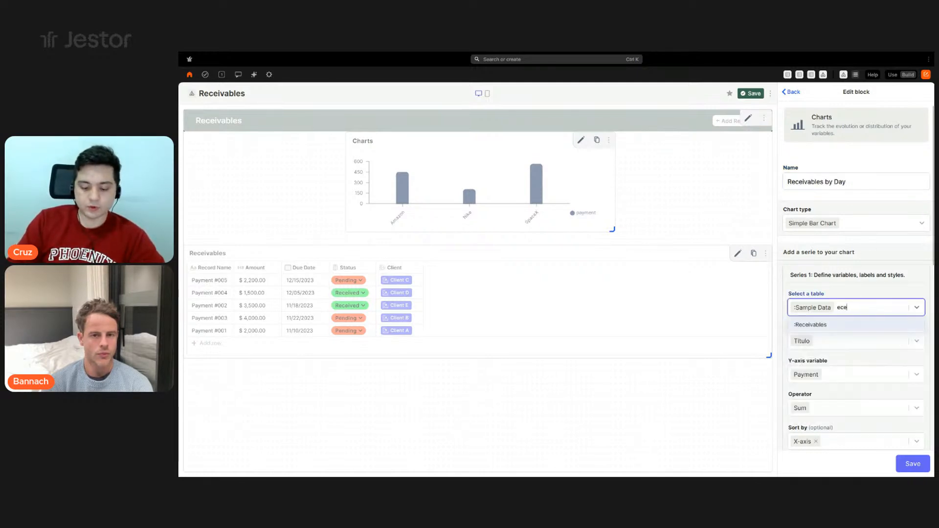
click(866, 325)
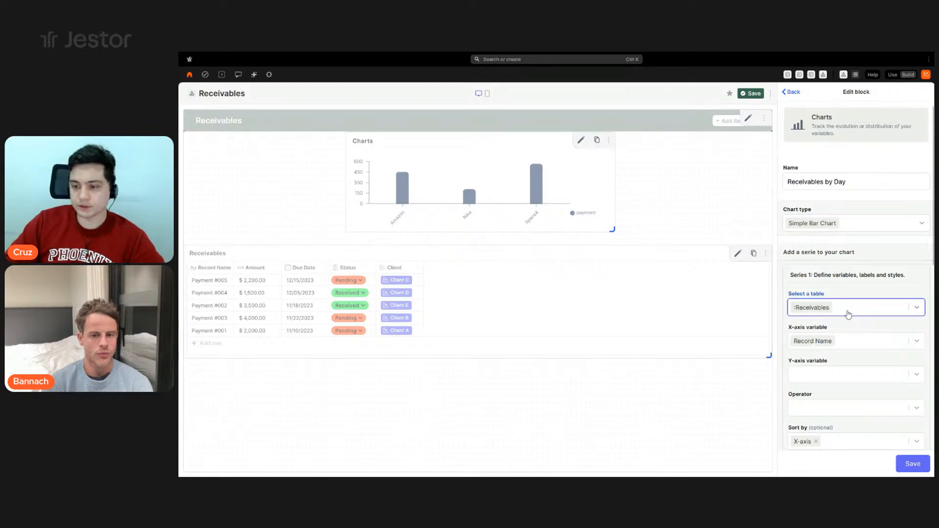
Set the chart series' X-axis variable to Due Date and its Y-axis variable to Amount
scroll(849, 293, down, 3)
click(830, 206)
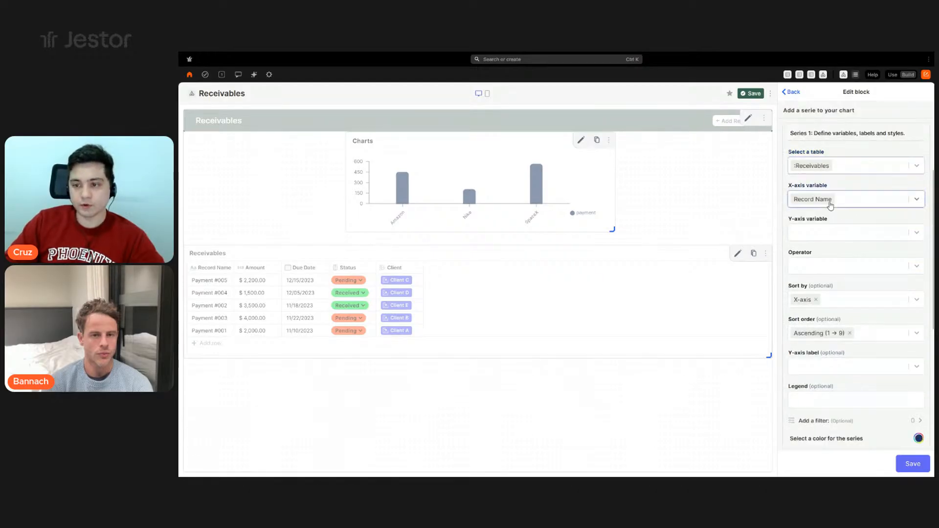
scroll(845, 254, down, 2)
click(814, 285)
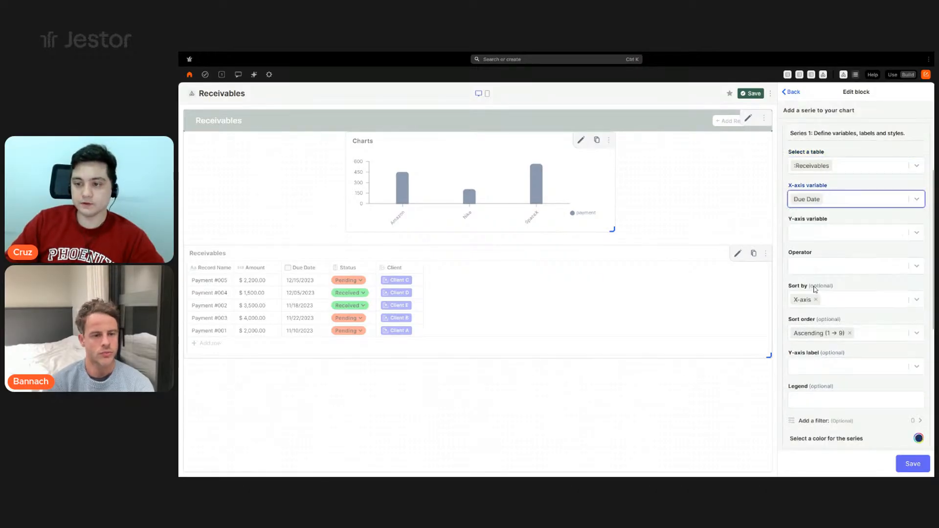
click(834, 233)
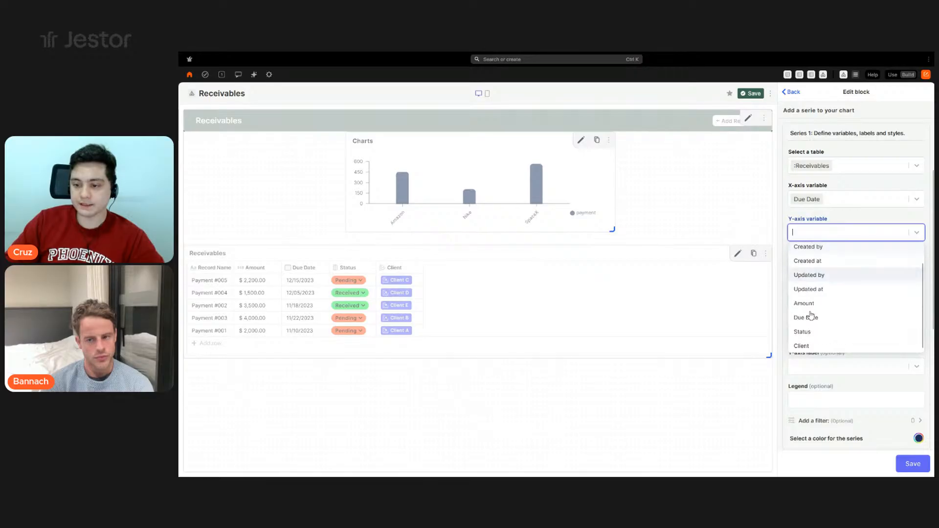
click(811, 319)
Set the series legend to "Amount" and its color to dark green
scroll(850, 277, down, 3)
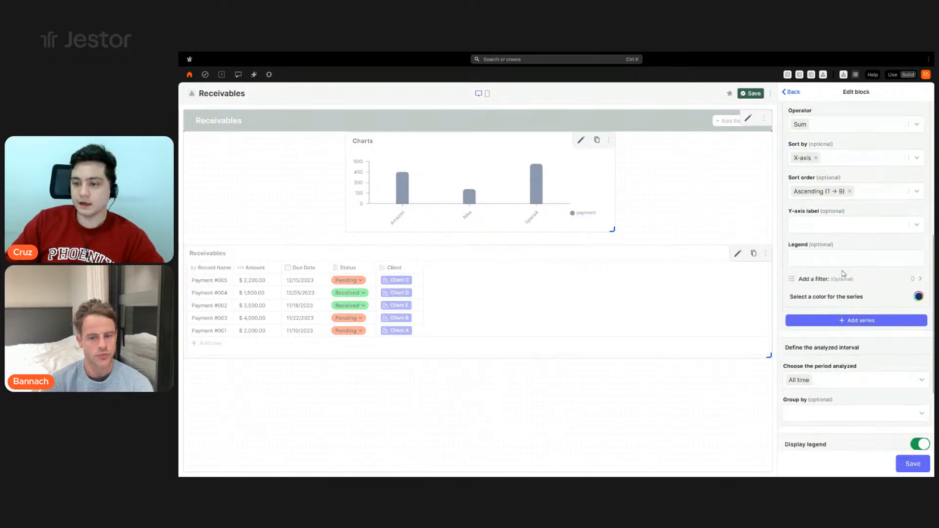
click(851, 253)
text(Amount)
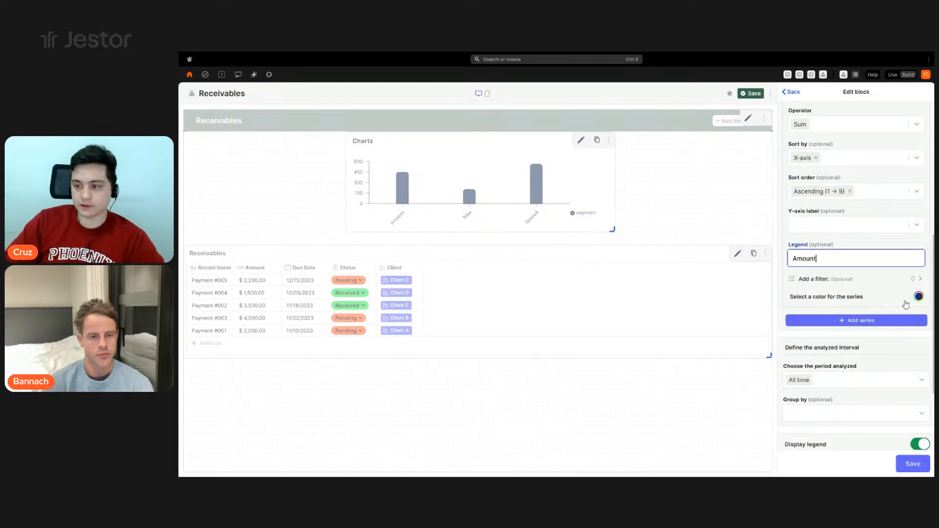
click(918, 297)
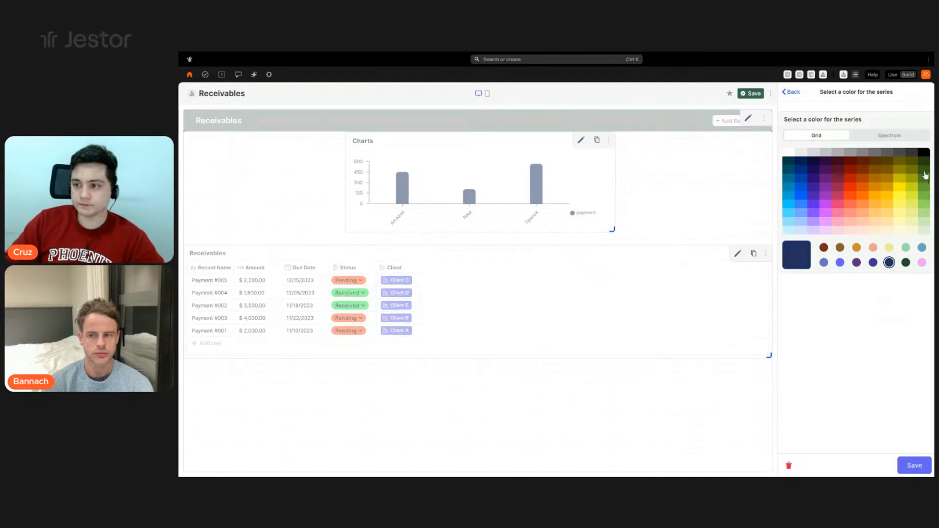
click(888, 135)
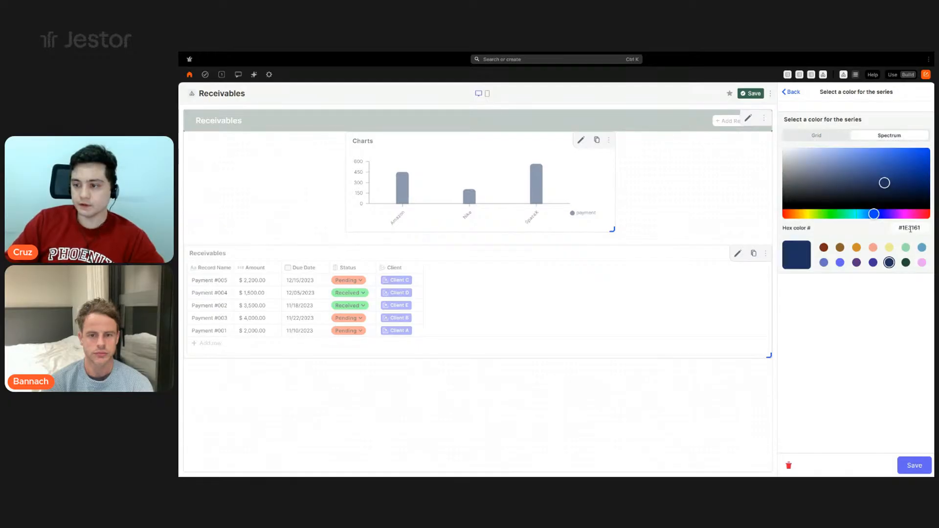
click(907, 465)
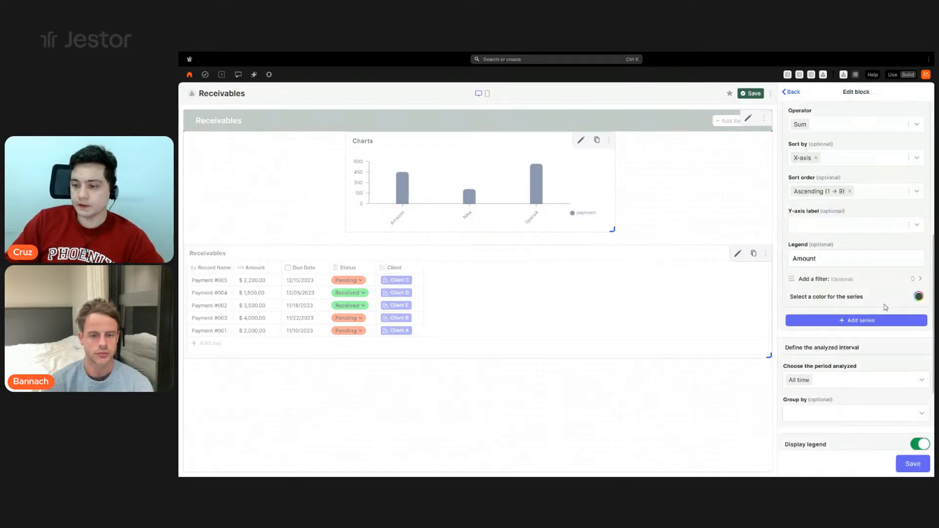
Turn on Display value on top, save the chart and move it to the left edge above the Receivables table
scroll(879, 310, down, 2)
scroll(879, 310, down, 2)
click(921, 323)
scroll(876, 389, down, 1)
click(911, 463)
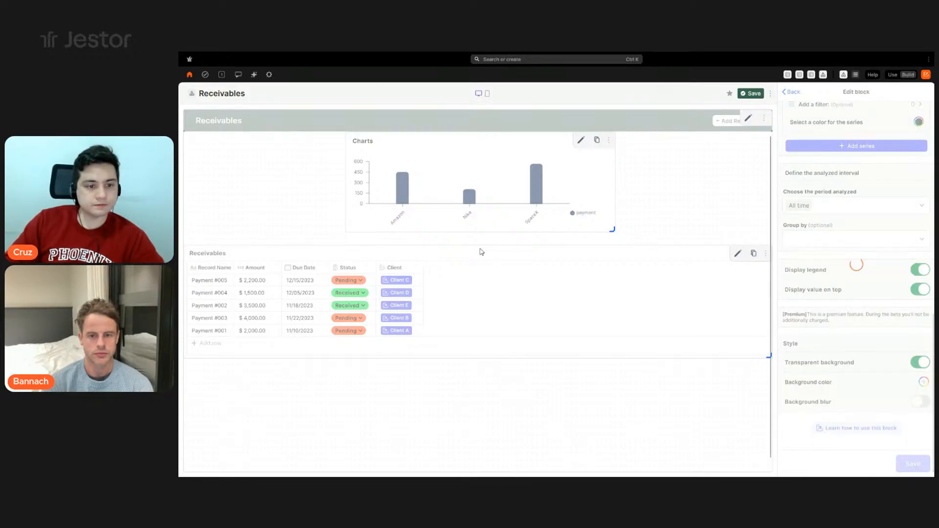
drag(444, 148, 289, 148)
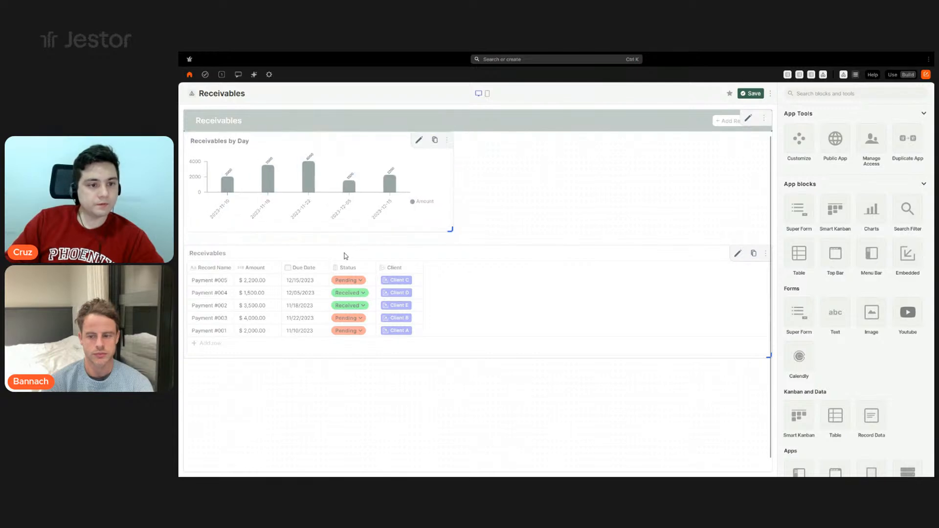
Extend the Receivables table block down the page and start a Search Filter block named "Custom Search Filter"
drag(766, 343, 776, 458)
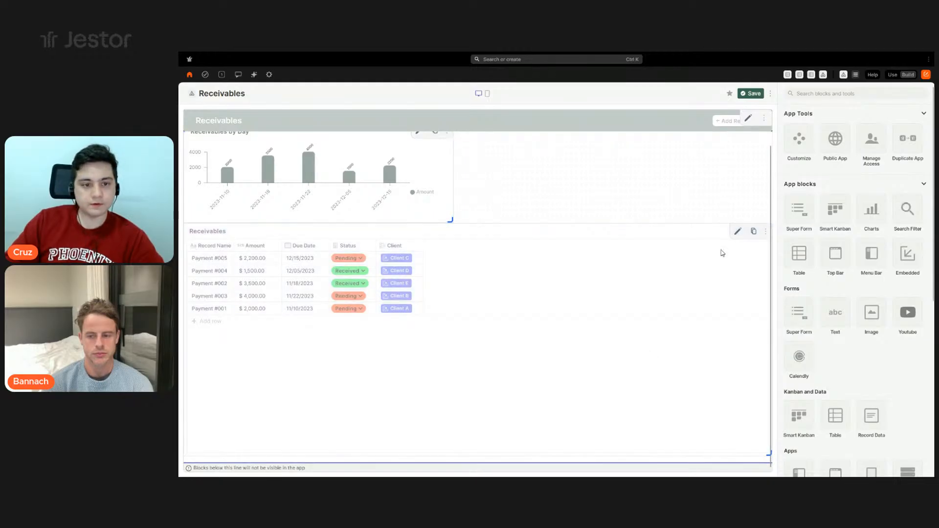
click(843, 180)
text(Custom Search )
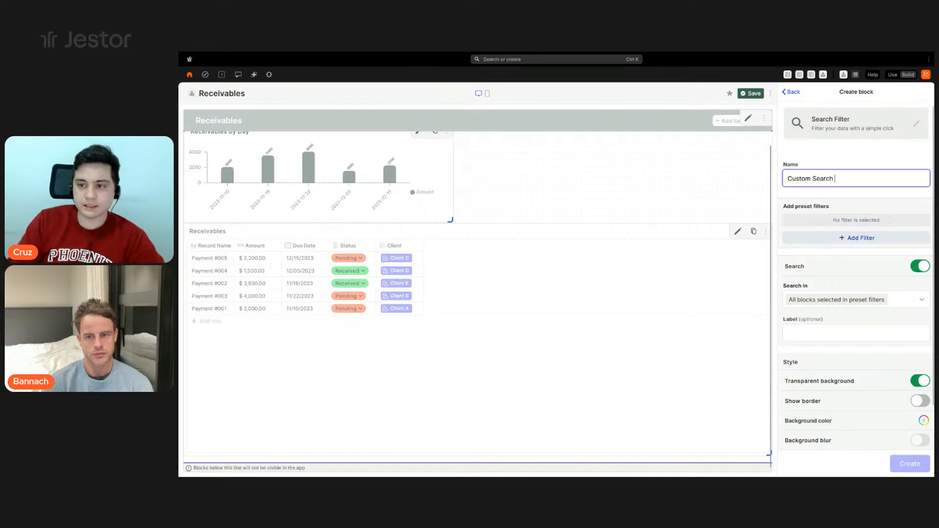
text(Filter)
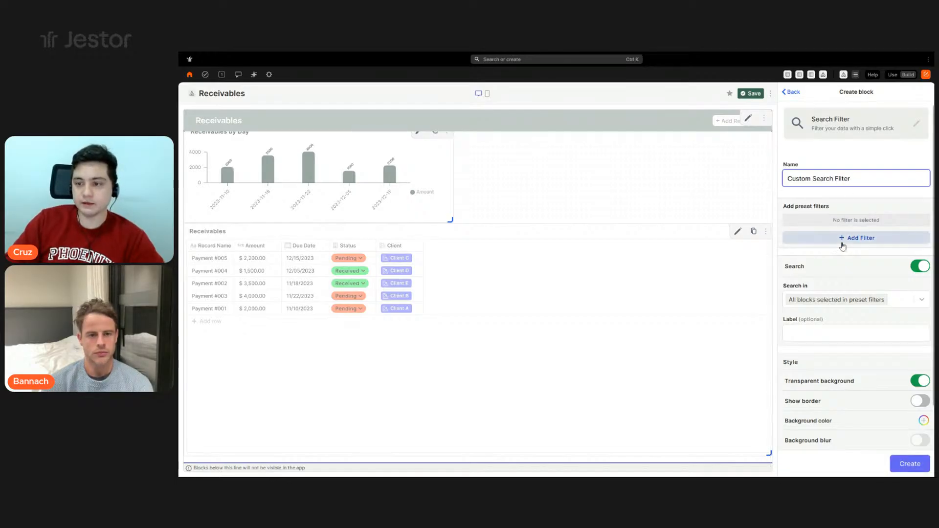
Start a preset filter named "Status" with a white button and the Select from field filter type
click(846, 240)
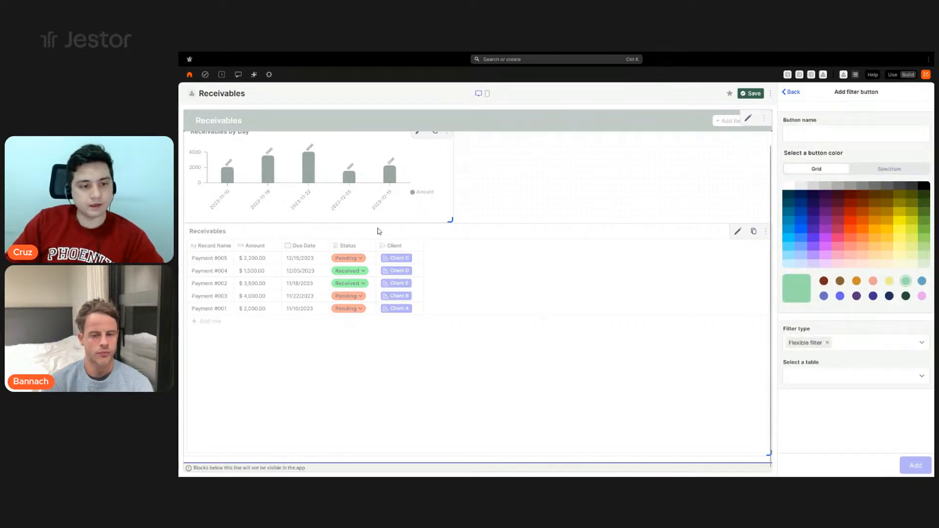
click(829, 131)
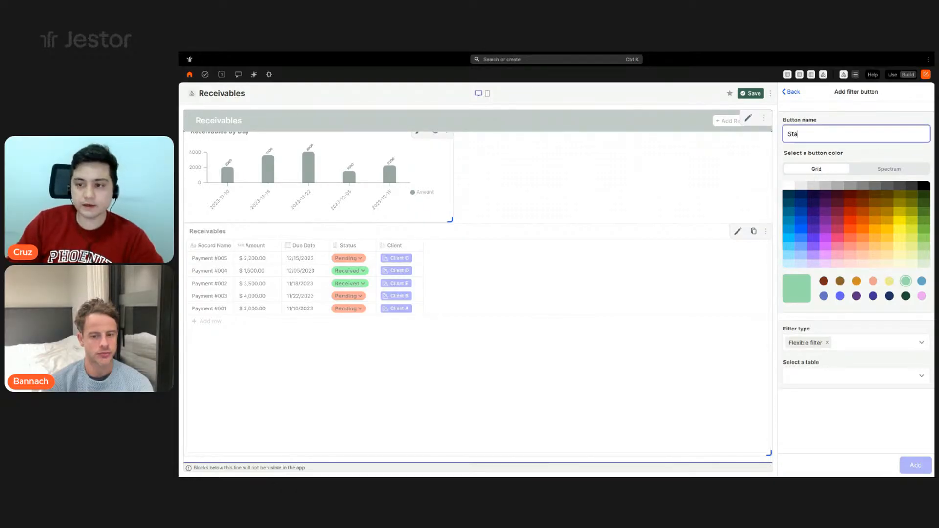
click(786, 186)
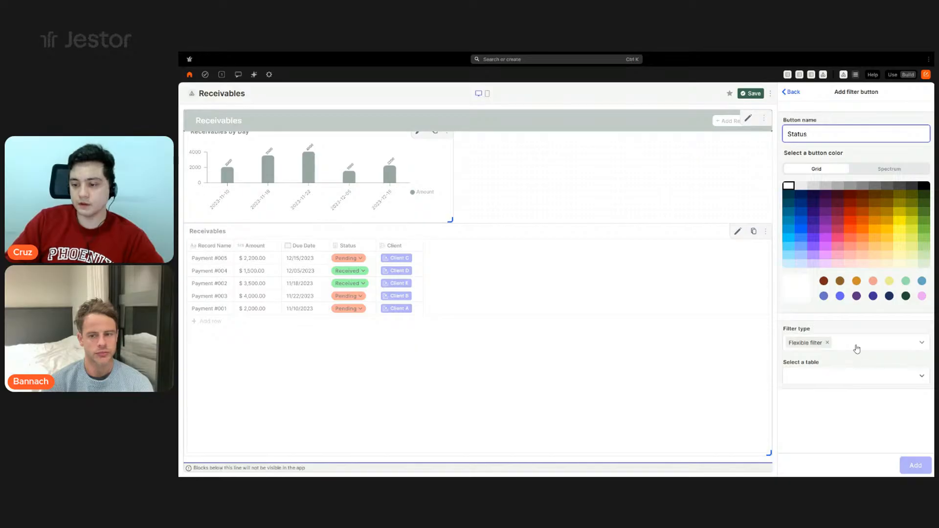
click(855, 345)
click(825, 394)
Set the Status filter's field table to Receivables and its field to Status
click(840, 383)
text(ree)
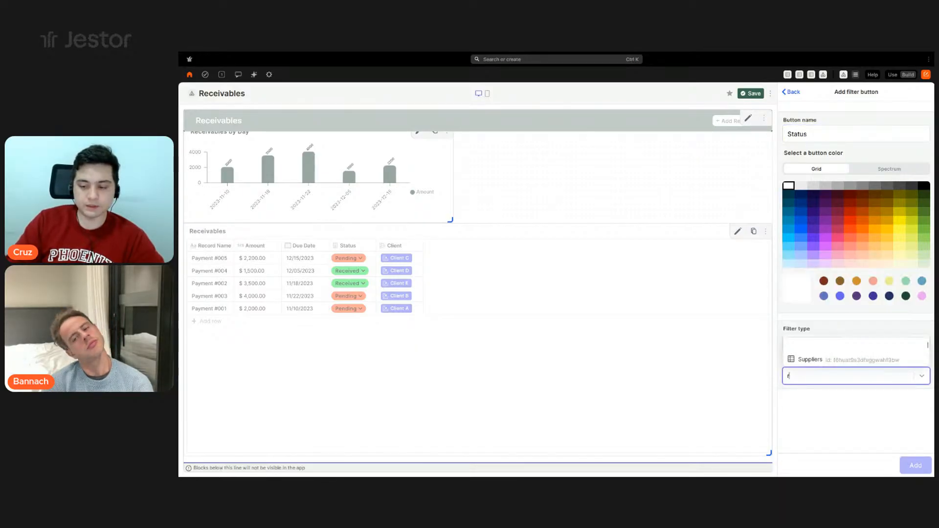
key(BackSpace)
text(c)
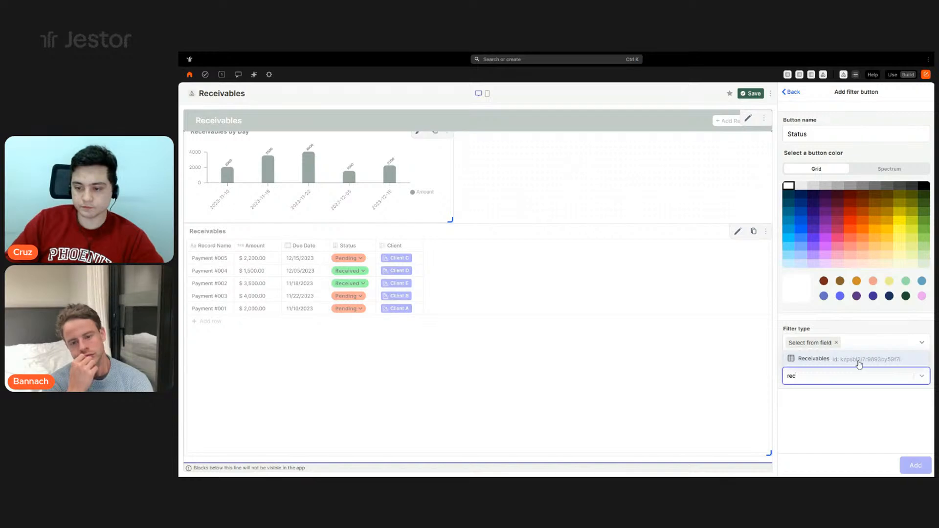
click(797, 359)
click(834, 416)
click(809, 427)
Apply the Status filter to the Status (Receivables) field of the Receivables by Day chart
scroll(860, 372, down, 3)
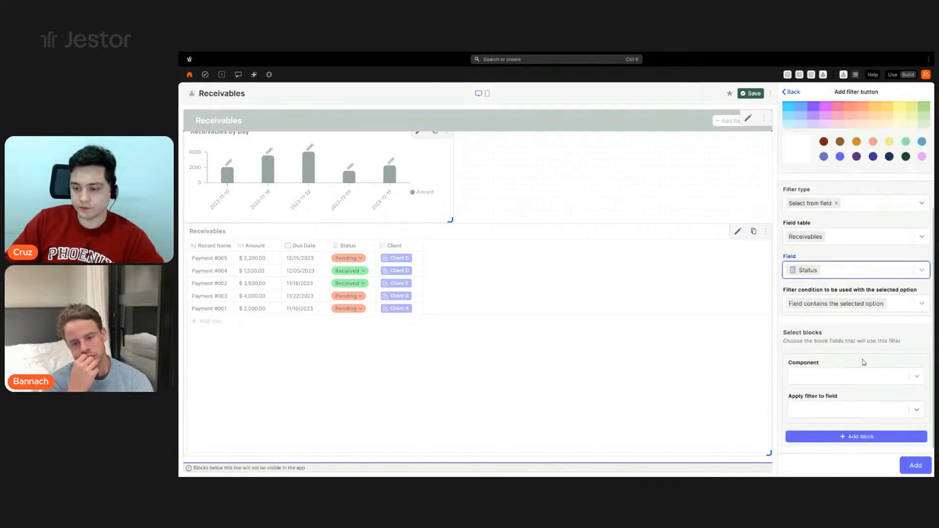
click(852, 377)
click(846, 407)
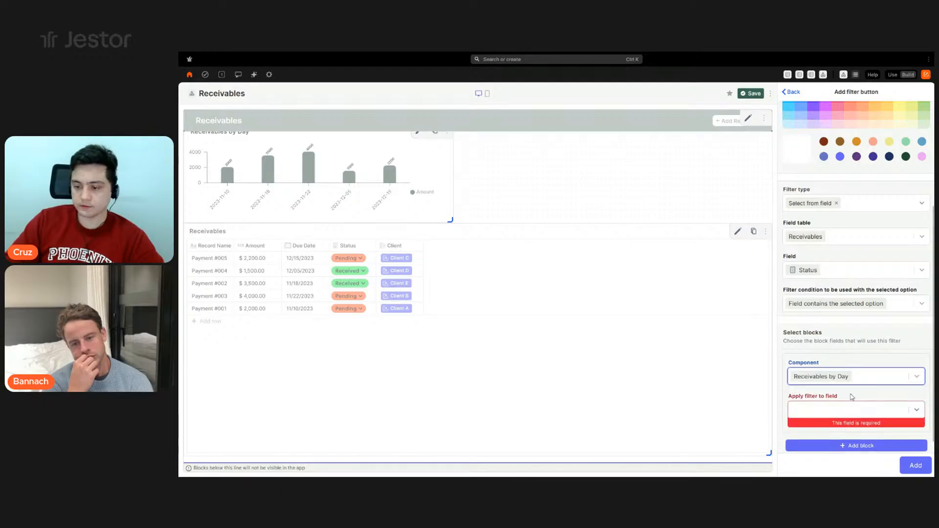
click(851, 407)
text(st)
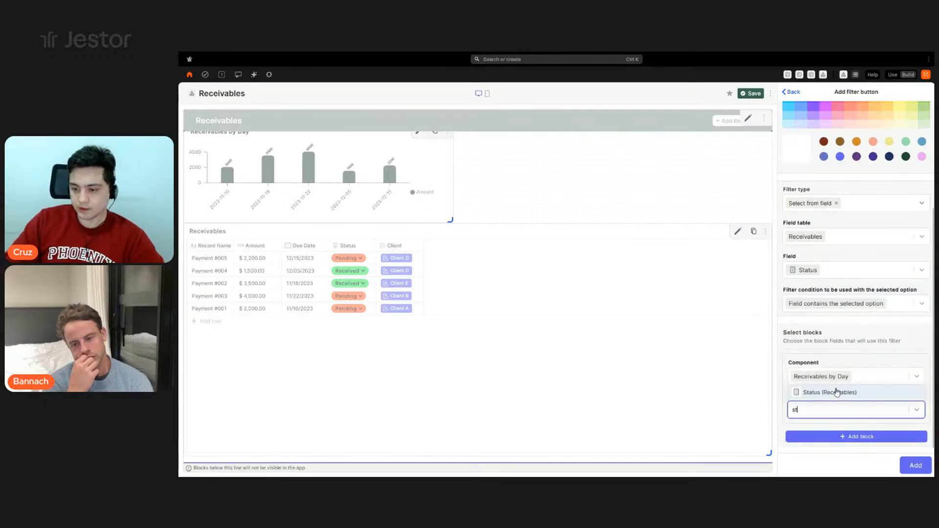
click(837, 392)
Add the Receivables table as a second block using its Status field, and add the Status filter to the search block
click(860, 436)
scroll(856, 326, down, 2)
click(865, 377)
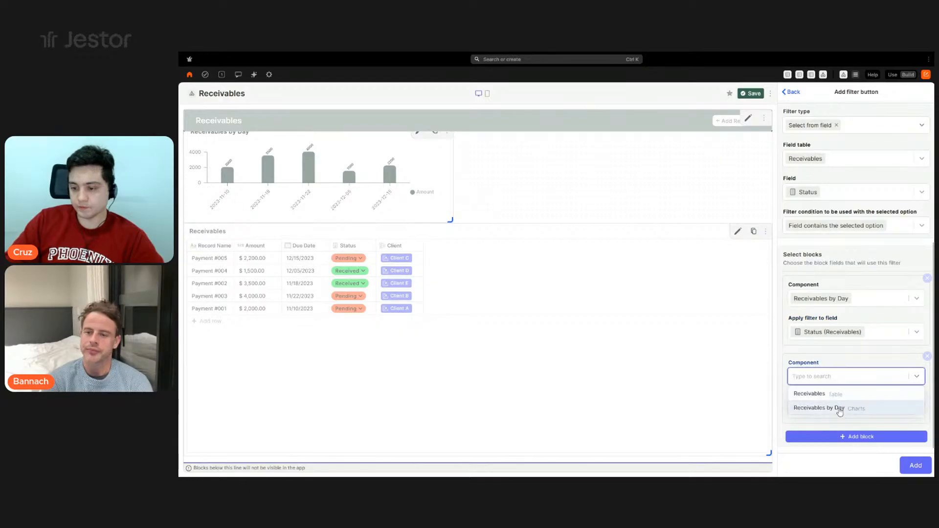
click(828, 393)
click(839, 409)
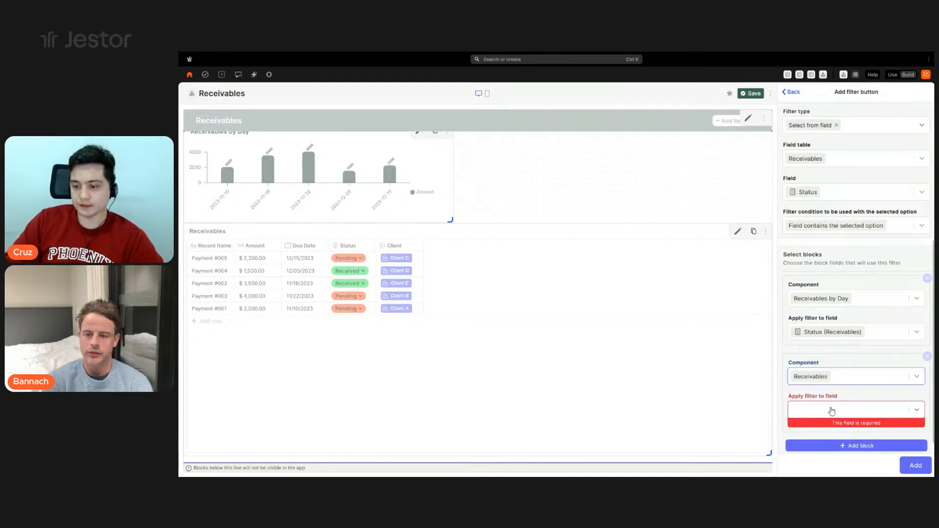
text(st)
click(844, 397)
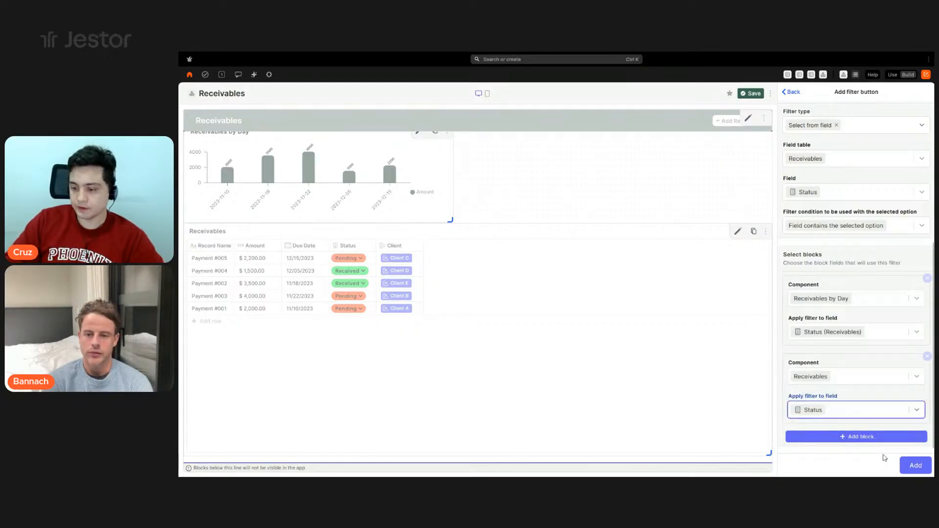
click(910, 466)
Start a second preset filter named "Client" with a white button and the Record ID filter type
click(846, 239)
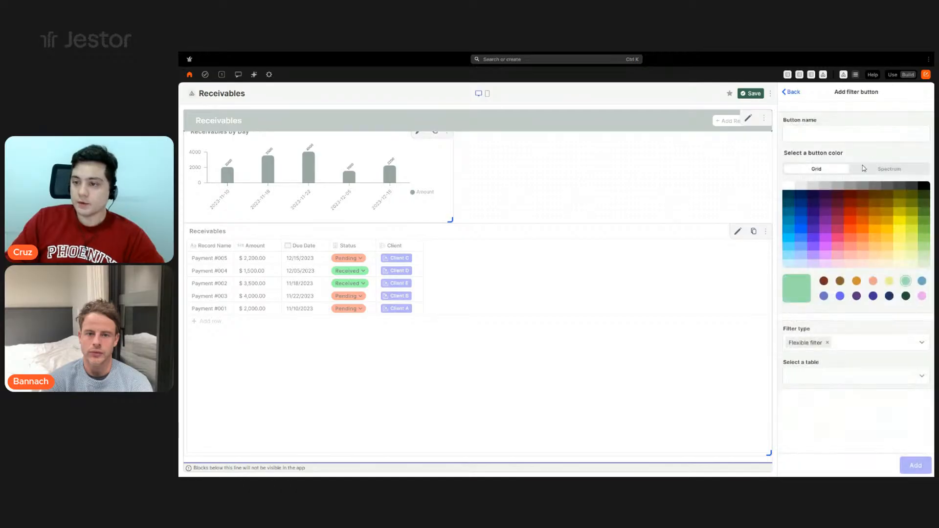
click(858, 139)
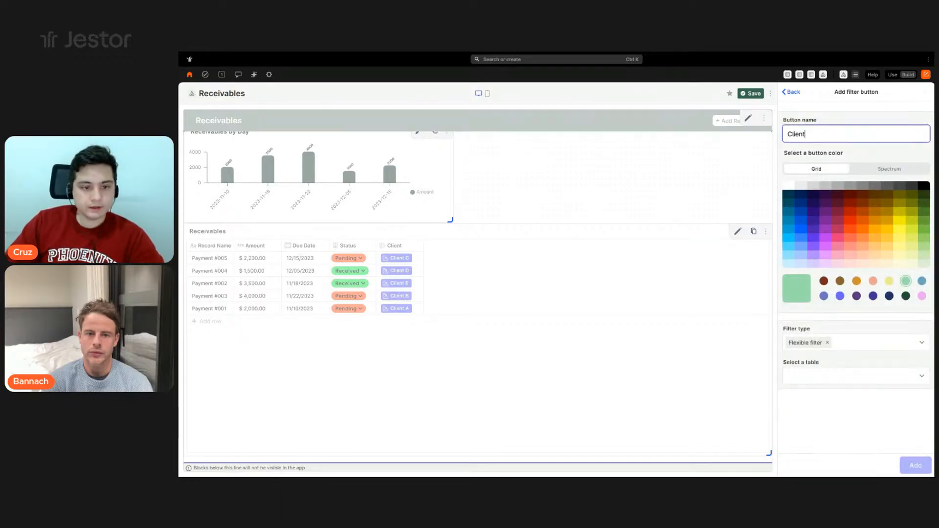
click(789, 186)
click(855, 346)
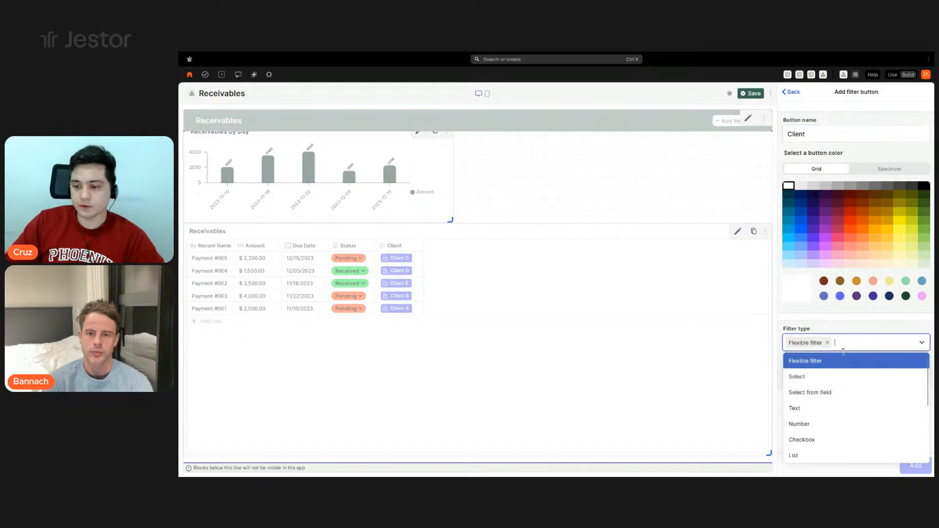
scroll(831, 420, down, 3)
click(831, 426)
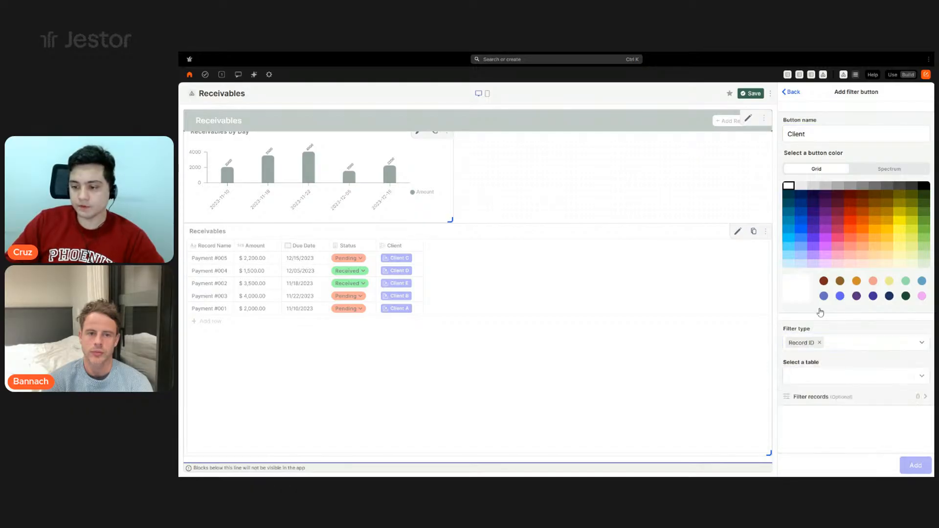
Base the Client filter on the Clients table and apply it to the Receivables table's Client field
click(846, 375)
text(cl)
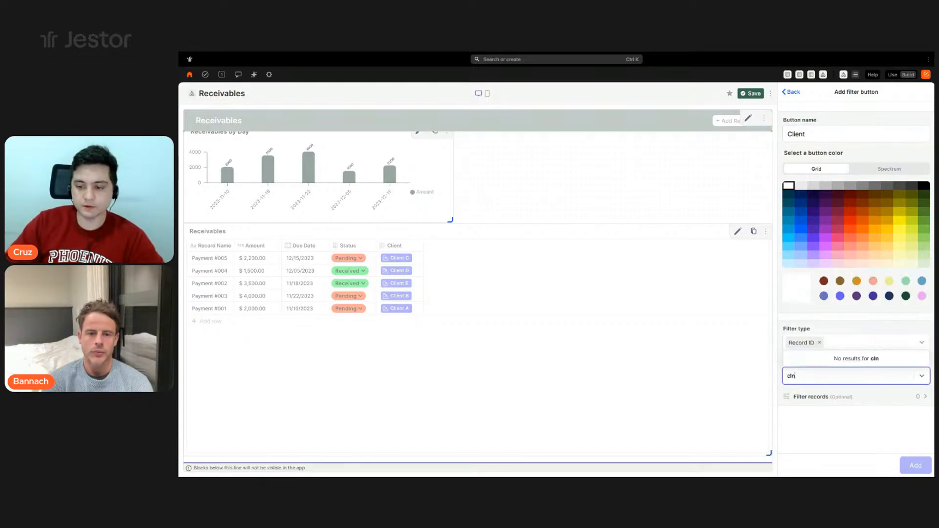
text(ien)
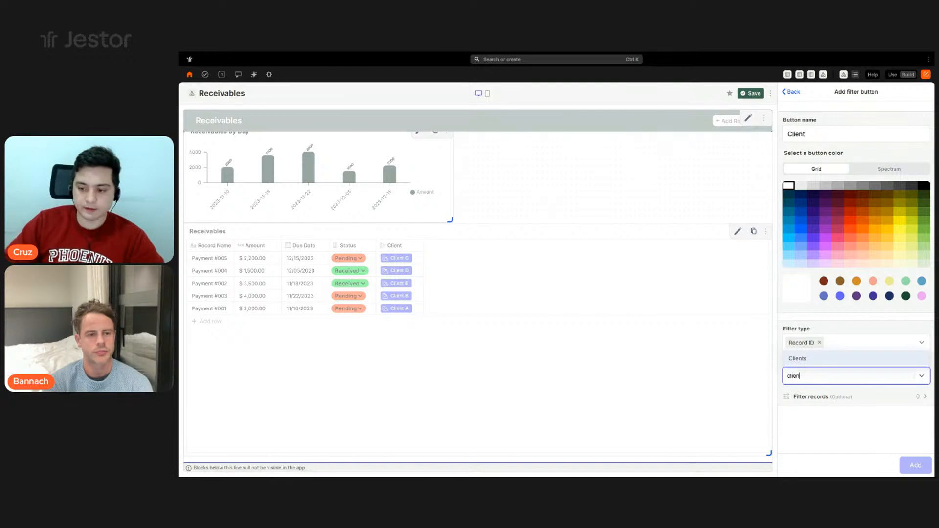
click(853, 360)
scroll(845, 391, down, 2)
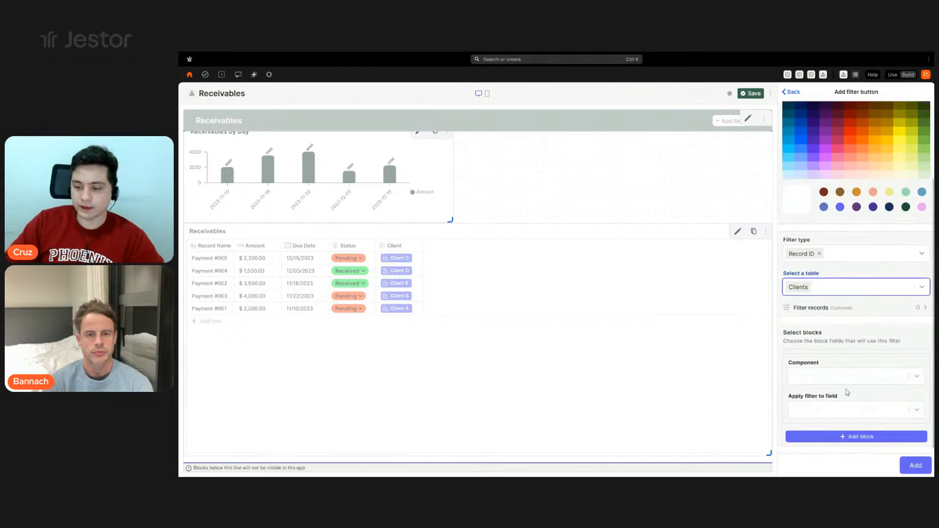
click(850, 374)
click(834, 394)
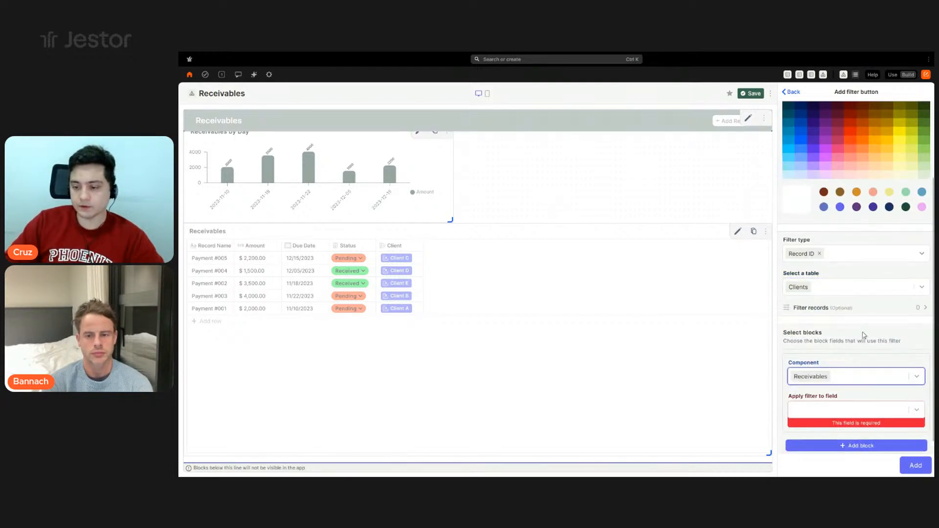
click(856, 410)
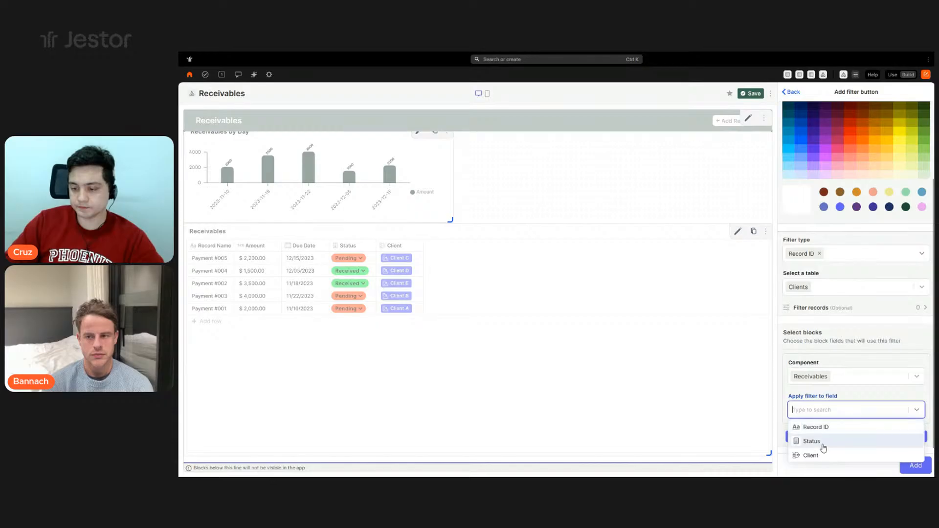
click(820, 456)
Also apply the Client filter to the Receivables by Day chart's Client (Receivables) field and add the filter
click(851, 437)
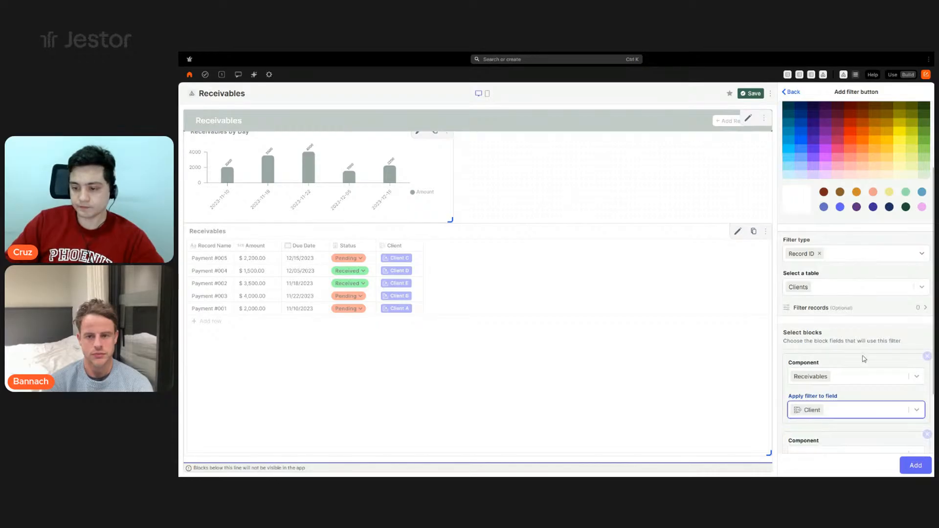
click(846, 381)
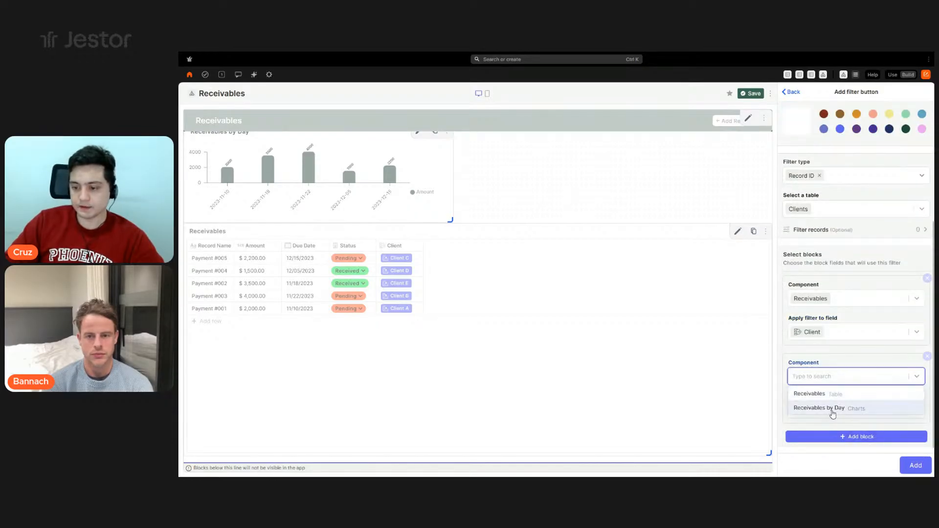
click(833, 407)
click(858, 404)
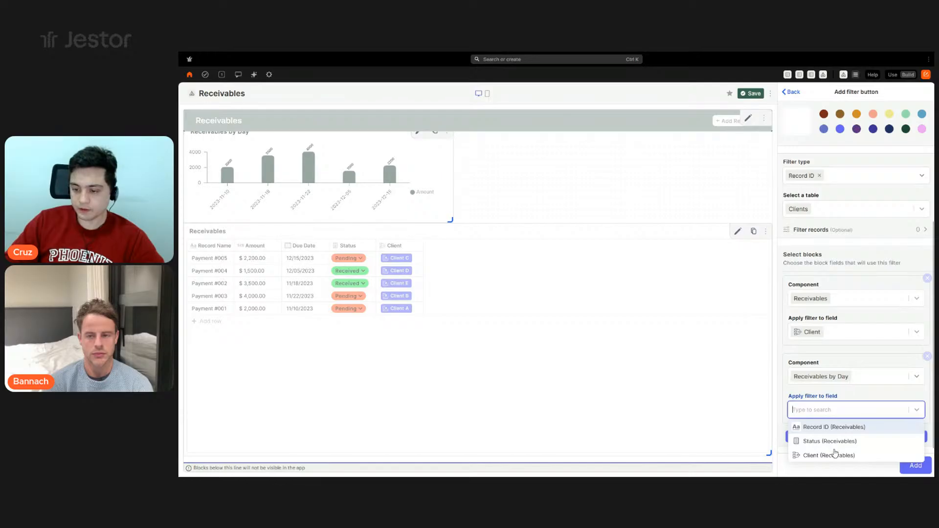
click(828, 455)
click(915, 465)
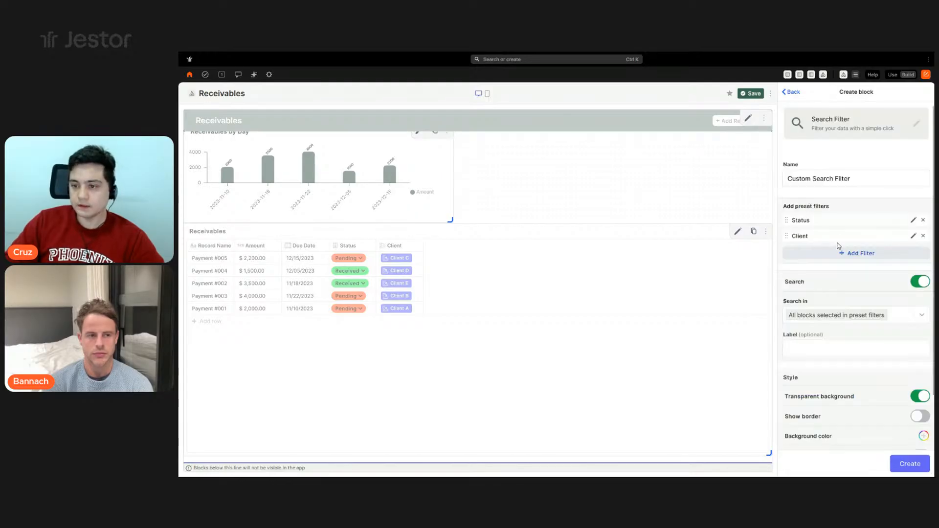
Start a third preset filter named "Due Date Interval" with a white button and the Date range filter type
click(848, 252)
click(847, 134)
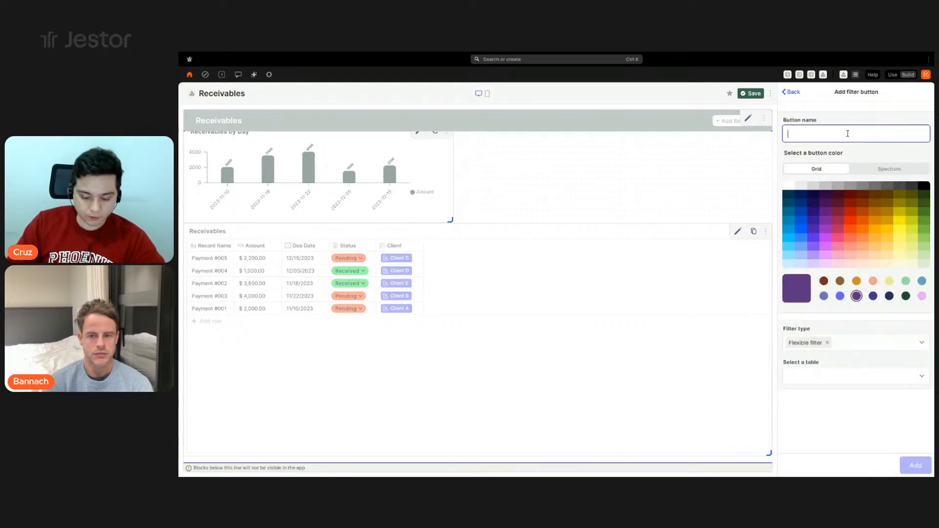
text(Due Date Interval)
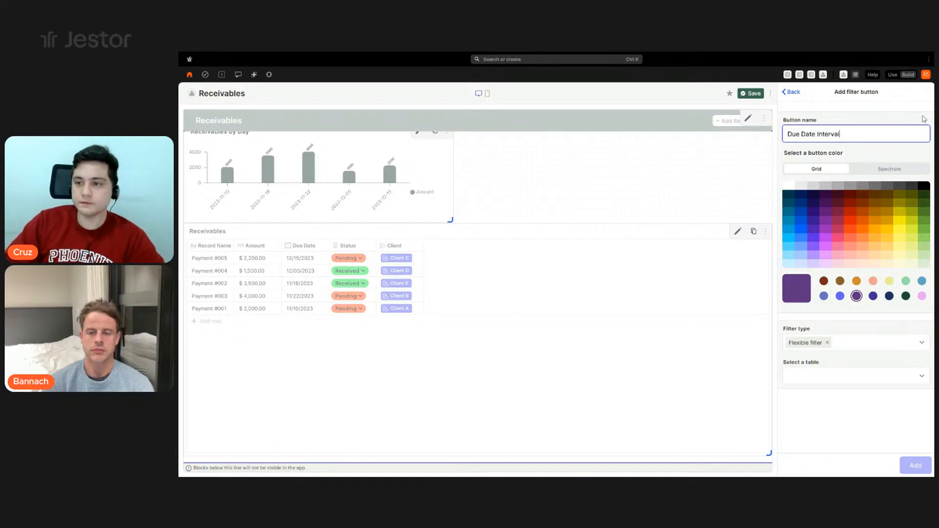
click(788, 186)
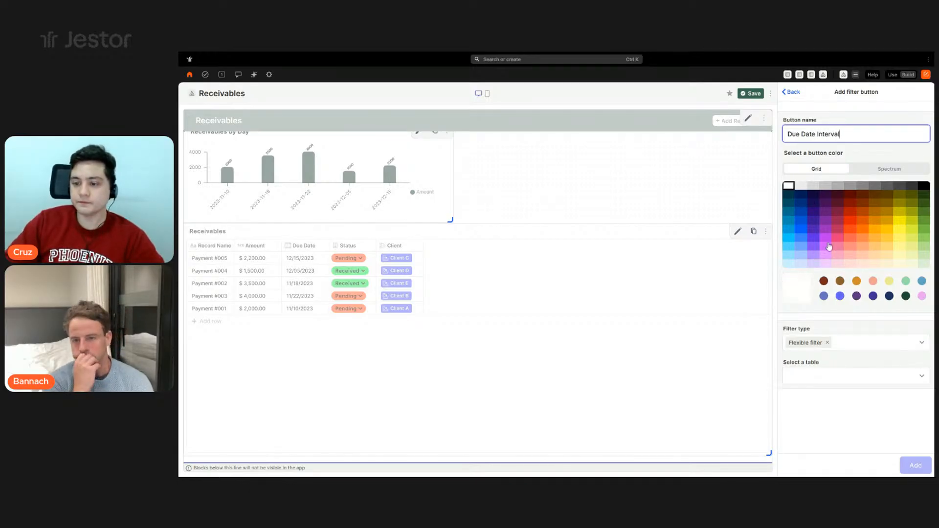
click(853, 336)
click(811, 455)
Apply the Due Date Interval filter to the Receivables table's Due Date field
scroll(845, 401, down, 1)
click(834, 377)
click(836, 410)
click(839, 412)
click(830, 459)
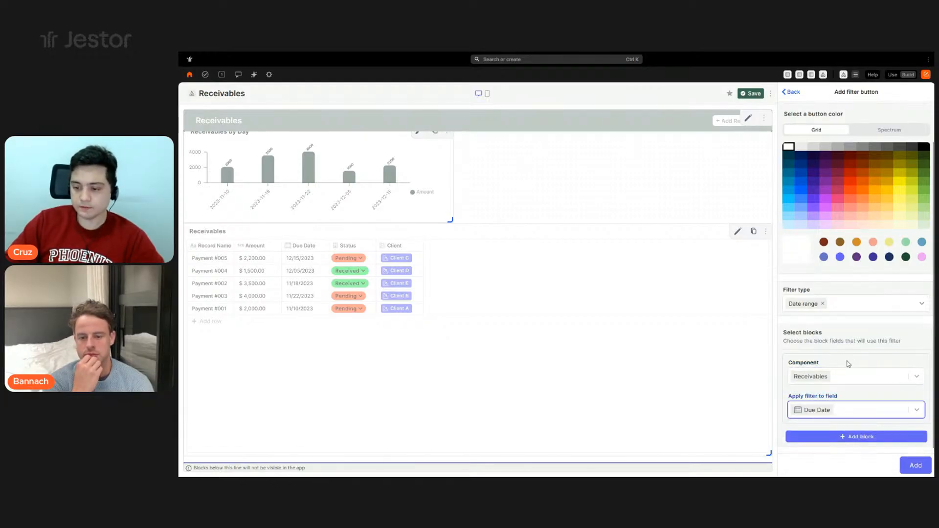
Also apply the date range filter to the Receivables by Day chart's Due Date (Receivables) field and add the filter
click(843, 440)
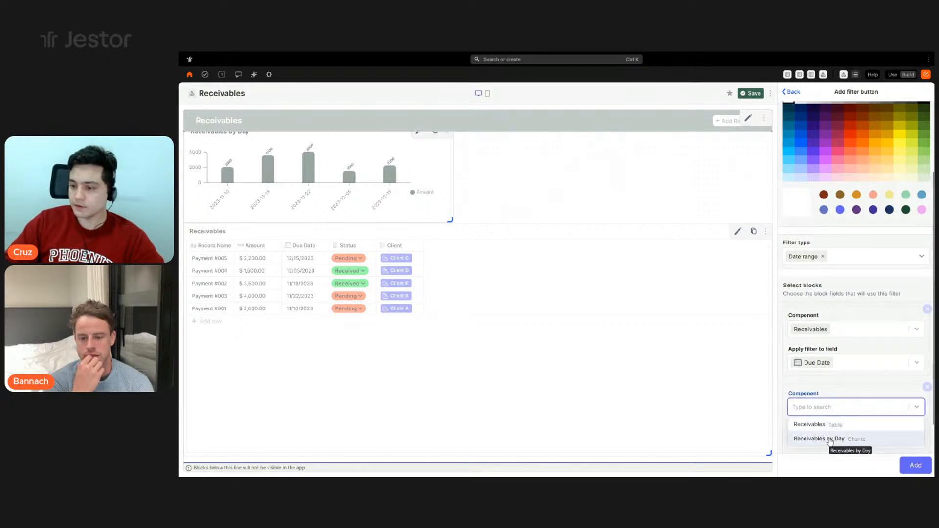
click(832, 438)
click(830, 440)
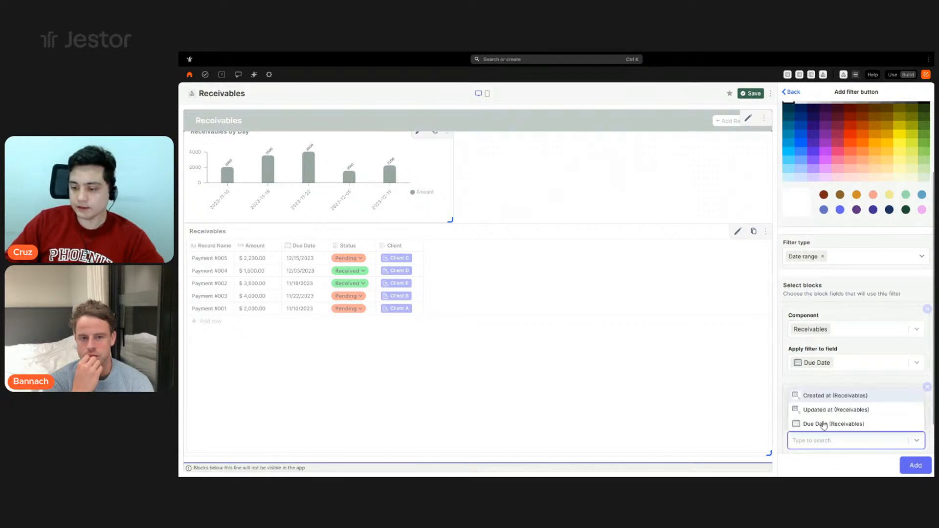
click(836, 424)
click(908, 466)
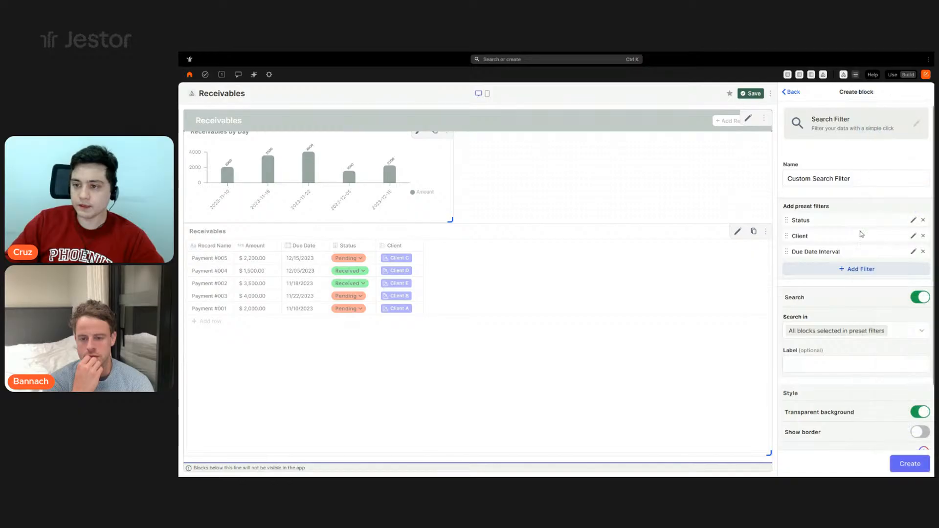
Start a fourth preset filter named "Filter" with a white button, the Flexible filter type and the Receivables table
click(853, 270)
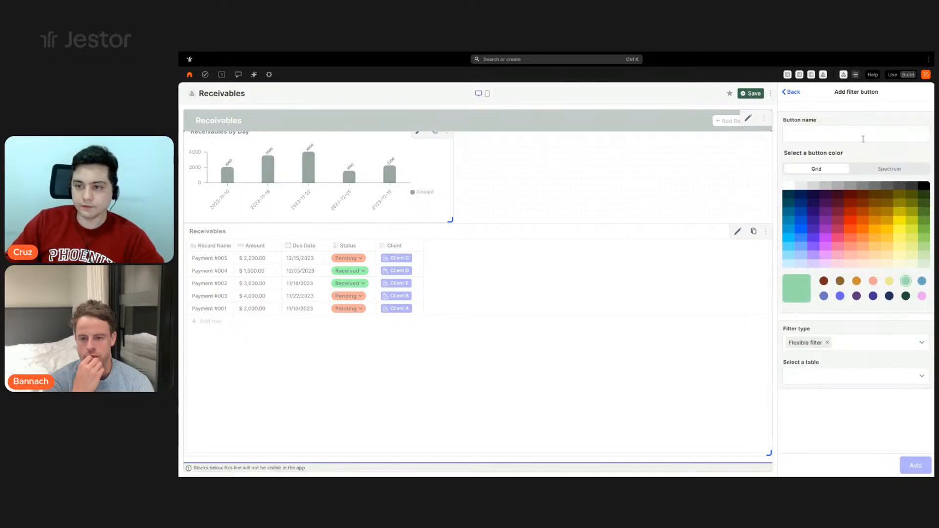
click(862, 139)
text(Filter)
click(791, 187)
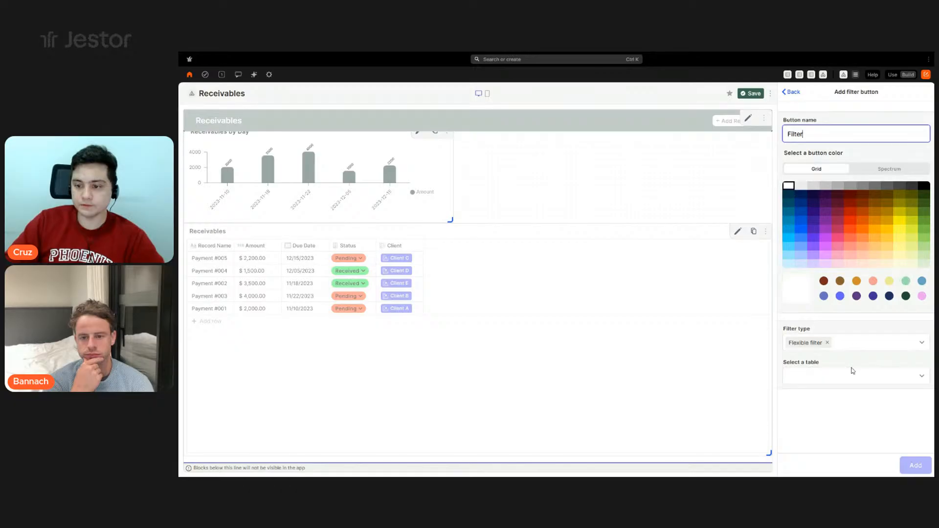
click(852, 373)
text(rece)
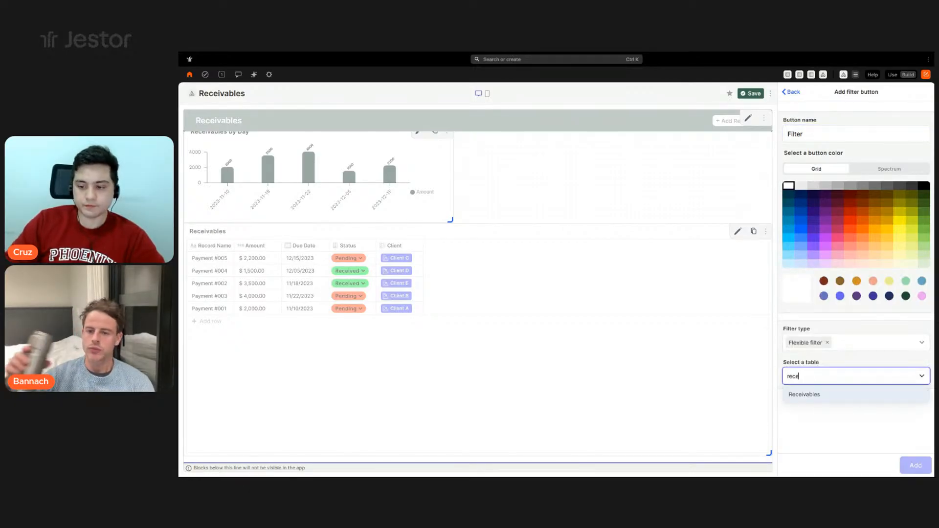
click(845, 402)
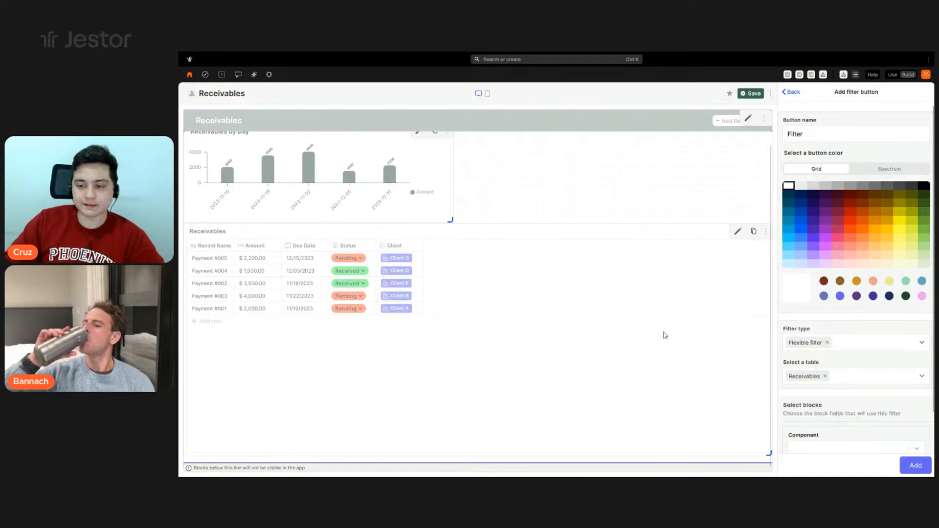
Select the component that uses the flexible filter, add the filter, and create the Custom Search Filter block
scroll(861, 426, down, 1)
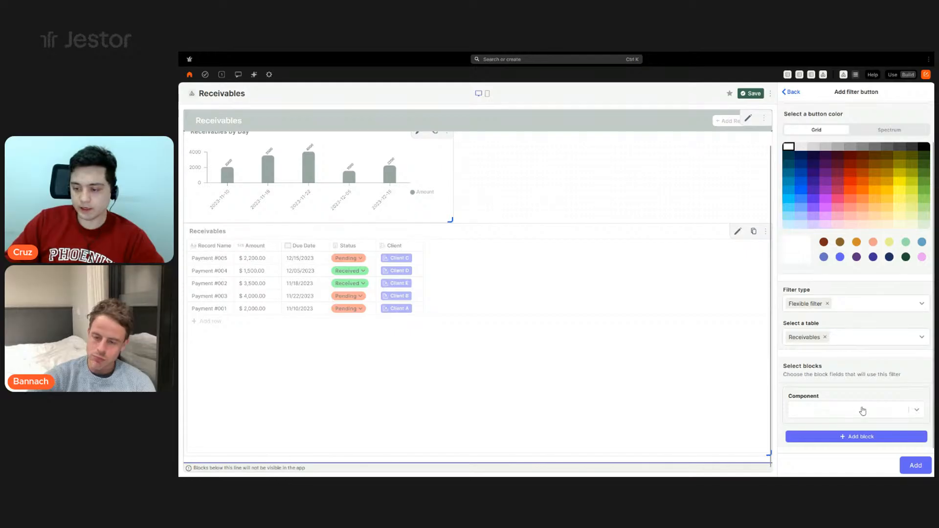
click(851, 409)
click(846, 426)
click(916, 465)
click(909, 464)
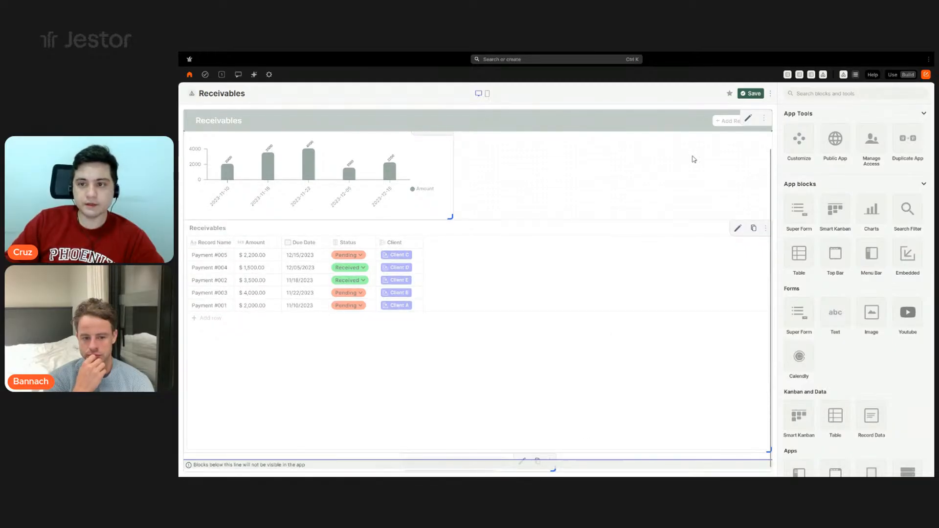
Assign the Custom Search Filter to the Receivables title bar as its search filter, then save the block and the page
click(748, 120)
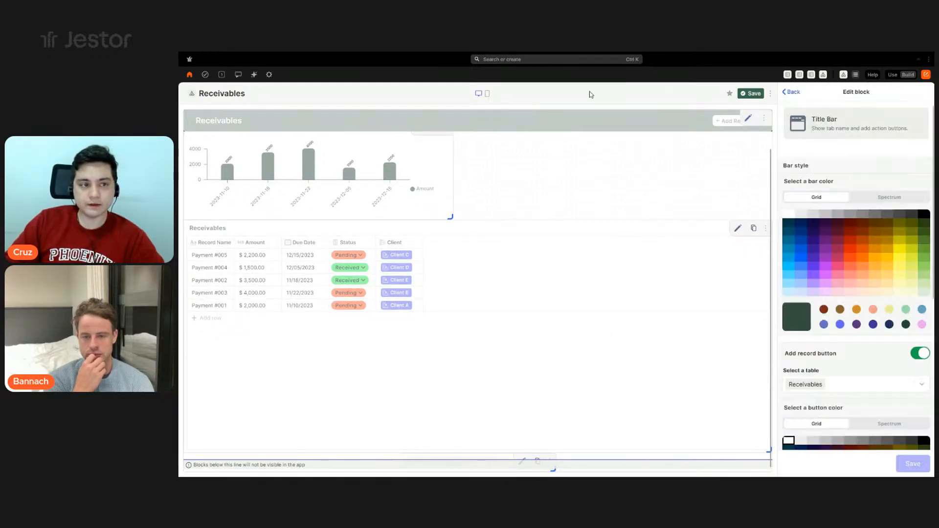
scroll(861, 308, down, 5)
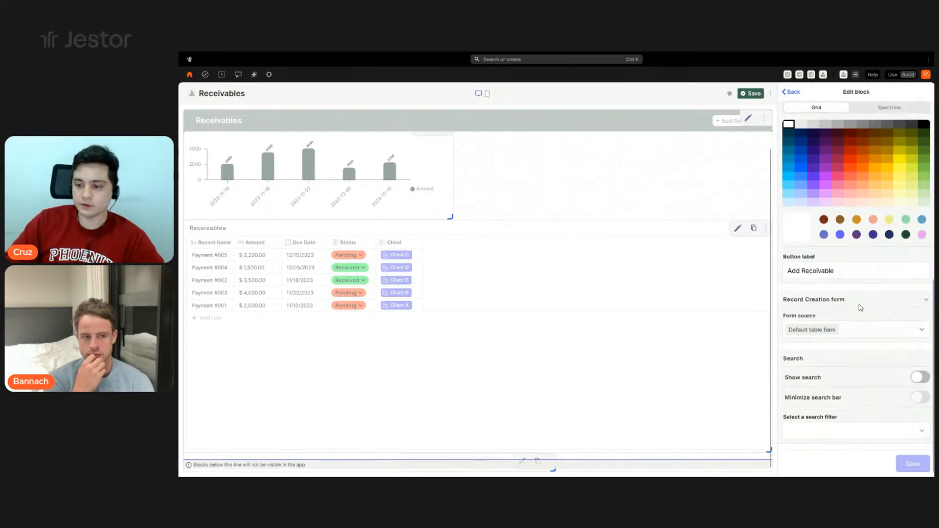
click(861, 428)
click(835, 447)
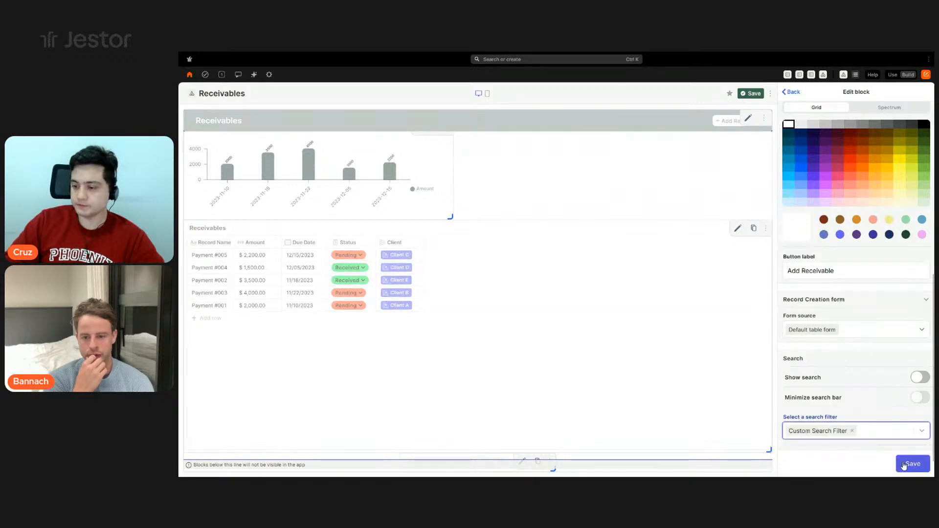
click(910, 463)
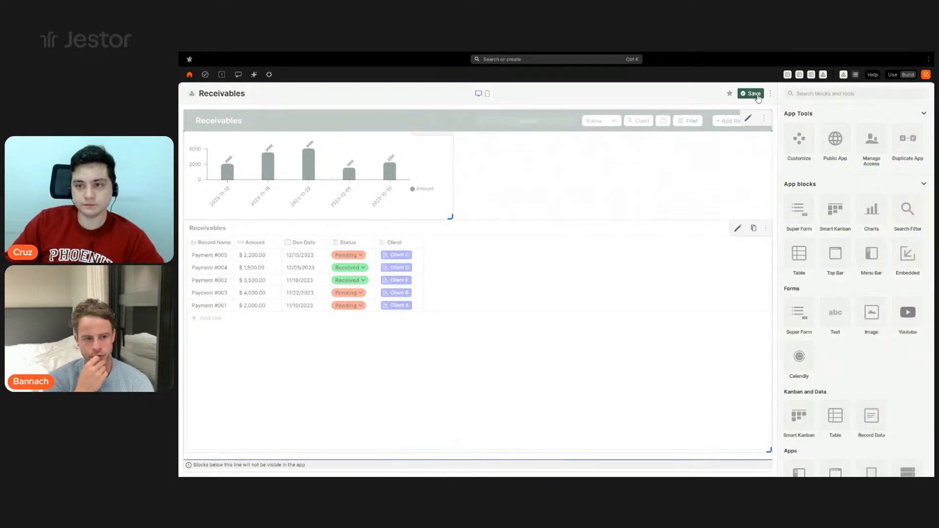
click(756, 94)
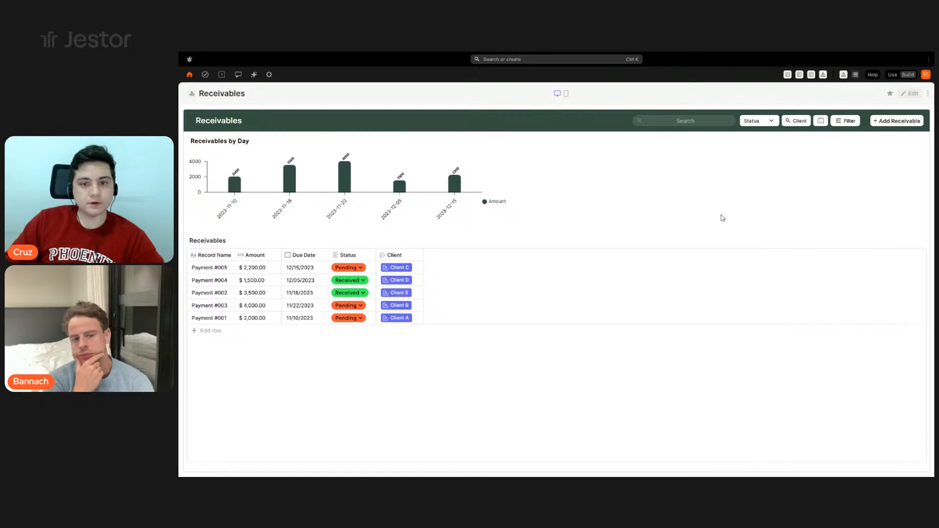
Reopen the page for editing and add the existing Attachments field to the Receivables table block
click(909, 94)
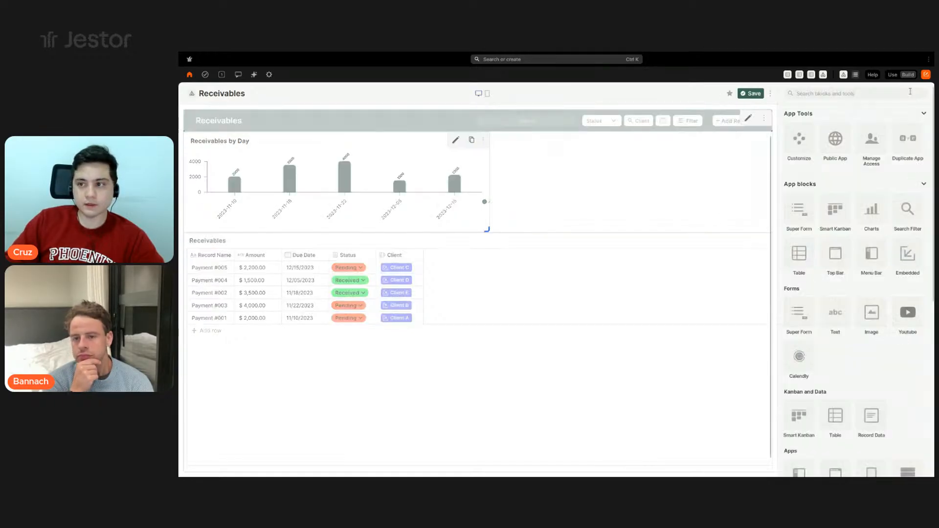
click(736, 242)
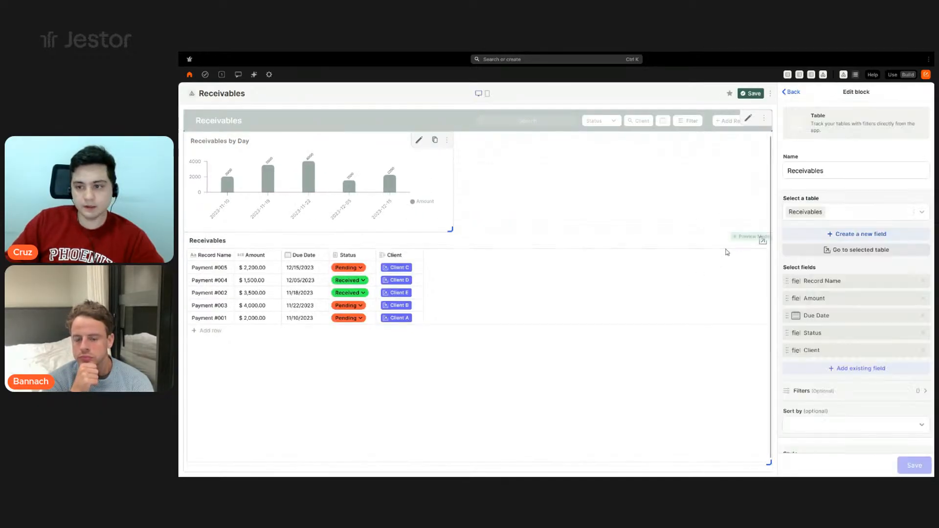
scroll(865, 235, down, 5)
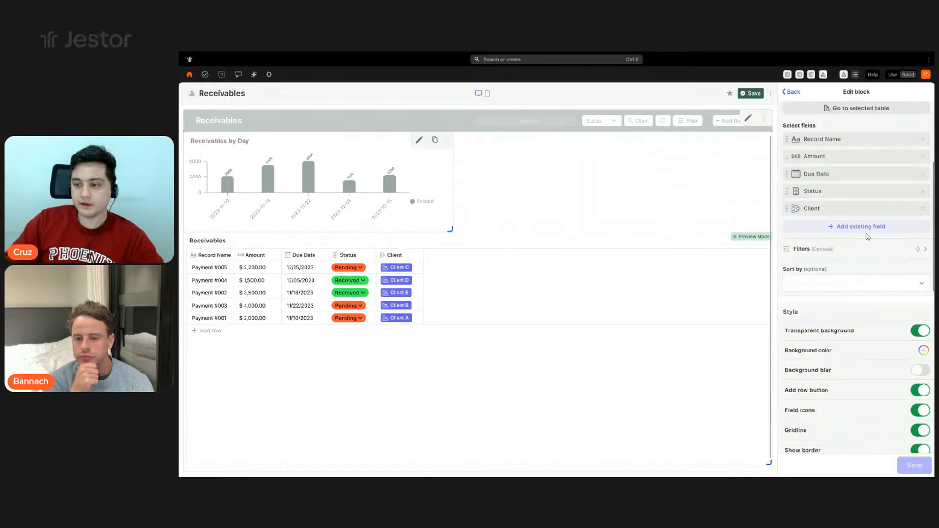
click(869, 227)
click(826, 300)
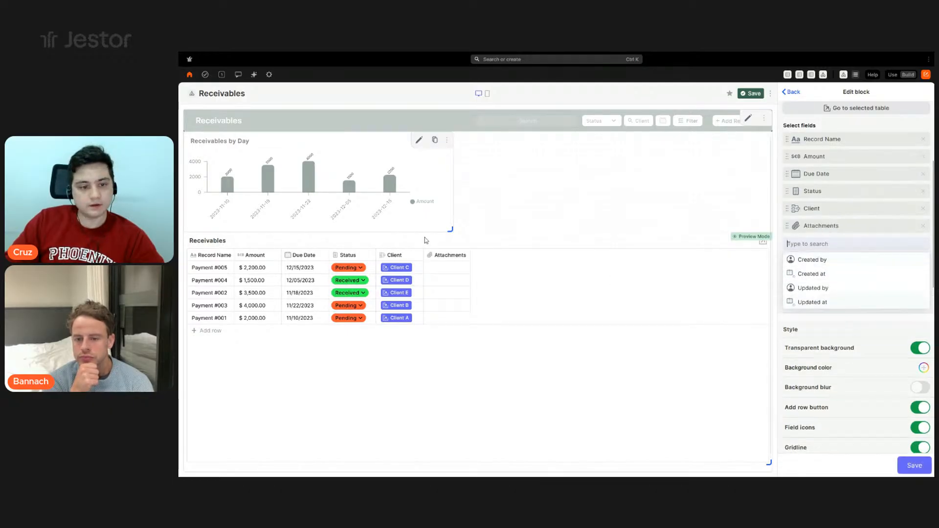
click(864, 323)
scroll(855, 298, down, 2)
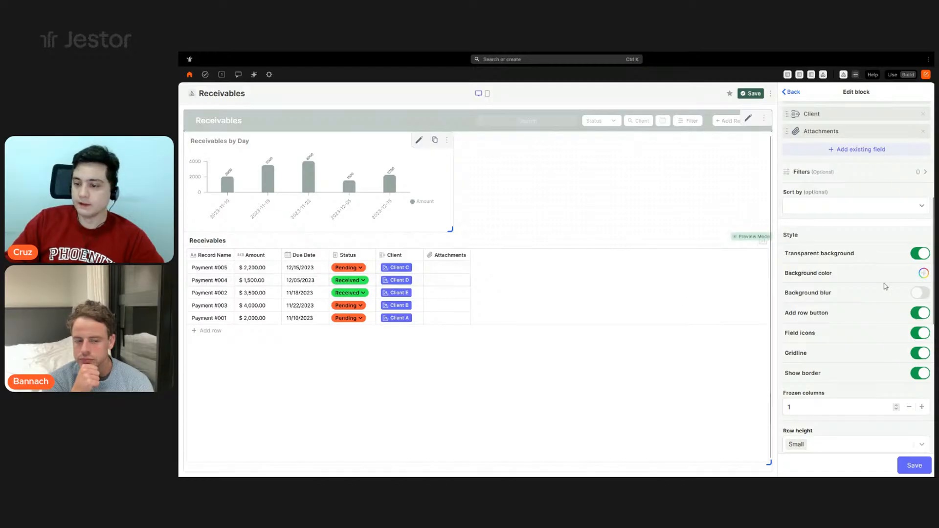
Turn off the field icons and gridlines of the Receivables table, keeping its add row button enabled
click(921, 313)
click(921, 314)
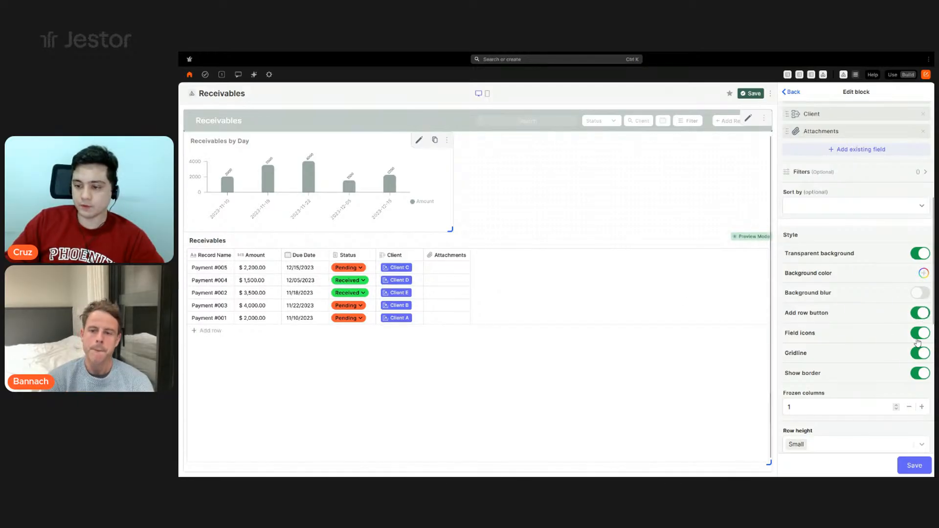
click(921, 335)
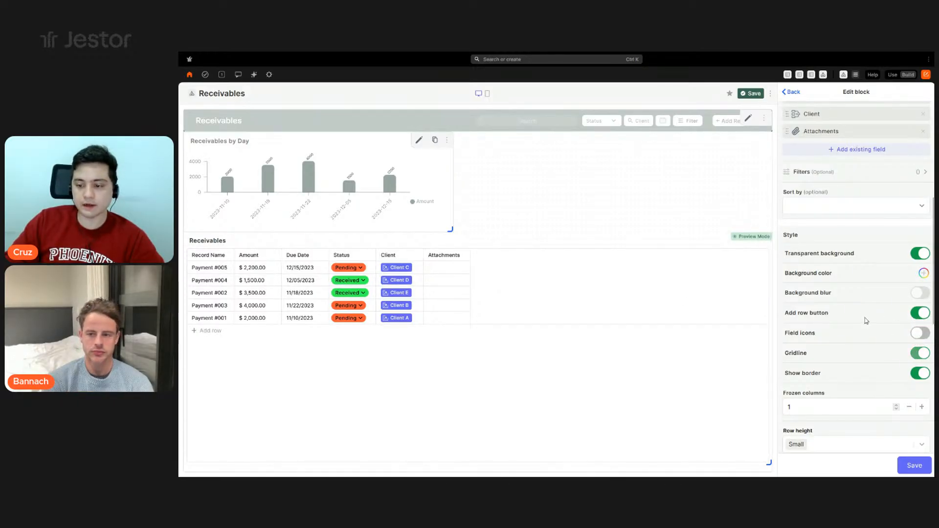
Add a conditional row color in pale green for Receivables records whose Due Date is equal to Today
scroll(865, 308, down, 6)
scroll(851, 274, up, 1)
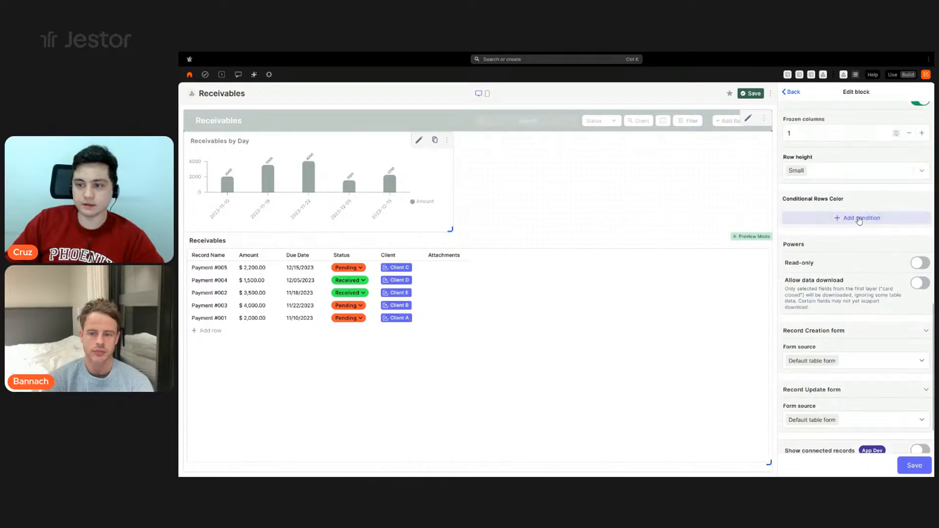
click(858, 220)
click(924, 330)
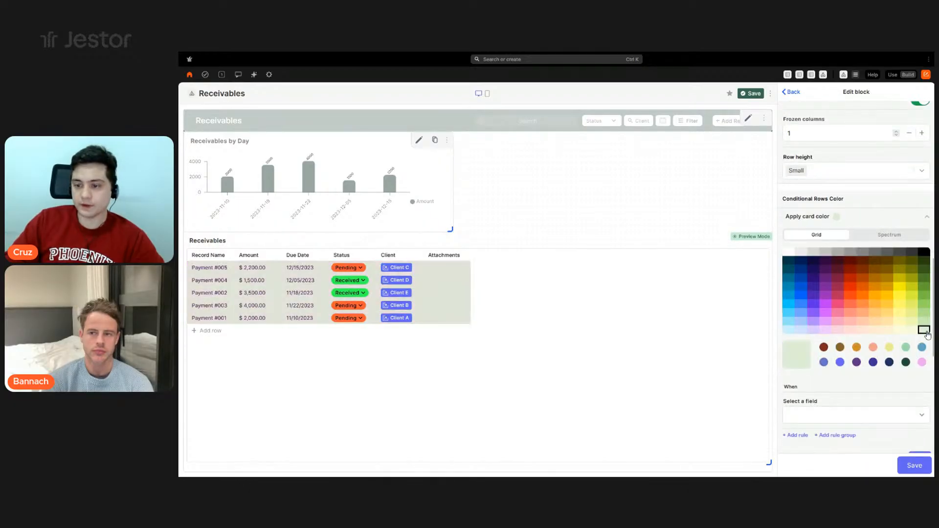
scroll(851, 357, down, 6)
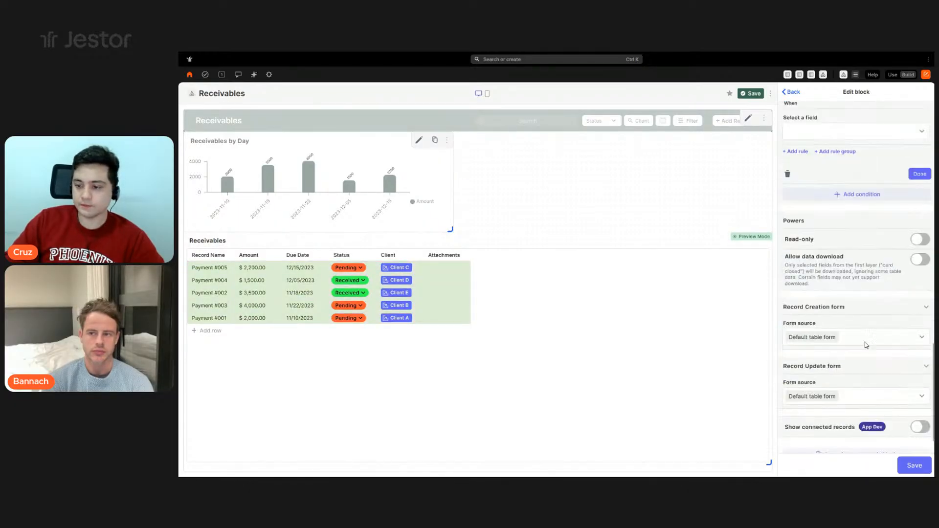
click(847, 133)
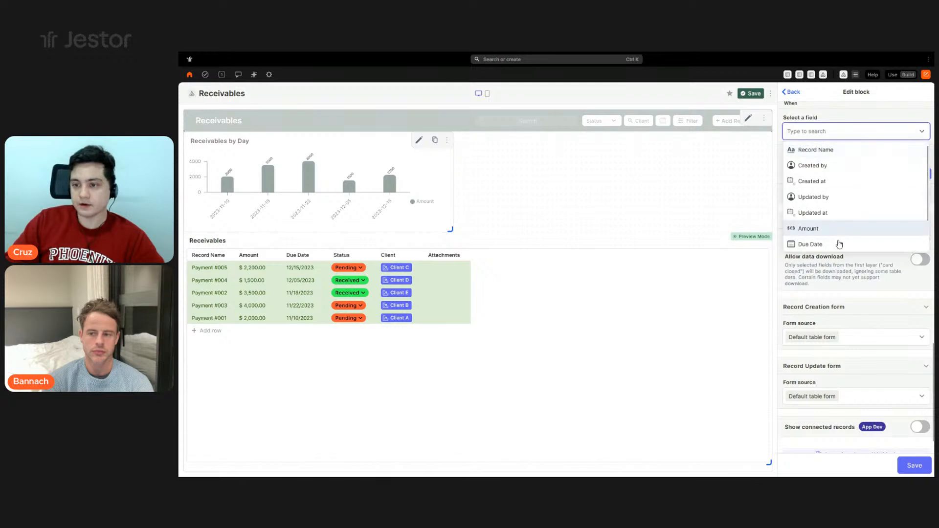
click(838, 243)
click(841, 193)
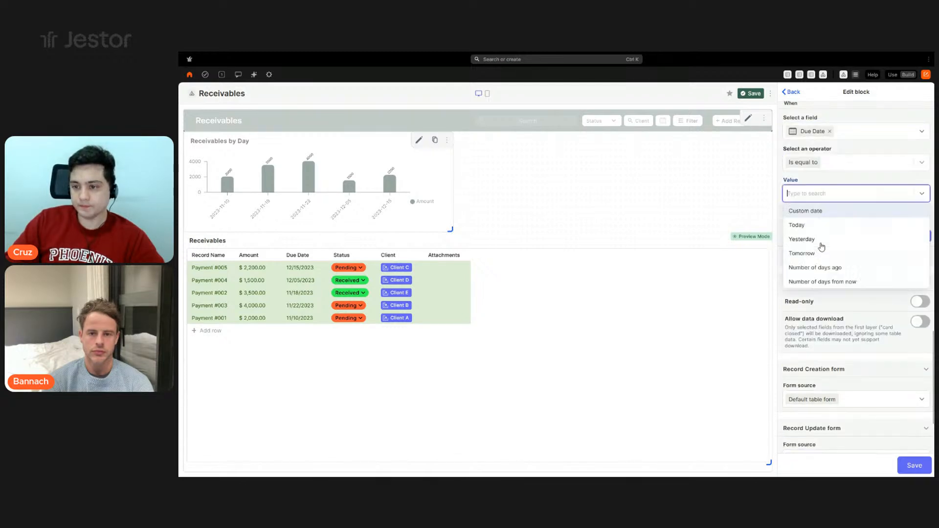
click(804, 223)
Add a second conditional row color in pale orange and delete the surplus third condition
click(853, 256)
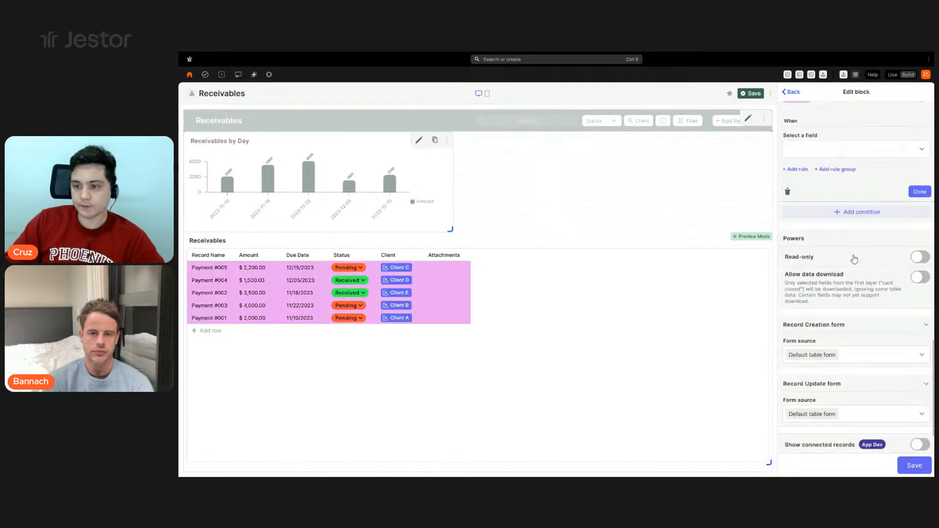
click(862, 213)
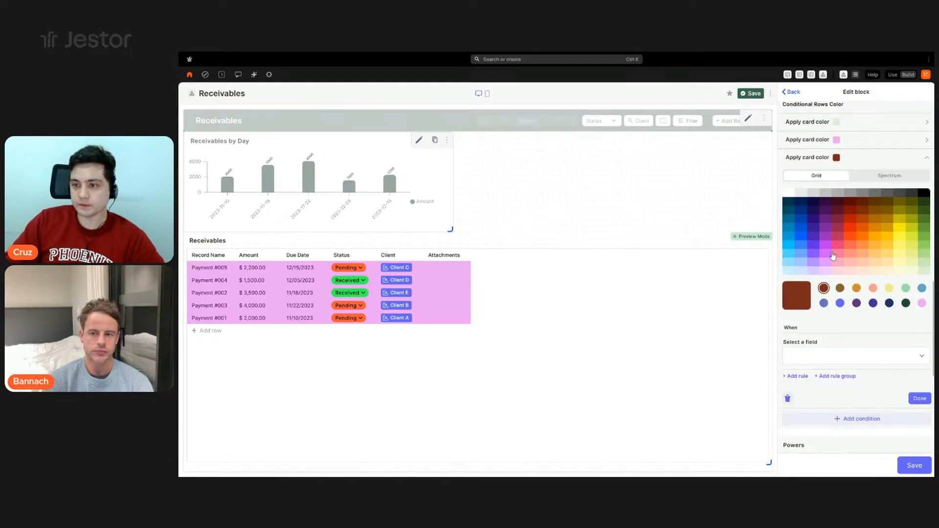
click(787, 398)
click(861, 153)
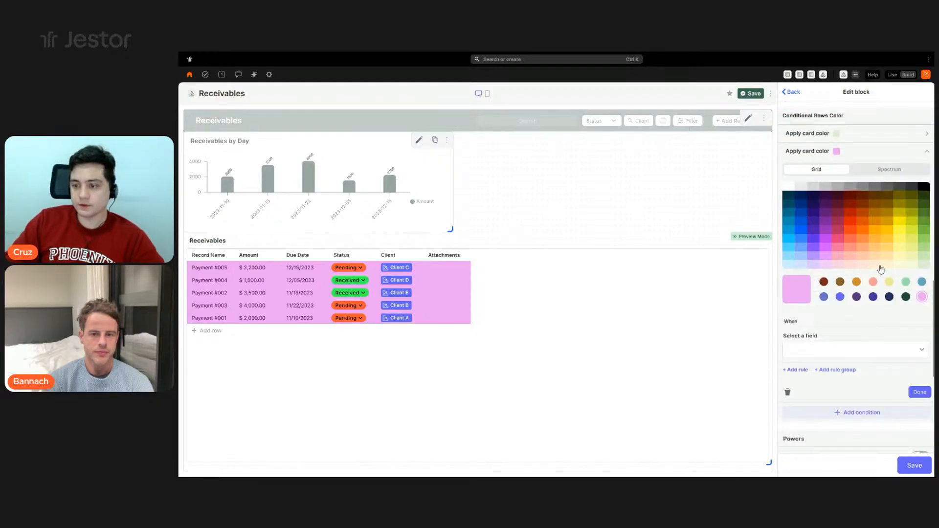
click(884, 264)
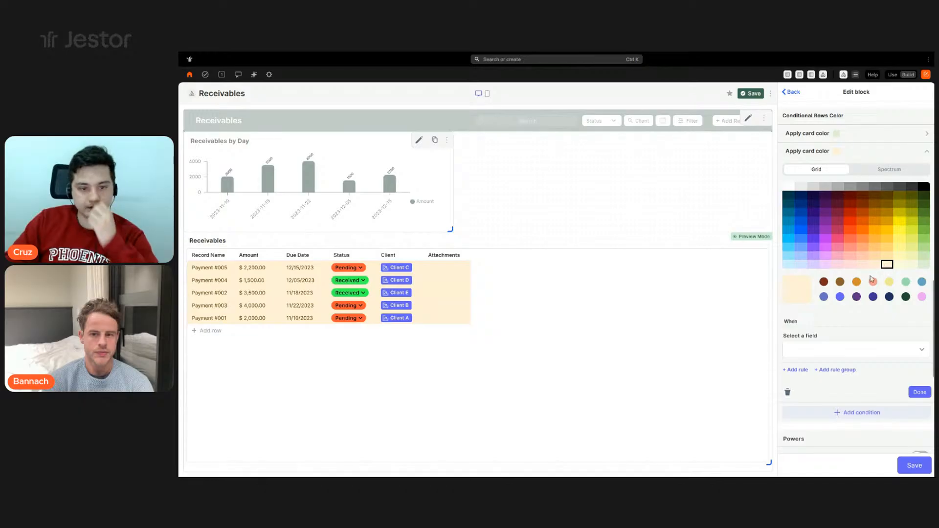
Apply the pale orange row color when Due Date is within This week
click(844, 357)
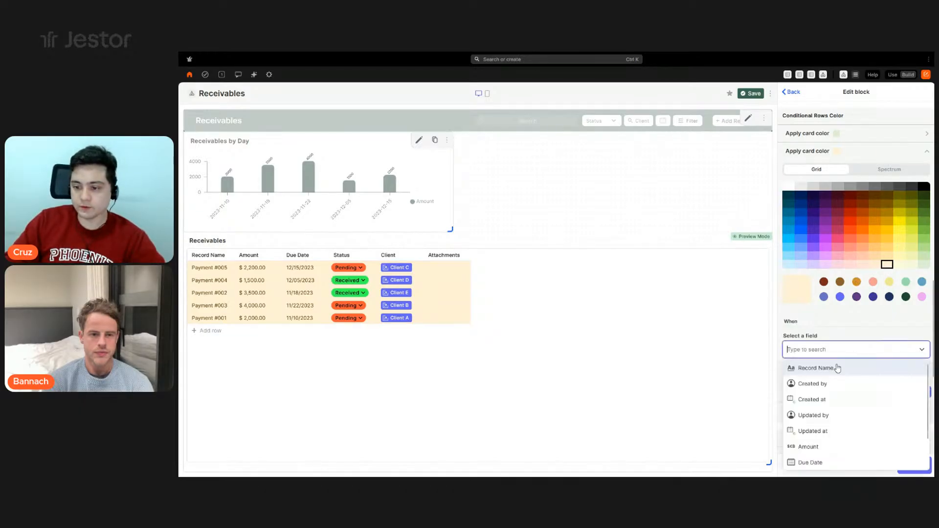
click(833, 459)
scroll(904, 327, down, 3)
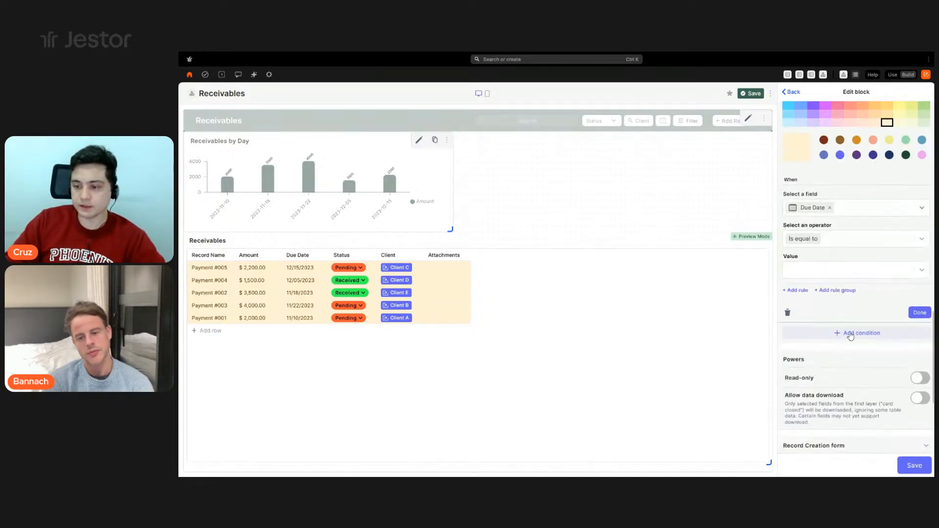
click(841, 240)
click(810, 341)
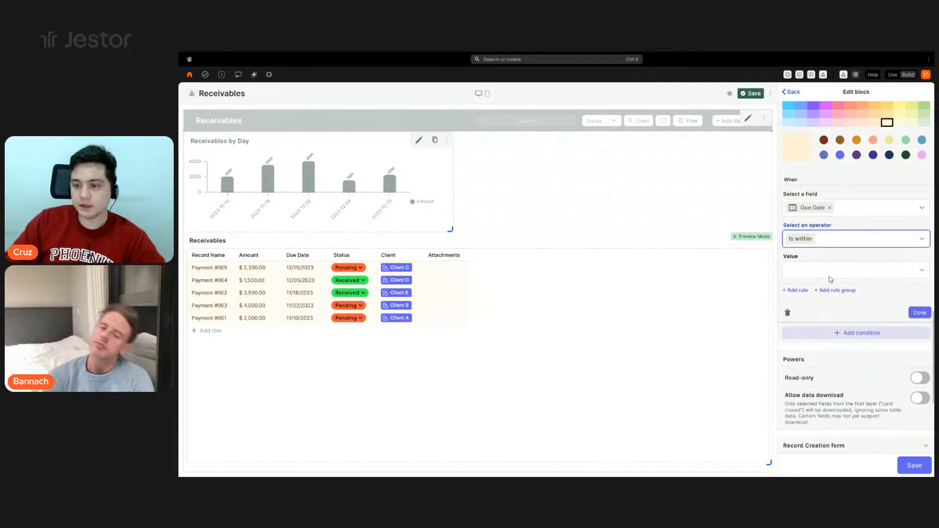
click(826, 272)
click(812, 302)
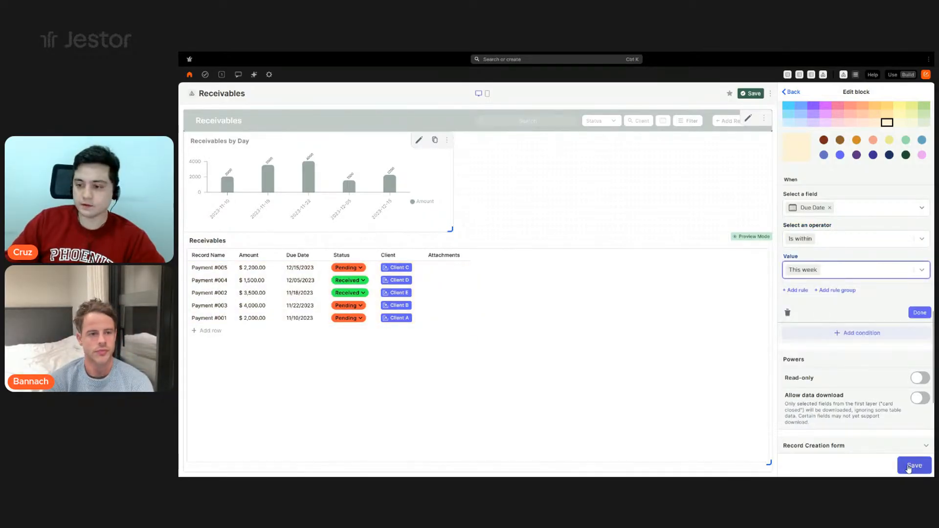
Allow data download on the Receivables table, save the block and the page, and switch the app to Use mode
click(919, 398)
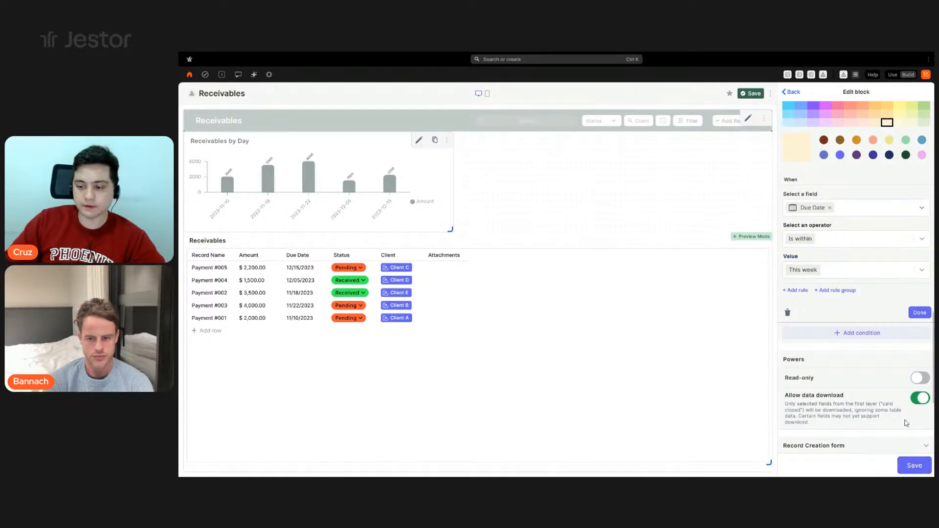
click(927, 467)
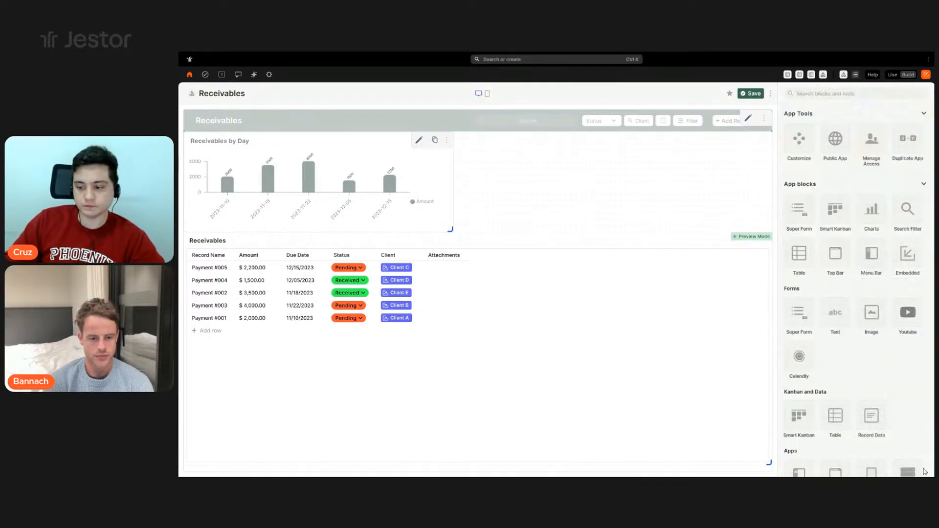
click(751, 94)
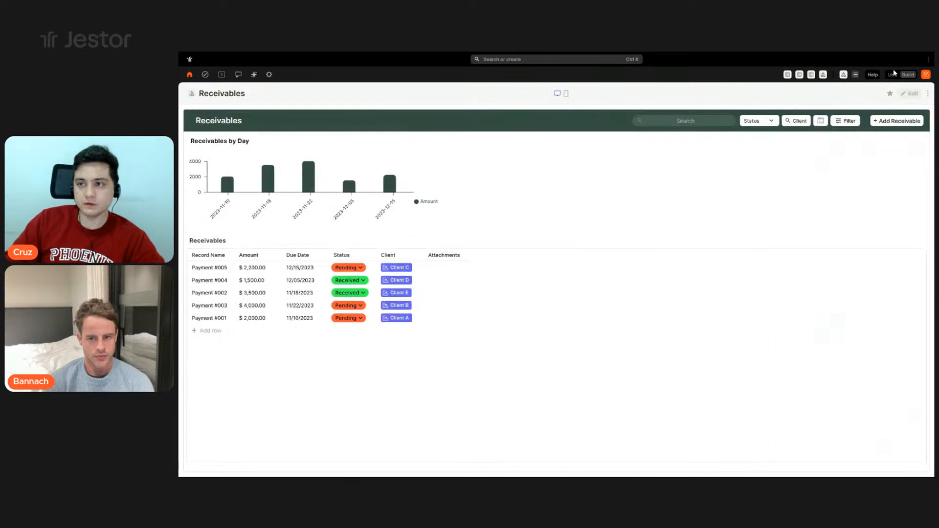
click(892, 74)
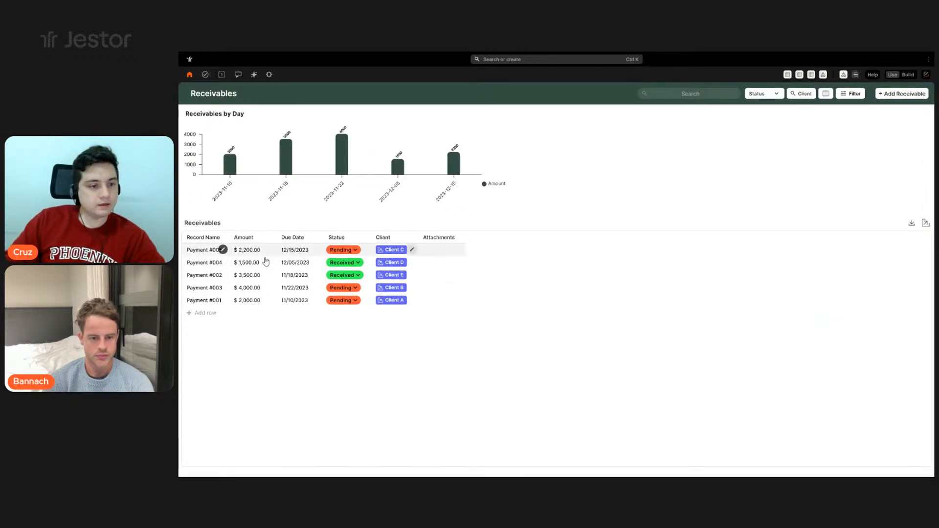
Set the Due Date of Payment #005 to 06/11/2025 and that of Payment #004 to 06/13/2025
click(313, 254)
click(346, 252)
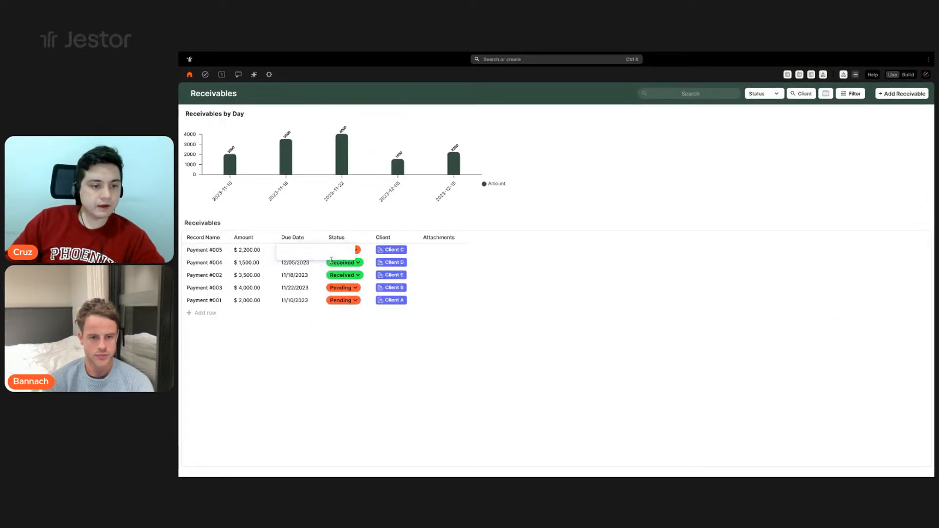
click(301, 252)
click(332, 311)
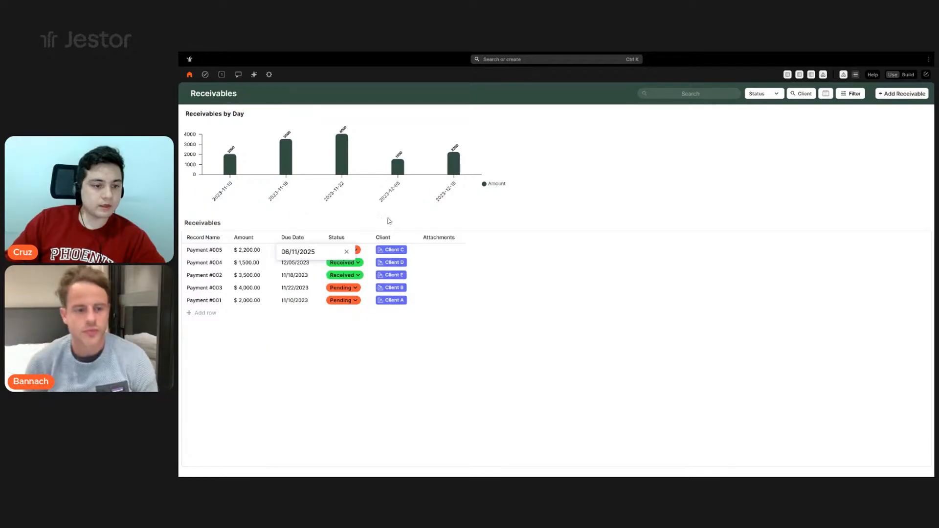
click(314, 262)
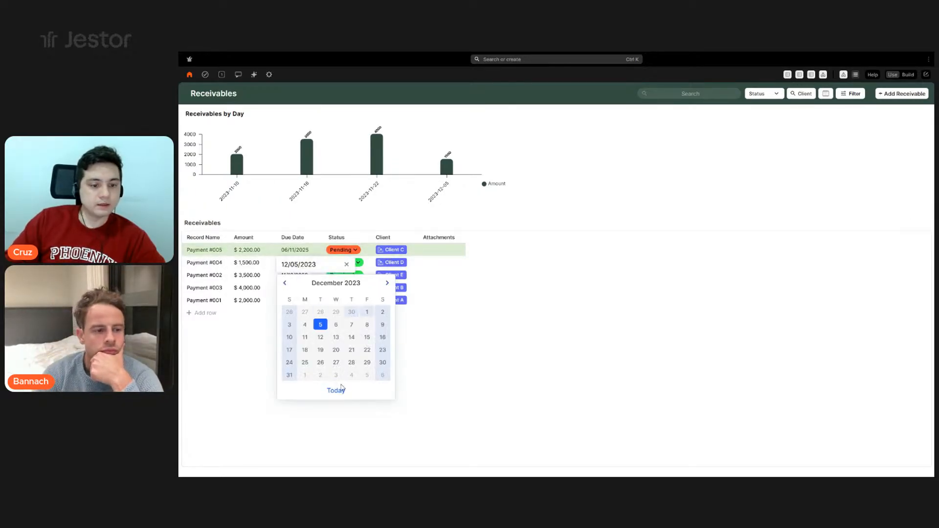
click(347, 265)
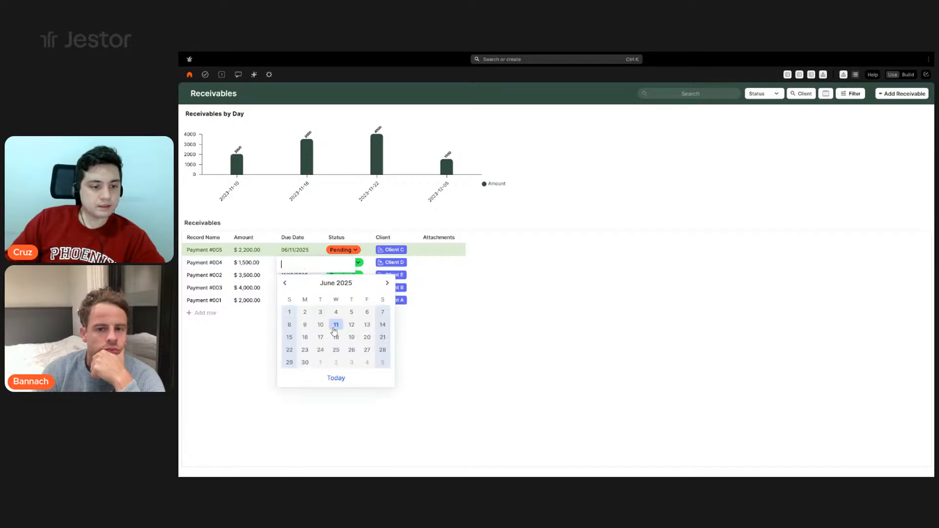
click(366, 325)
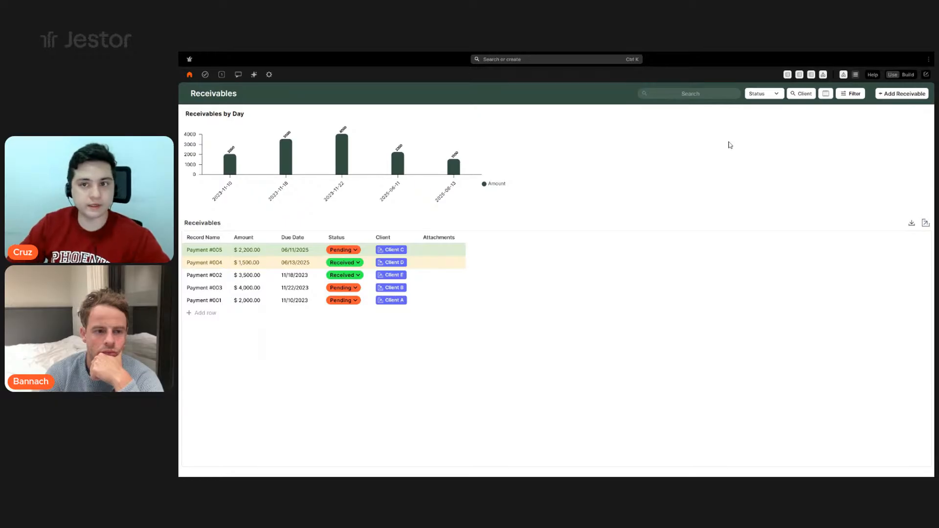
Open the Finance App and look through its Payables, Receivables and Clients pages
click(824, 75)
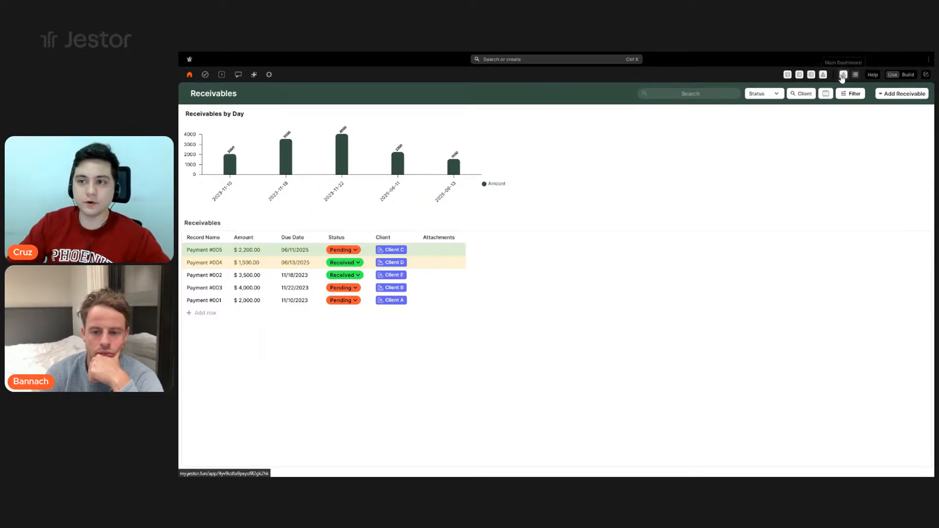
click(208, 148)
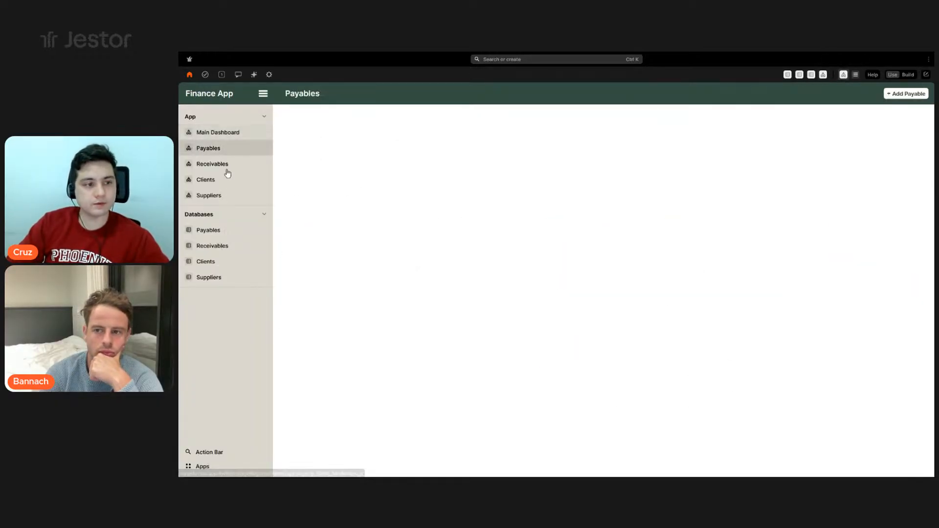
click(213, 168)
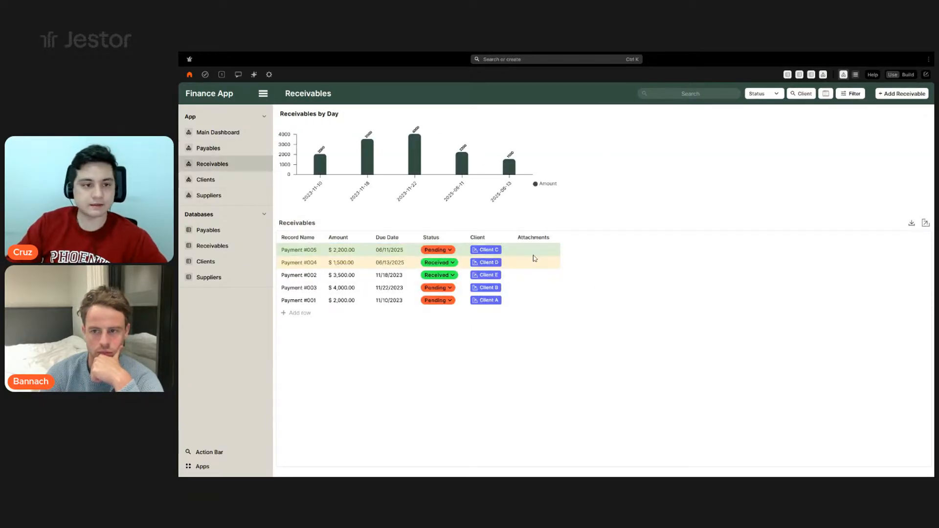
click(208, 148)
click(212, 164)
click(205, 180)
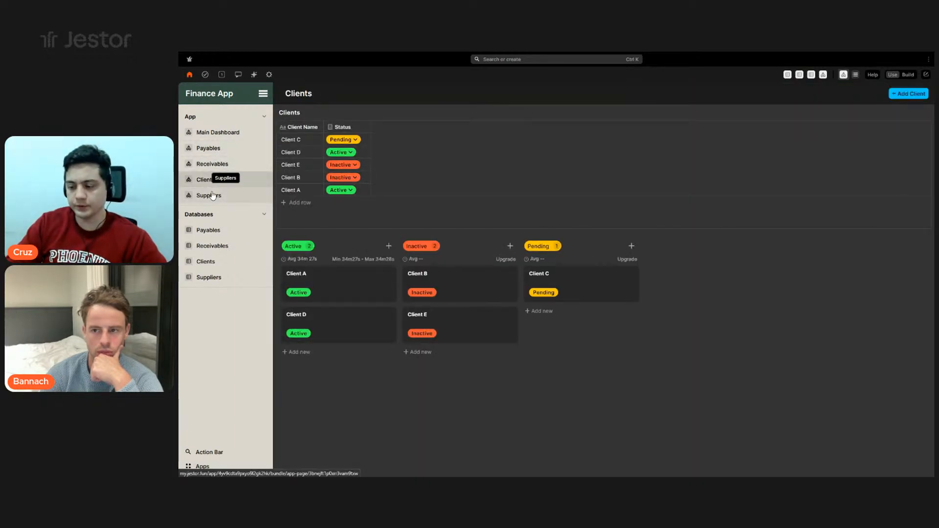
Return to the app's Payables page and clear its Paid status filter
click(212, 164)
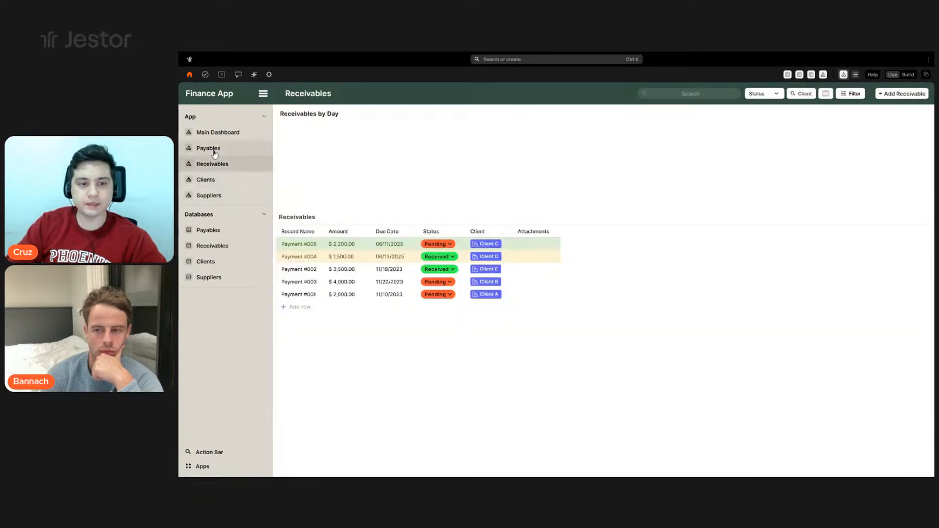
click(214, 152)
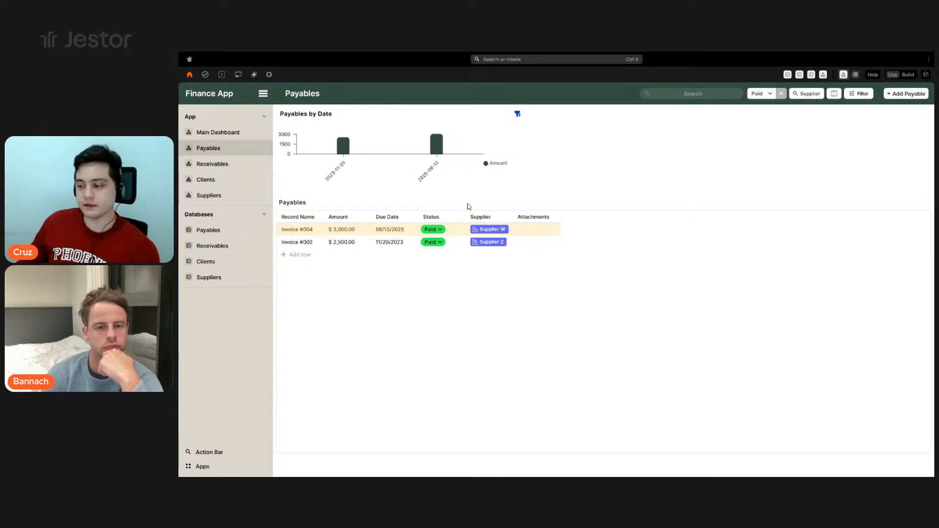
click(780, 94)
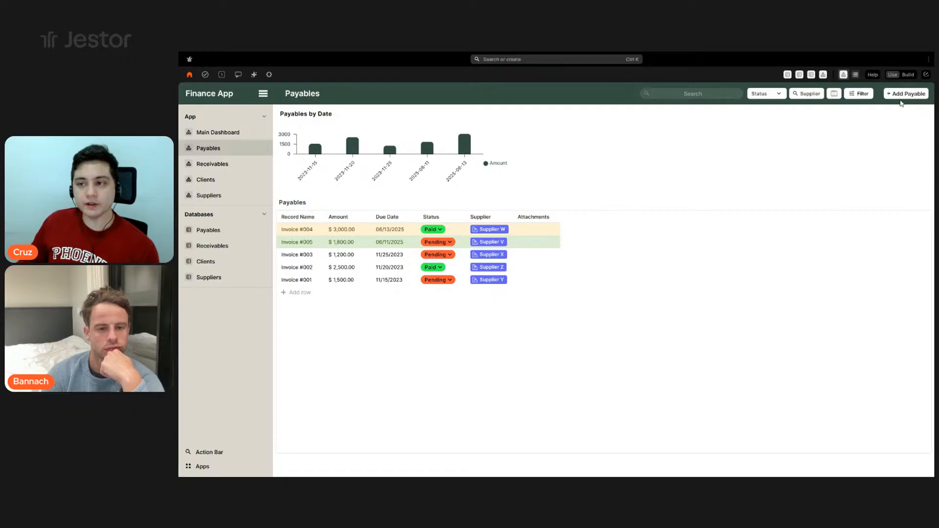
Examine the Payables creation form and the update form of Invoice #004, closing each without changes
click(904, 97)
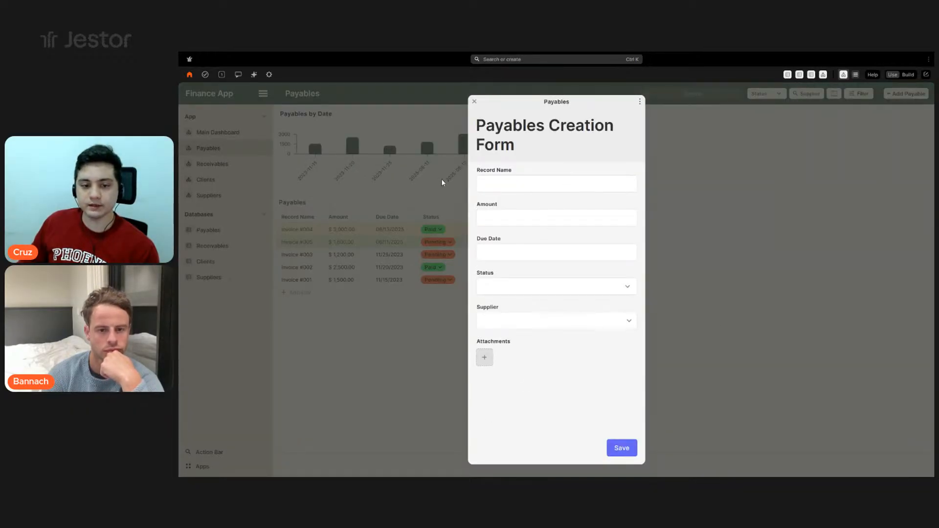
click(475, 103)
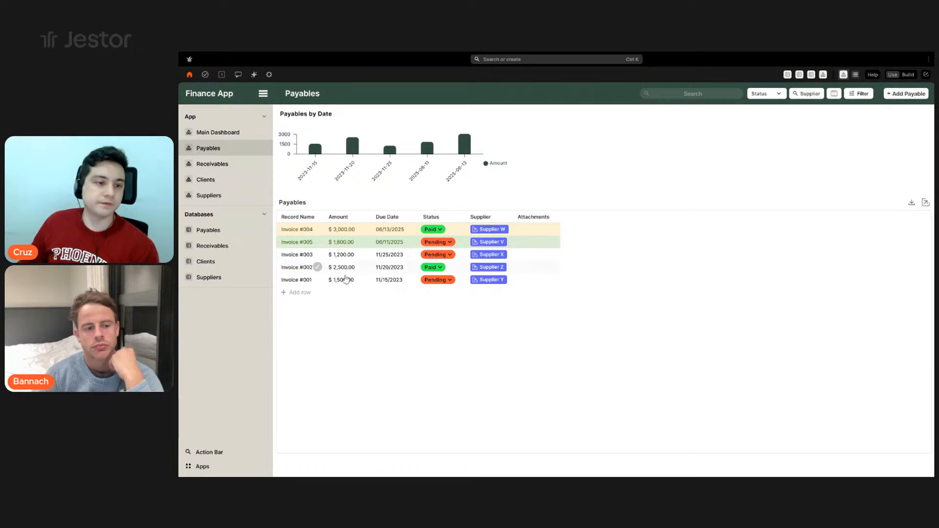
click(317, 229)
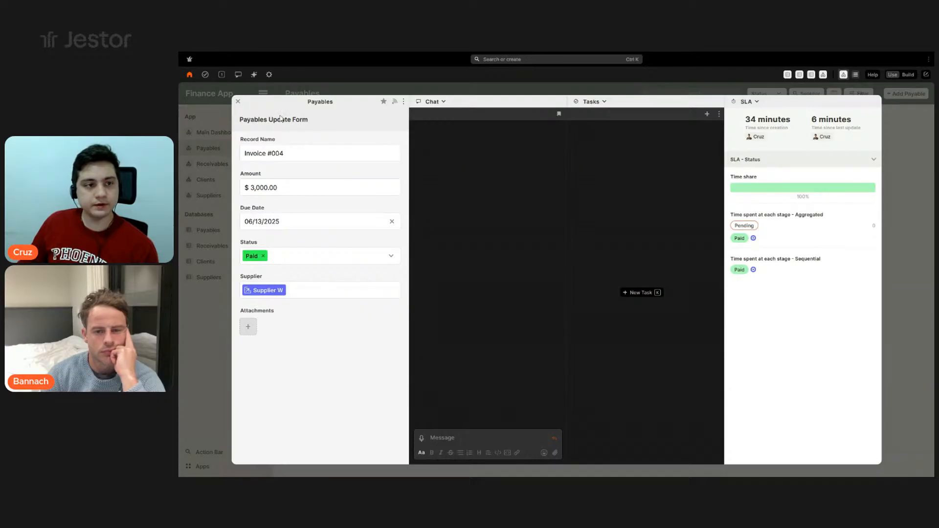
click(239, 103)
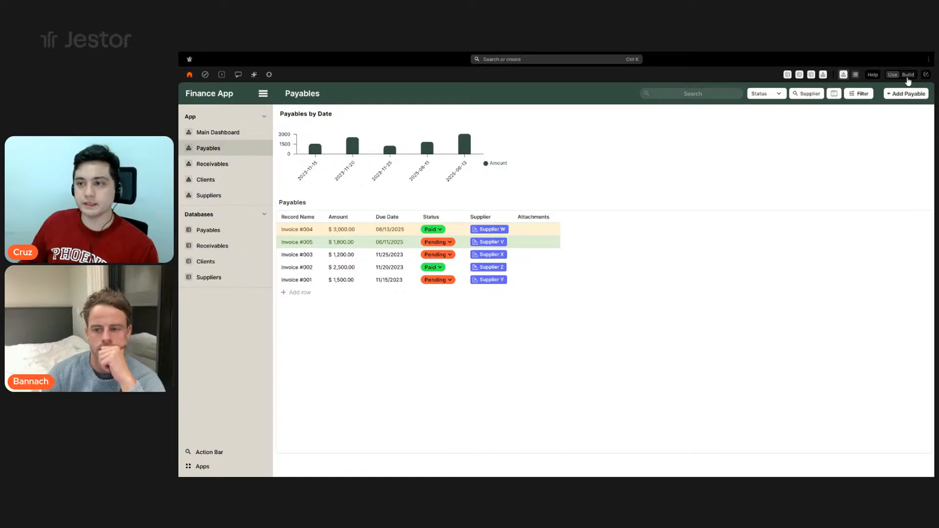
Edit the Payables page in Build mode and examine the table block's record creation and update form sources
click(908, 77)
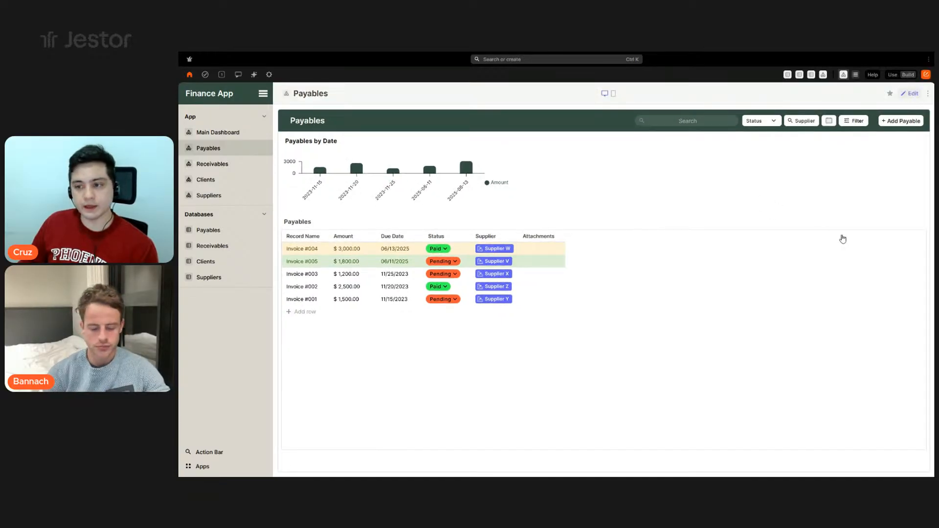
click(909, 94)
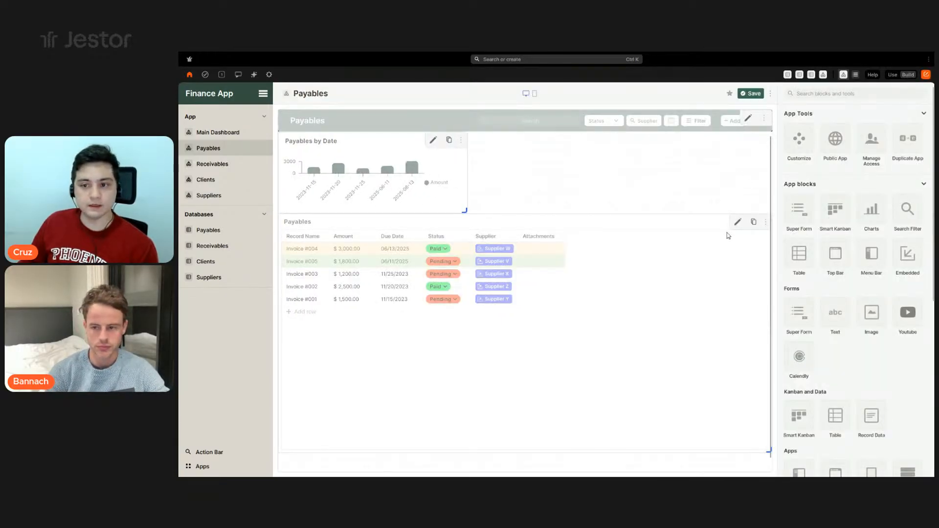
click(737, 222)
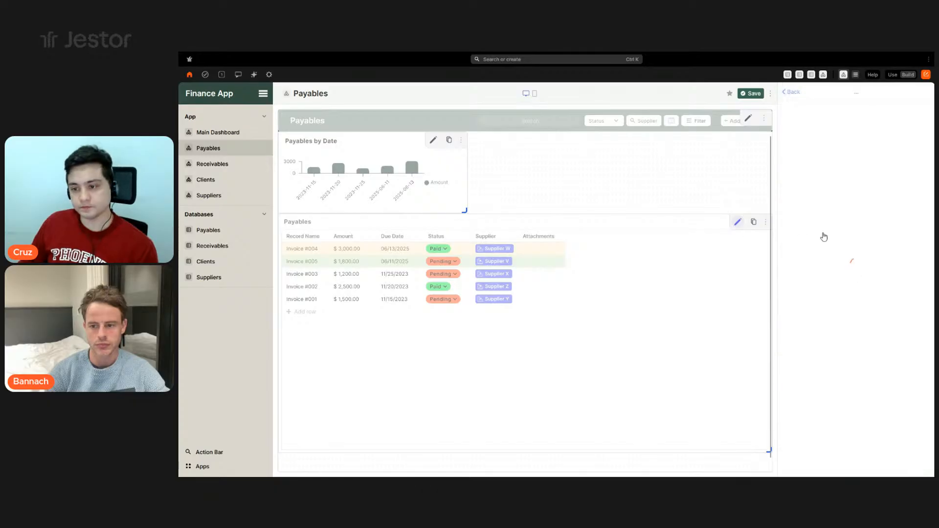
scroll(874, 262, down, 15)
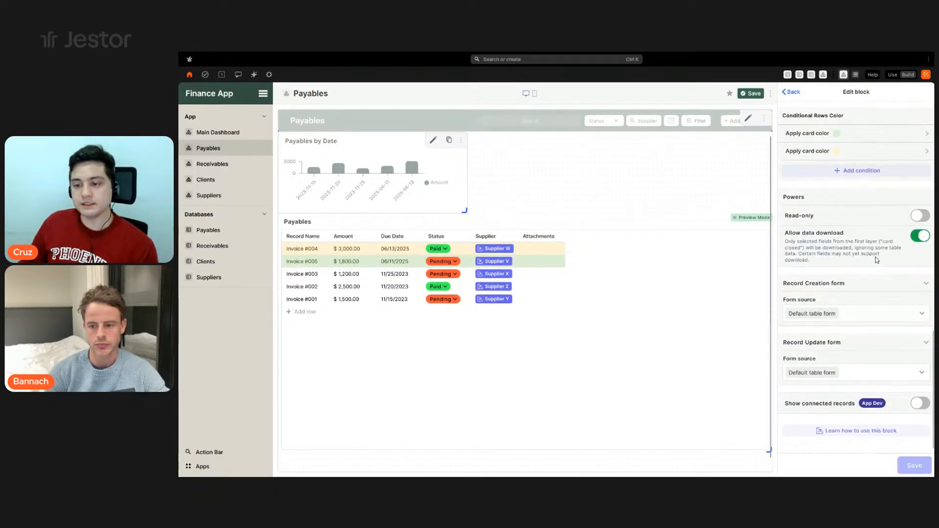
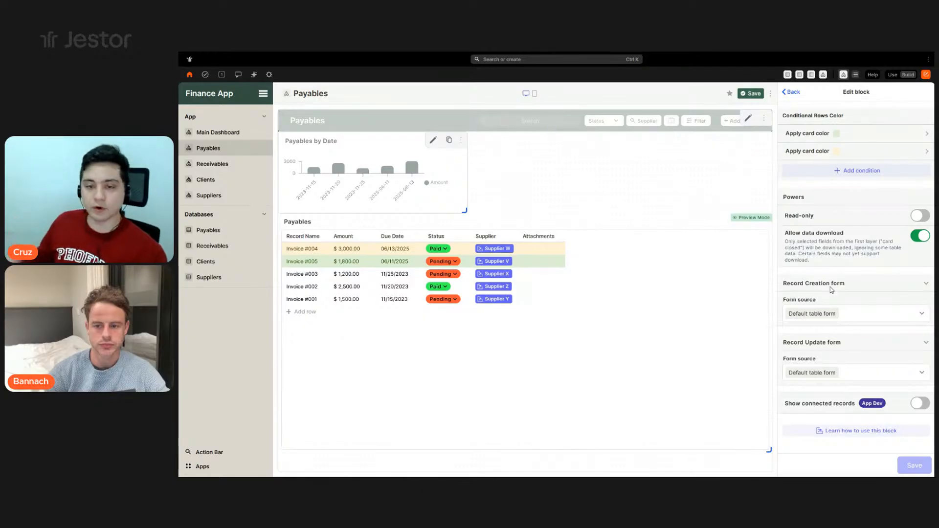
Return the Payables page to Use mode, view the update form of Invoice #005 and close it
click(892, 75)
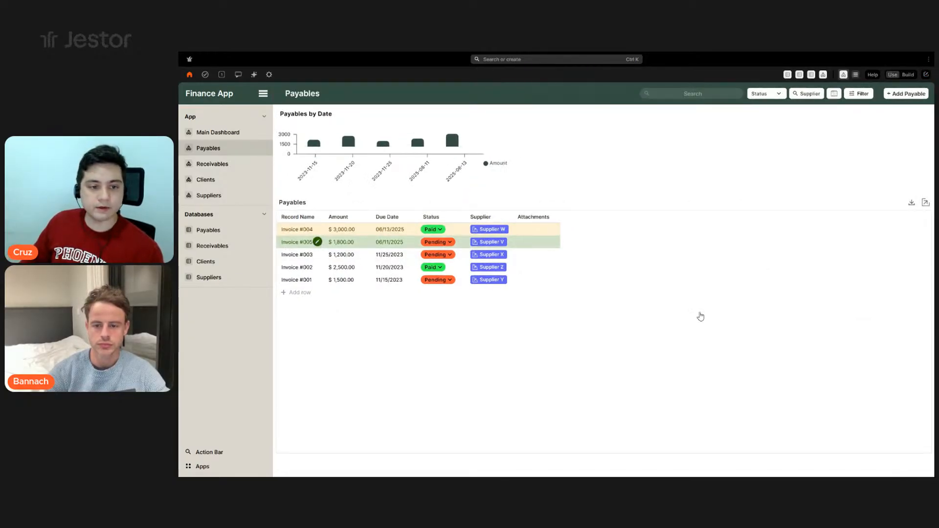
click(372, 242)
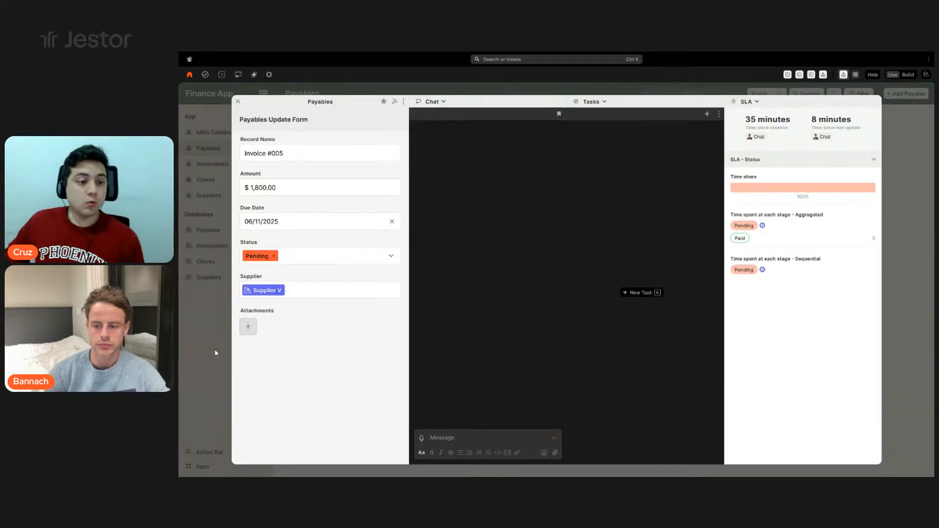
click(184, 325)
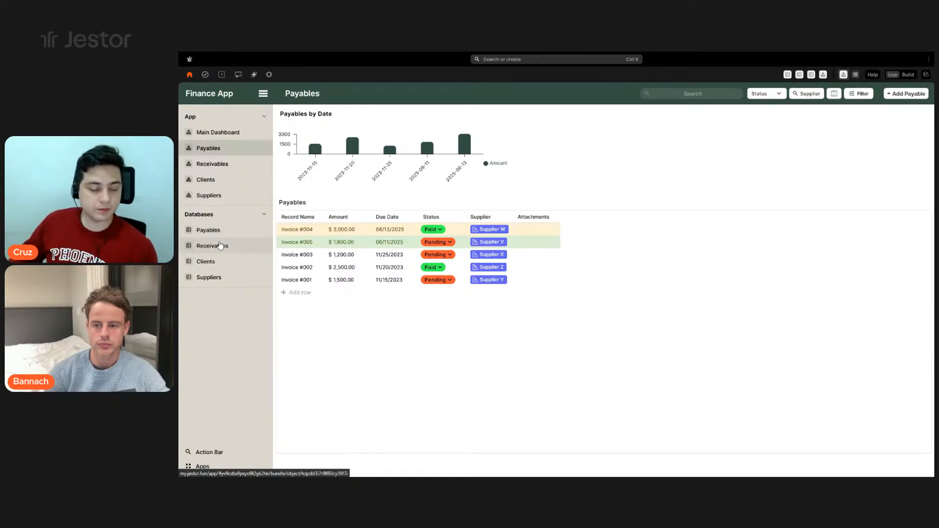
Open the Payables database in Build mode and bring up its custom record creation form for editing
click(215, 236)
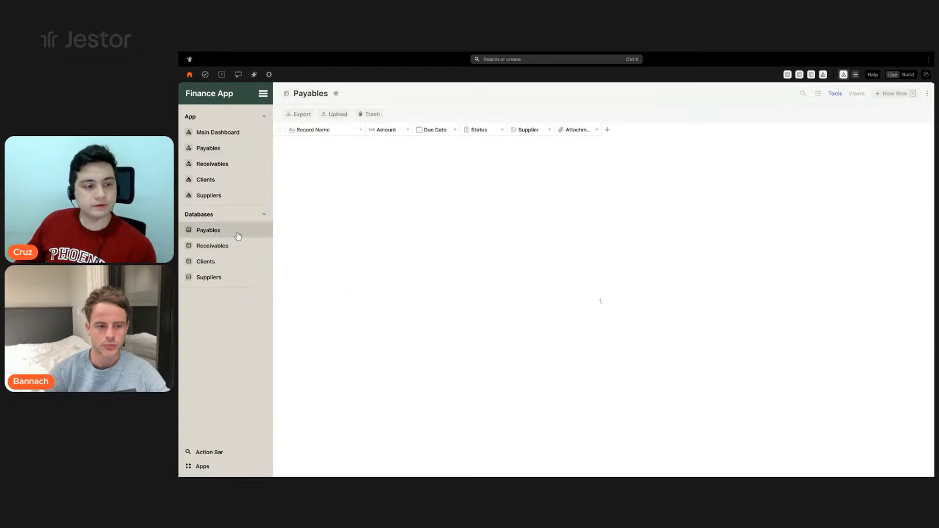
click(908, 76)
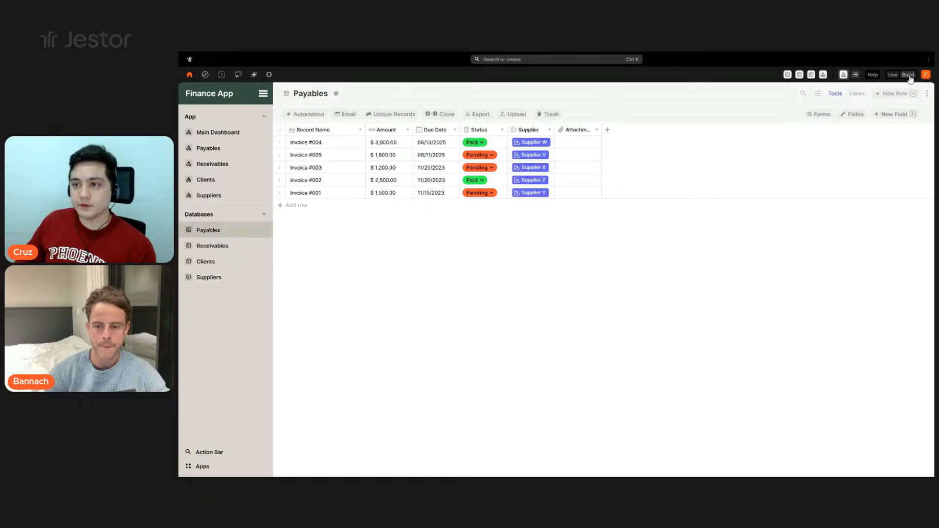
click(818, 116)
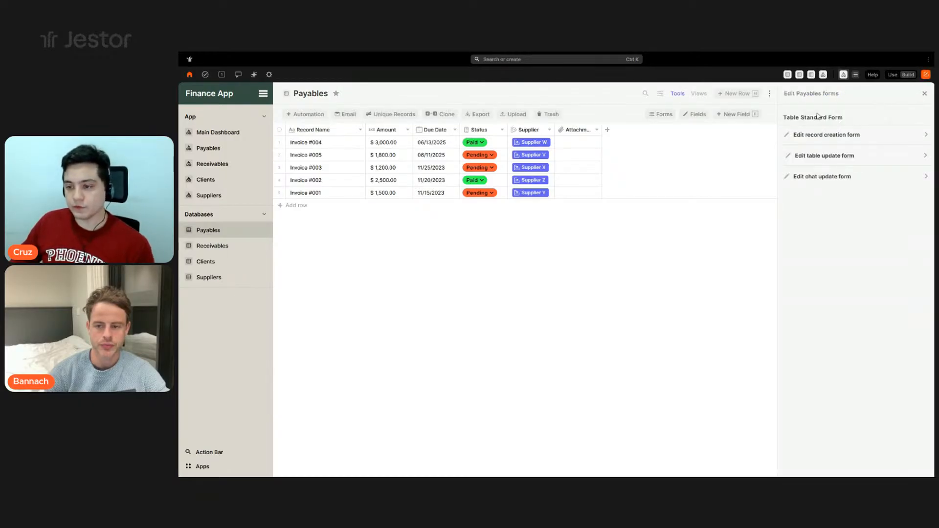
click(844, 136)
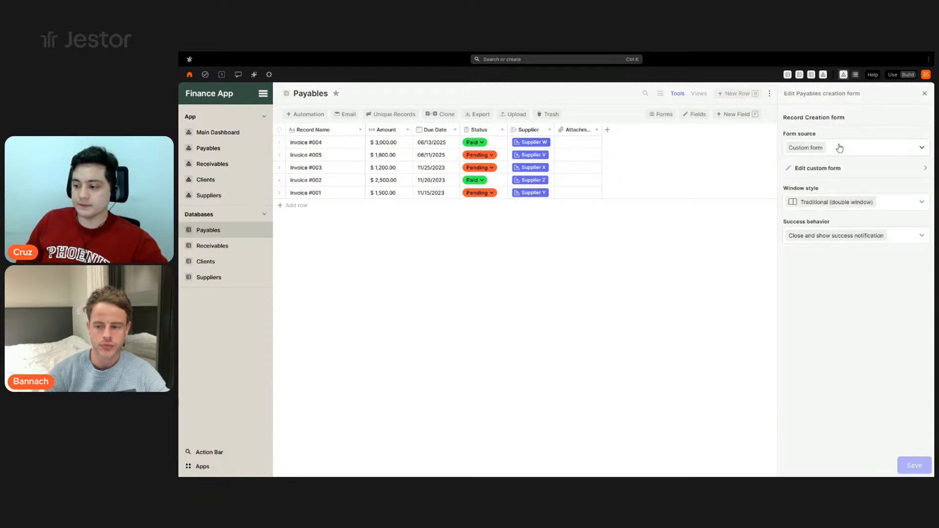
click(840, 148)
click(828, 167)
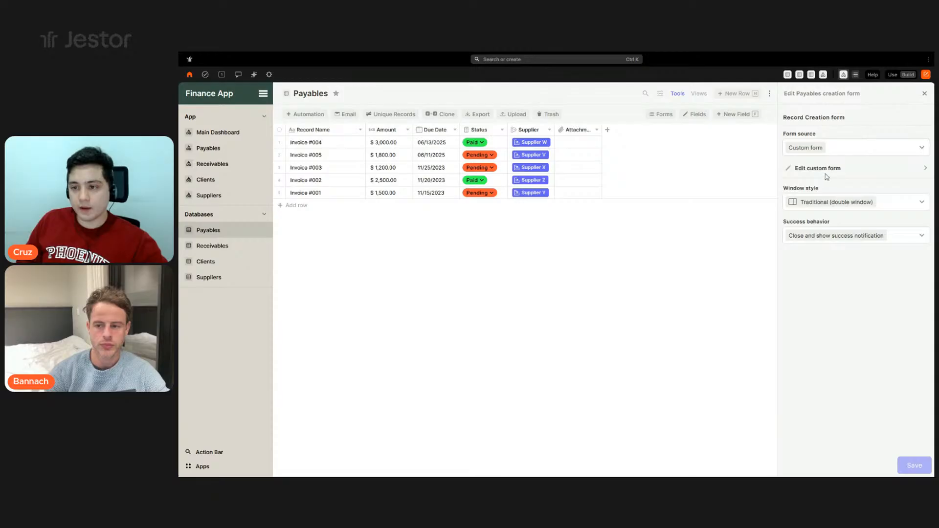
click(829, 171)
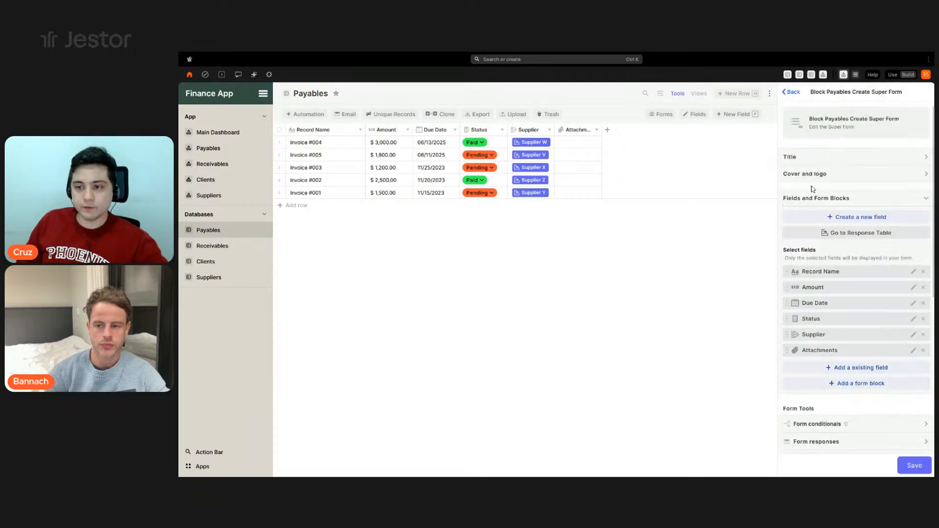
Set the creation form's title to "New Payable" and its description to "Use this form to create a new payable."
click(836, 161)
triple_click(831, 187)
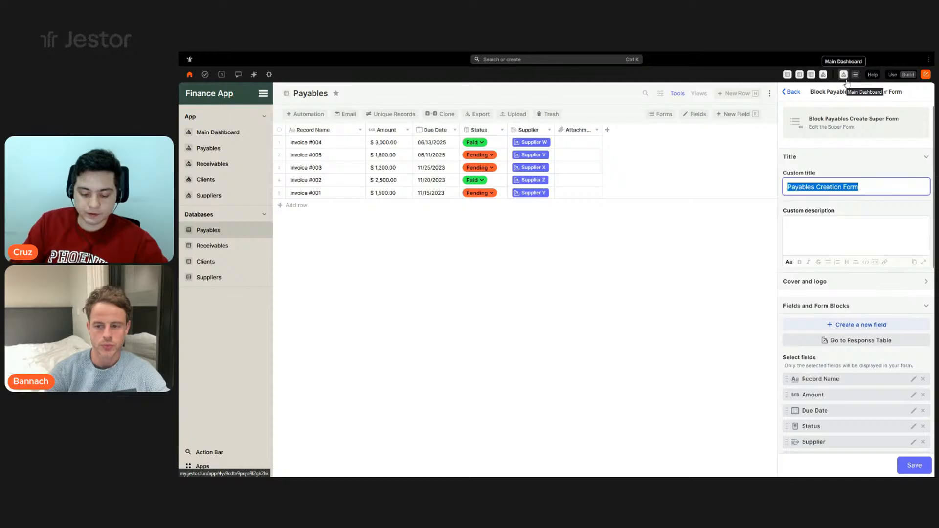
text(New Paya)
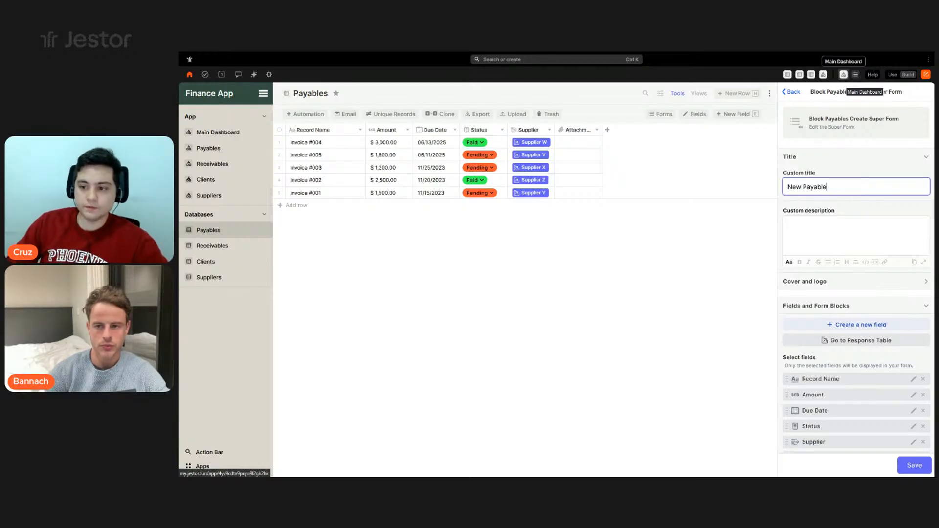
text(ble)
click(817, 236)
text(Us)
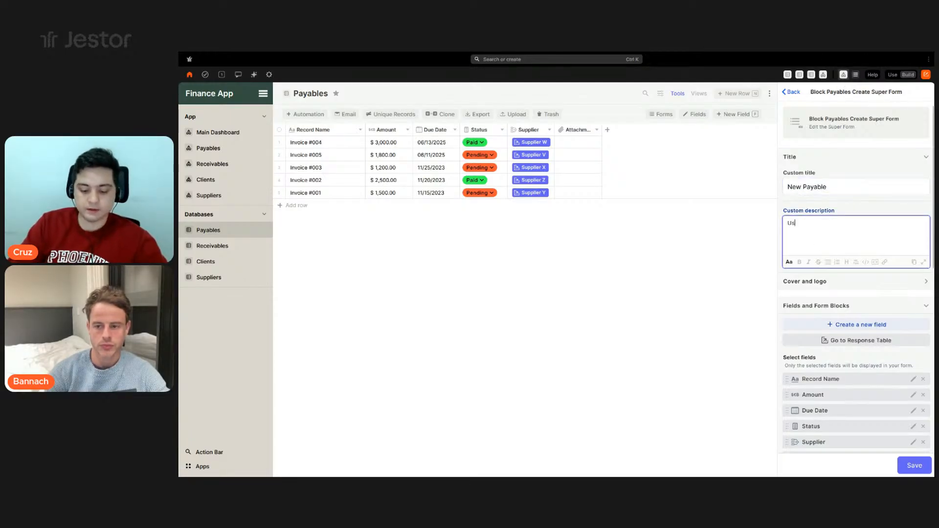
text(e this form to )
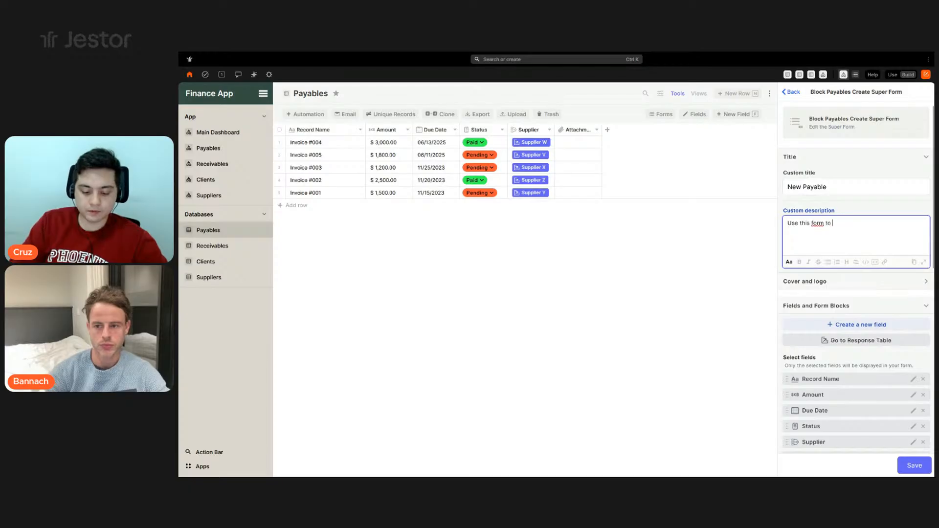
text(create a new payab)
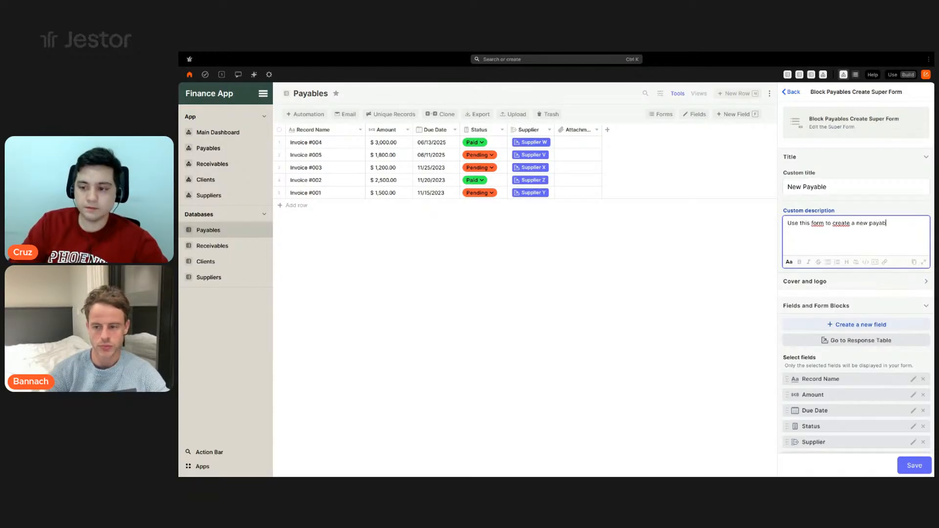
Add a Section form block to the Payables creation form
scroll(779, 191, down, 2)
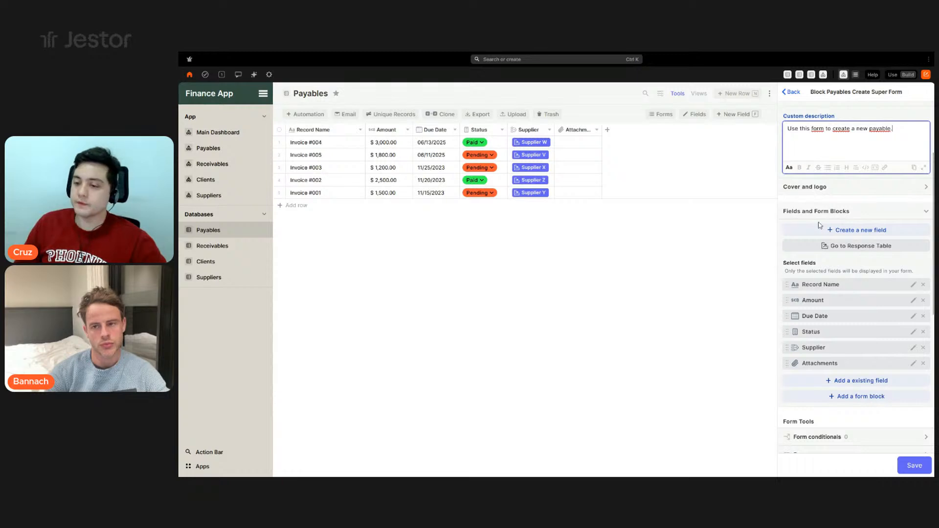
scroll(821, 230, down, 1)
click(861, 333)
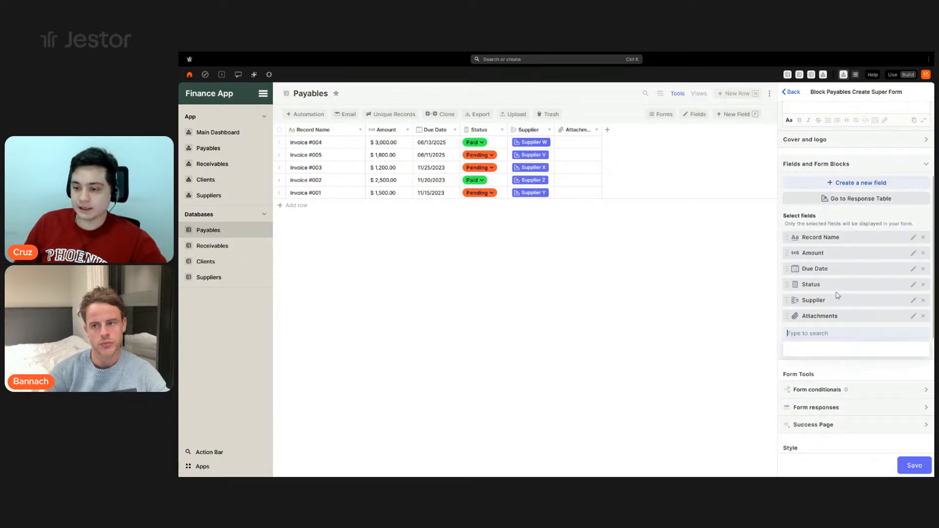
click(856, 219)
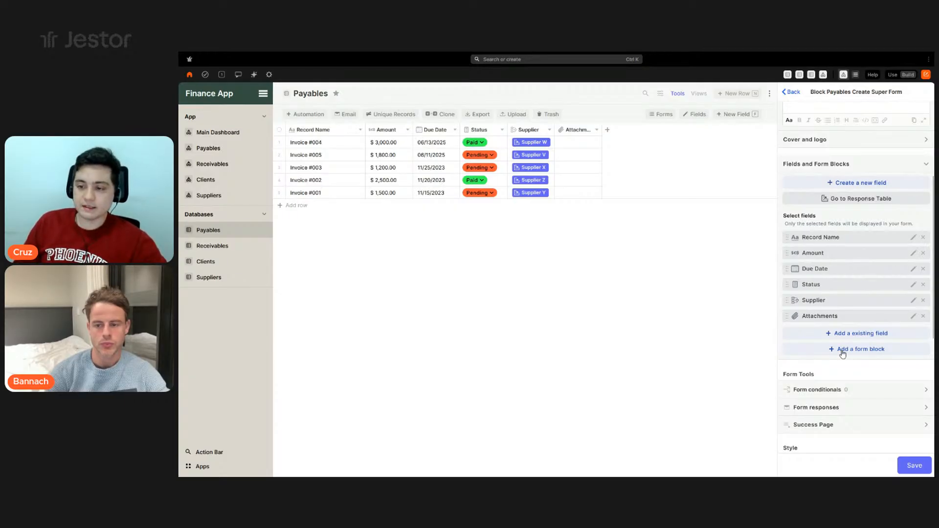
click(855, 348)
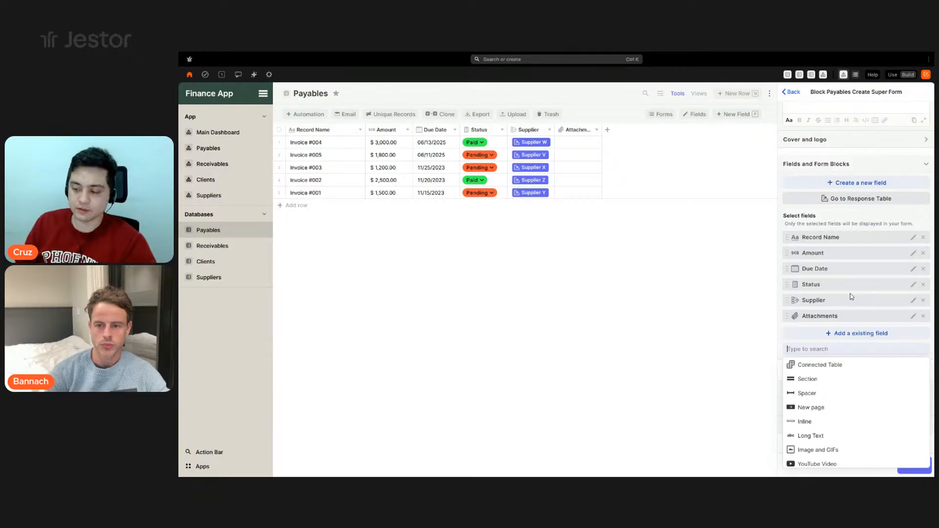
click(826, 381)
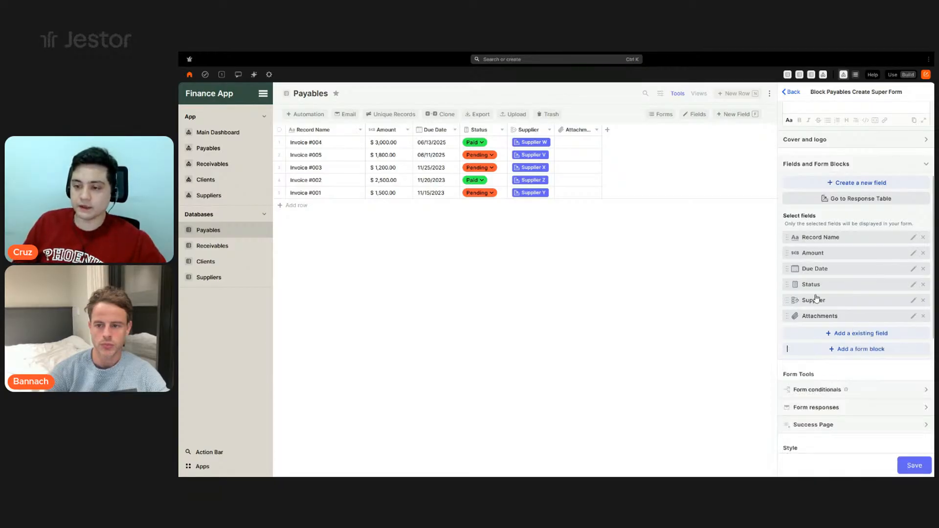
Title the section "Main Info", save it, and arrange it to enclose the form fields from Record Name to Attachments
triple_click(835, 174)
triple_click(835, 175)
double_click(835, 175)
triple_click(835, 175)
text(Main Info)
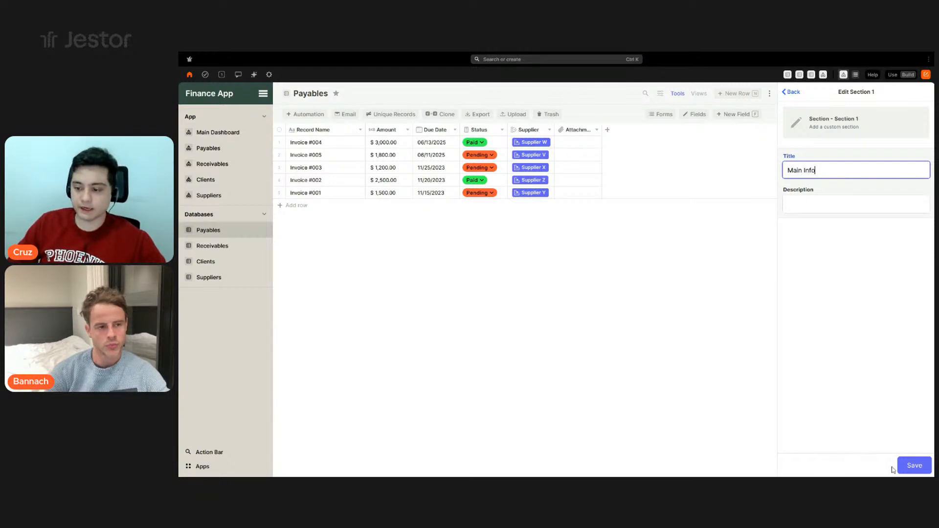
click(899, 464)
drag(824, 253, 834, 239)
drag(826, 332, 830, 269)
Add an Inline form block and arrange it to enclose the Amount and Due Date fields
click(844, 380)
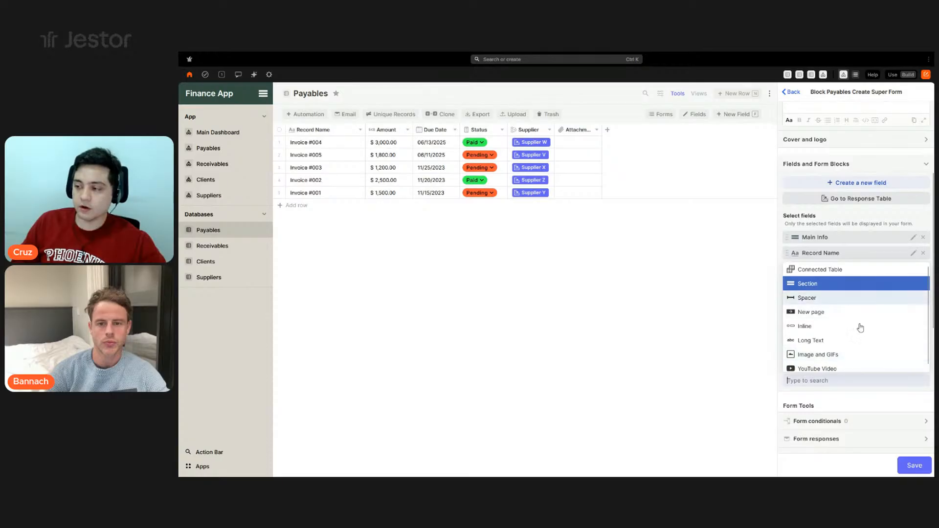
click(813, 326)
scroll(831, 351, down, 1)
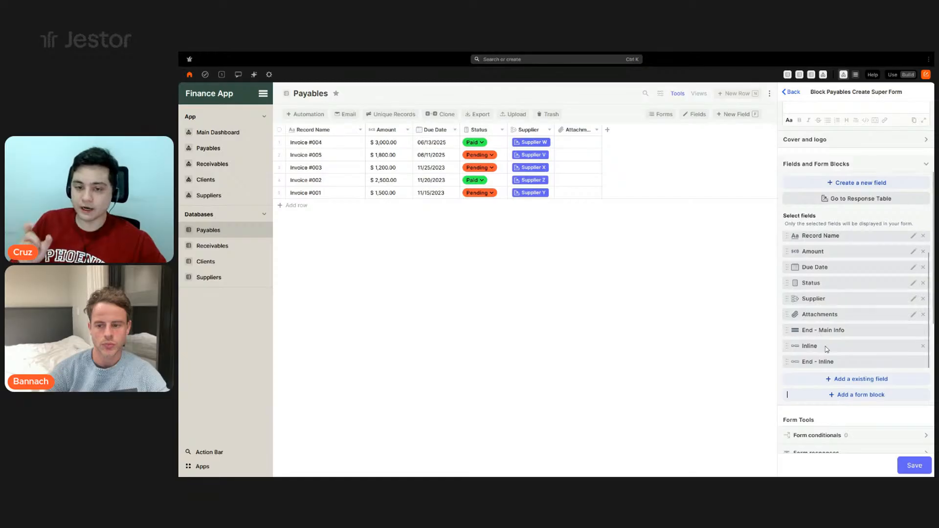
drag(827, 348, 829, 257)
drag(823, 310, 826, 301)
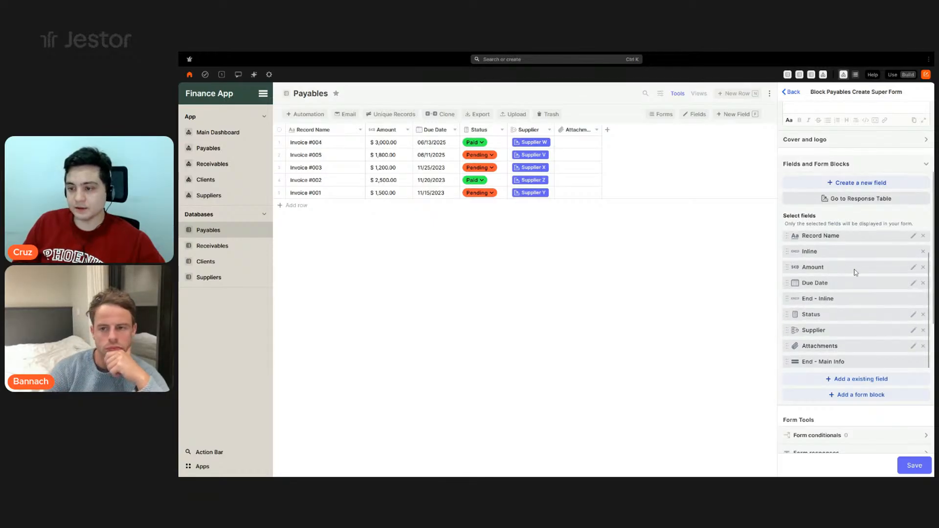
scroll(868, 293, up, 1)
scroll(875, 266, down, 1)
scroll(861, 269, up, 1)
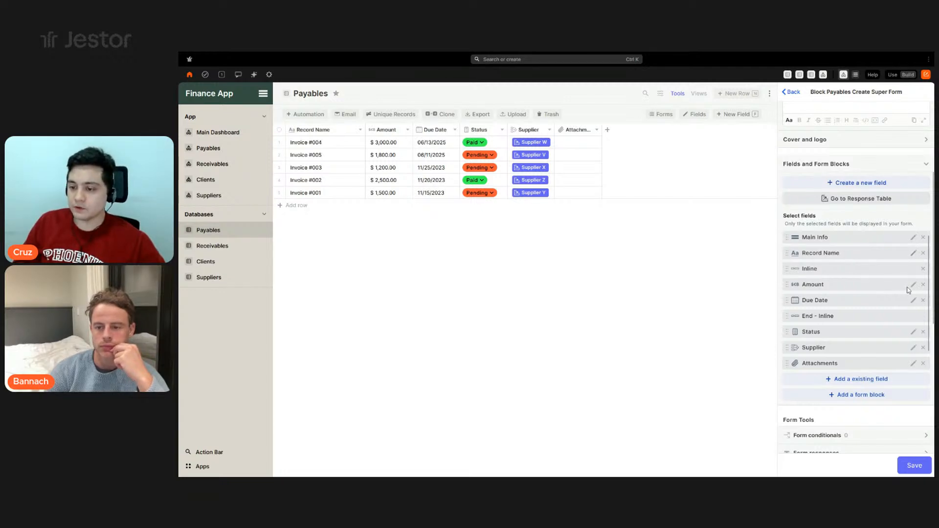
Give the Record Name field the description "Short description of the payable.", make it a required form field, and save
click(913, 253)
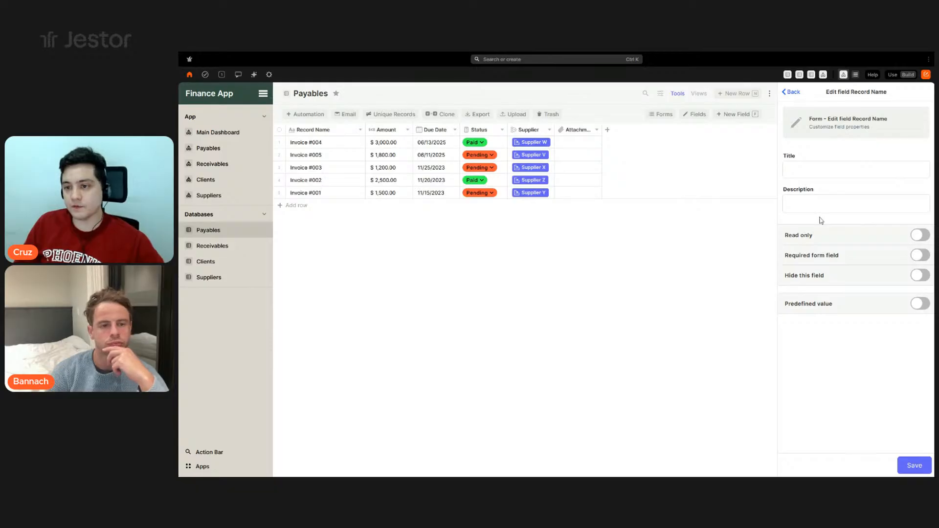
click(813, 202)
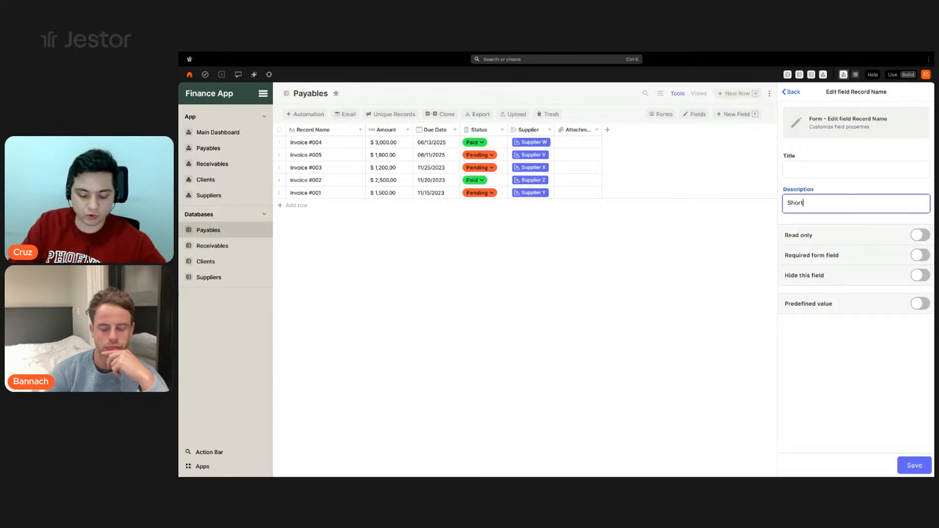
text(description )
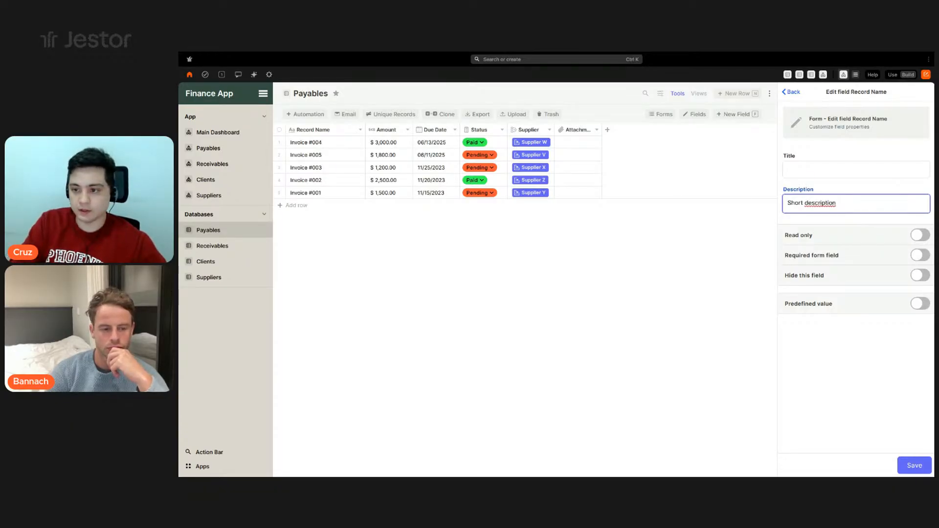
text(of the payable.)
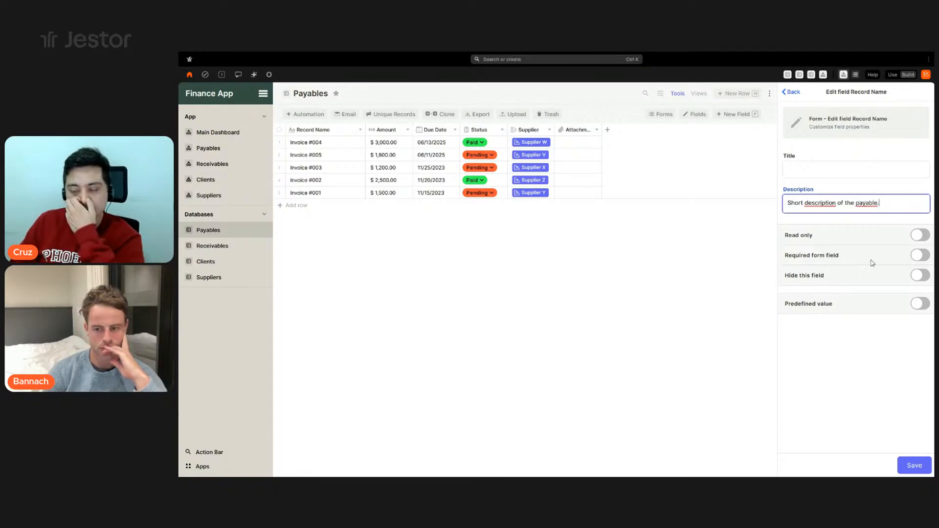
click(916, 258)
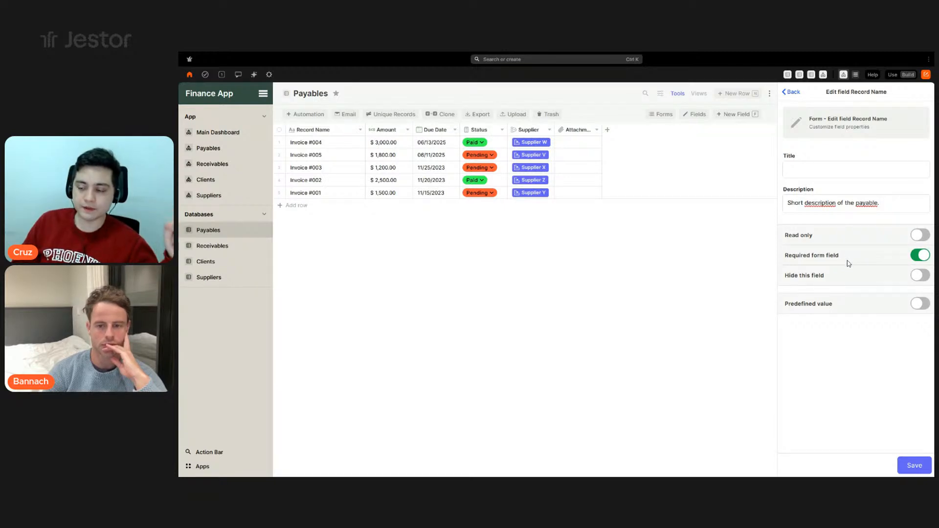
click(905, 465)
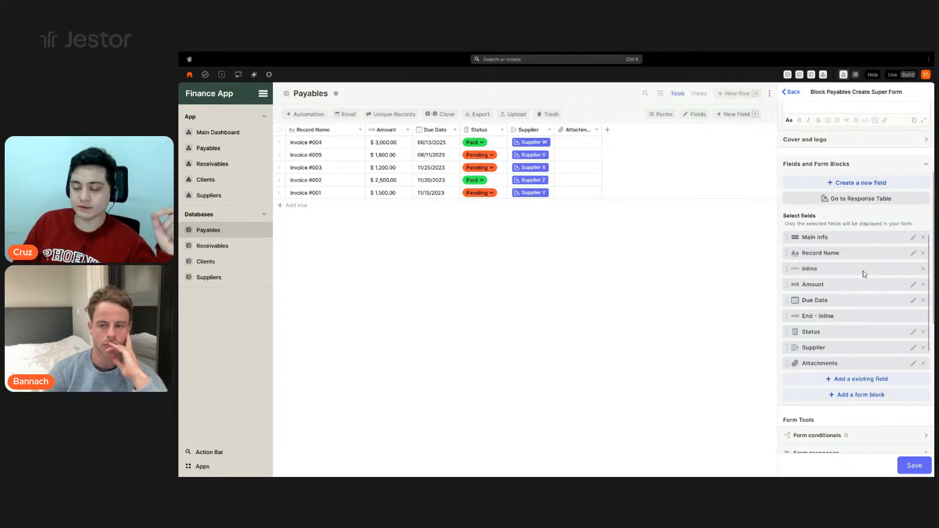
Open a new Payables record form, examine how the Status field offers its options, and close the form
scroll(866, 274, down, 1)
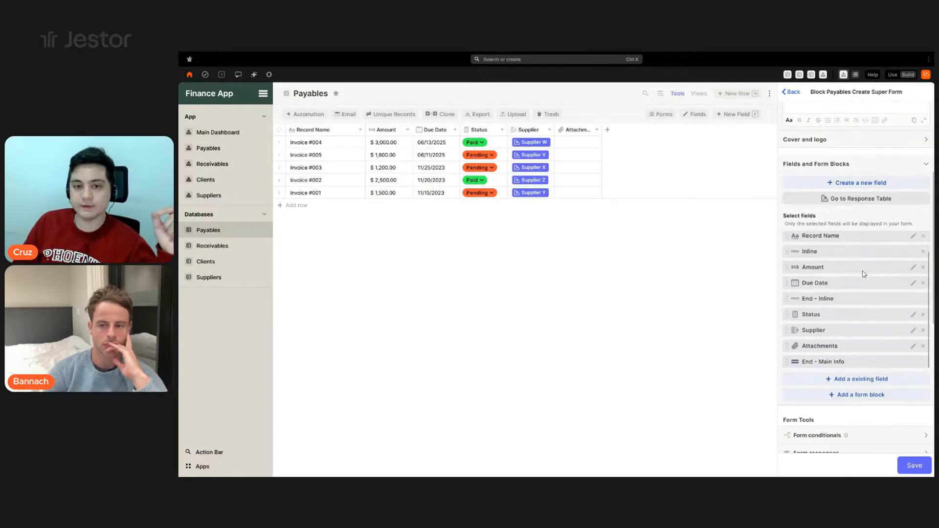
click(739, 94)
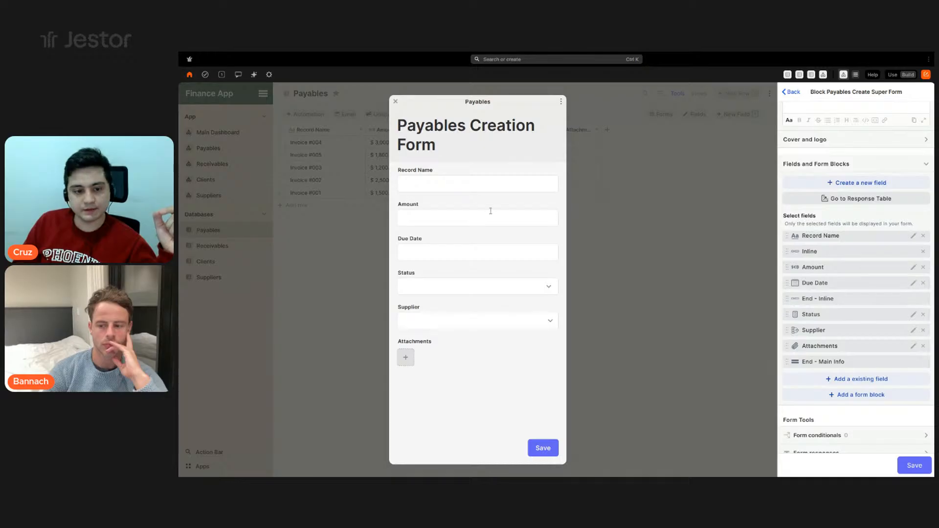
click(459, 292)
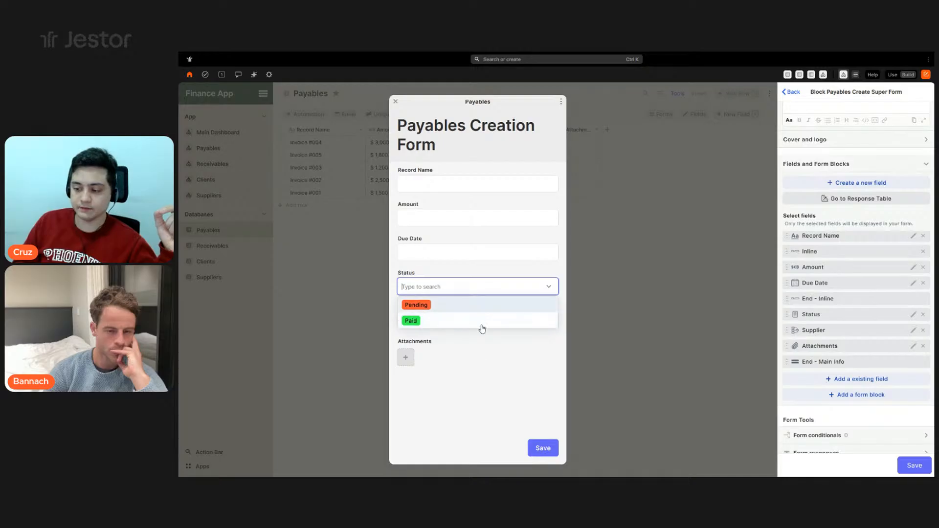
click(395, 104)
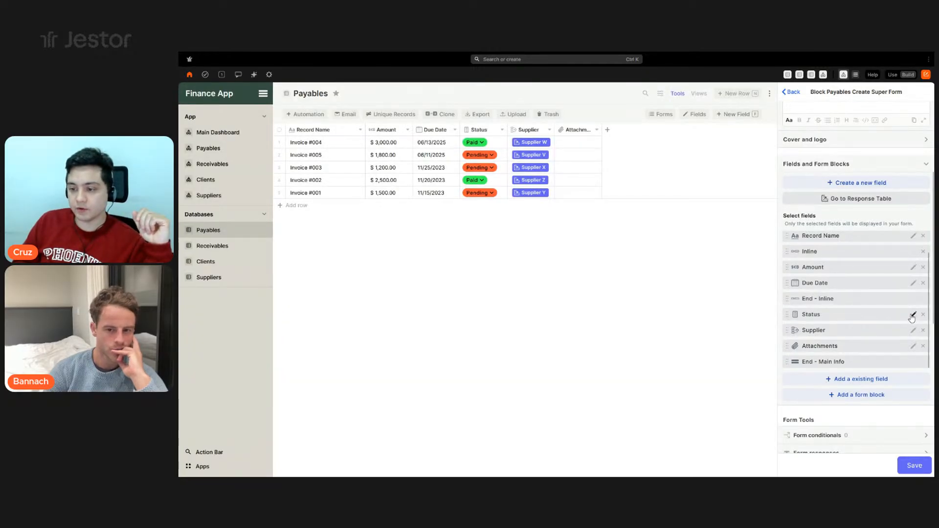
Display the Status field as Radio vertical, save it, and move the Supplier field above Status
click(913, 316)
click(836, 266)
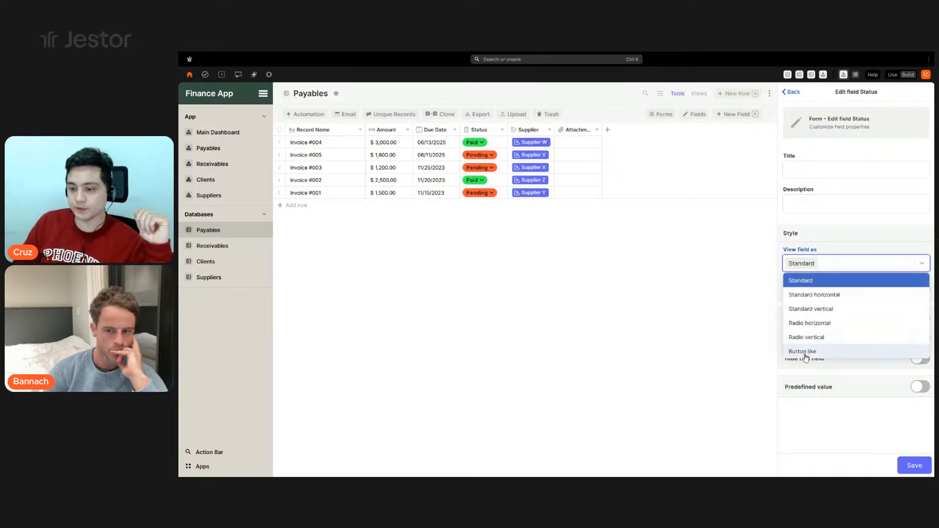
click(816, 338)
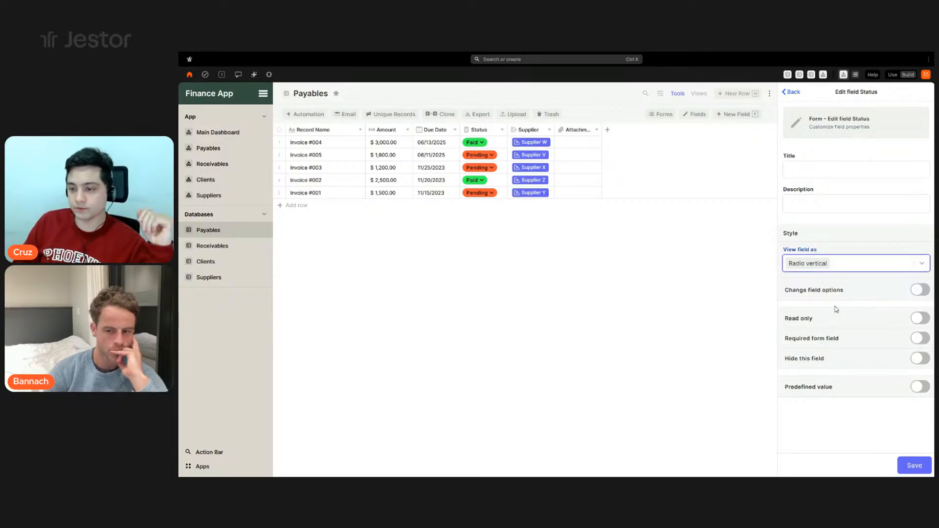
click(912, 465)
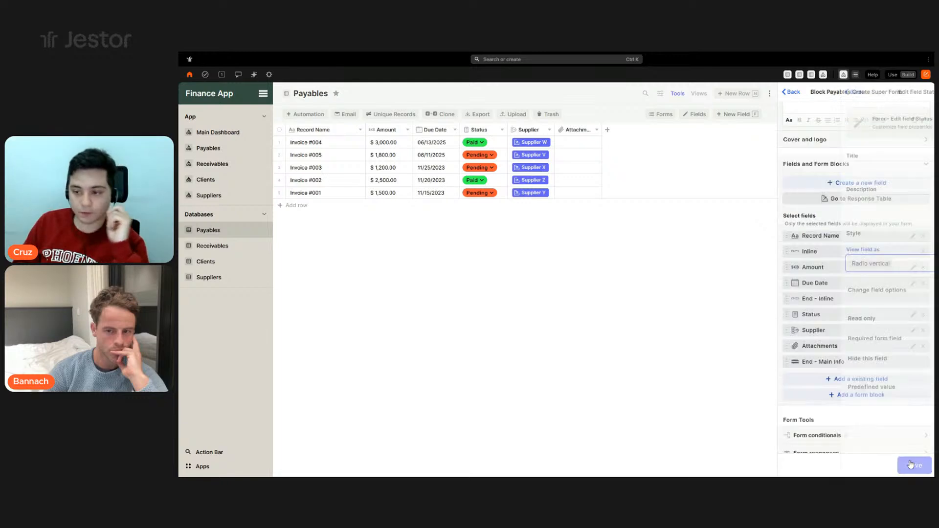
mouse_move(836, 335)
mouse_down()
mouse_move(836, 307)
mouse_move(836, 318)
mouse_up()
Set the creation form's button color to hex 344e41 and save the color
scroll(886, 354, down, 5)
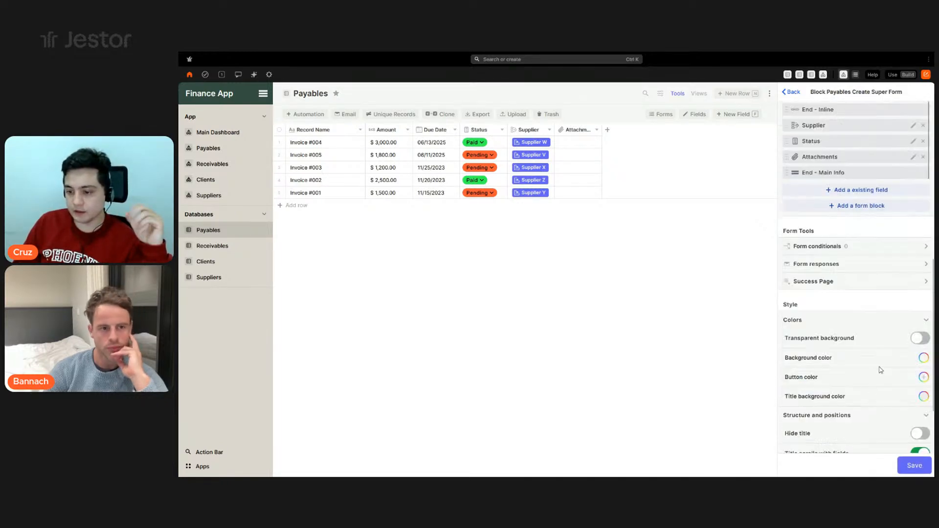
scroll(889, 348, down, 1)
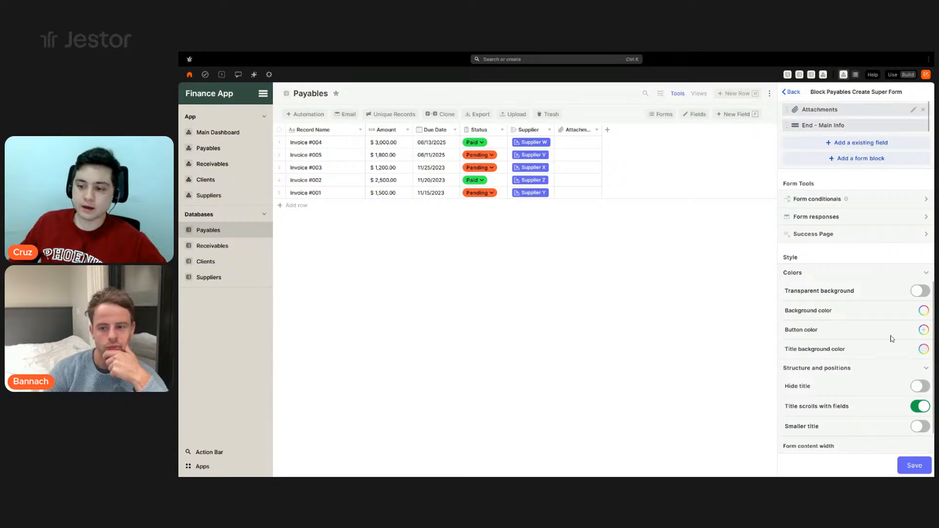
click(923, 329)
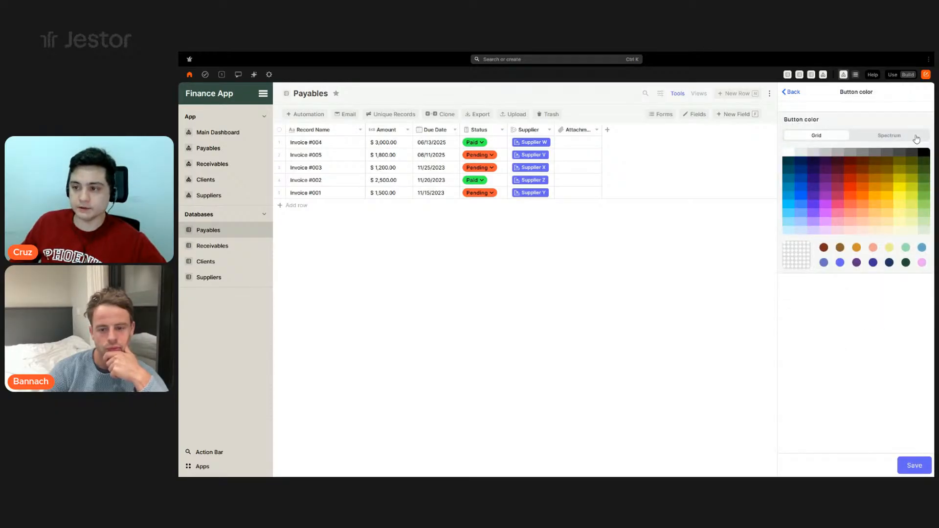
click(913, 136)
click(915, 229)
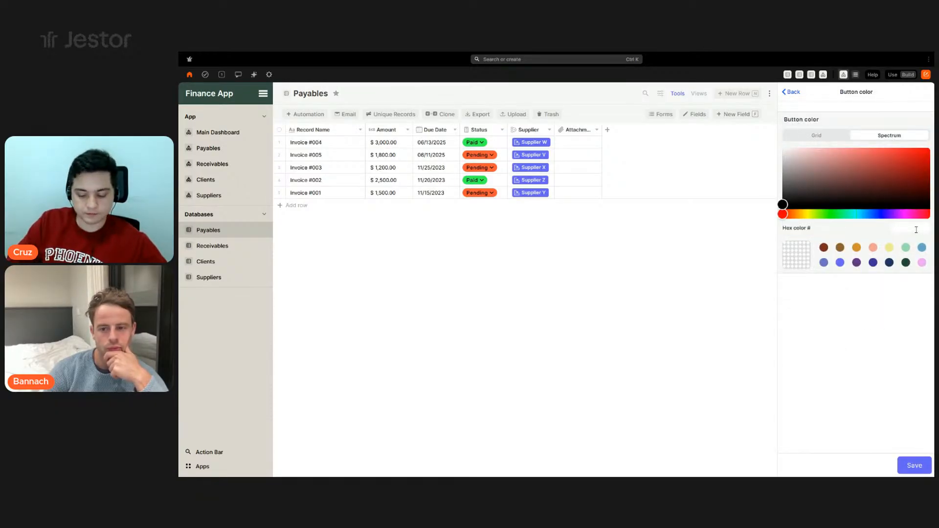
text(344e41)
click(910, 464)
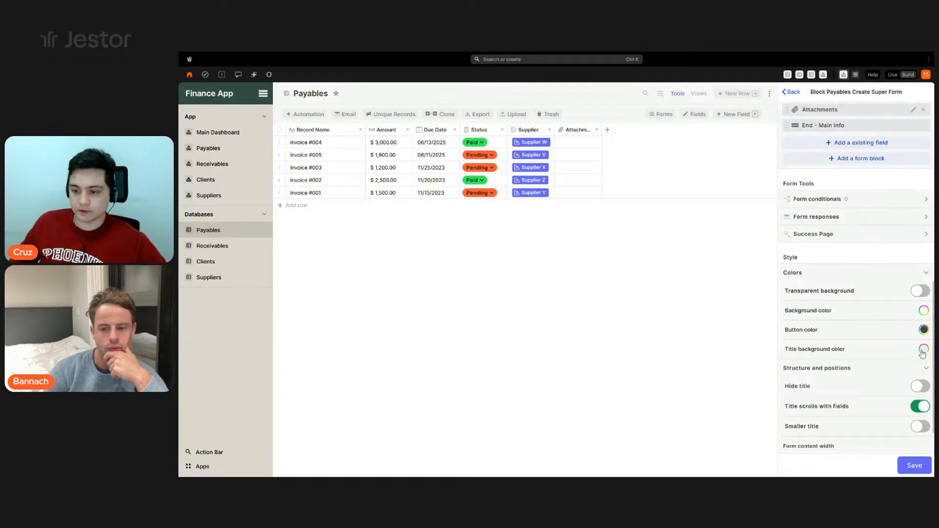
Set the creation form's title background color to hex 344e41 and save the color
click(922, 350)
click(890, 137)
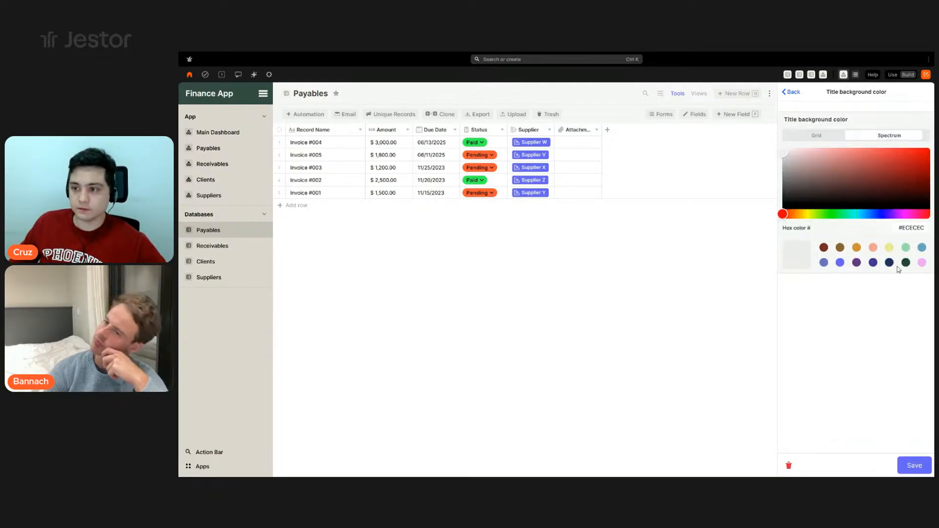
double_click(910, 227)
text(344e41)
click(914, 465)
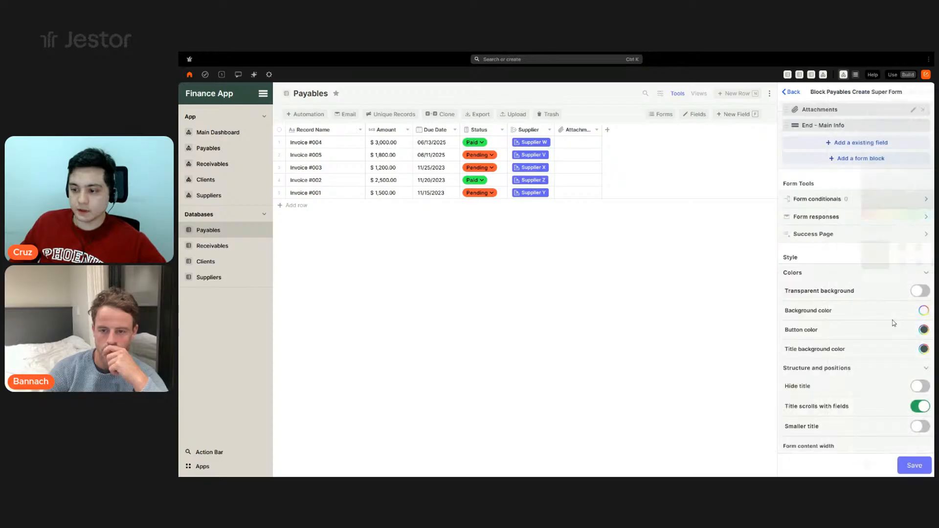
Save white as the creation form's background color and save the customized creation form
click(923, 311)
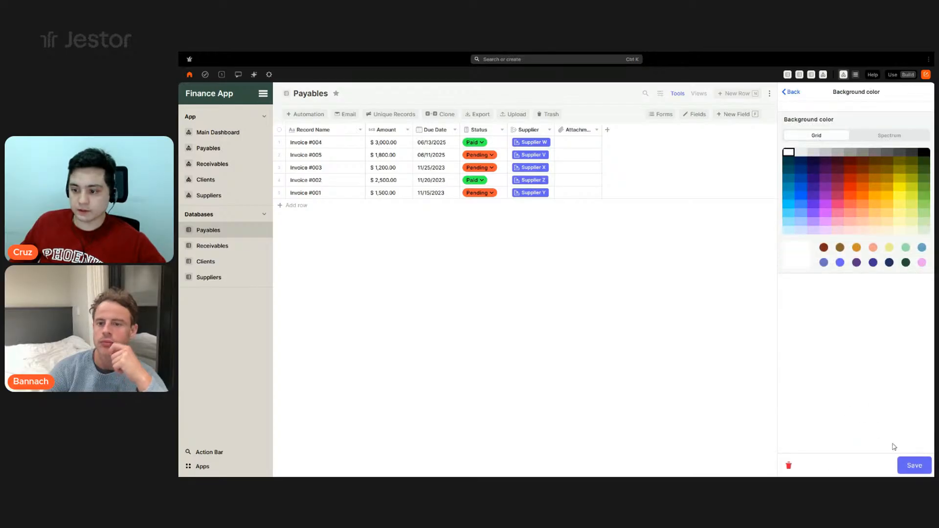
click(913, 465)
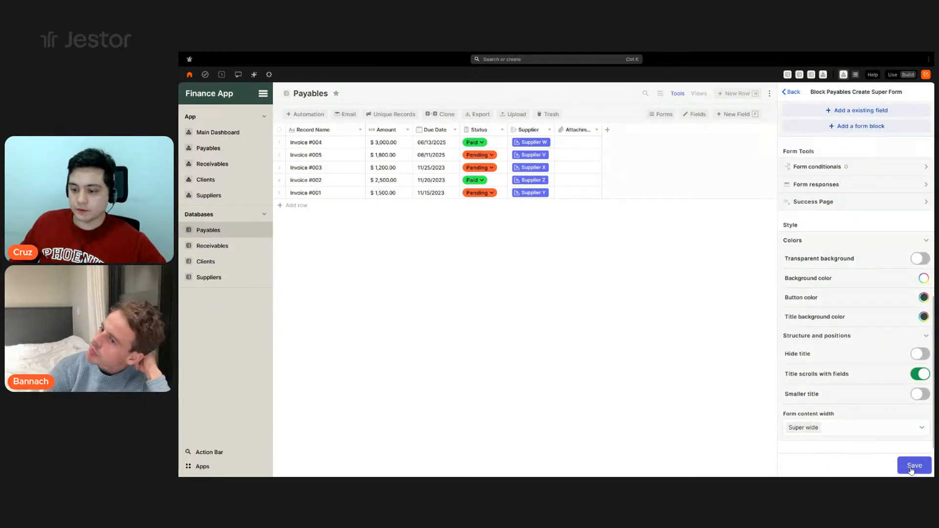
click(913, 465)
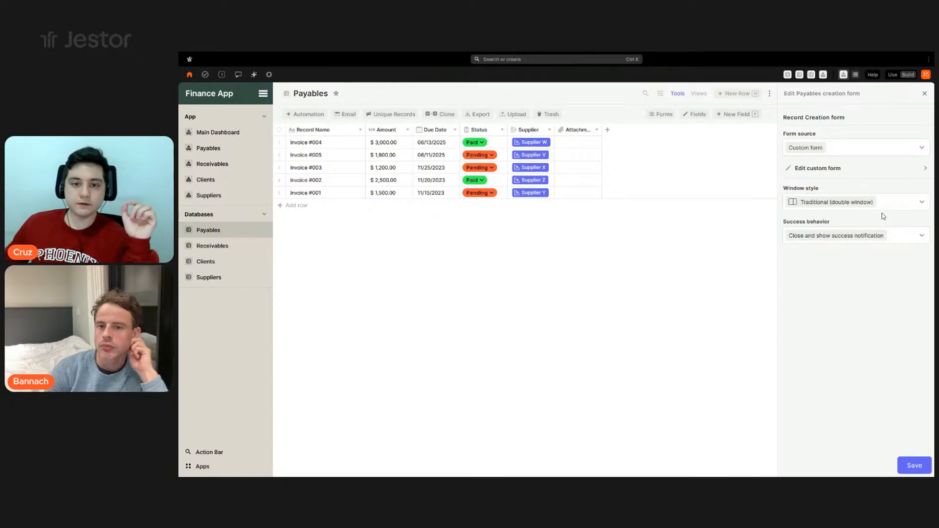
Set the Payables creation form's window style to Right side window and save the form settings
click(739, 97)
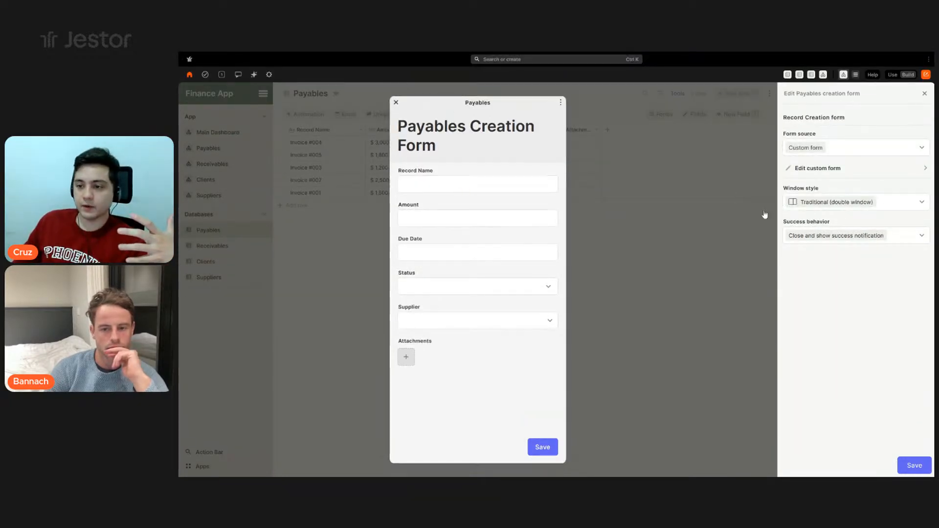
click(764, 214)
click(895, 205)
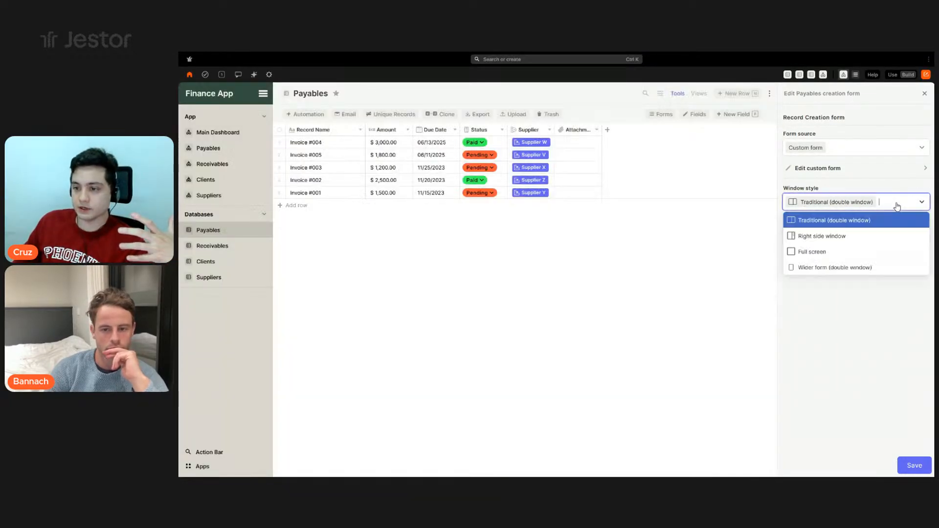
click(860, 243)
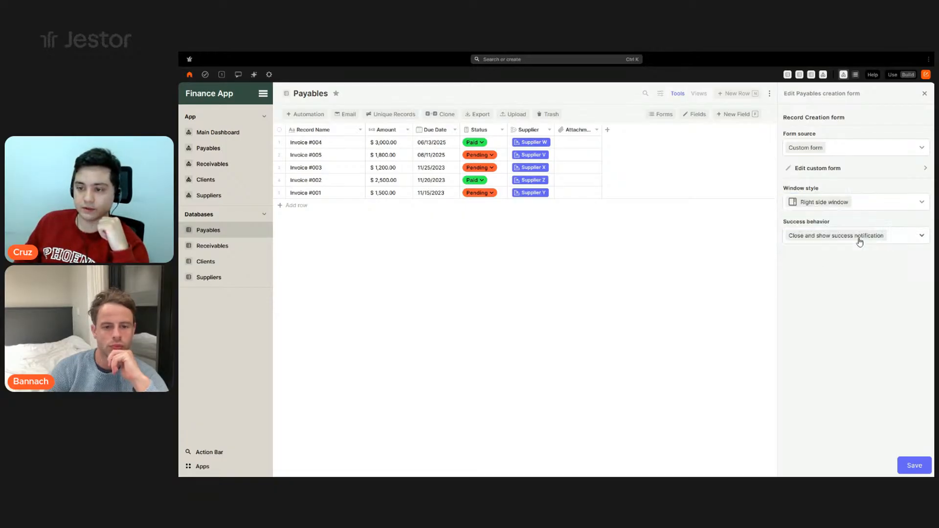
click(912, 466)
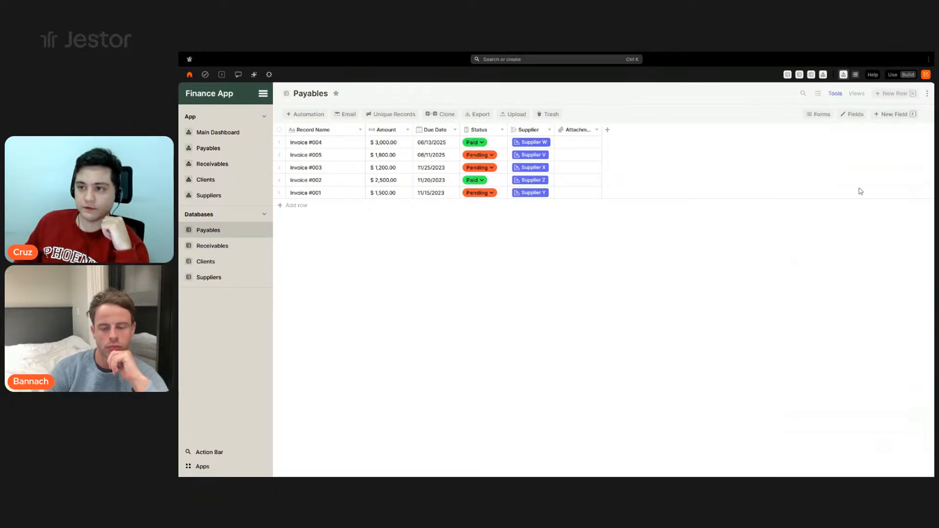
Try out the New Payable form with record name djhfjd and status Pending, and leave it without saving
click(893, 93)
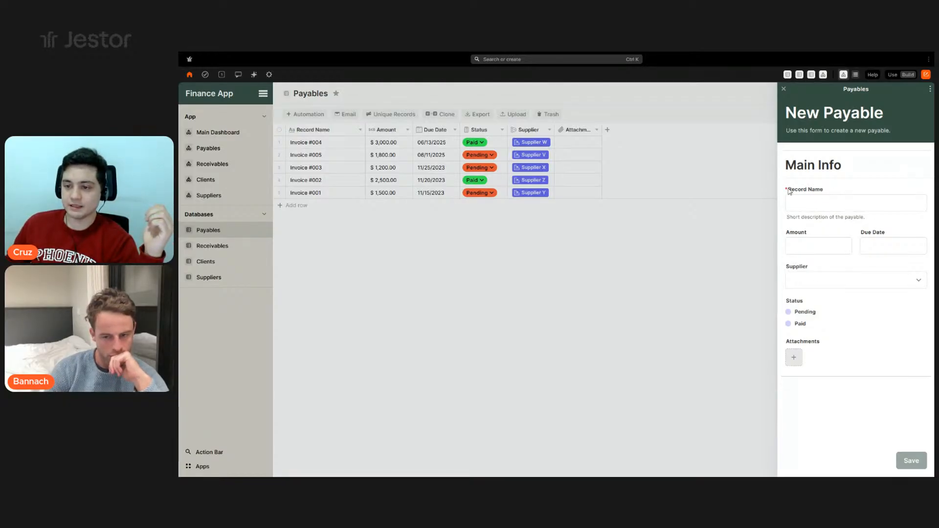
click(817, 206)
text(djhfjd)
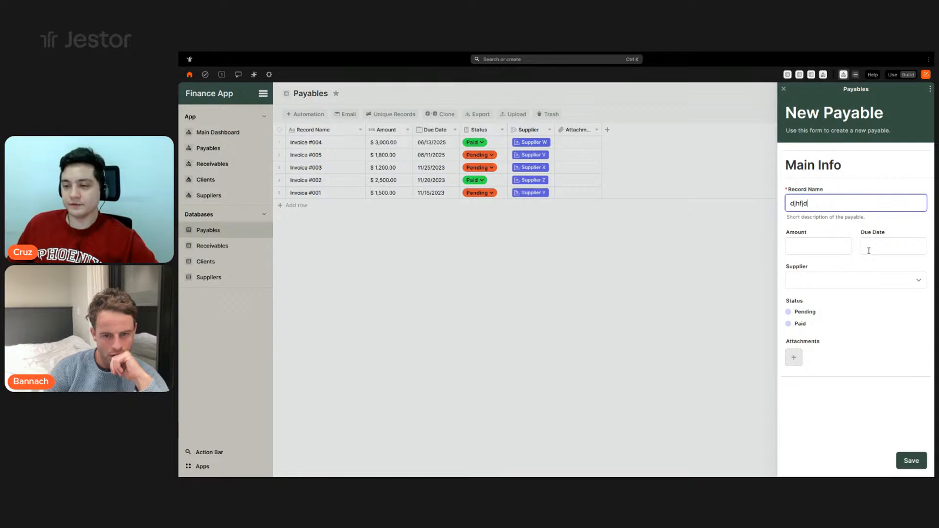
click(827, 279)
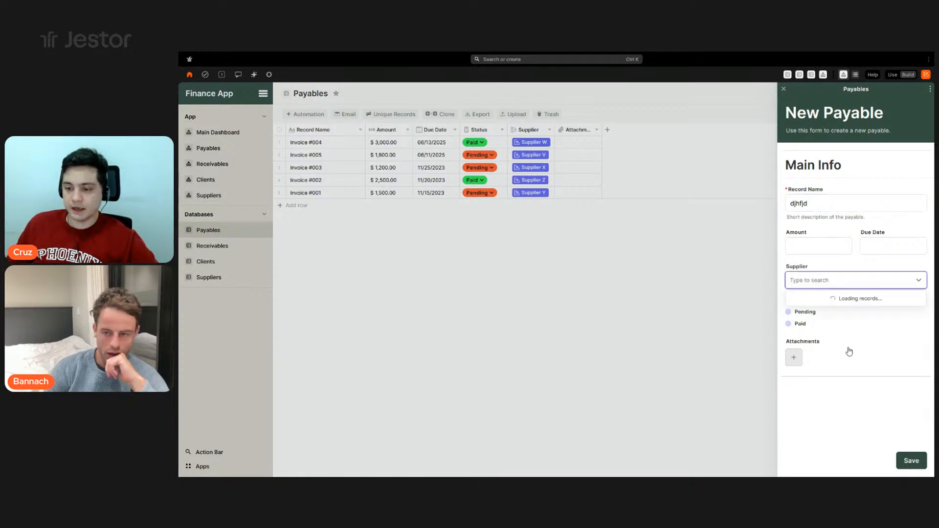
click(780, 304)
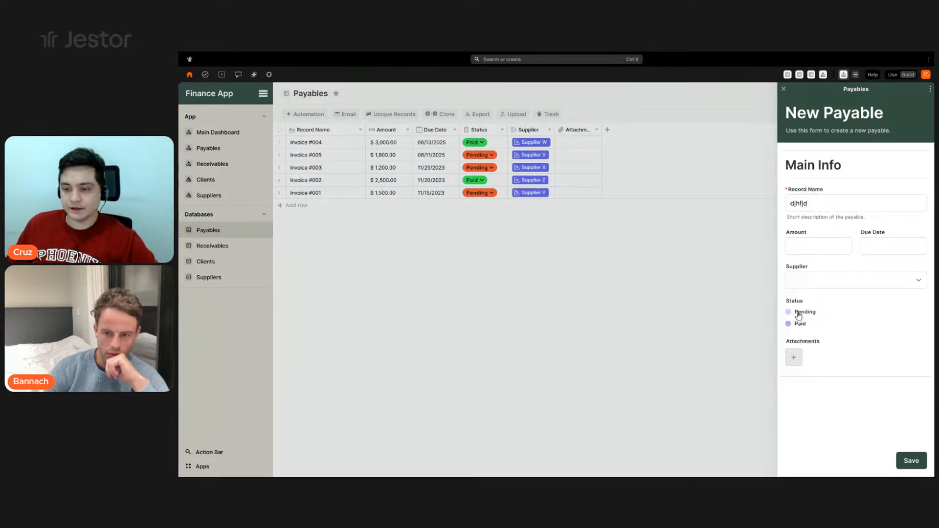
click(794, 323)
click(797, 314)
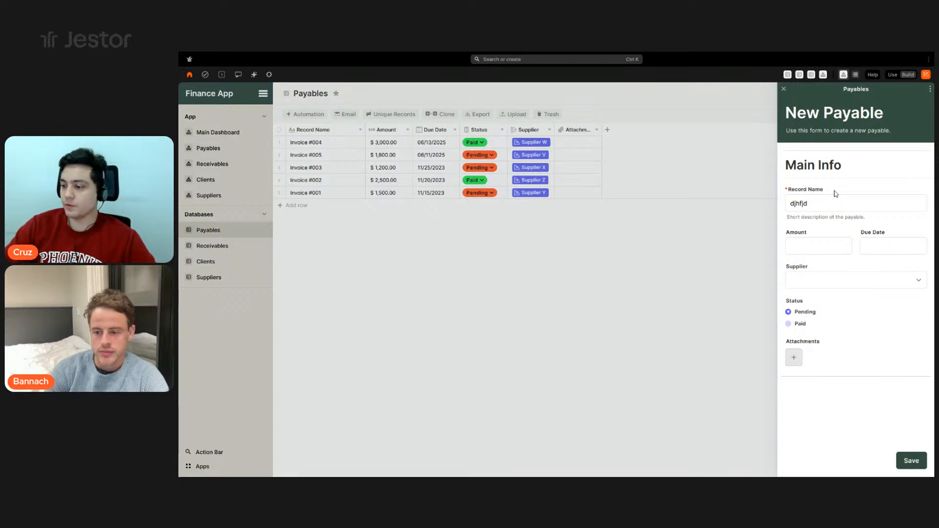
click(784, 89)
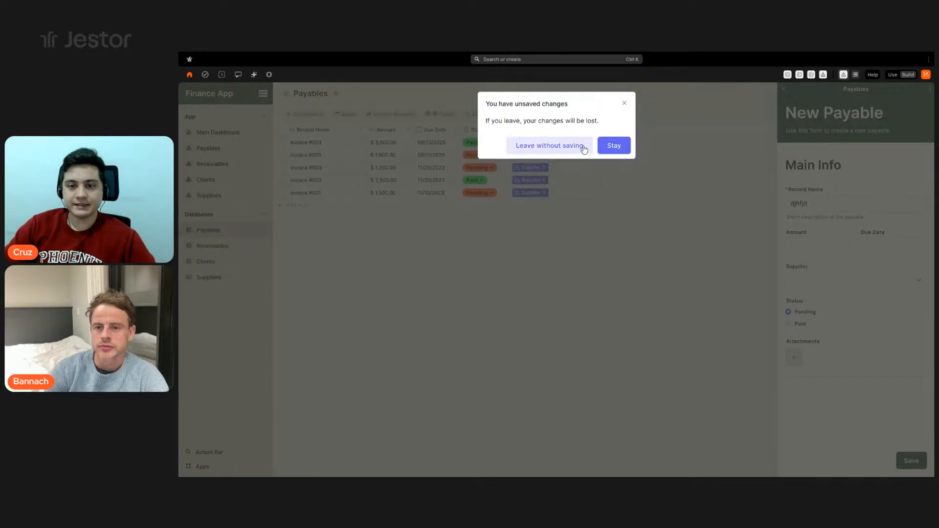
click(585, 149)
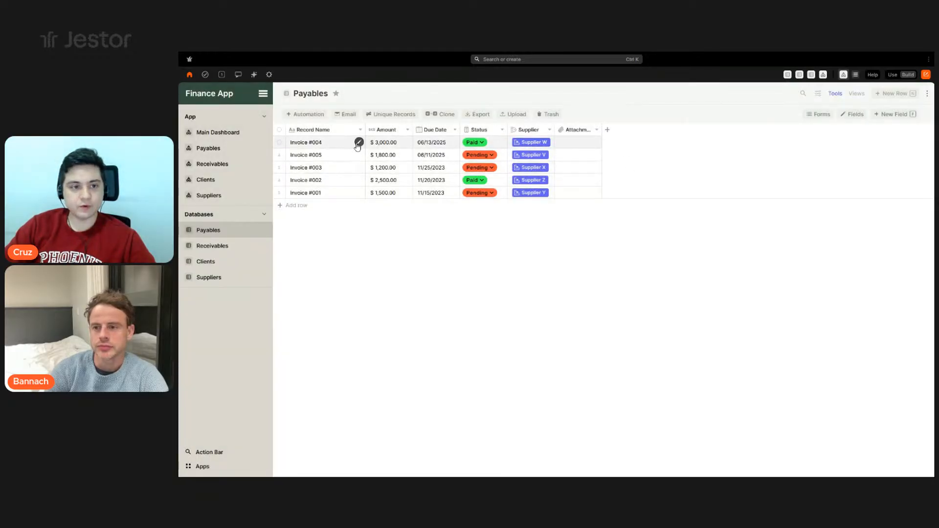
Remove Email, Connected records, Record history and All records data from the Payables table update form's tool bar
click(359, 142)
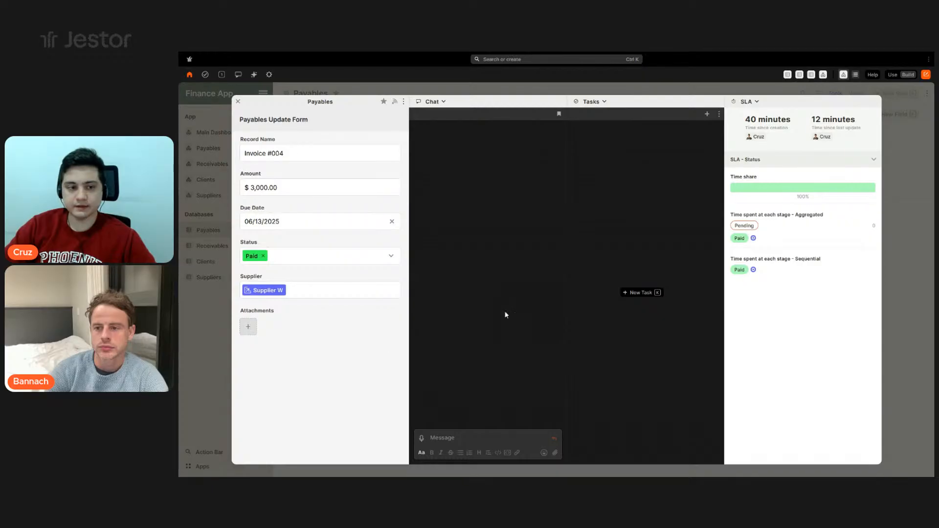
click(900, 186)
click(814, 115)
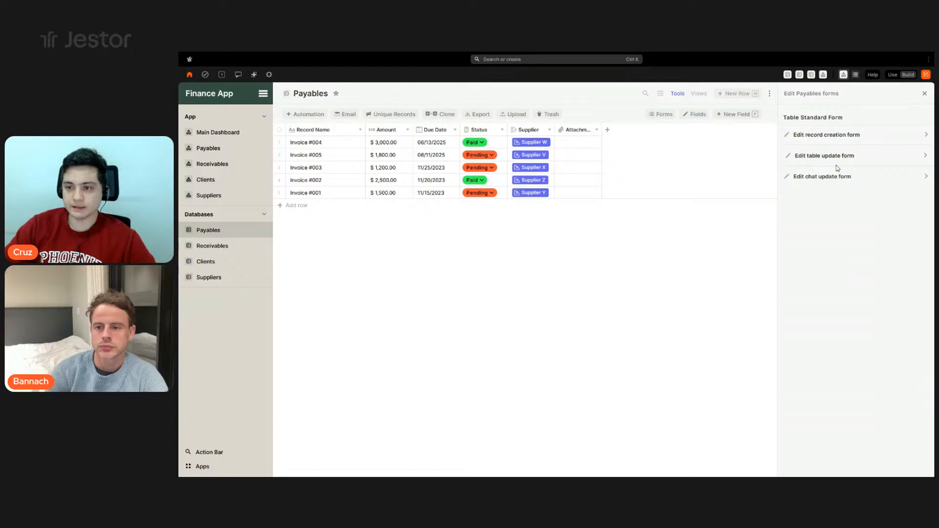
click(847, 163)
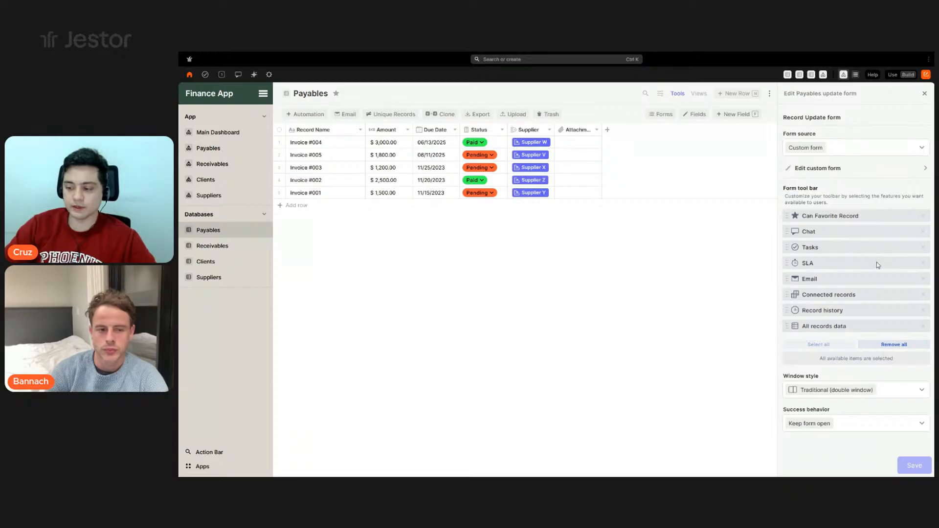
click(921, 280)
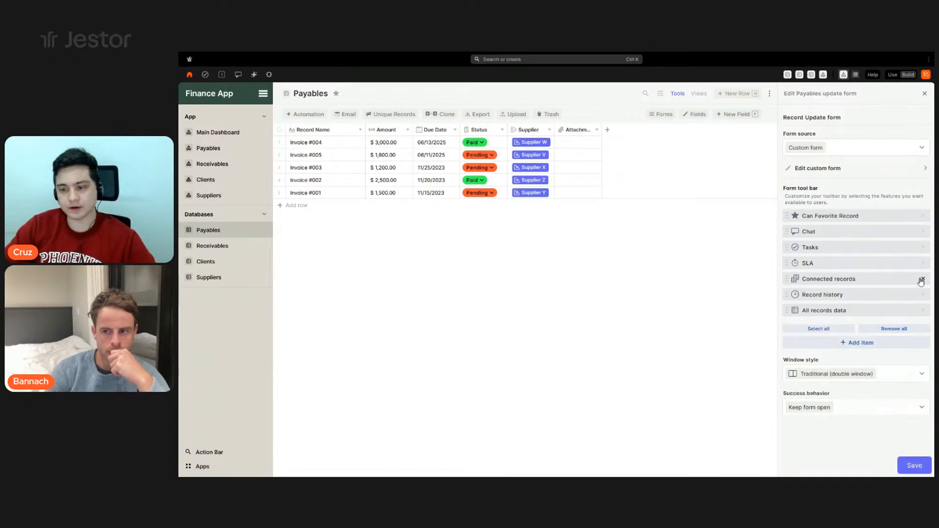
click(921, 279)
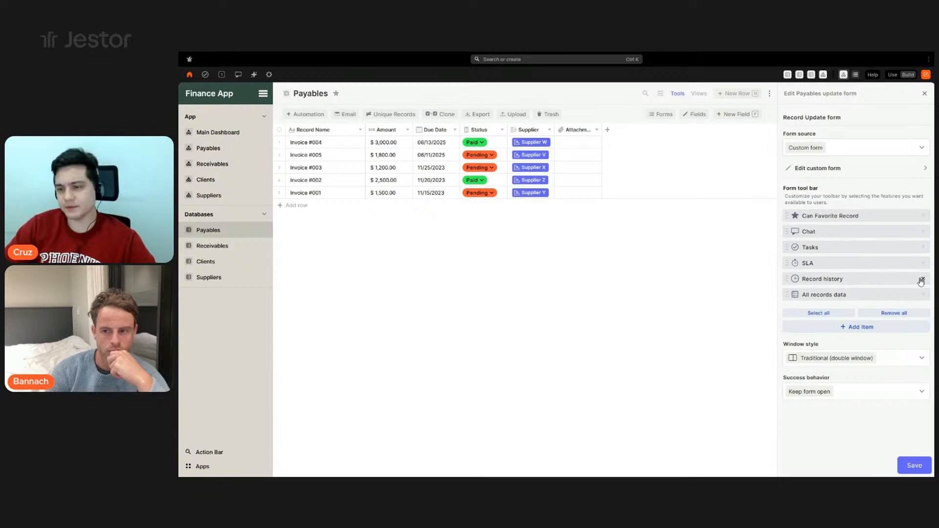
click(921, 280)
click(921, 280)
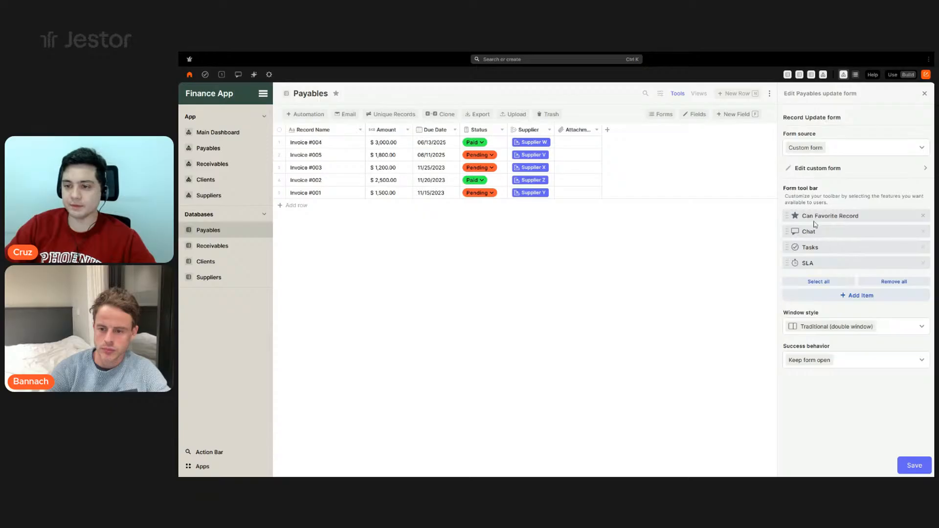
Use the record label as the title of the custom Payables update form
click(883, 169)
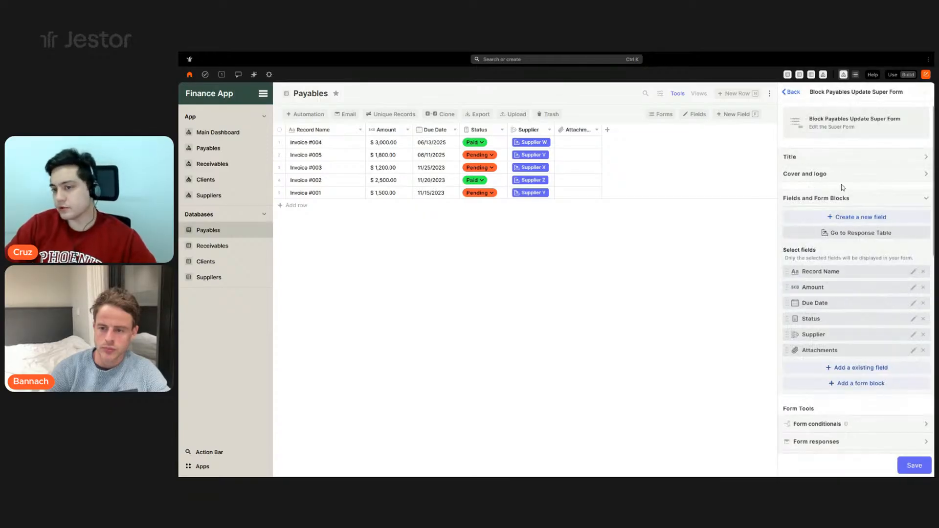
click(869, 158)
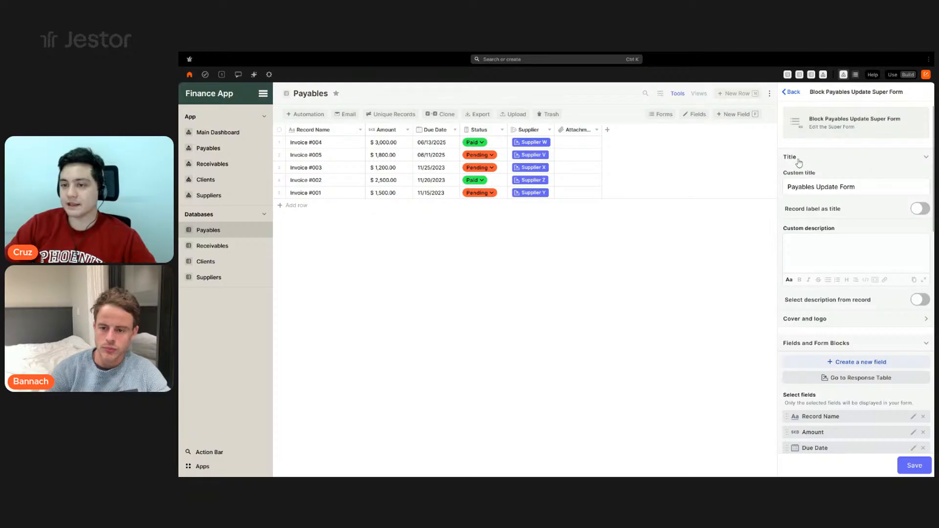
click(920, 209)
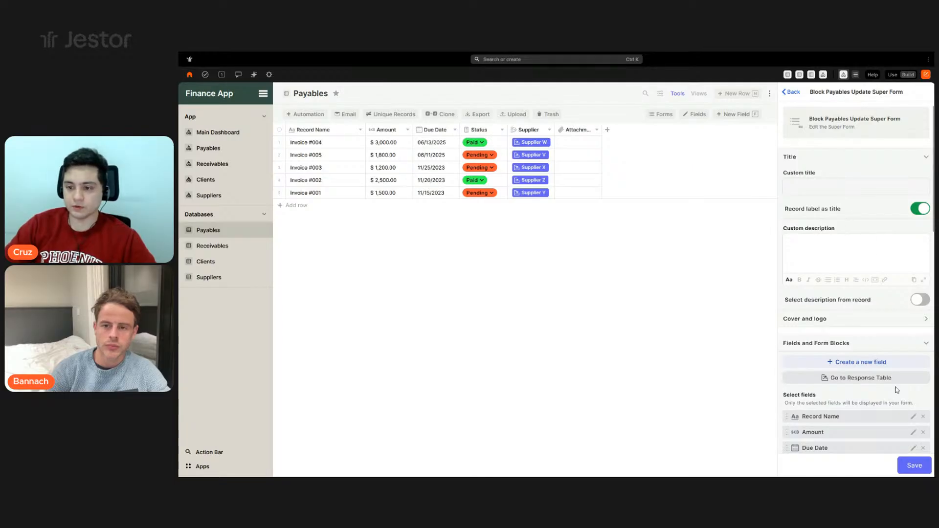
scroll(878, 306, down, 3)
scroll(879, 264, up, 3)
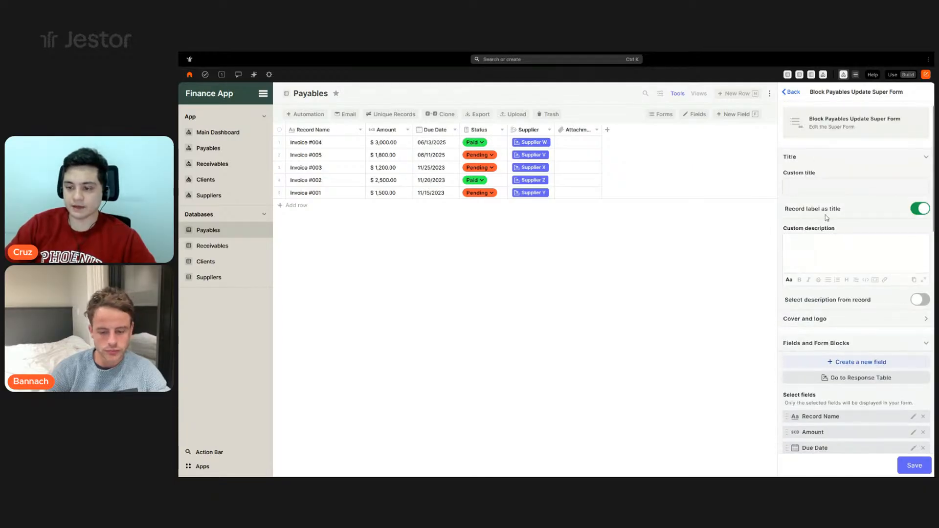
Display the update form's Status field as Radio vertical and save the field settings
scroll(880, 217, down, 4)
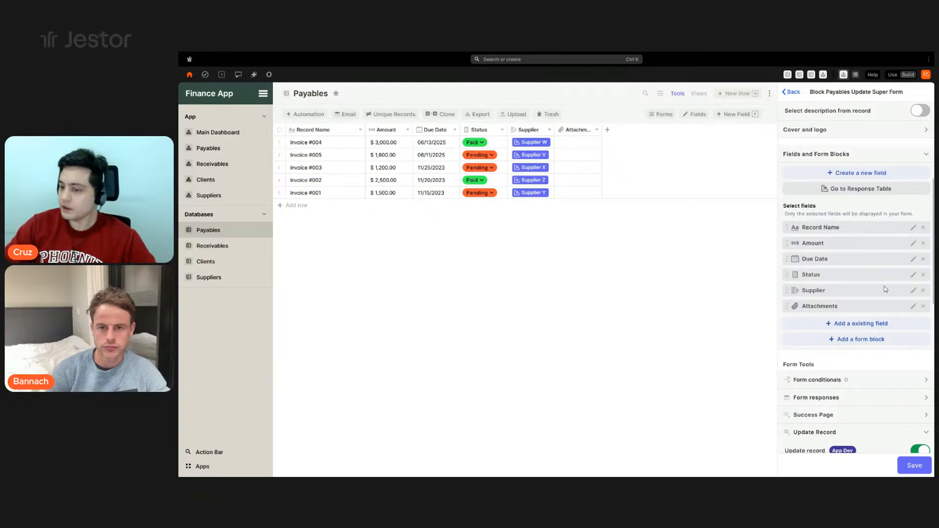
click(912, 274)
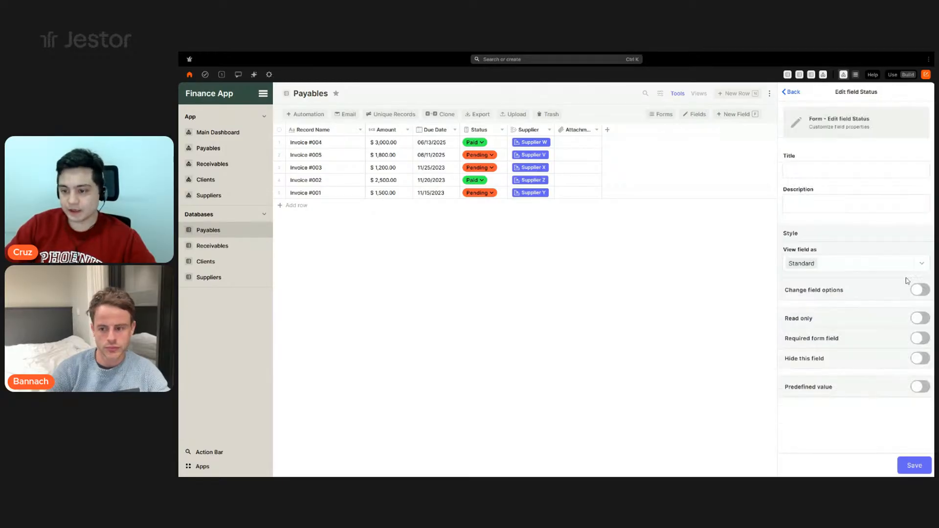
click(864, 270)
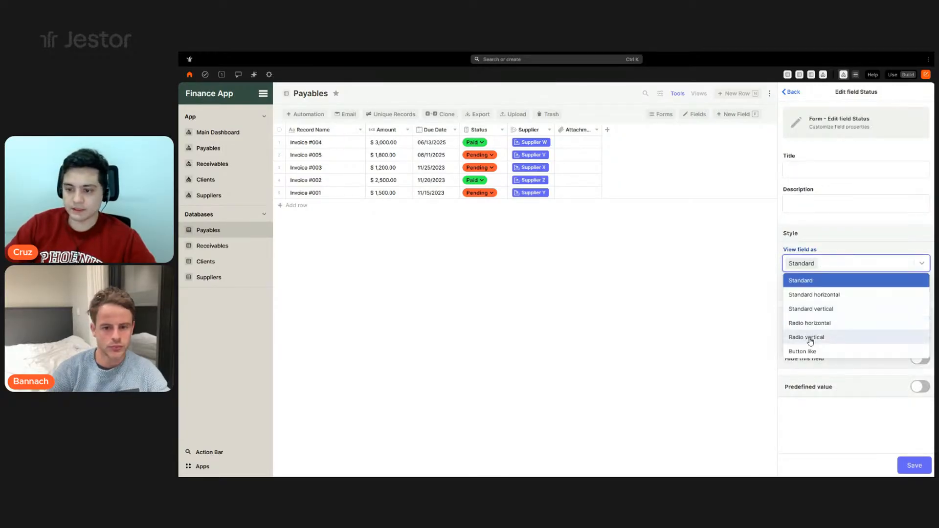
click(809, 337)
click(914, 465)
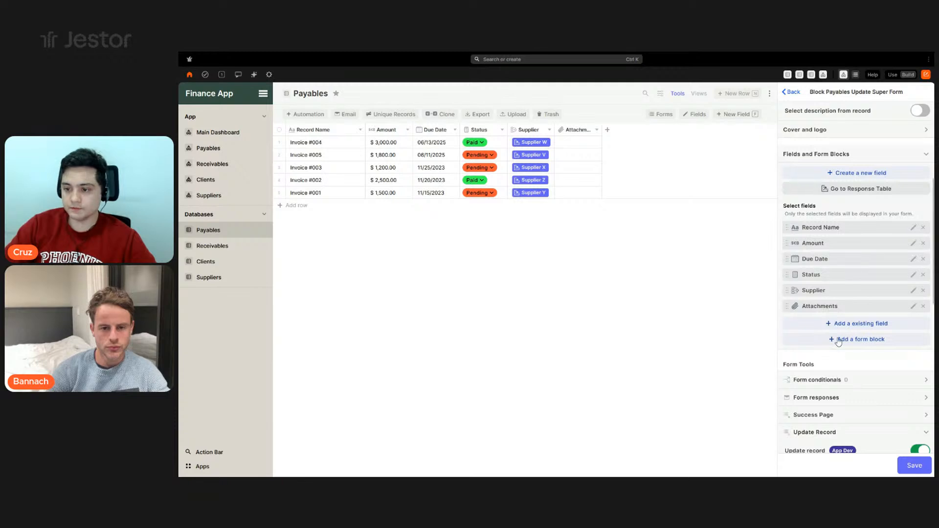
Add a section block titled Main Info to the update form and save it
click(861, 338)
click(822, 368)
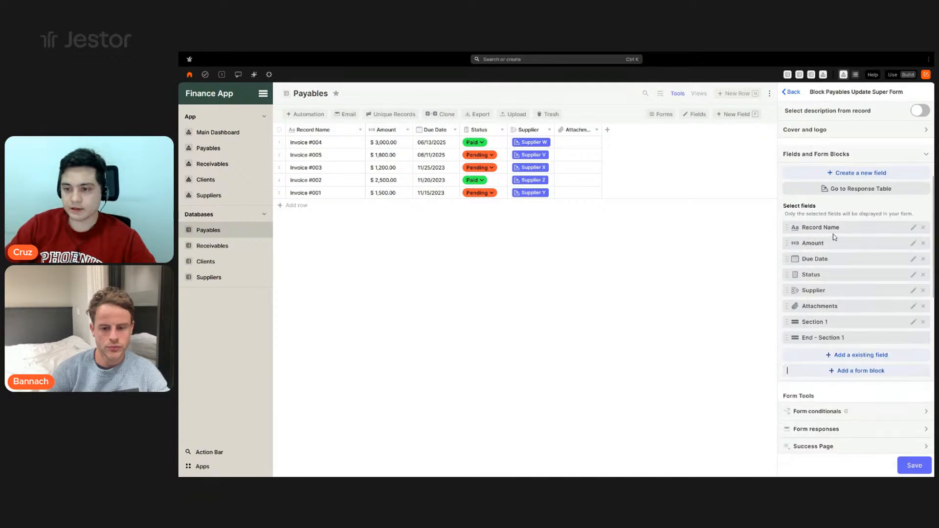
triple_click(827, 171)
text(Main Info)
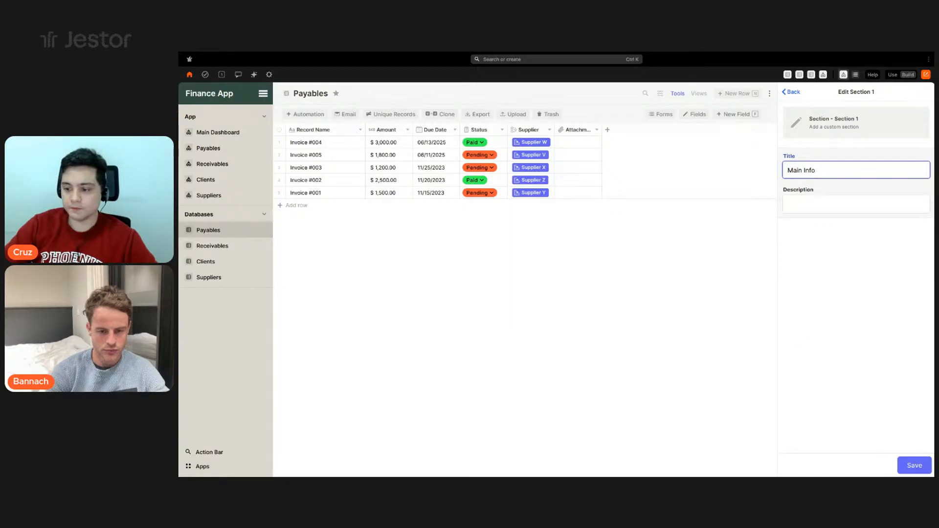
click(924, 461)
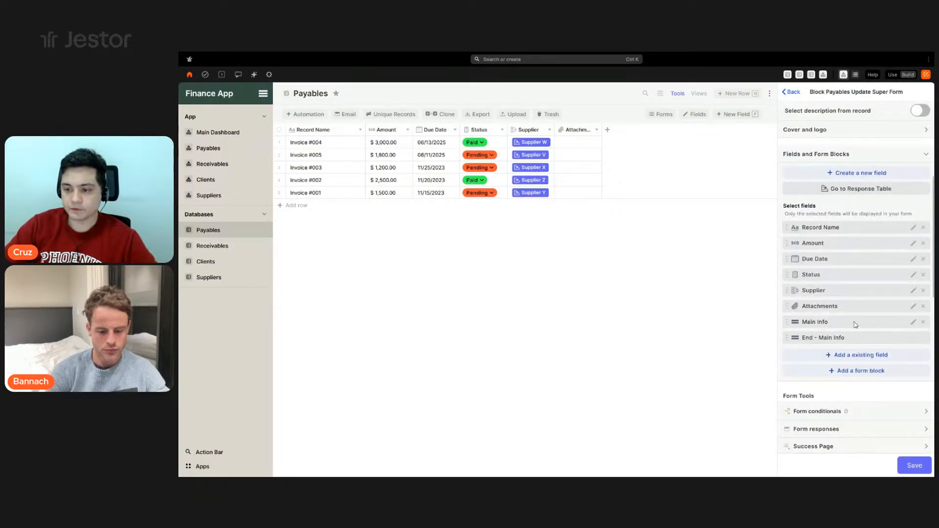
Arrange the update form's fields inside Main Info, with Amount and Due Date in a new Inline block and Supplier above Status
click(855, 371)
click(831, 316)
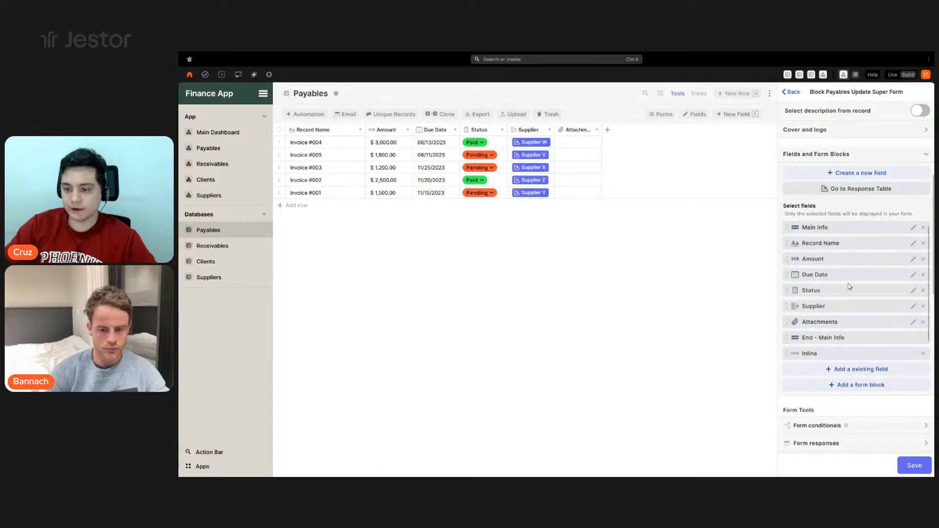
drag(828, 343, 830, 245)
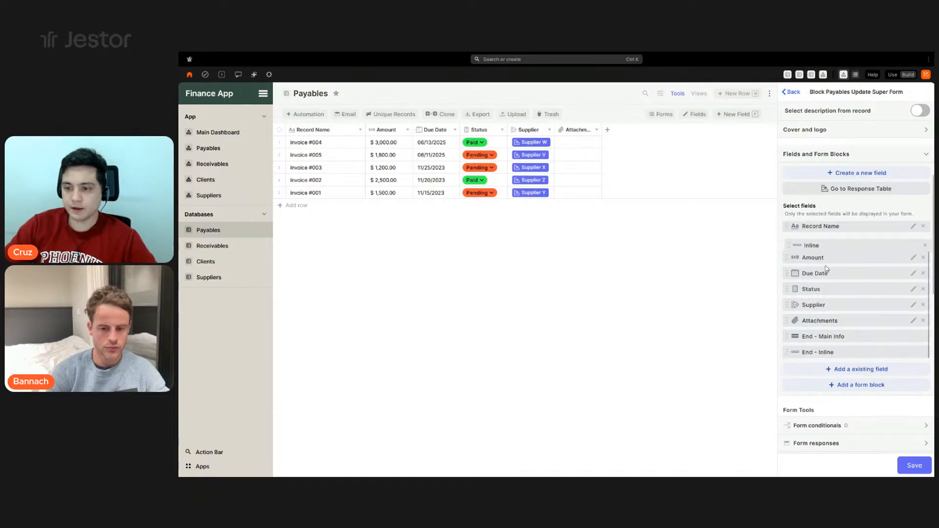
drag(833, 334, 832, 256)
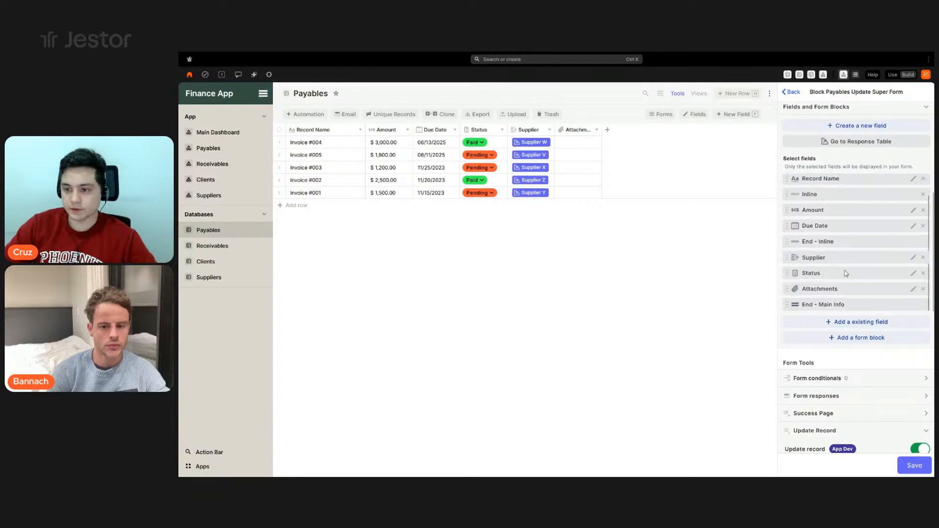
scroll(845, 319, down, 2)
scroll(890, 309, down, 5)
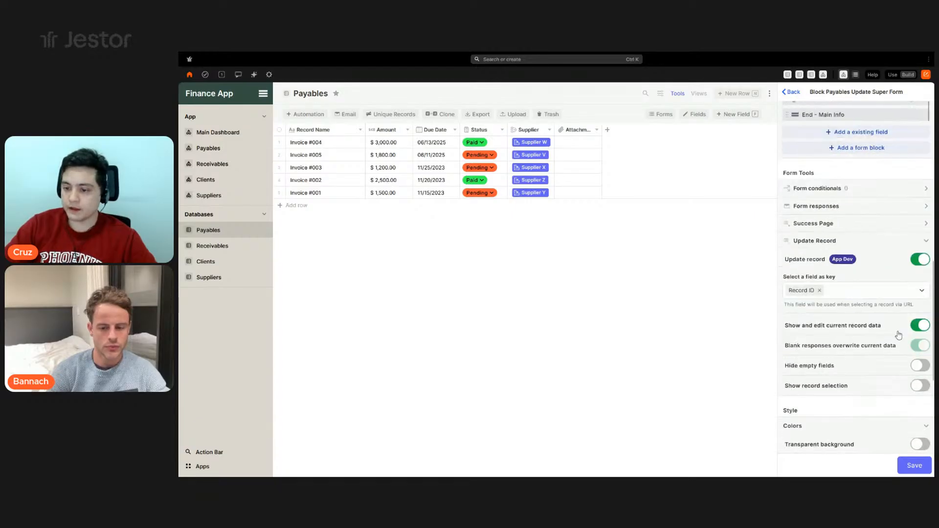
Set both the button color and the title background color of the Payables update form to #344e41
click(923, 298)
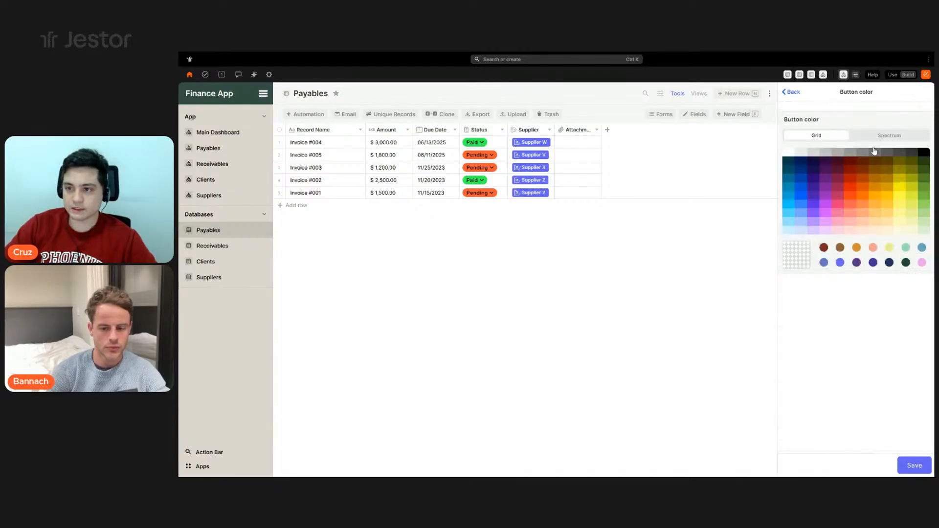
click(882, 136)
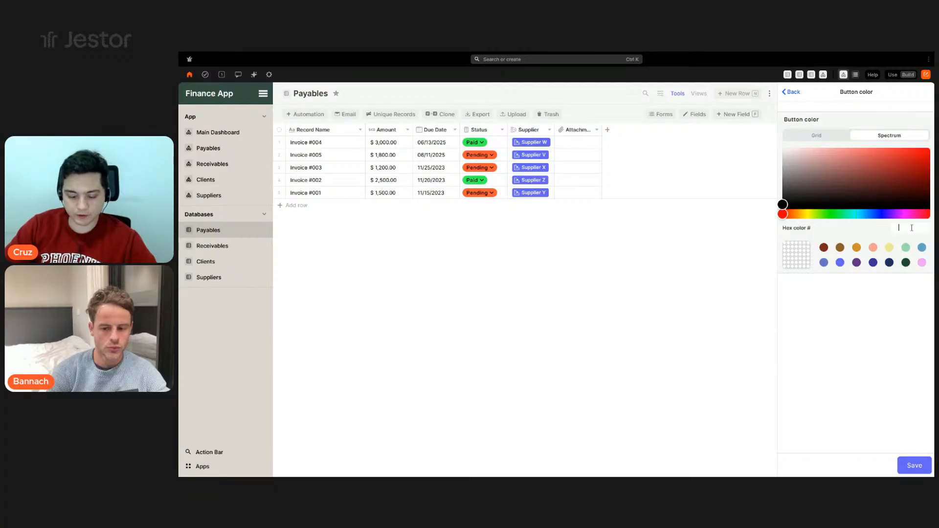
click(906, 262)
click(914, 465)
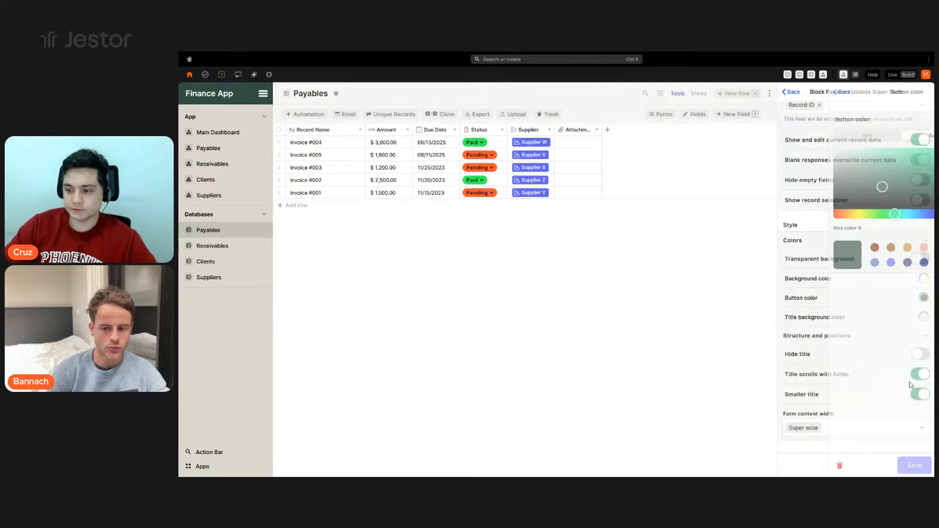
click(923, 317)
click(888, 135)
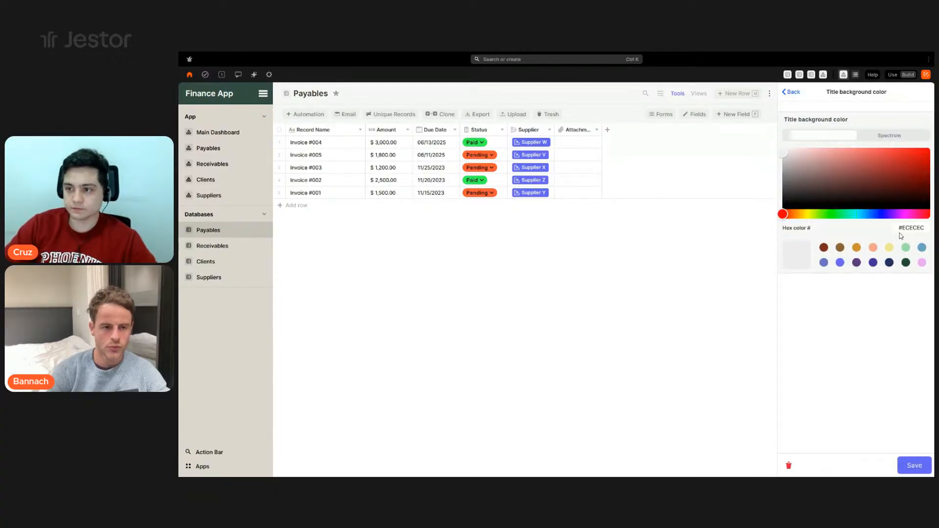
click(906, 262)
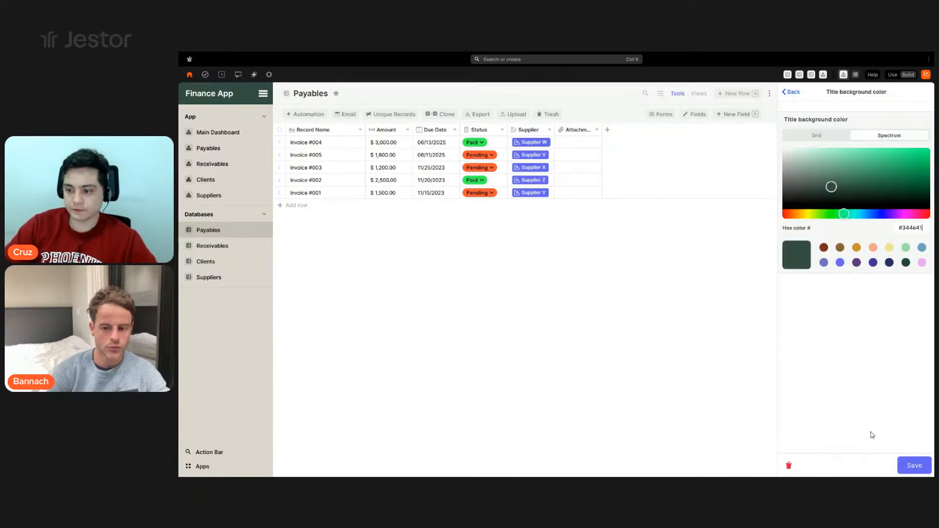
click(914, 465)
Set the update form's background color to white and save the custom form
click(924, 278)
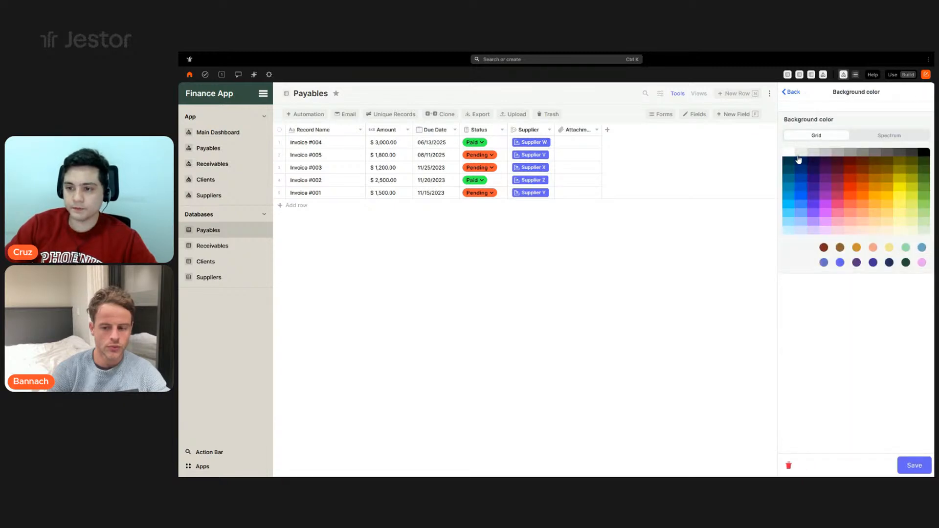
click(915, 465)
click(914, 465)
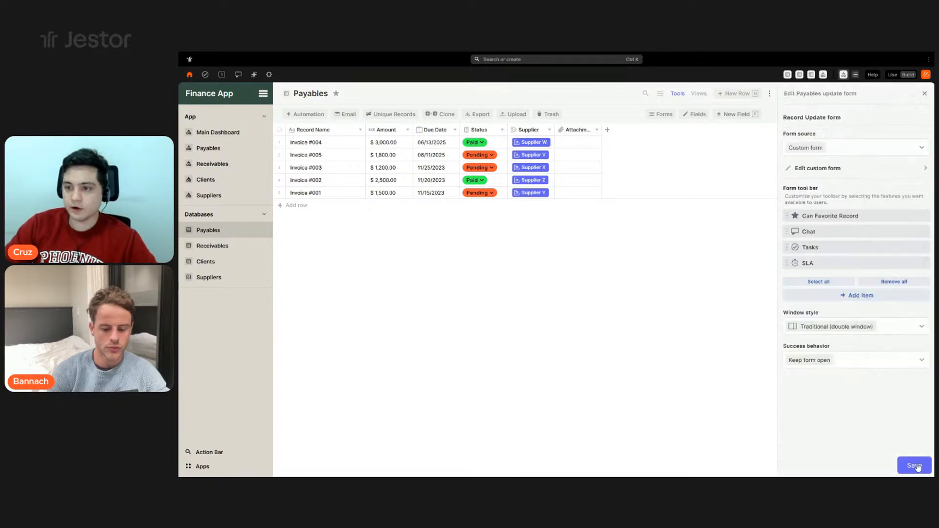
Set the window style of the Payables update form to Right side window and save the form settings
click(888, 333)
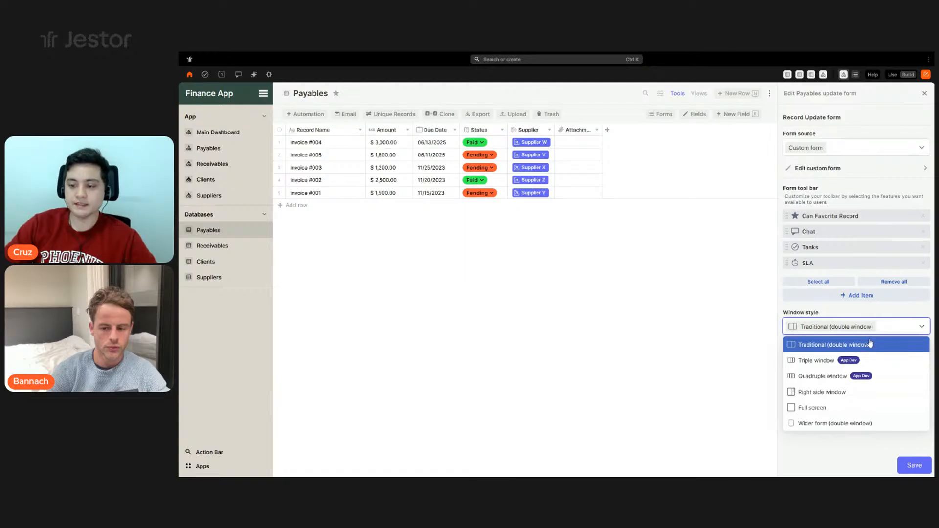
click(862, 394)
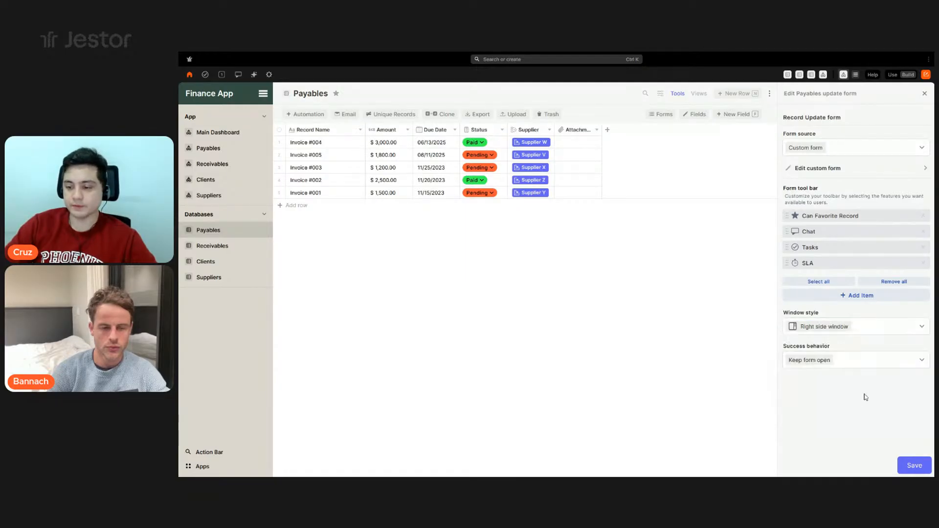
click(912, 466)
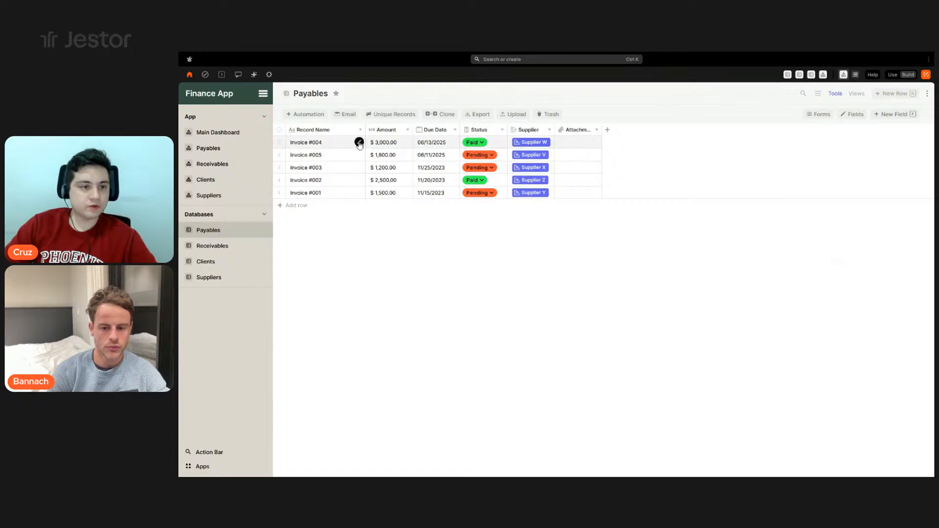
Open the Invoice #004 record in its update form and compare the form title with the Record Name
click(357, 142)
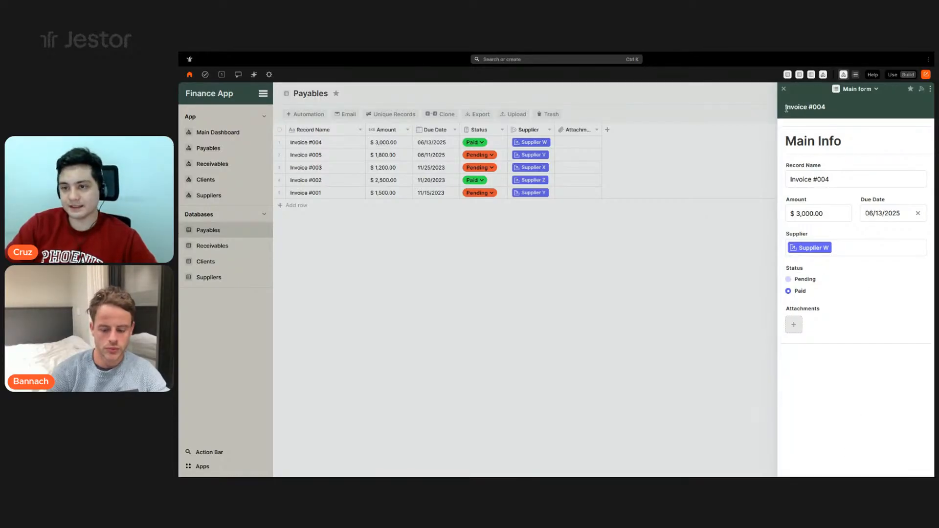
drag(796, 108, 828, 111)
drag(829, 181, 789, 179)
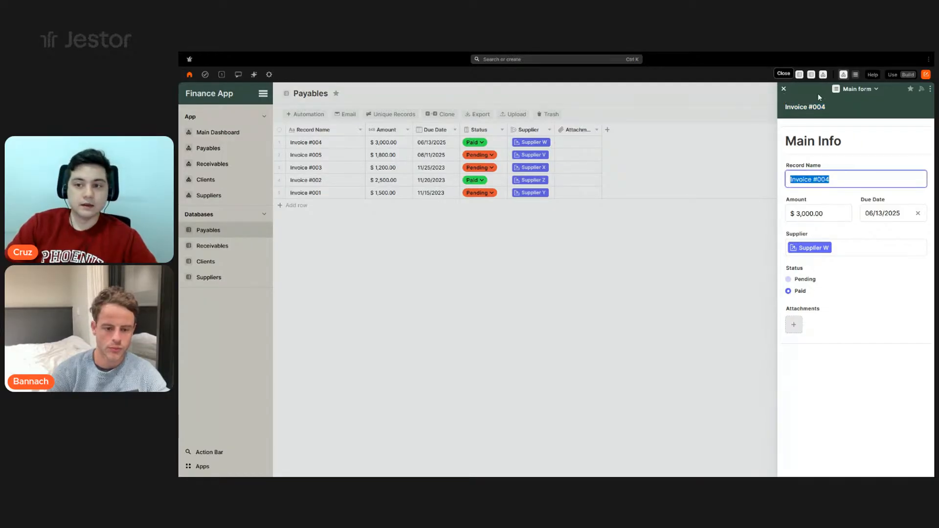
View the Chat, Tasks and SLA sections of the Invoice #004 record, return to its main form and close it
click(862, 90)
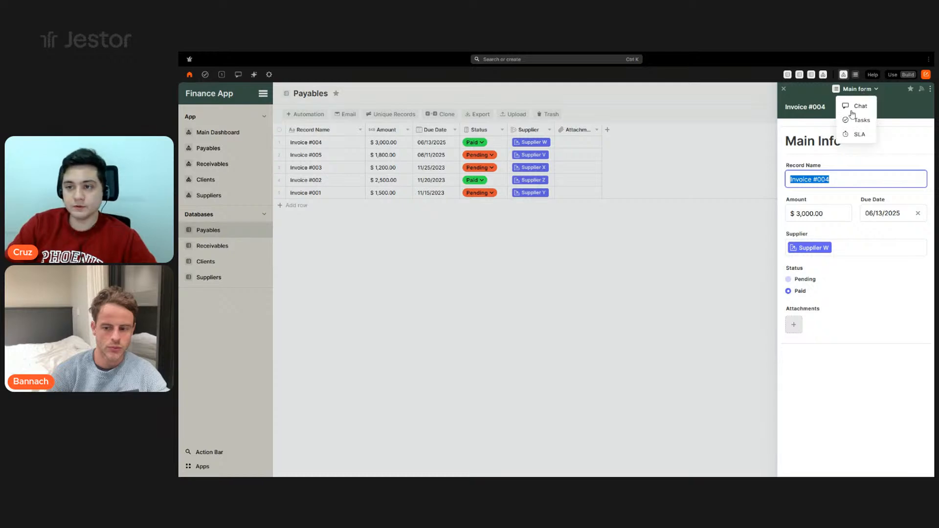
click(860, 107)
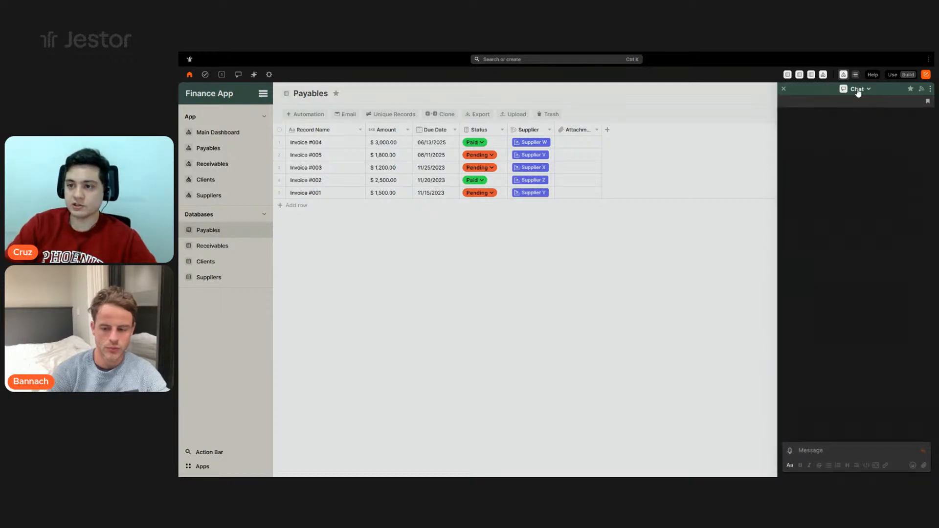
click(857, 91)
click(858, 120)
click(859, 92)
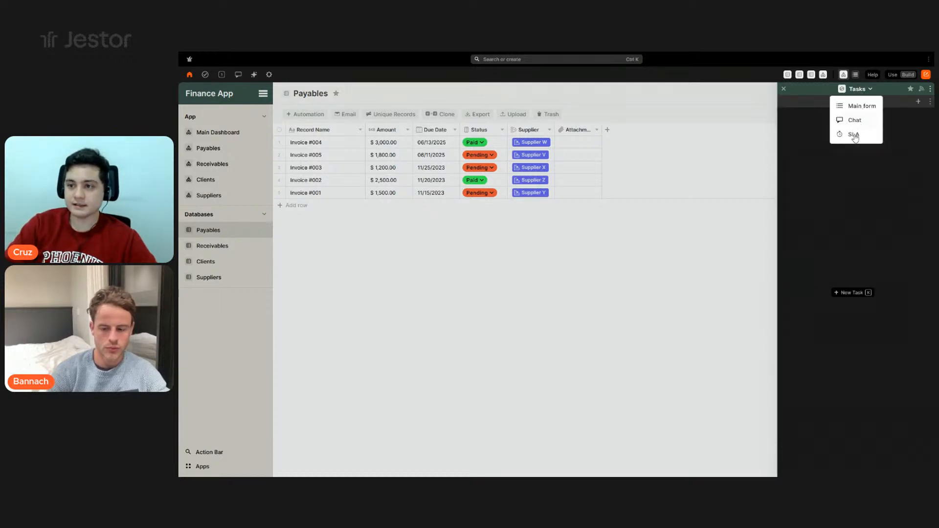
click(855, 134)
click(858, 90)
click(859, 105)
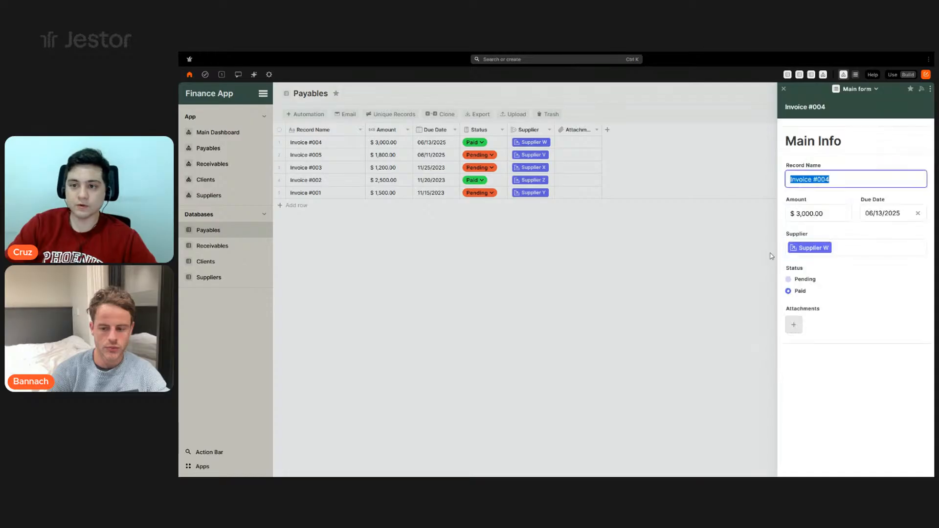
click(644, 277)
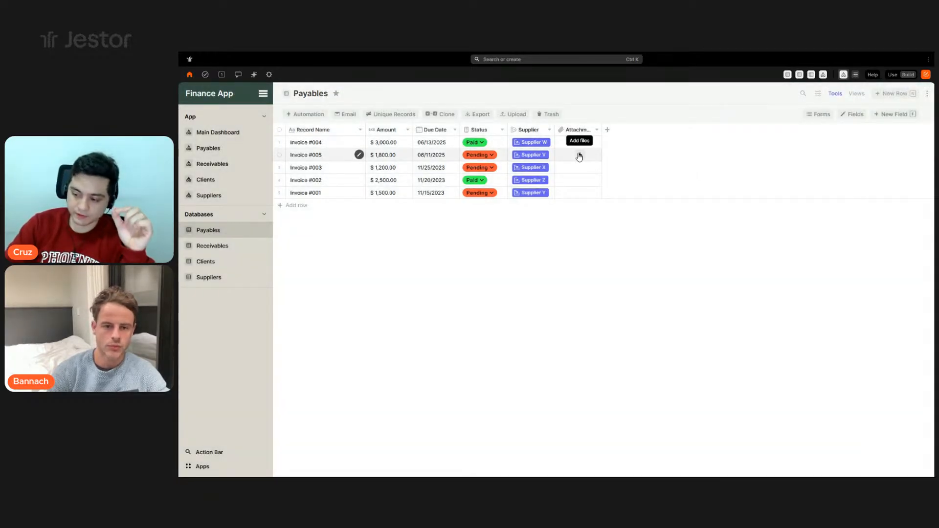
Preview the Payables app page in Use mode, checking the Add Payable form and the update form of Invoice #003
click(216, 151)
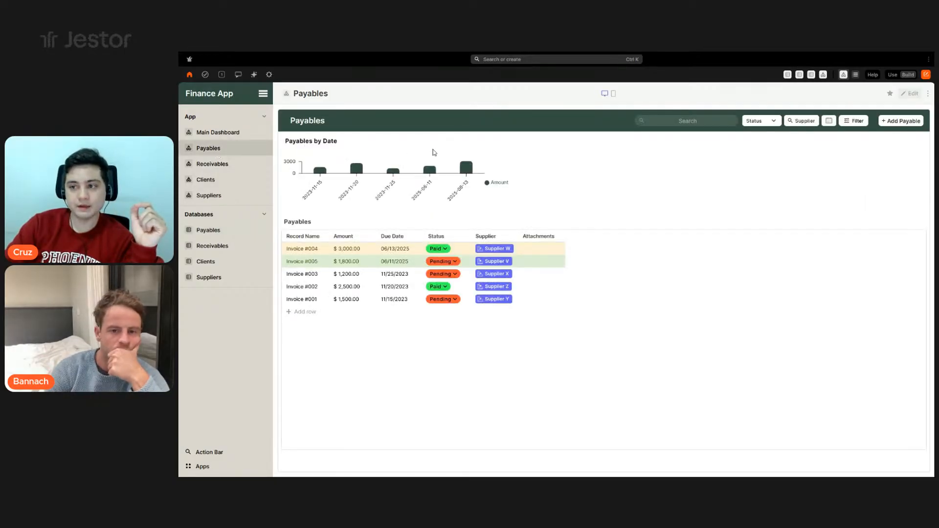
click(892, 75)
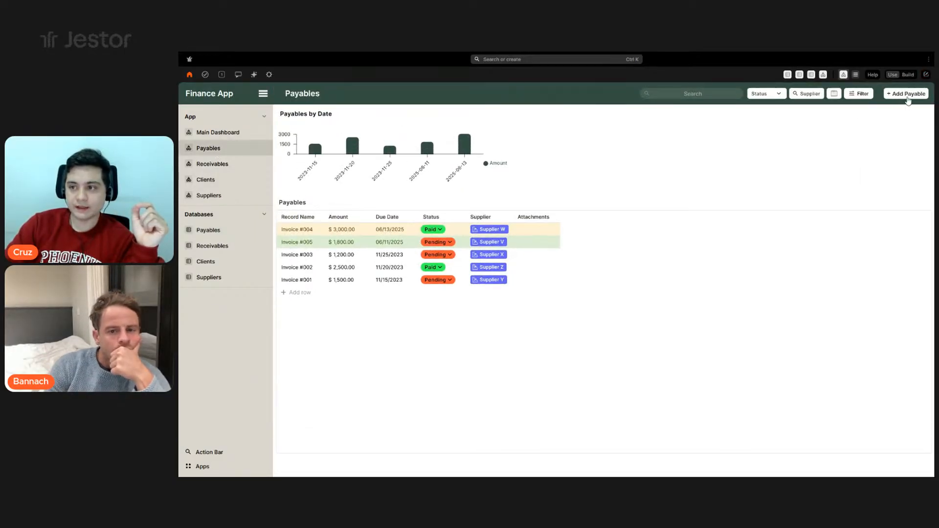
click(906, 94)
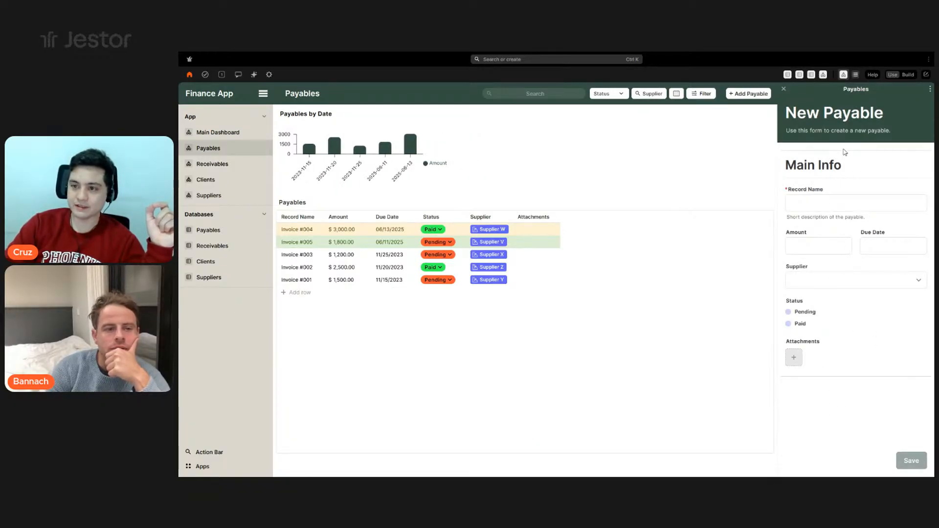
click(783, 89)
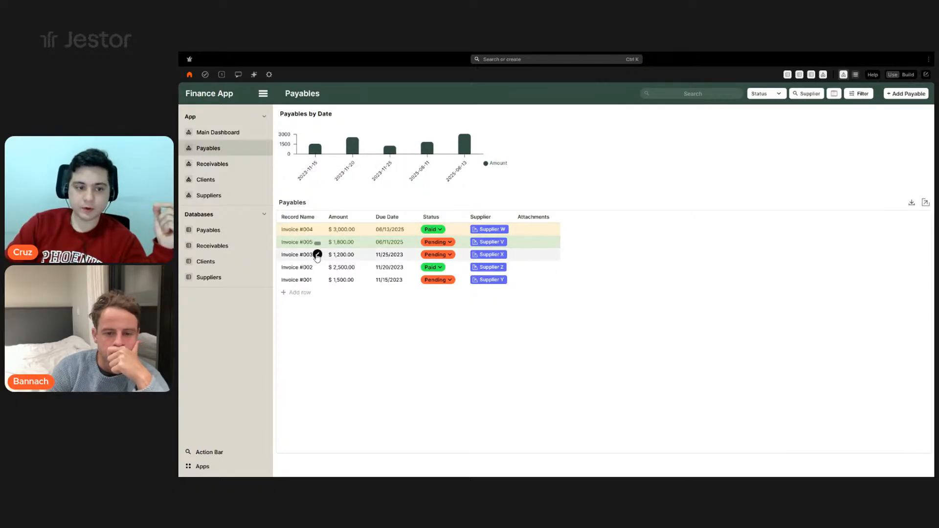
click(317, 255)
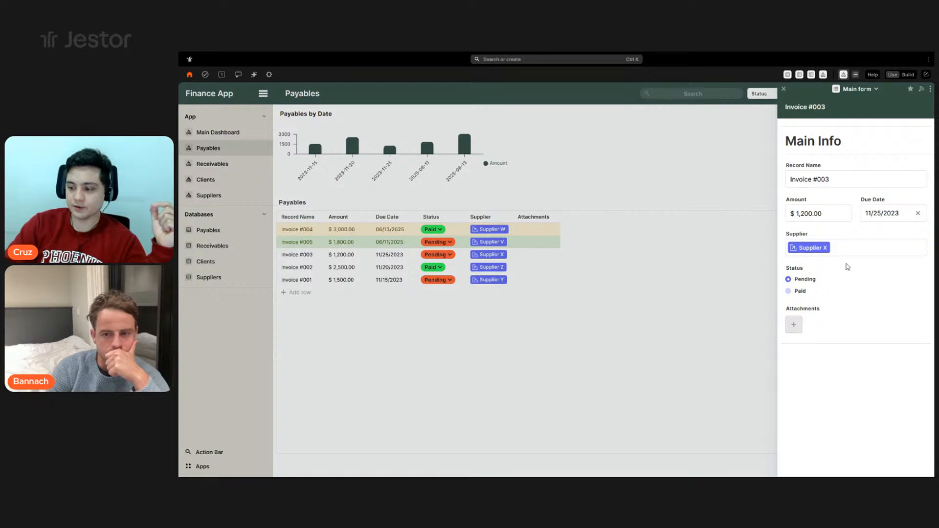
click(783, 89)
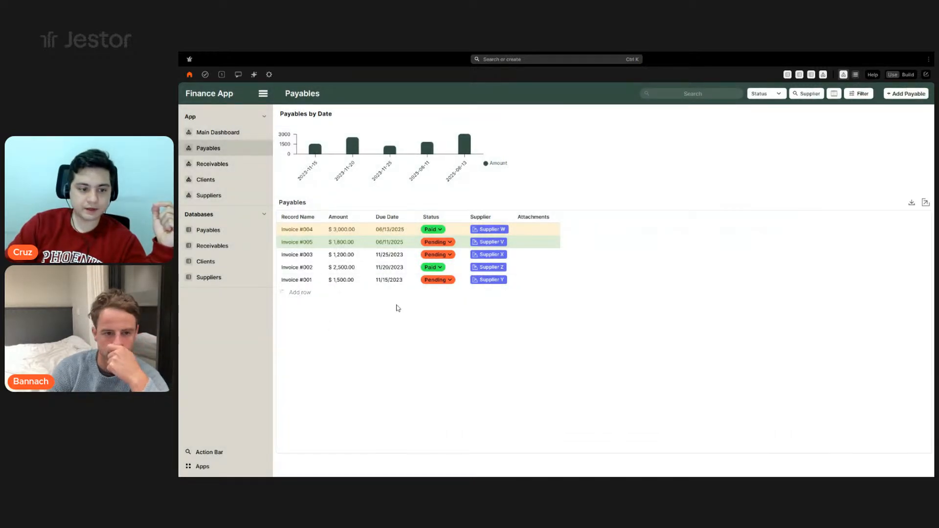
Add an empty row to the Payables table and check the Add Payable form again
click(300, 292)
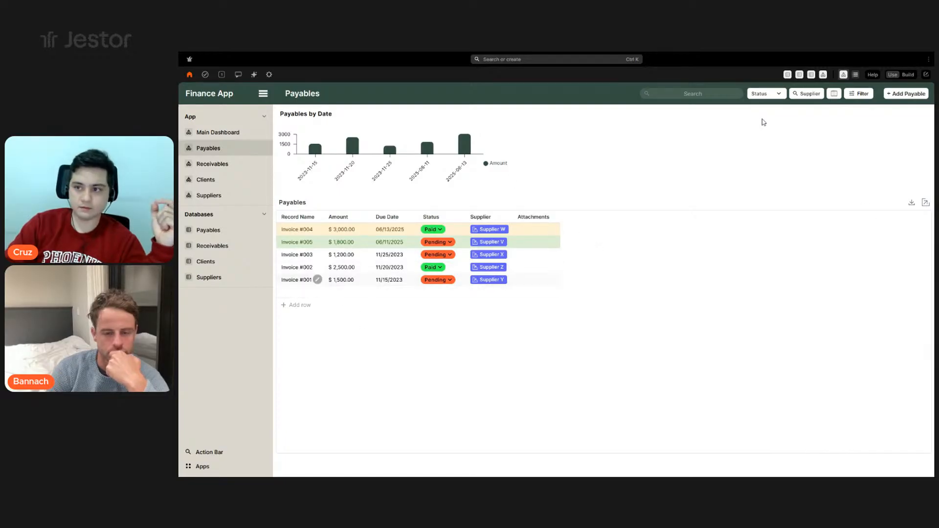
click(907, 93)
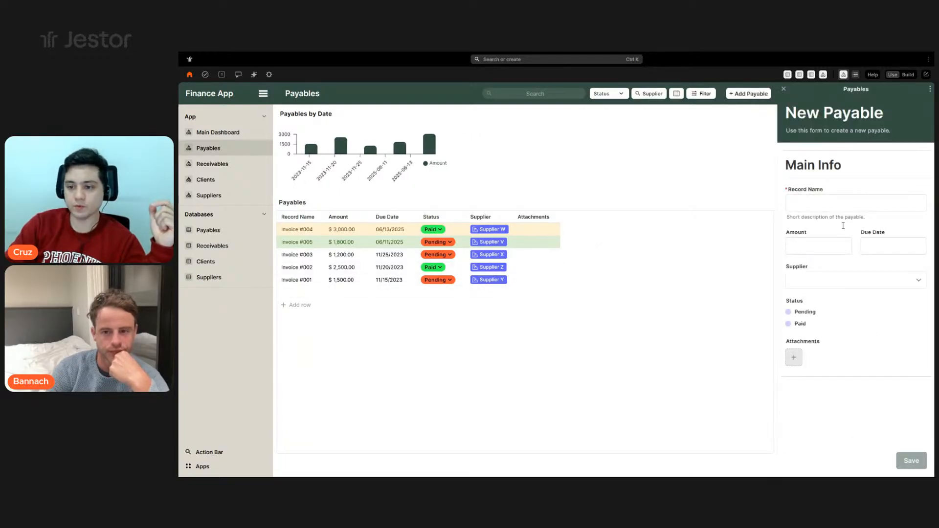
click(784, 89)
Review the record creation and update form sources in the Payables table block's settings, and return to Use mode
click(909, 74)
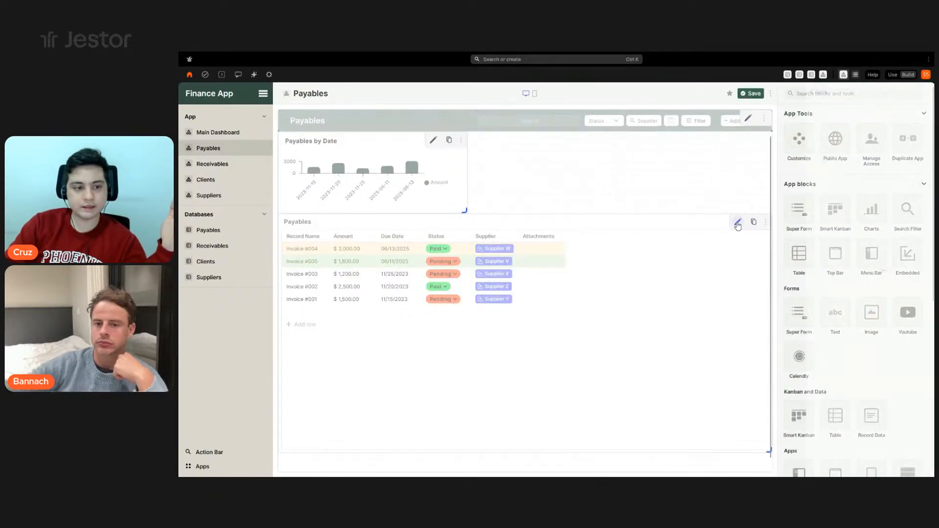
click(737, 224)
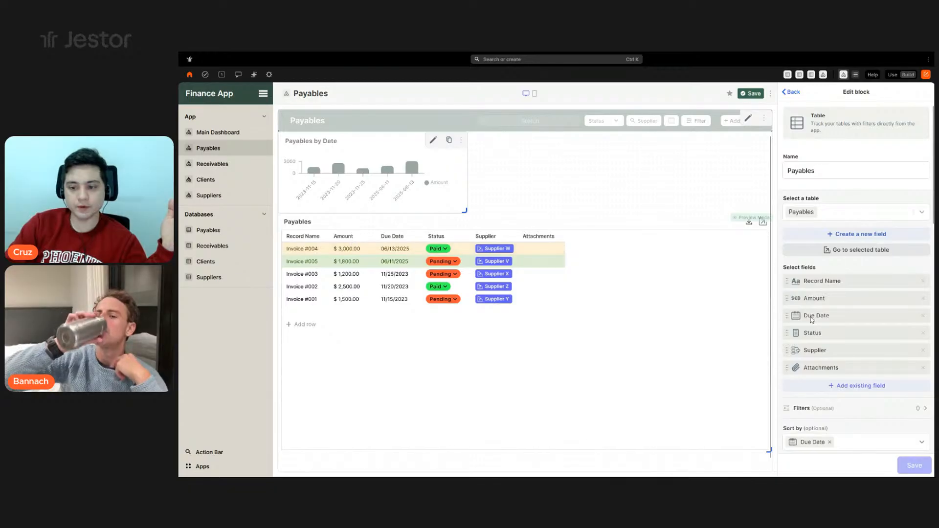
scroll(856, 333, down, 10)
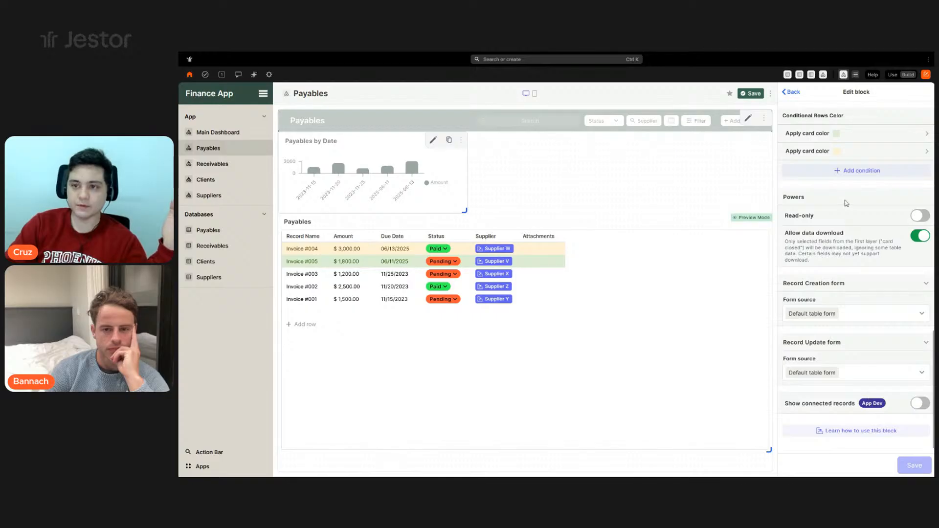
click(892, 75)
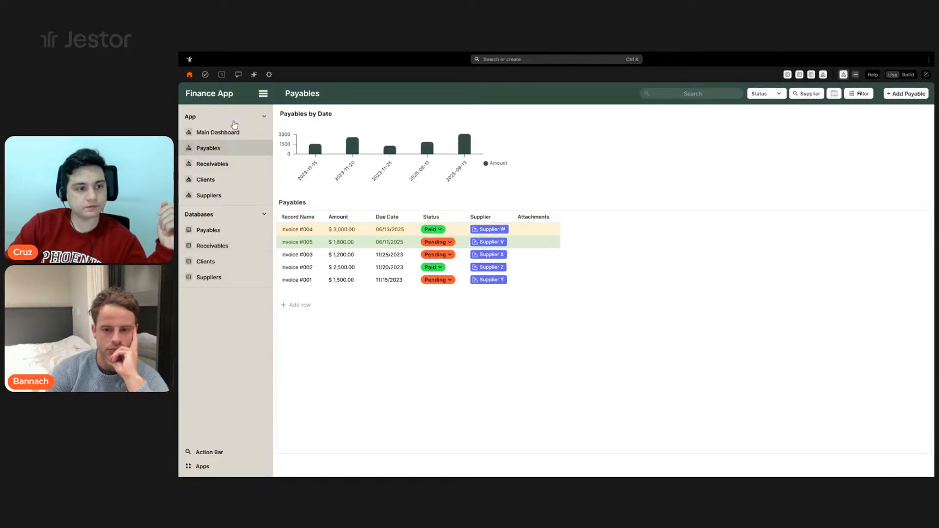
Compare the Add Receivable form on the Receivables page with the Add Payable form on the Payables page
click(215, 164)
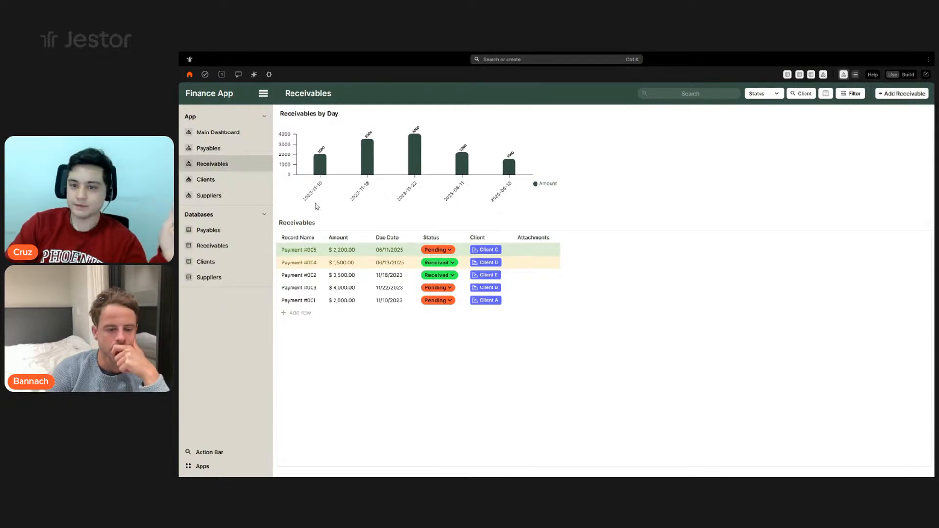
click(904, 95)
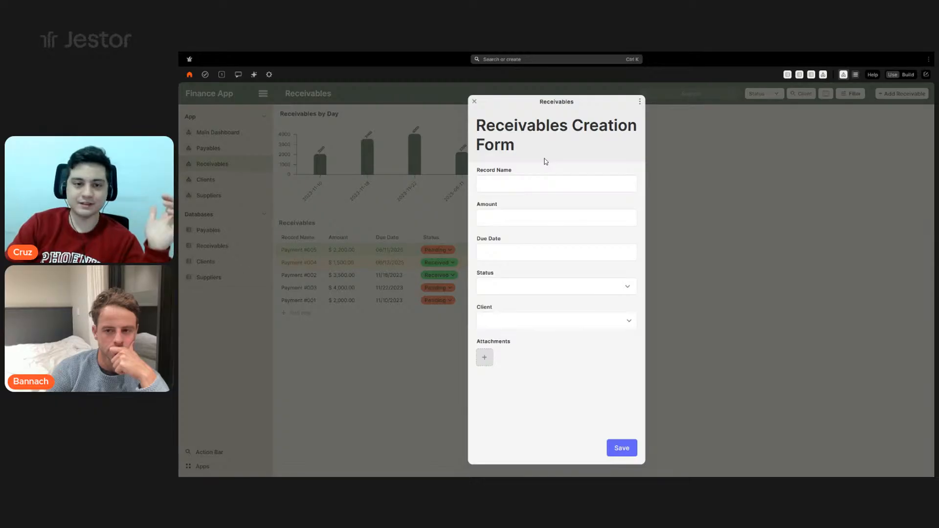
click(475, 102)
click(219, 149)
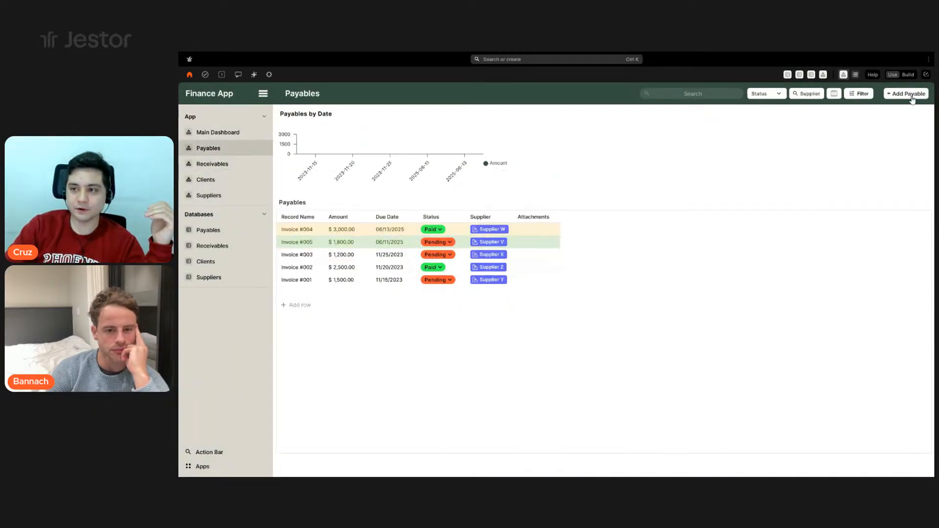
click(908, 94)
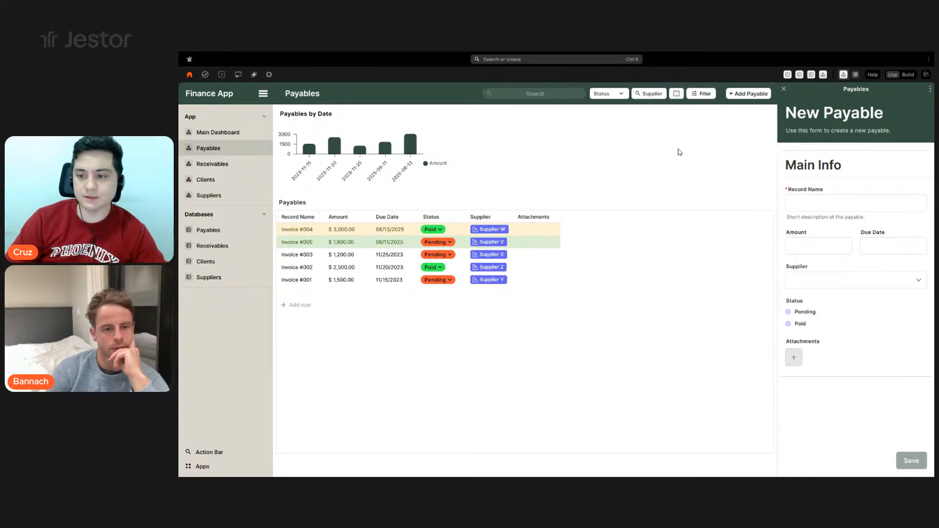
click(556, 196)
View the Clients and Suppliers app pages and return to the Payables page
click(214, 182)
click(218, 200)
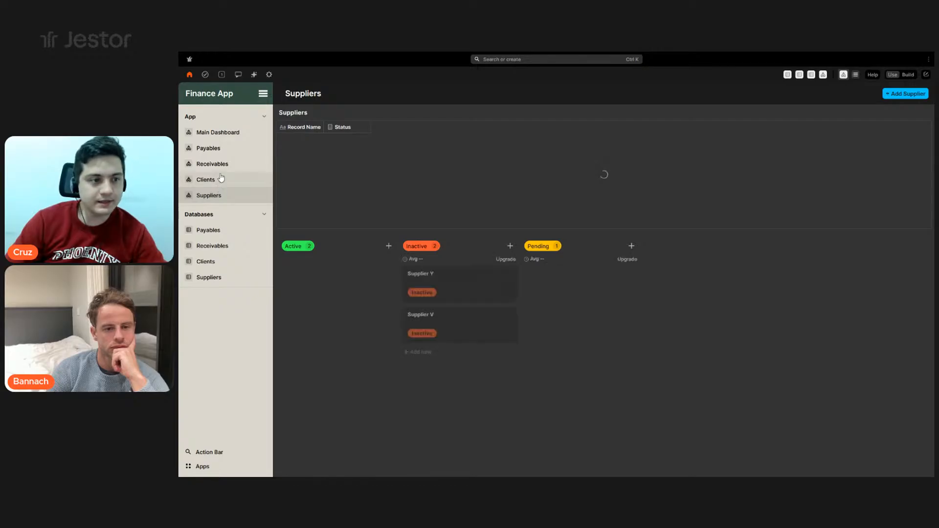
click(225, 150)
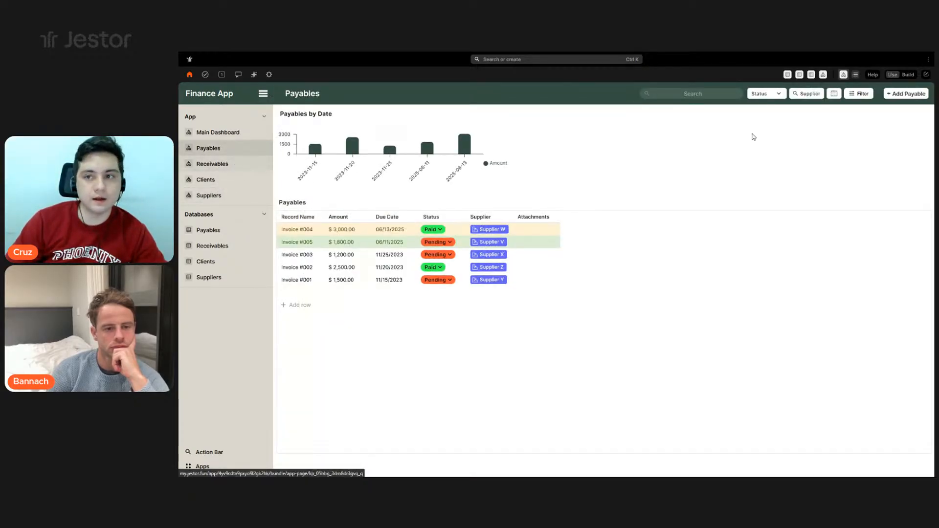
Switch to Build mode and set the Payables page icon to a plain pale green square without a symbol
click(908, 75)
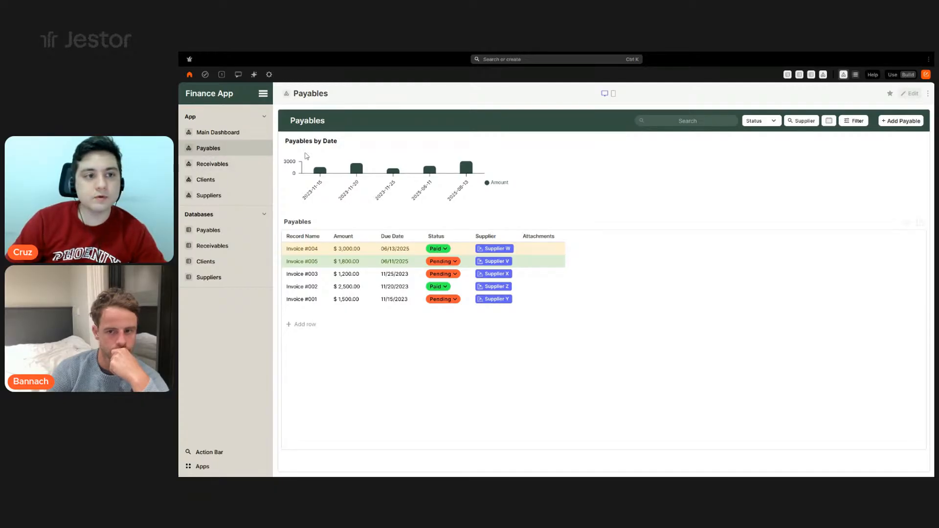
click(286, 96)
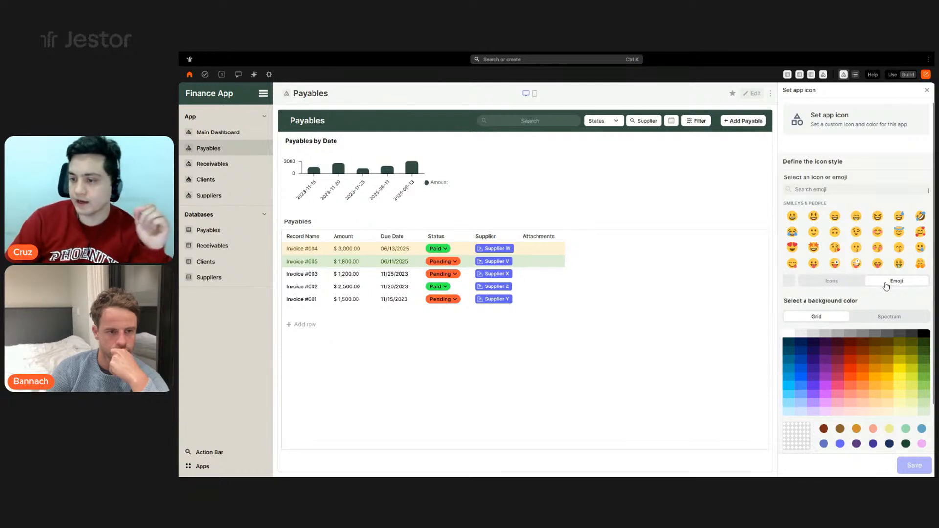
click(832, 283)
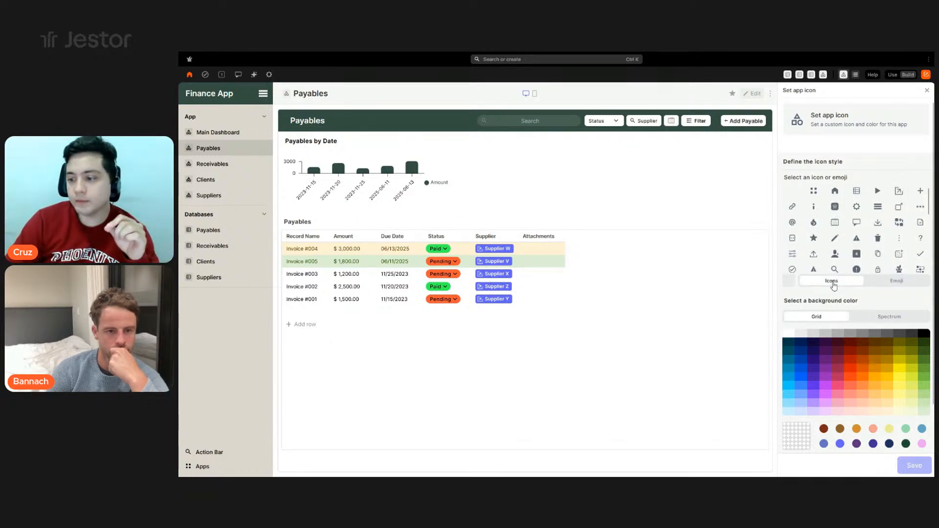
click(923, 352)
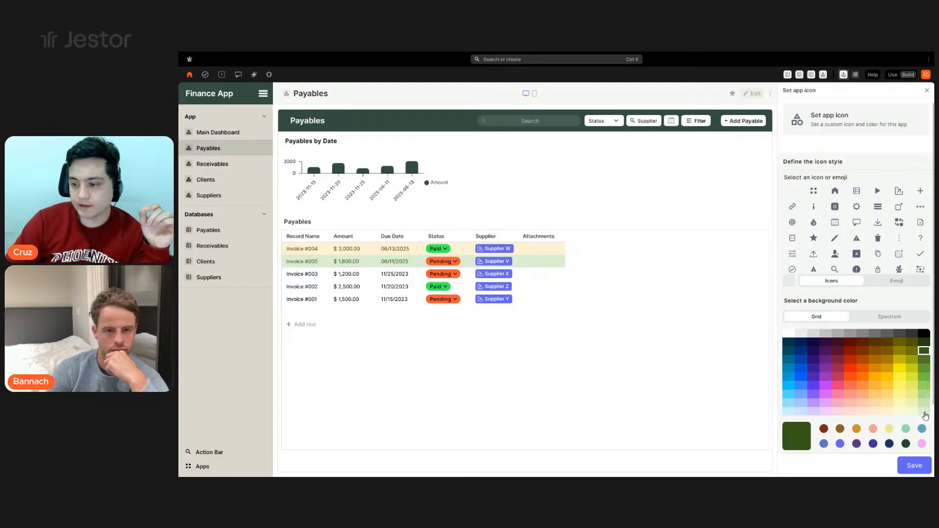
click(923, 412)
scroll(829, 355, down, 2)
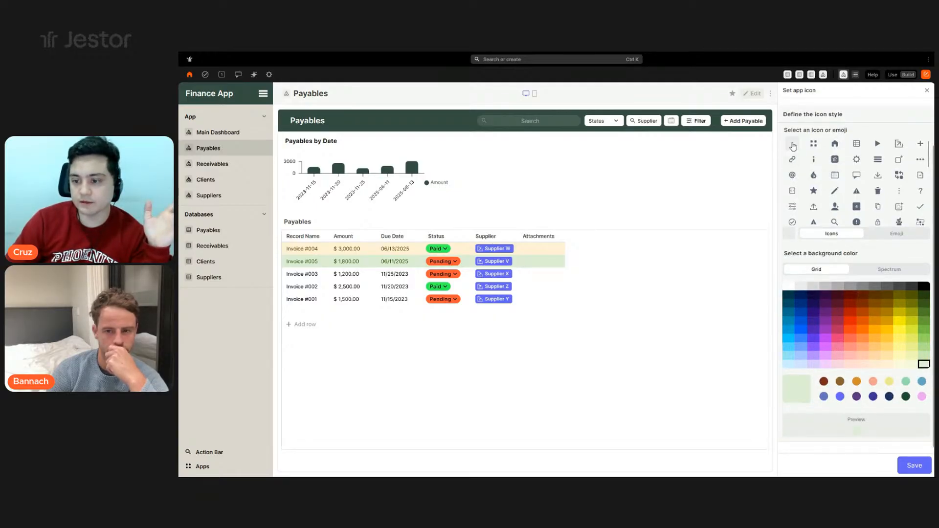
click(908, 460)
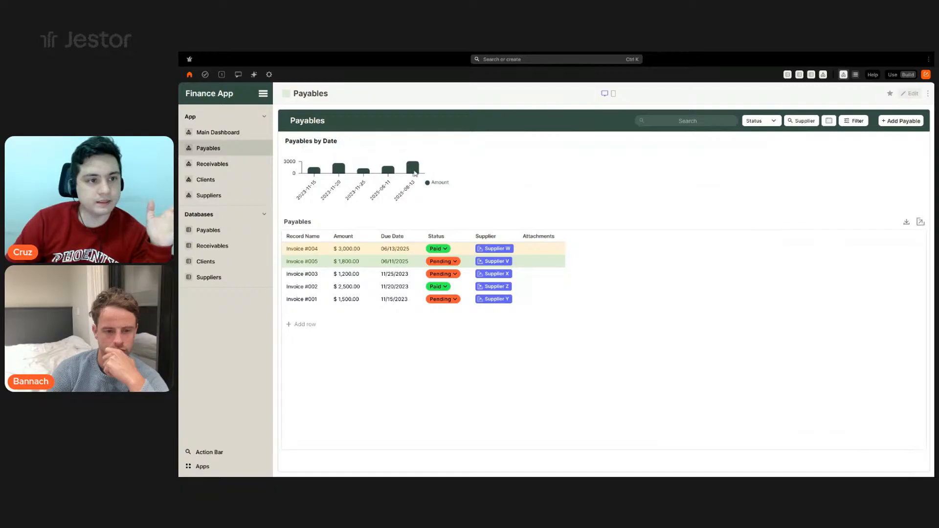
Change the Payables page icon's background color to light pink
click(202, 165)
click(287, 96)
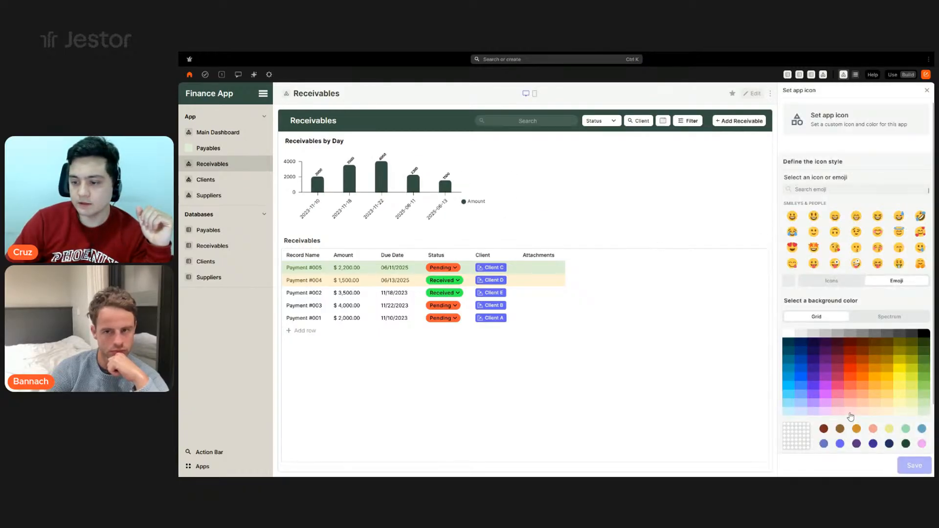
click(230, 149)
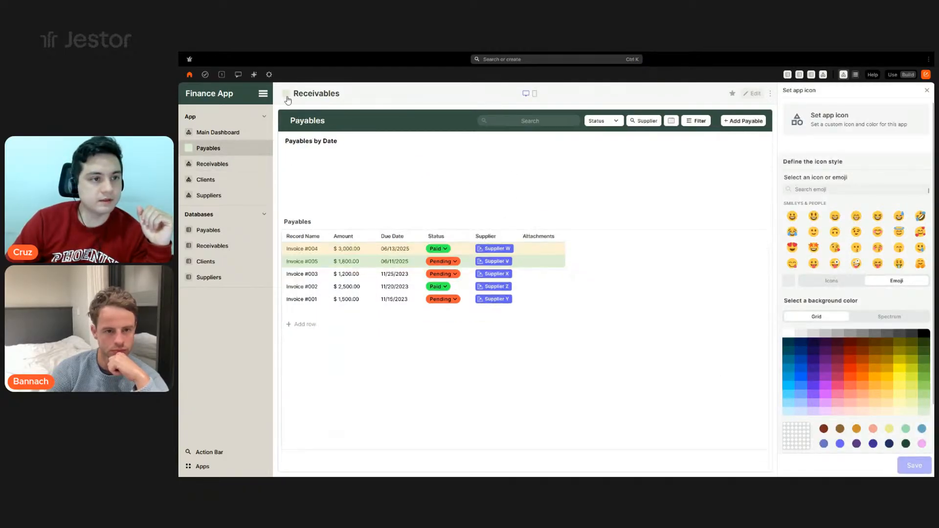
click(850, 412)
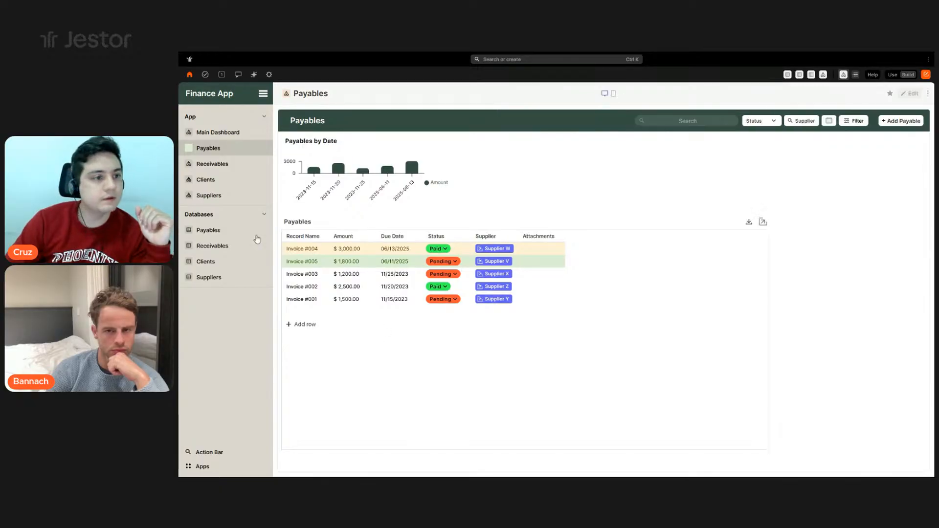
Set the Receivables page icon to a plain pale green square without a symbol
click(213, 164)
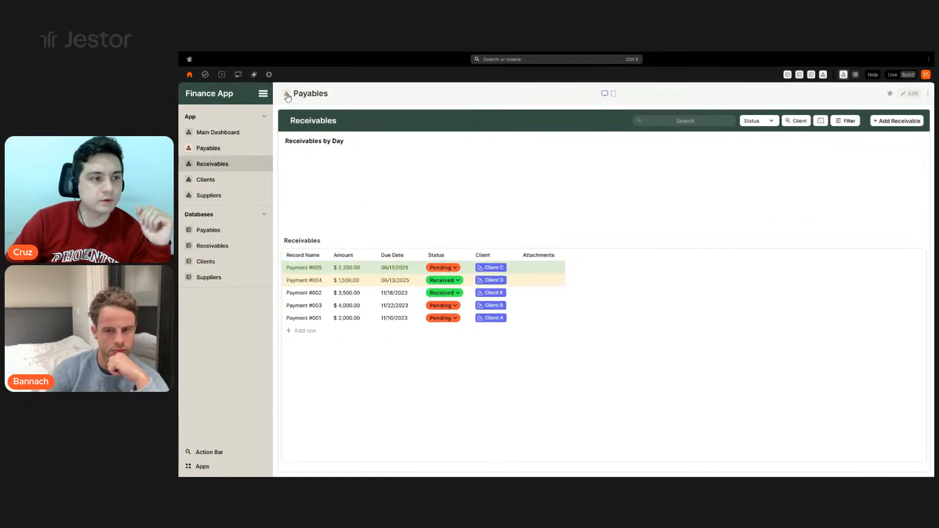
click(286, 93)
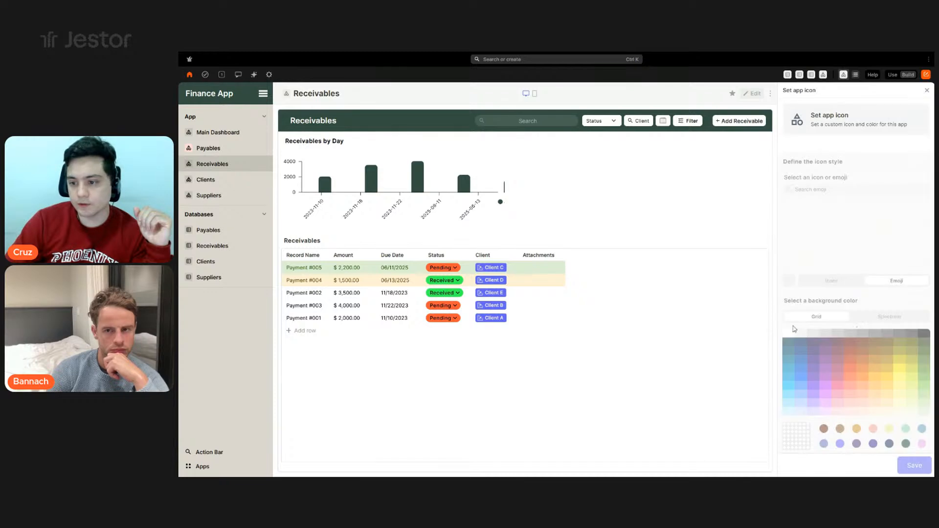
click(924, 412)
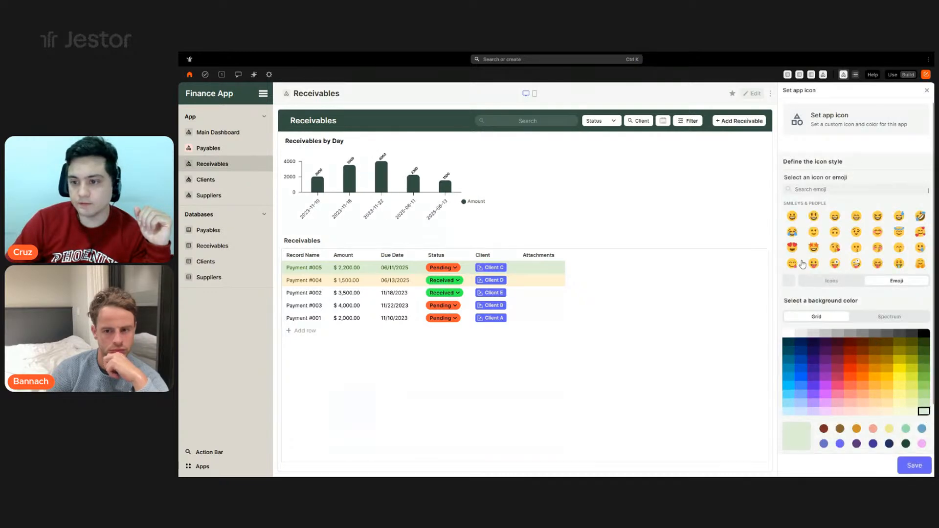
click(827, 280)
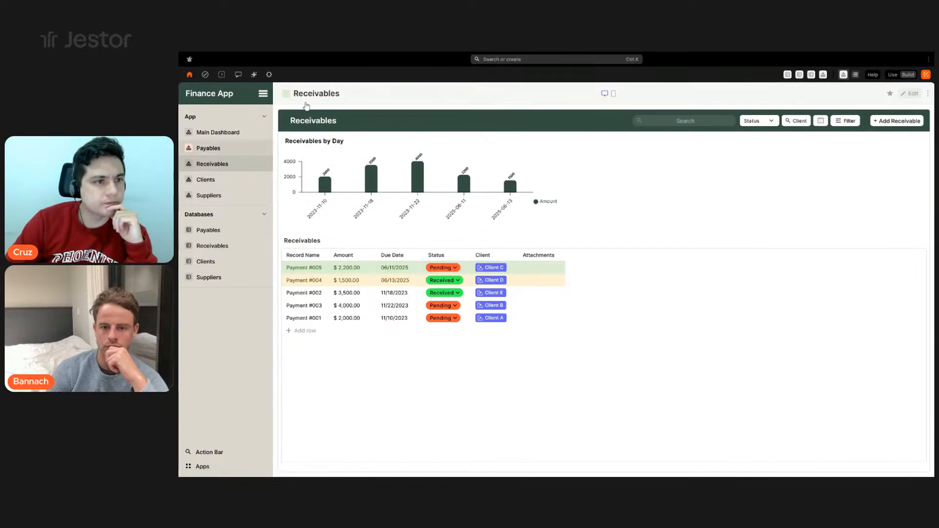
Remove the symbol from the Payables page icon, leaving a plain light pink square
click(287, 94)
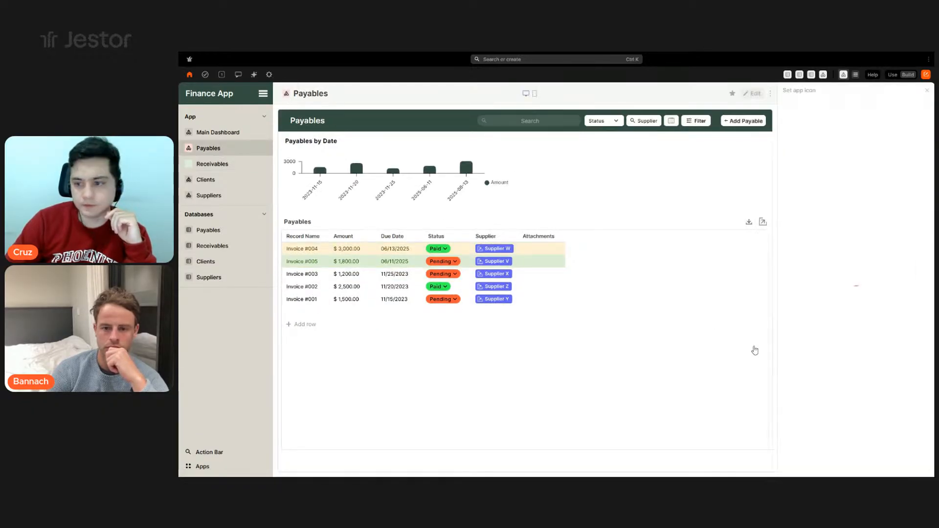
click(804, 283)
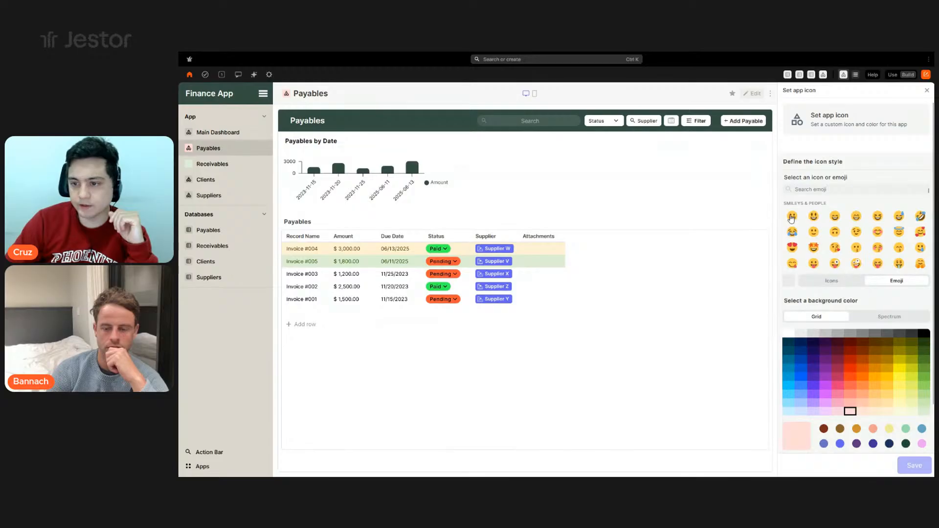
click(793, 196)
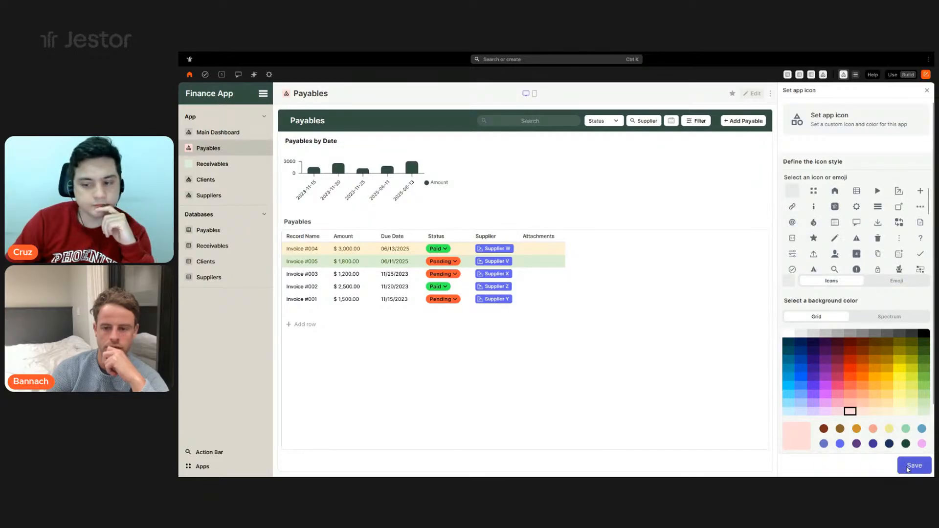
click(909, 467)
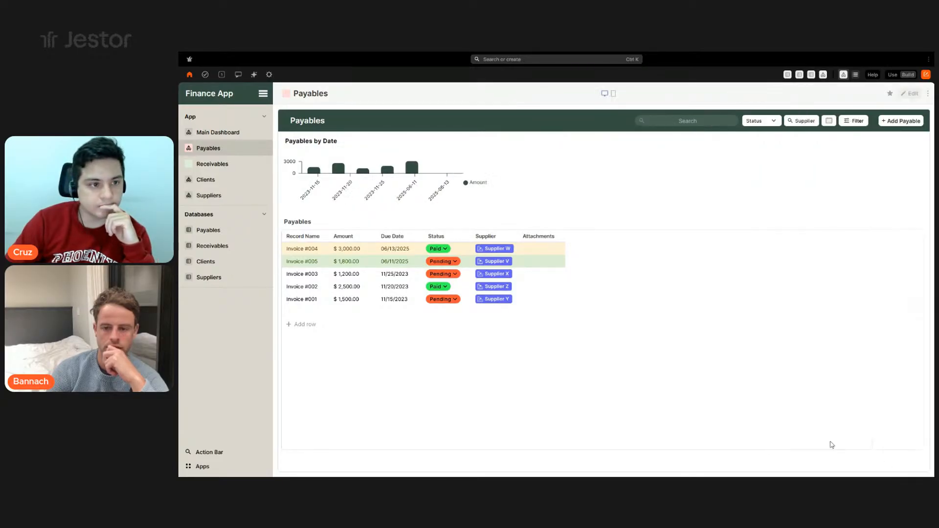
Set the Clients page icon to a person emoji and save it
click(213, 186)
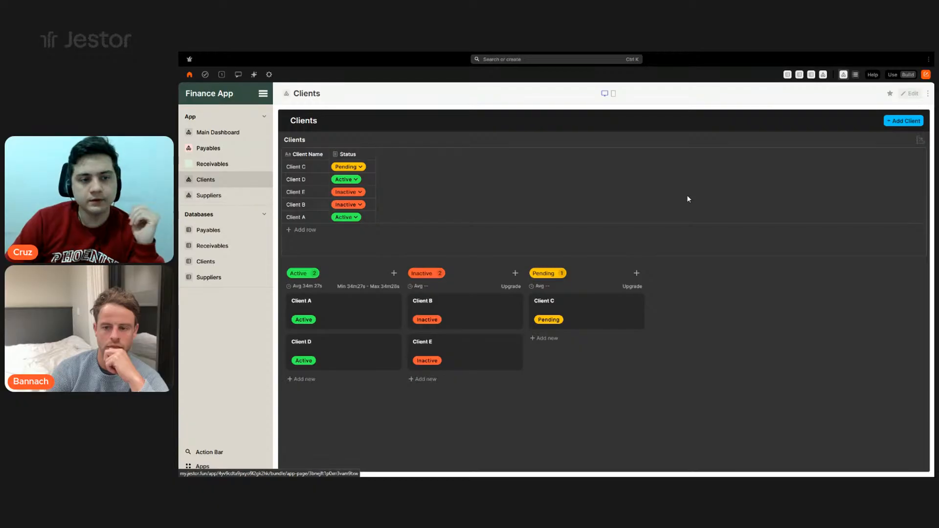
click(286, 95)
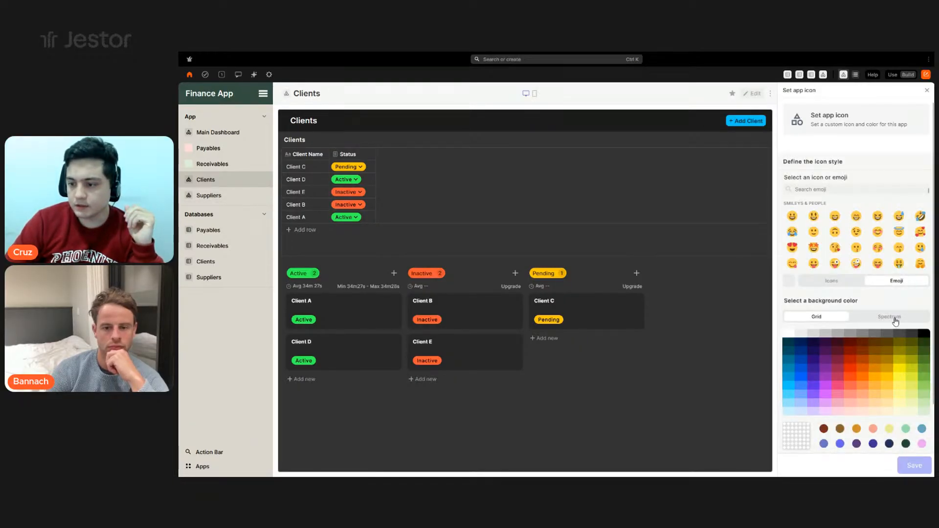
scroll(895, 265, down, 5)
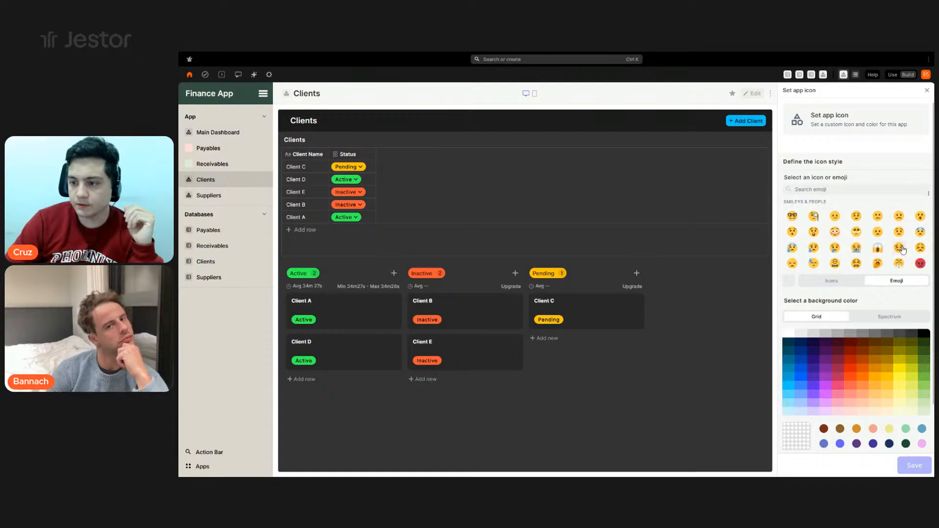
scroll(903, 251, down, 8)
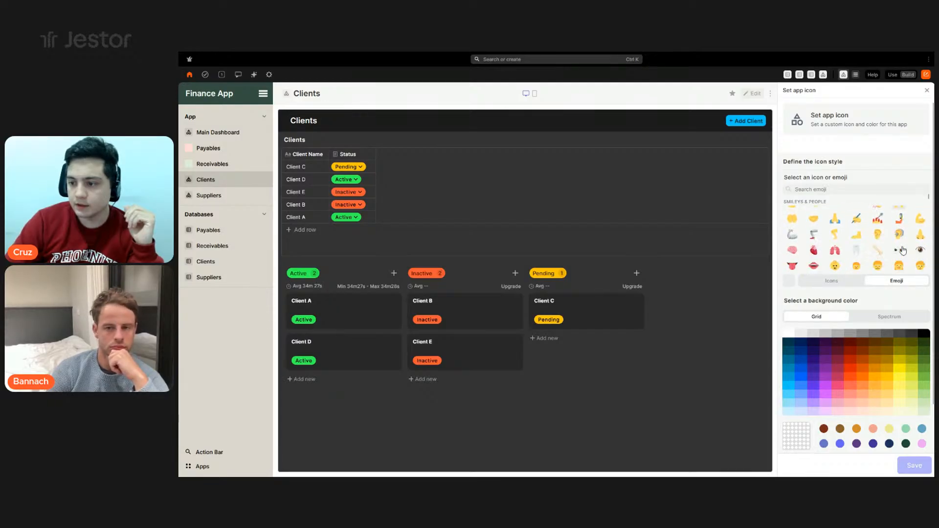
scroll(908, 244, down, 3)
click(920, 218)
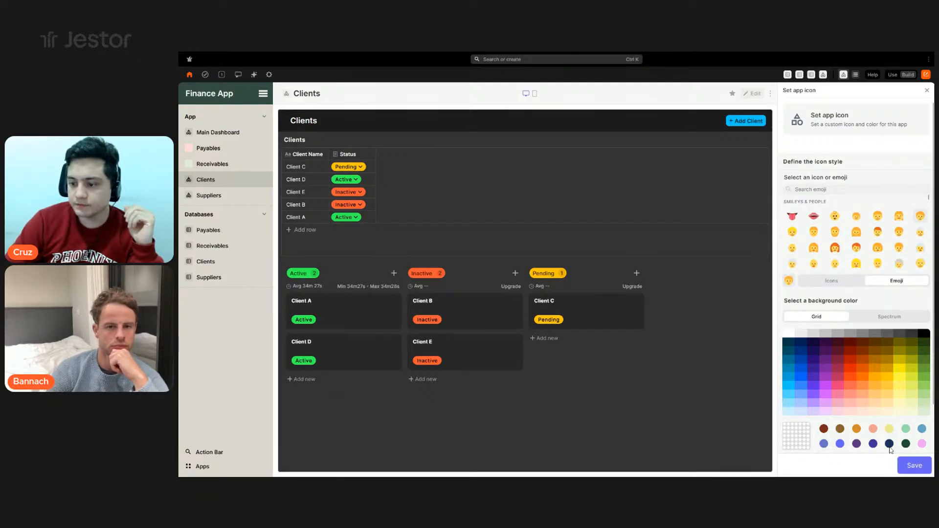
click(913, 465)
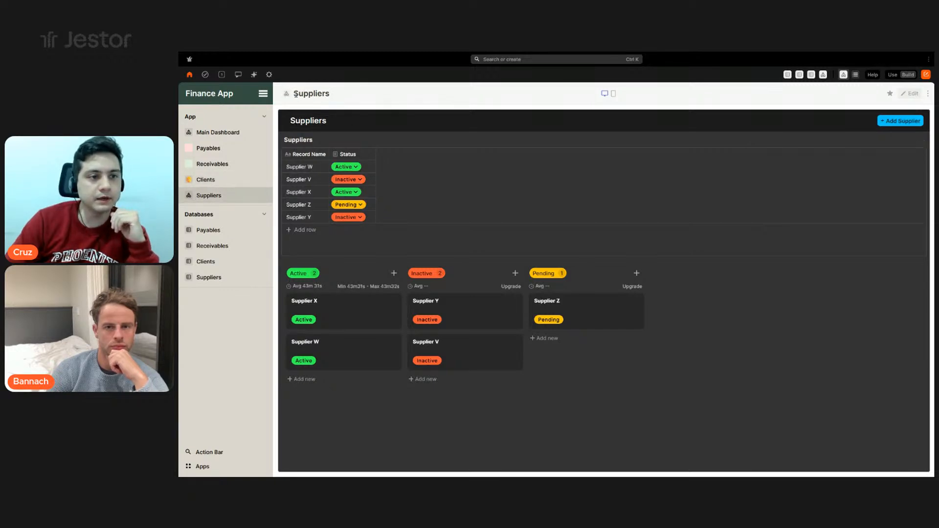
Set the Suppliers page icon to a mechanic emoji and save it
click(287, 95)
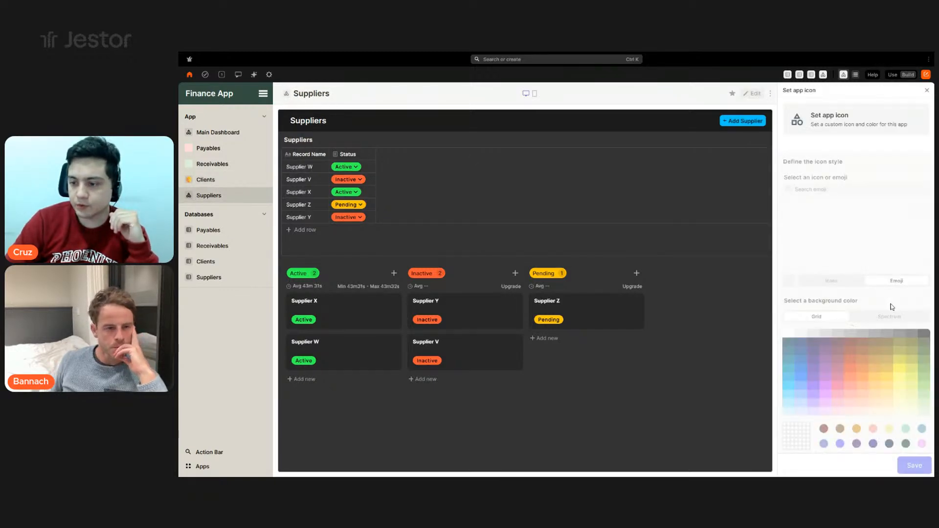
scroll(895, 242, down, 10)
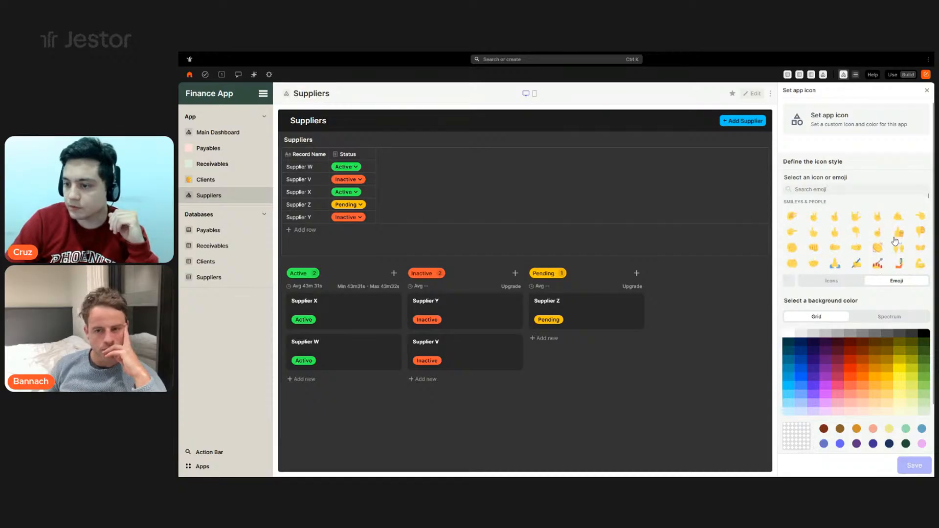
scroll(895, 241, down, 5)
scroll(895, 241, down, 5)
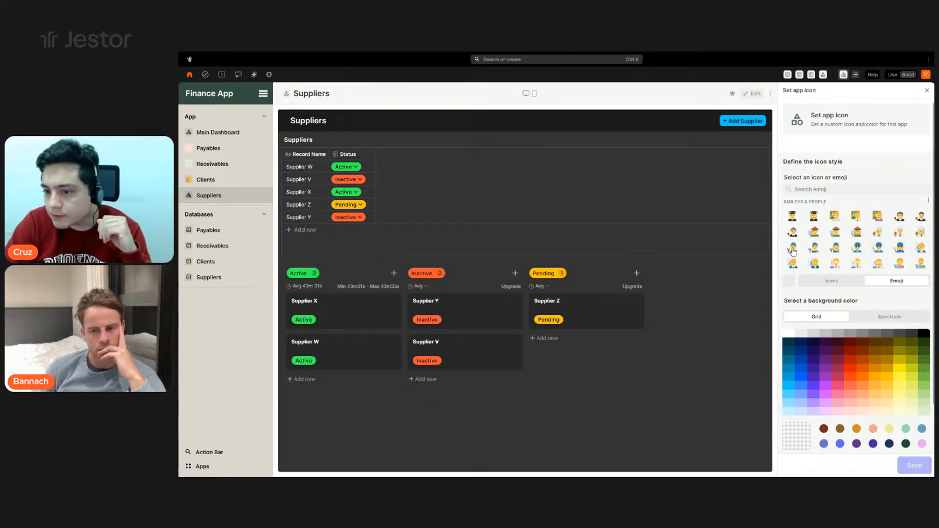
click(792, 249)
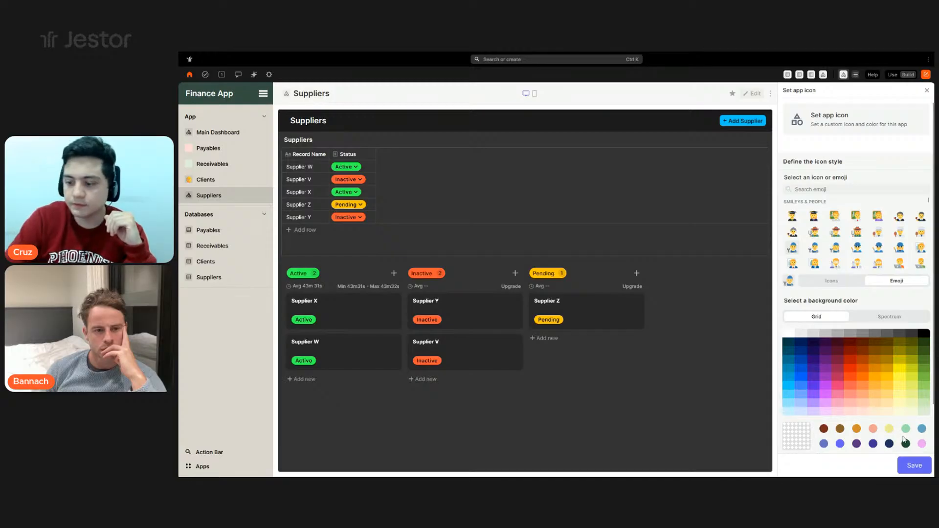
click(910, 464)
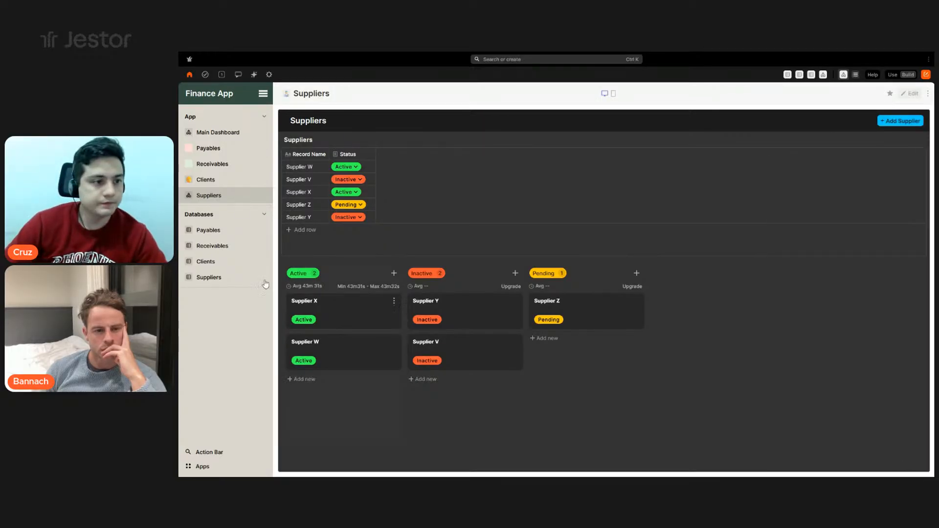
Set the Main Dashboard page icon to the bar chart emoji, found by searching the emojis for "graph"
click(213, 137)
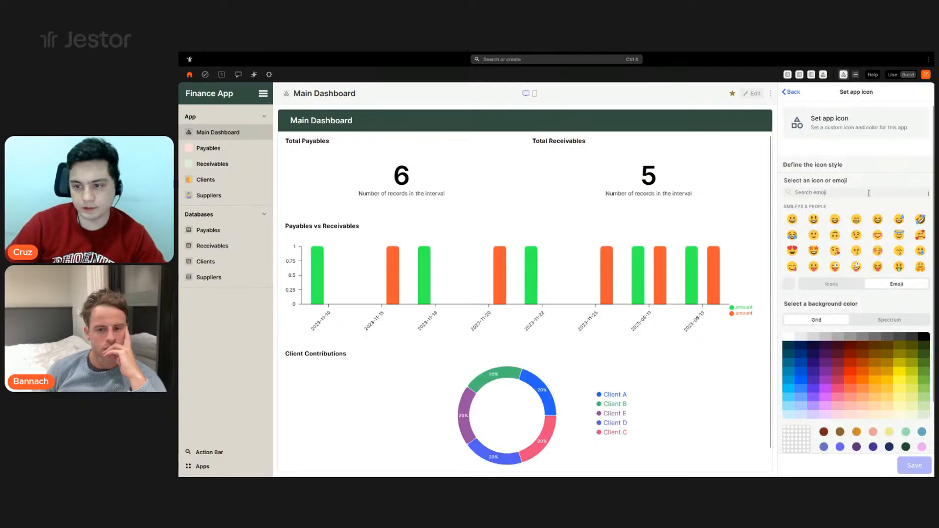
key(BackSpace)
key(BackSpace)
text(graph)
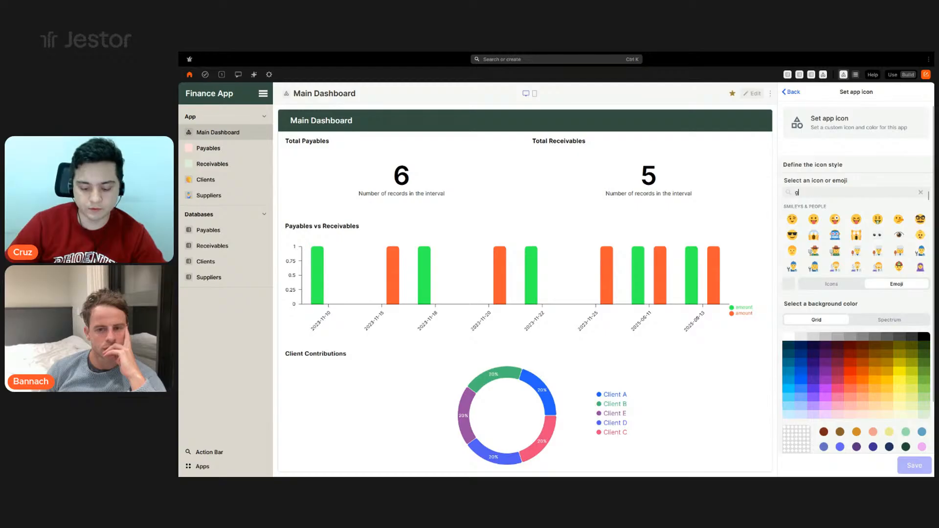
click(898, 246)
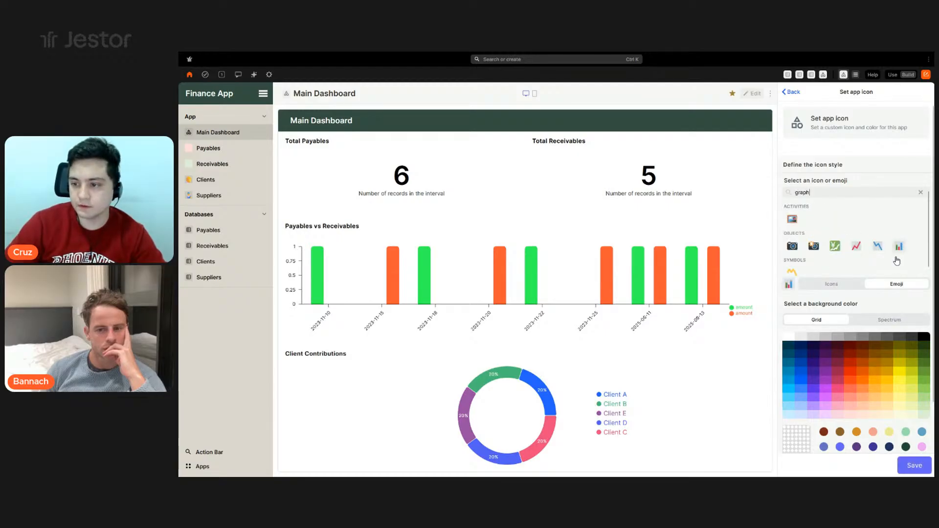
click(921, 466)
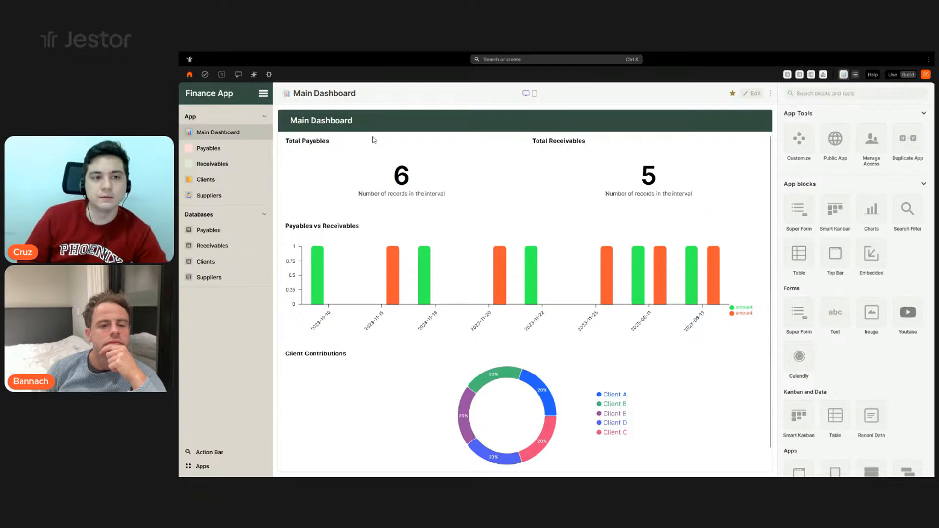
Put the Main Dashboard in edit mode and rename the Total Payables indicator as "Pending Payables ($)"
click(756, 93)
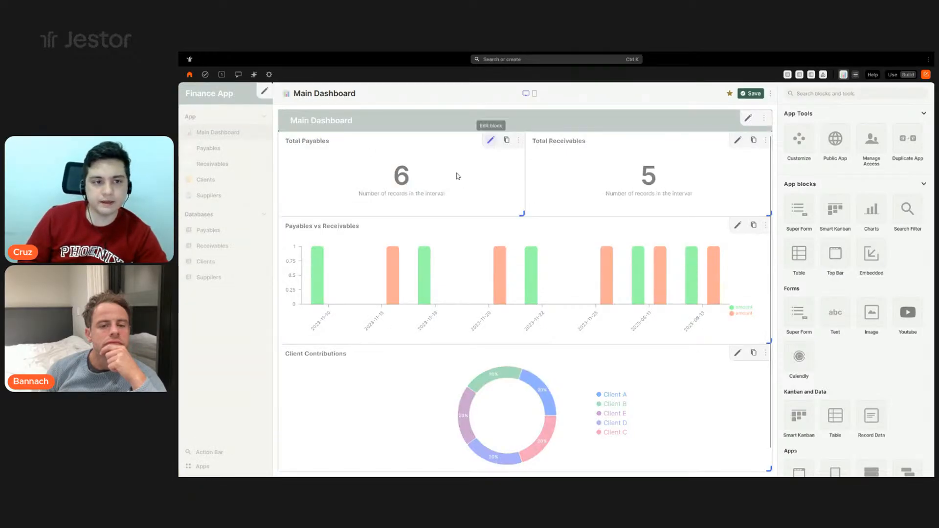
click(490, 142)
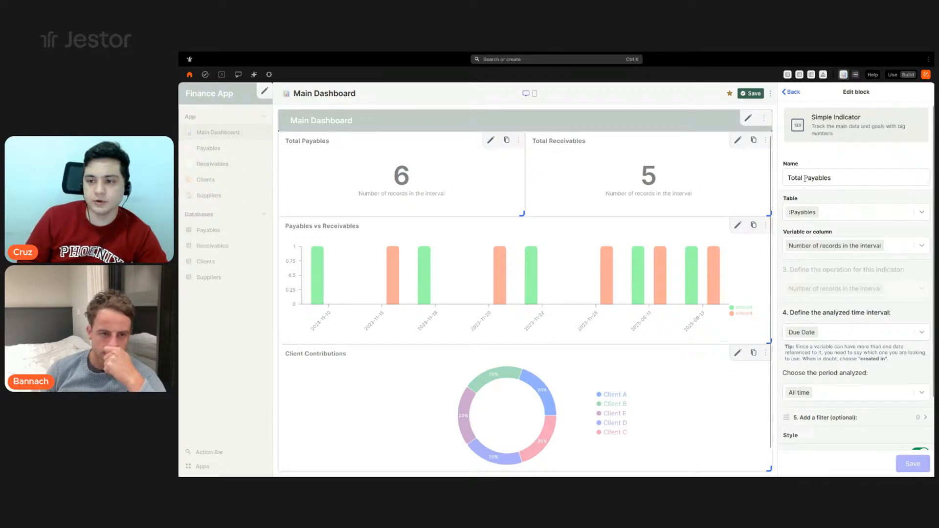
click(835, 179)
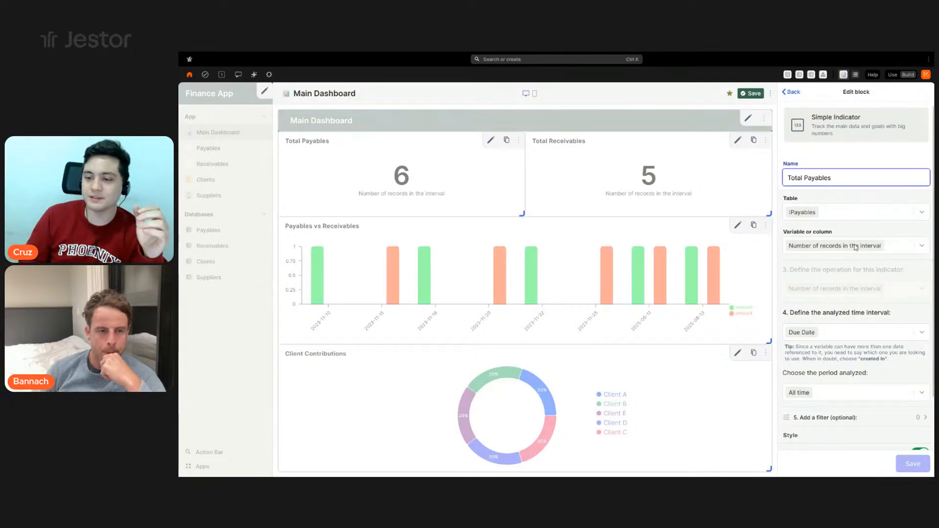
scroll(860, 238, down, 2)
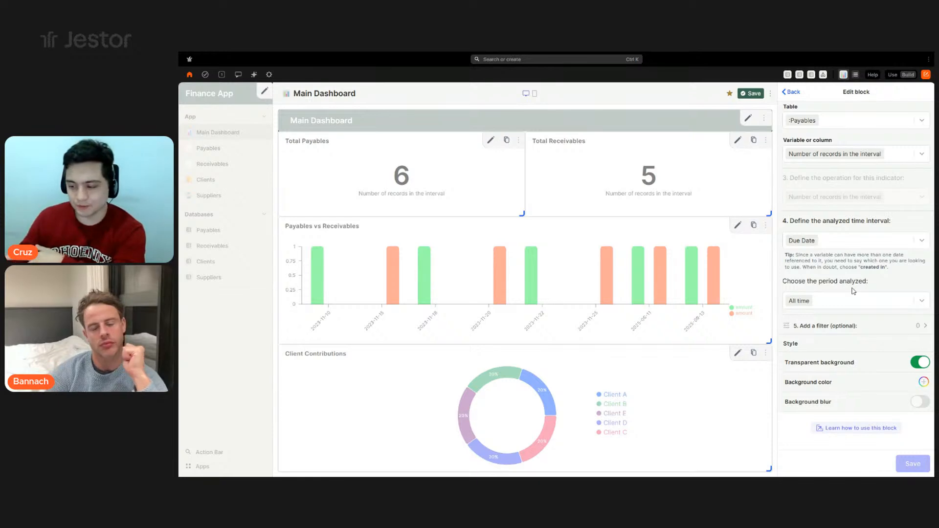
scroll(787, 168, up, 2)
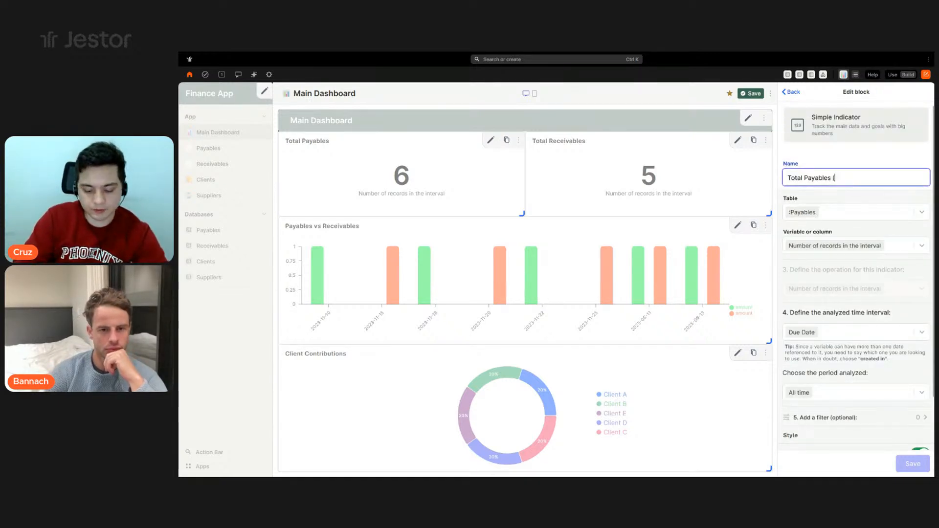
text($))
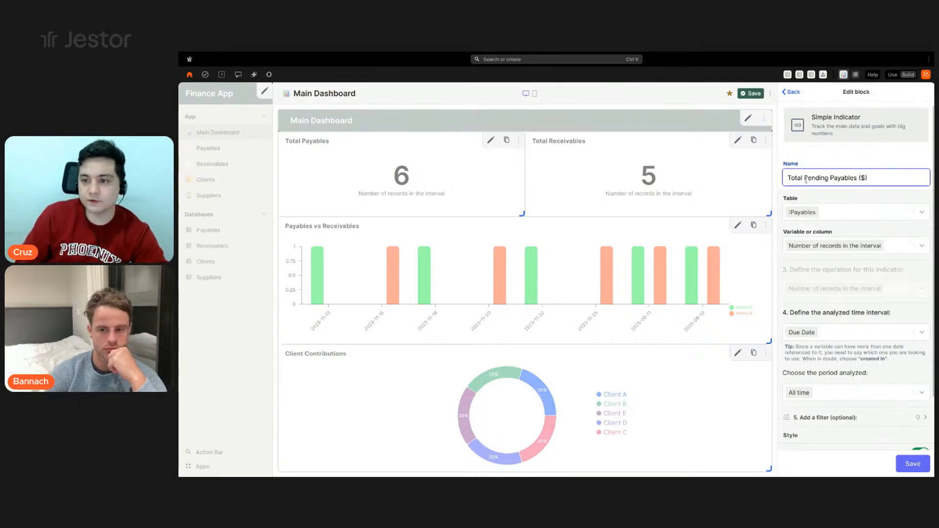
key(BackSpace)
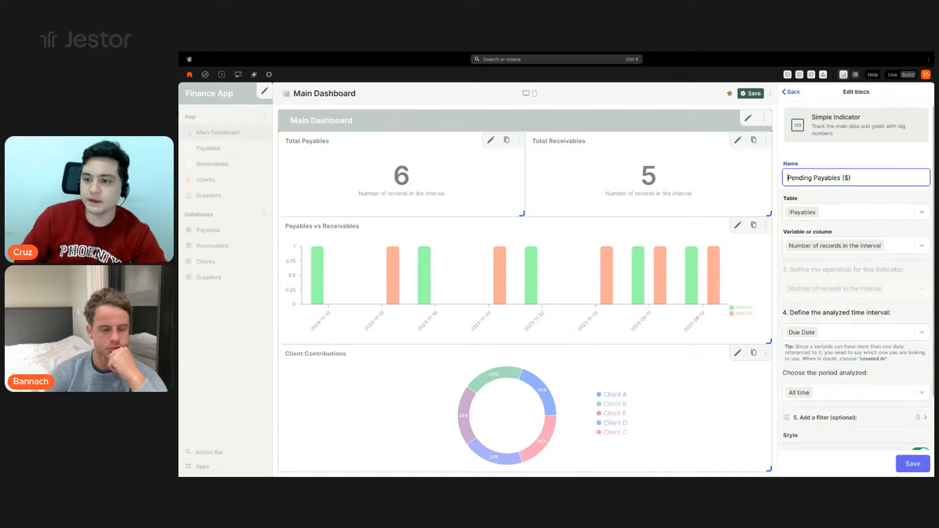
Add and save a filter on the payables indicator so that Status is any of Pending
scroll(834, 255, down, 3)
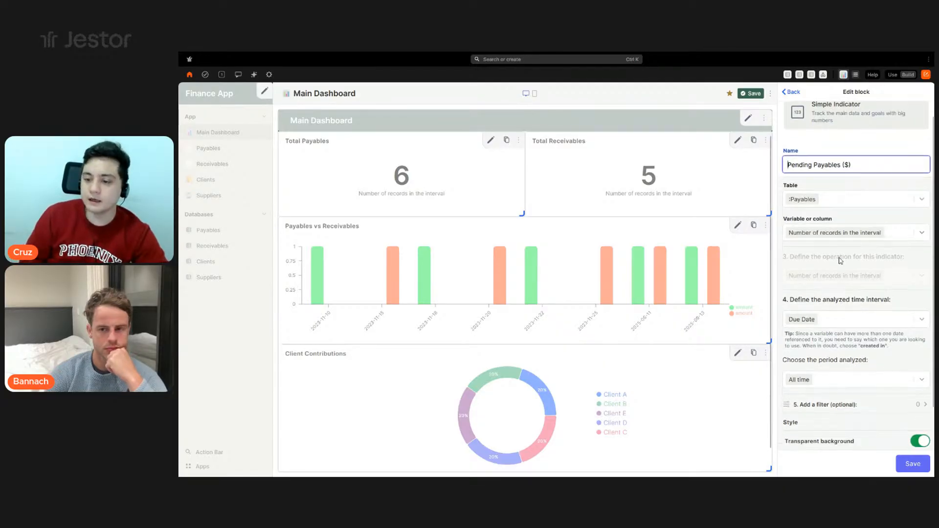
scroll(845, 207, up, 4)
scroll(830, 334, down, 4)
click(832, 327)
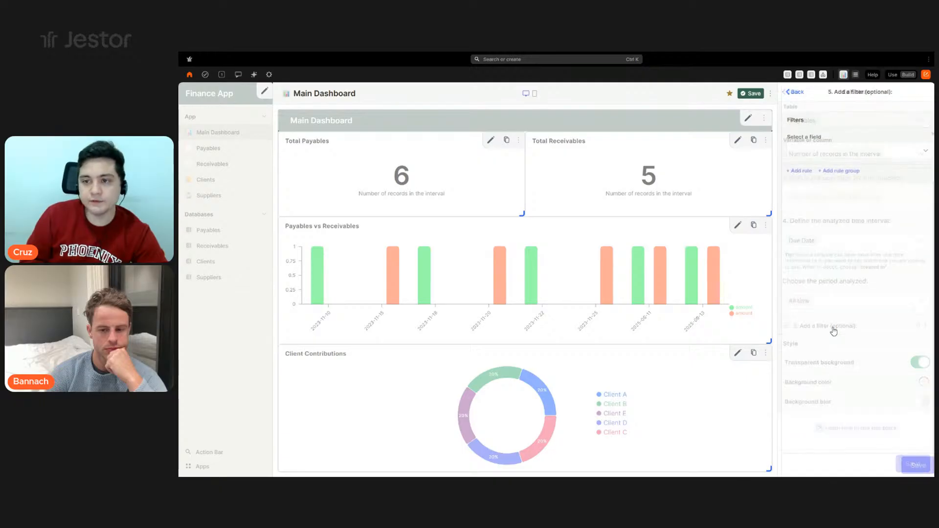
click(827, 151)
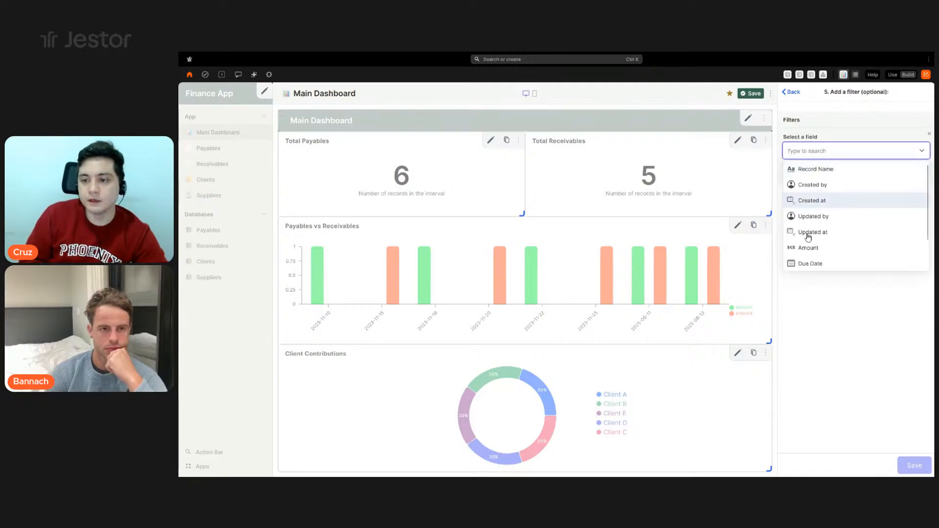
scroll(831, 250, down, 1)
click(824, 253)
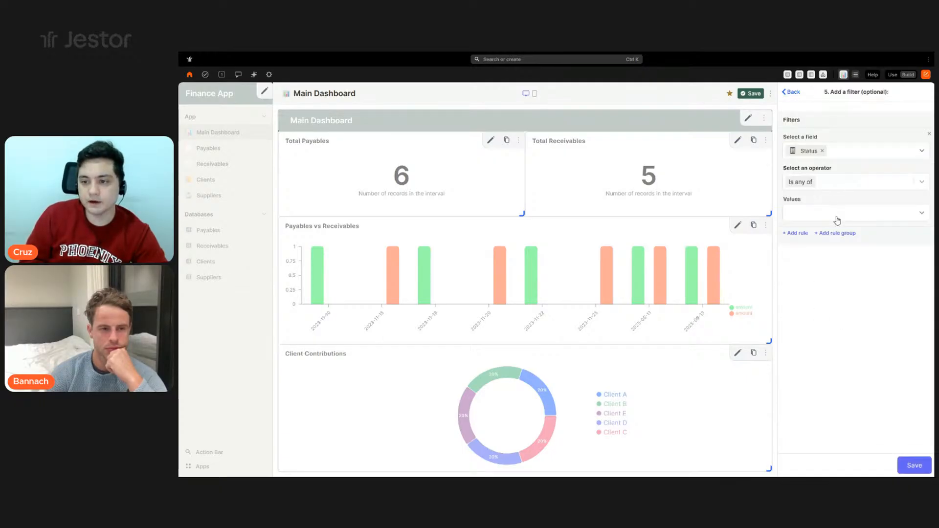
click(837, 218)
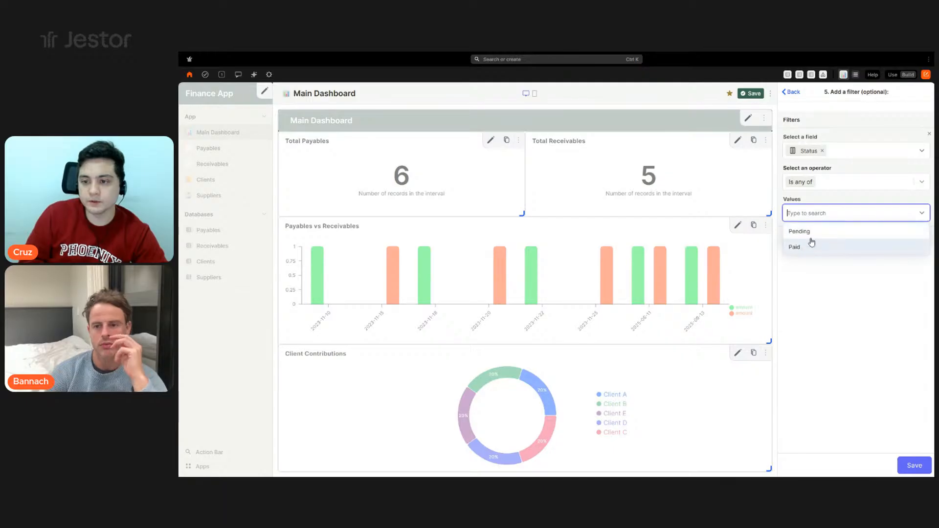
click(812, 234)
click(914, 465)
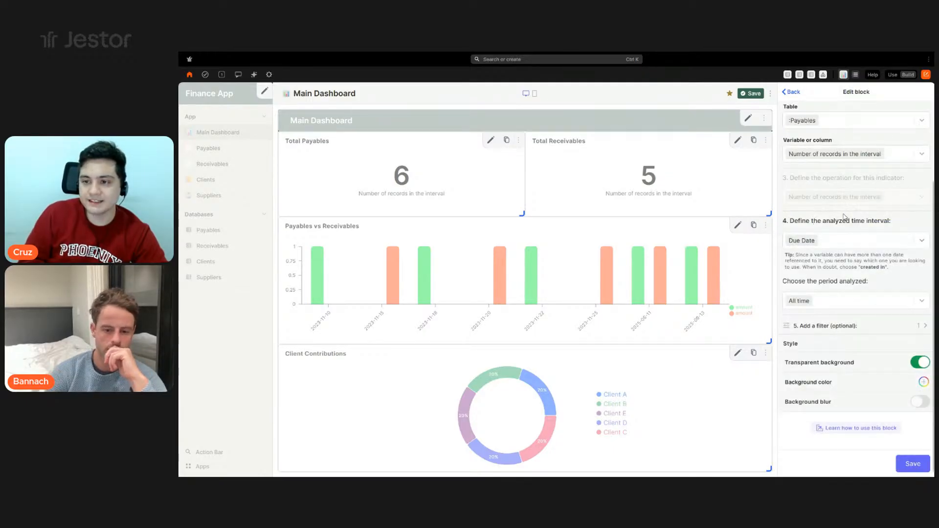
Set the payables indicator's variable to Amount and its operation to "Sum total in the interval", and save the block
scroll(869, 202, up, 2)
click(878, 249)
click(831, 260)
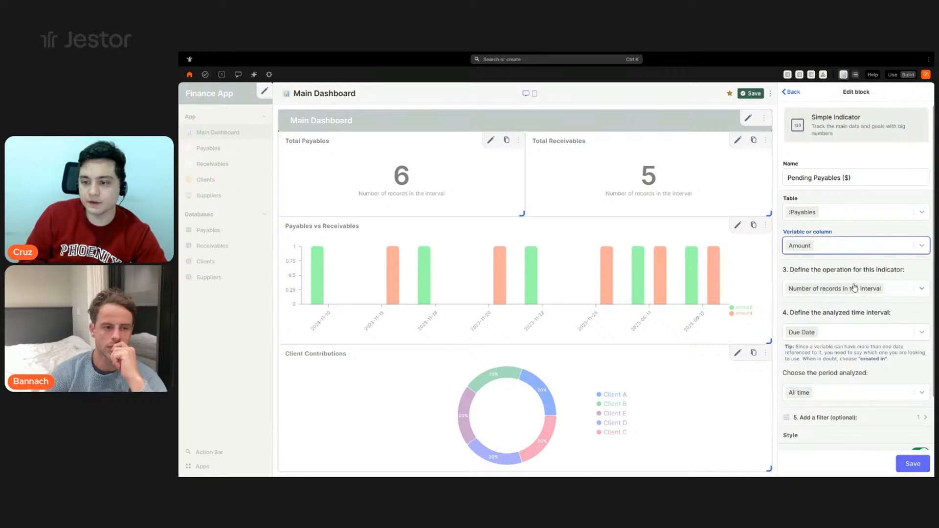
scroll(855, 275, down, 1)
scroll(855, 275, up, 1)
scroll(845, 254, down, 1)
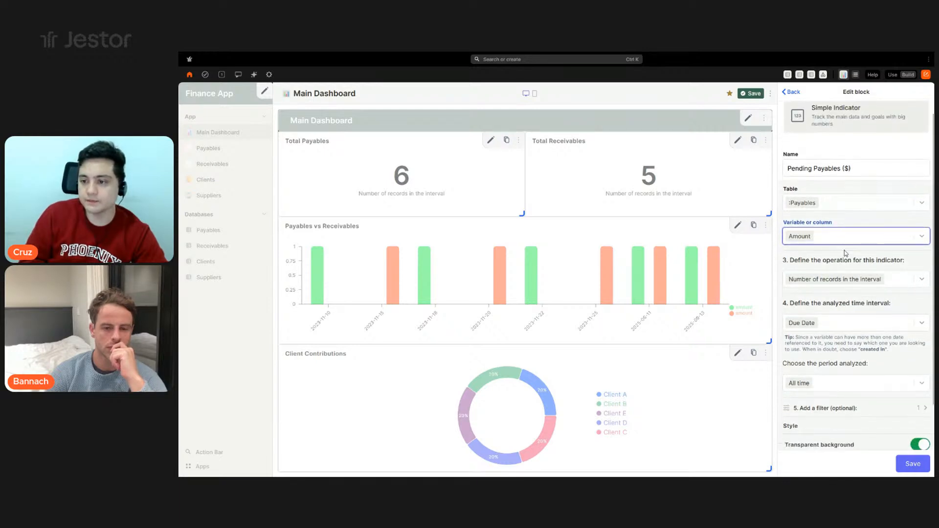
scroll(845, 253, down, 2)
click(897, 197)
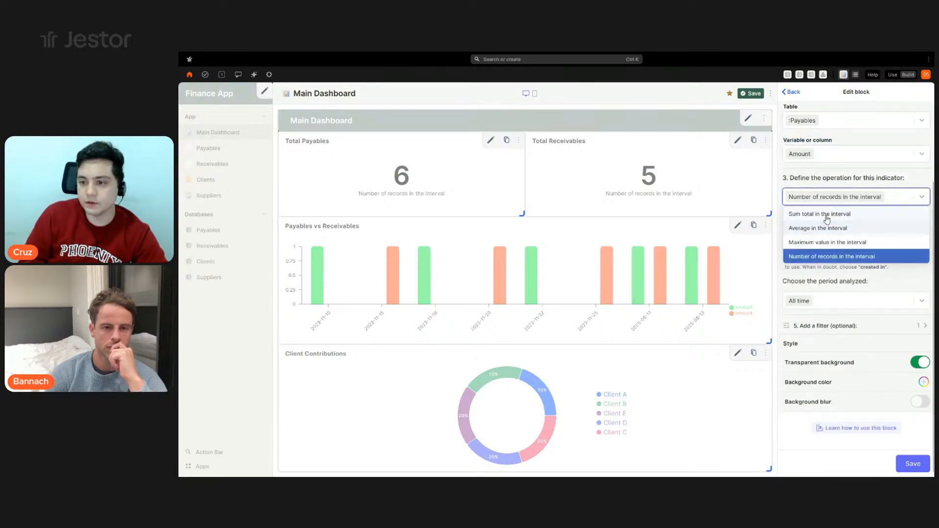
click(826, 215)
click(909, 463)
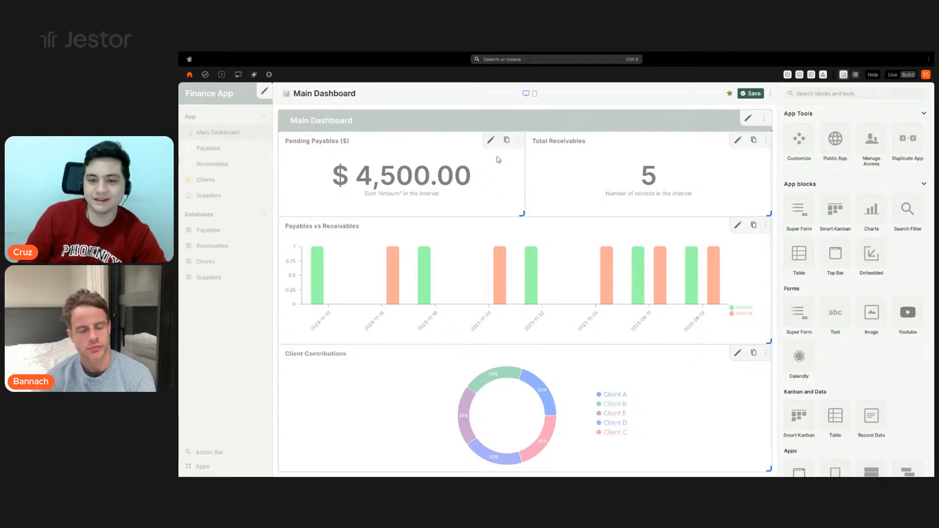
Open the Total Receivables indicator for editing and rename it as "Pending Receivables"
click(735, 141)
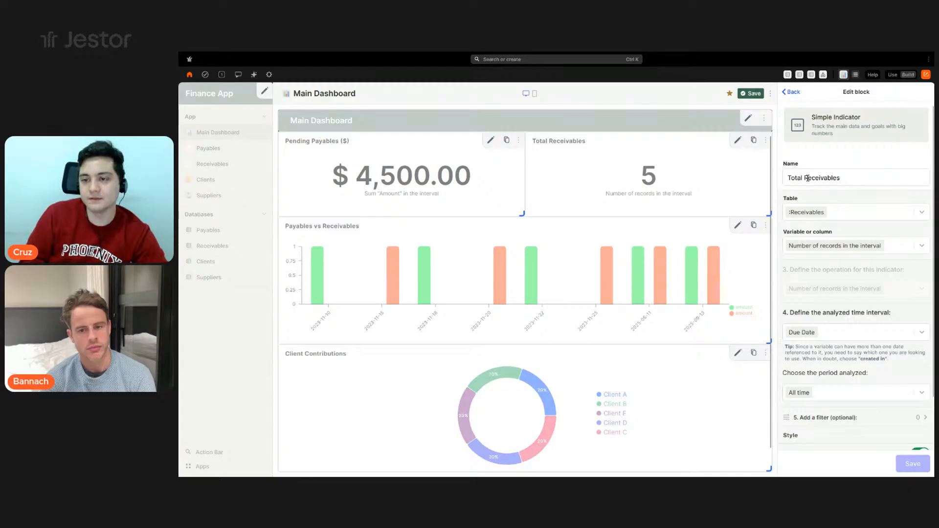
drag(804, 178, 787, 177)
text(Pending)
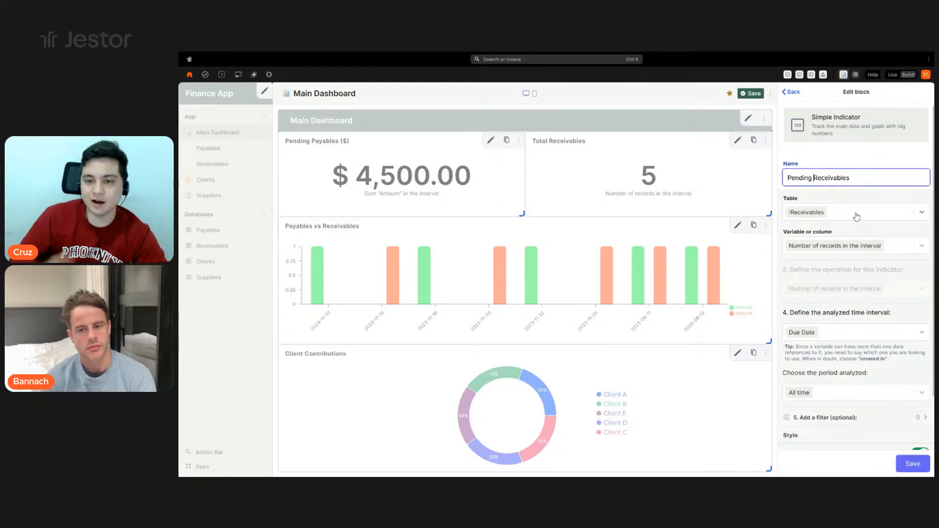
Set the receivables indicator's variable to Amount and its operation to "Sum total in the interval"
scroll(857, 221, down, 3)
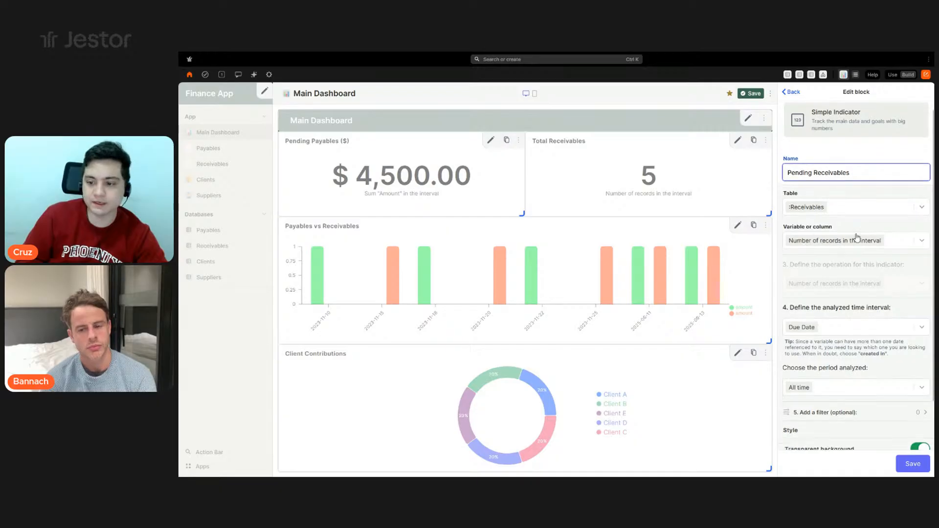
scroll(855, 296, up, 3)
click(901, 245)
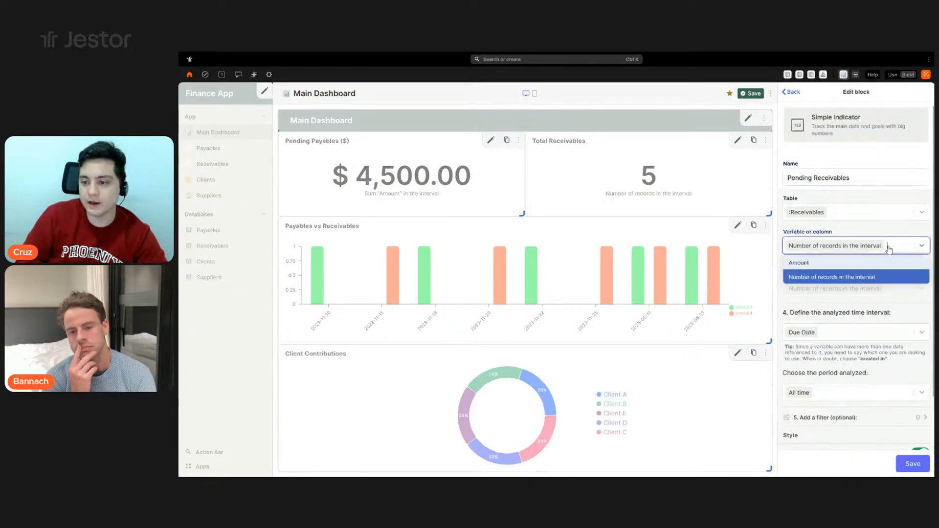
click(811, 262)
click(894, 293)
click(831, 307)
Filter the receivables indicator to records whose Status is any of Pending, and save both the filter and the block
scroll(811, 322, down, 2)
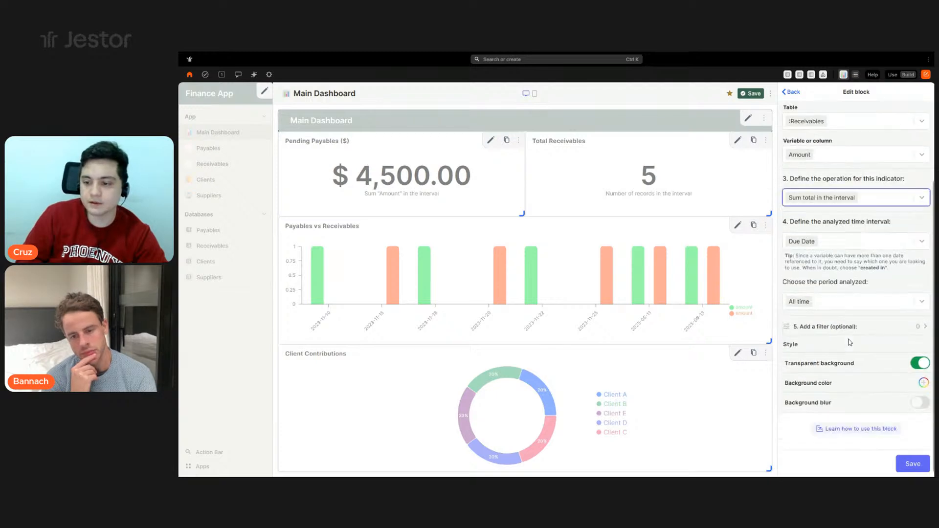
click(819, 327)
click(841, 155)
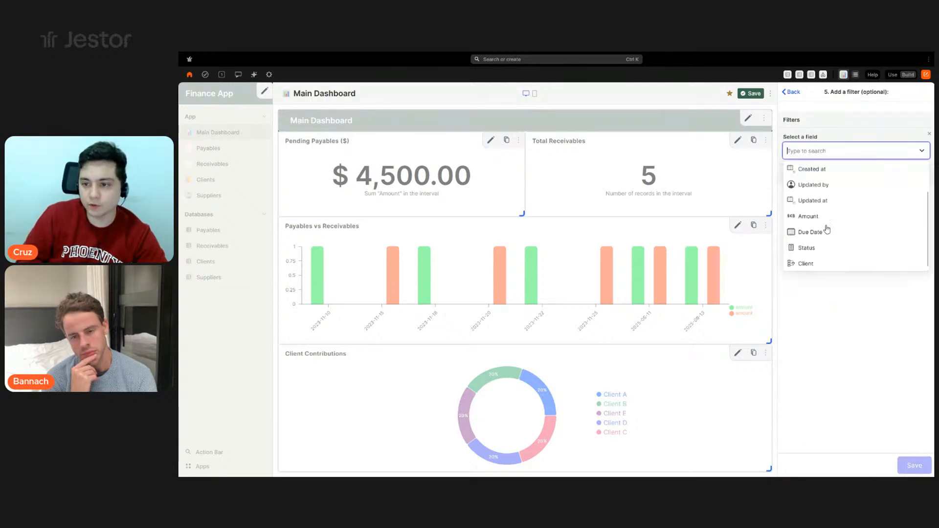
click(815, 247)
click(829, 215)
click(820, 234)
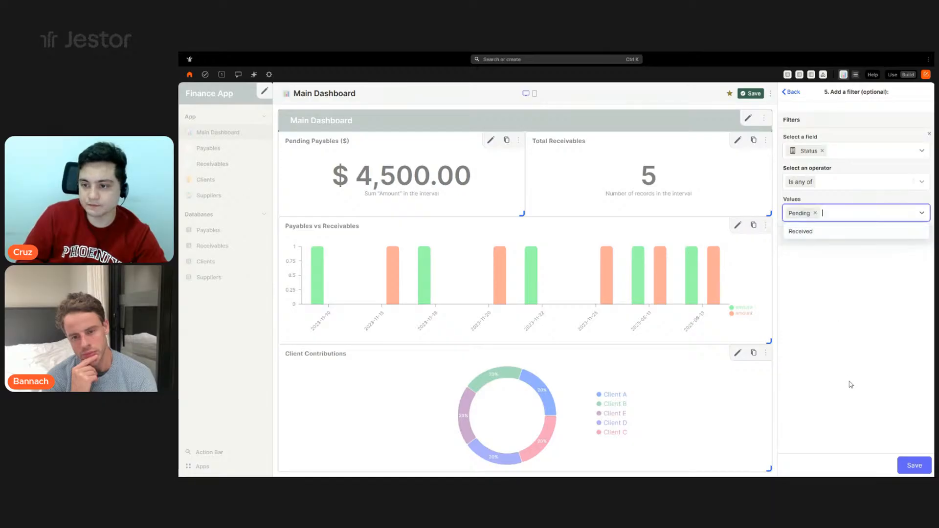
click(916, 470)
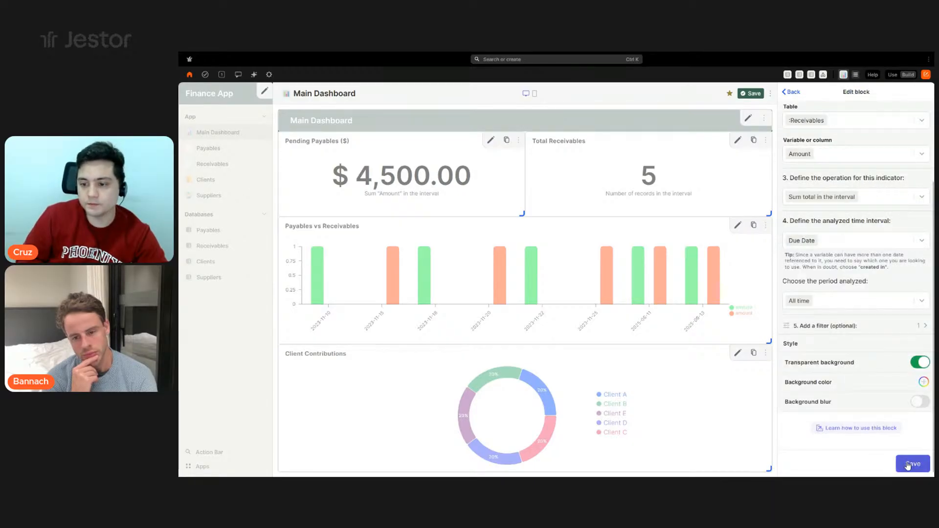
click(908, 465)
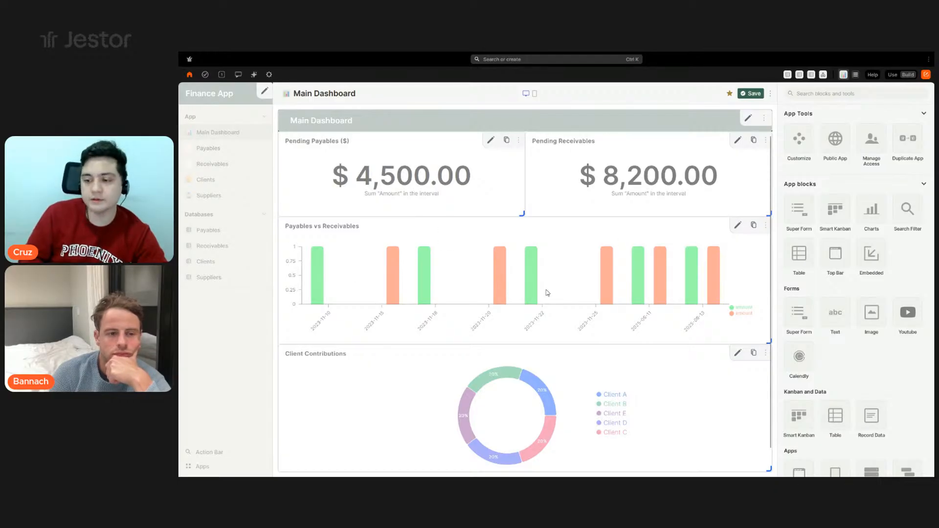
Edit the Payables vs Receivables chart and set the operator of its Payables series to Sum
click(736, 226)
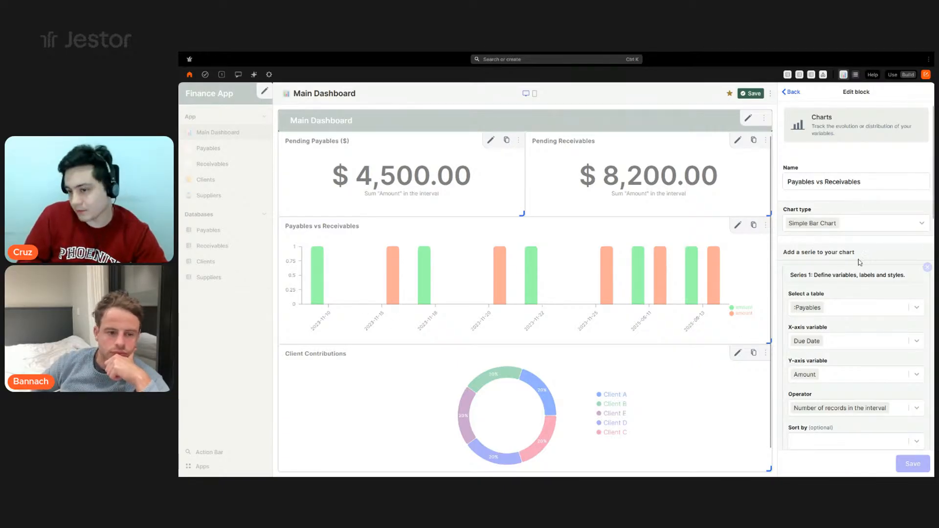
scroll(868, 255, down, 2)
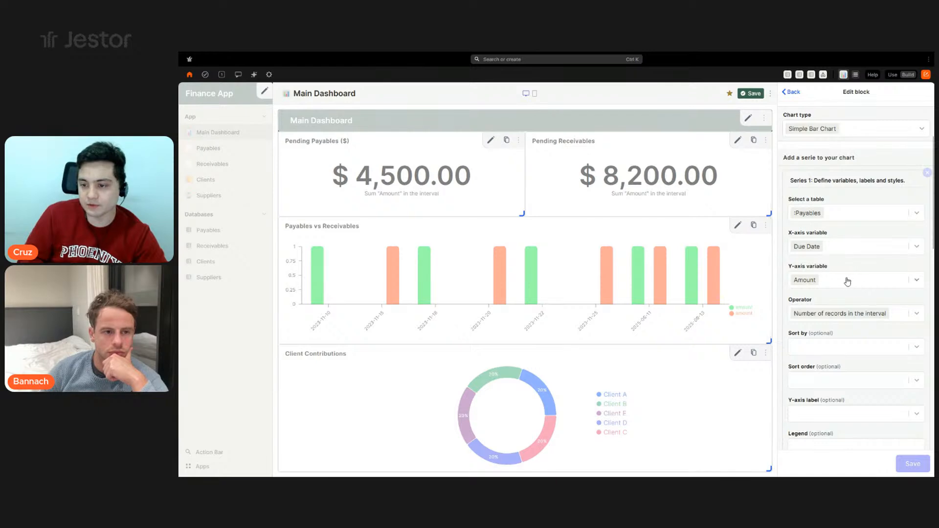
scroll(860, 282, down, 2)
click(904, 227)
click(851, 264)
scroll(871, 323, down, 1)
scroll(905, 345, up, 3)
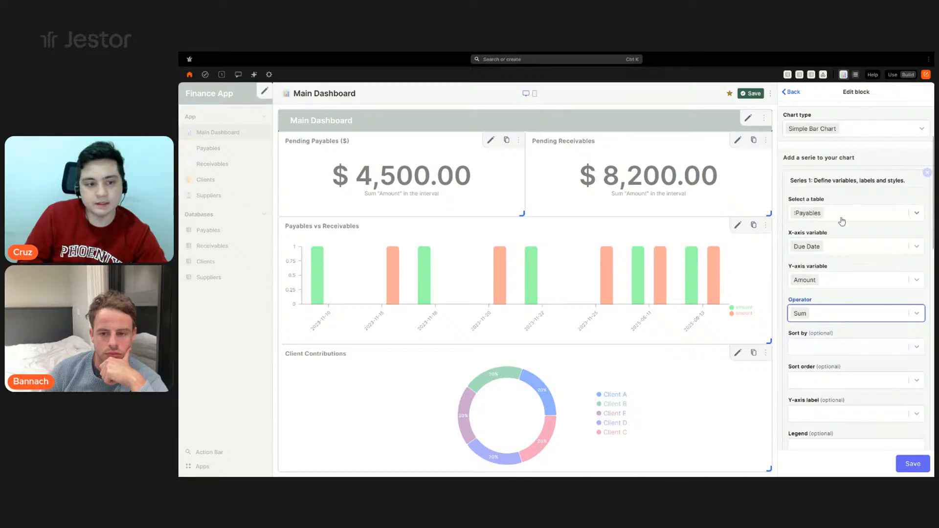
Change the color of the chart's Payables series to red and save the color
scroll(893, 263, down, 4)
click(917, 296)
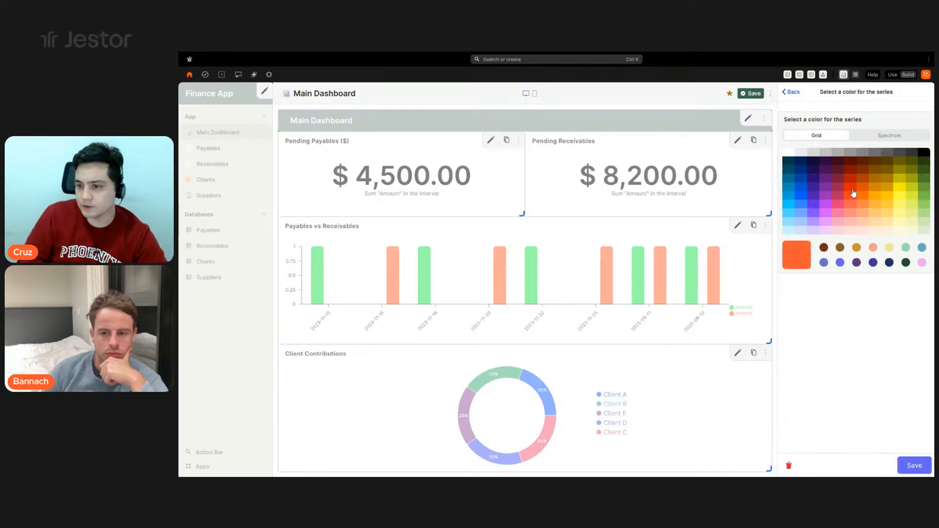
click(850, 189)
click(910, 467)
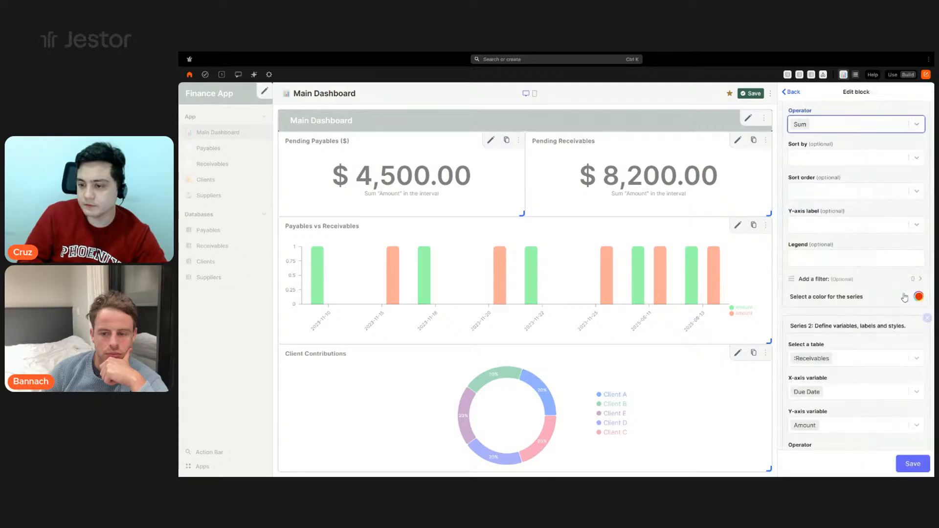
Set the operator of the chart's Receivables series to Sum
scroll(866, 271, down, 3)
scroll(849, 262, down, 2)
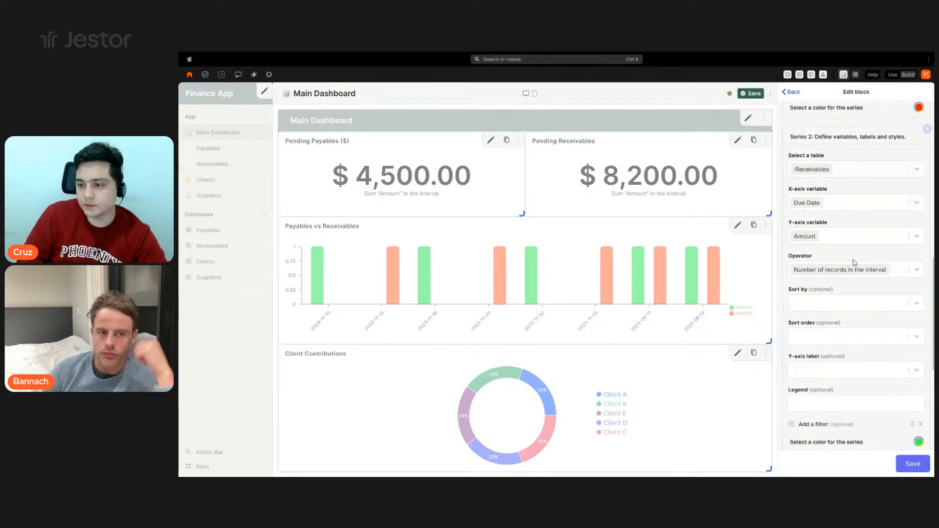
click(884, 269)
click(802, 301)
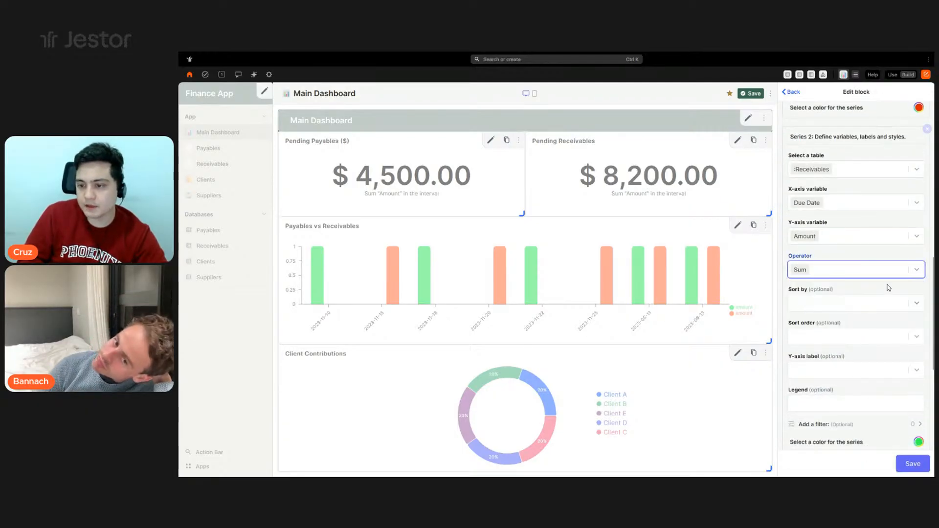
Change the color of the chart's Receivables series to dark green, and save both the color and the block
scroll(806, 303, down, 2)
click(918, 346)
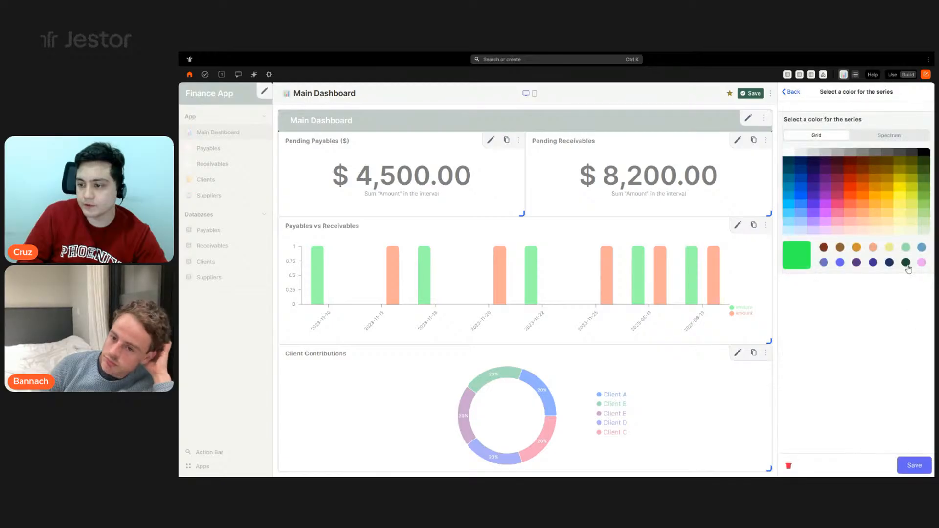
click(923, 177)
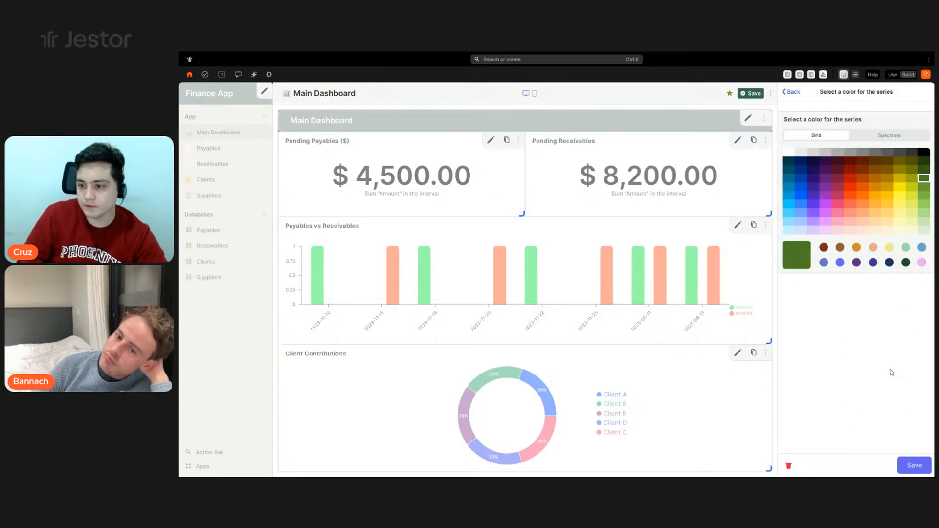
click(905, 262)
click(914, 465)
scroll(897, 405, down, 2)
click(904, 464)
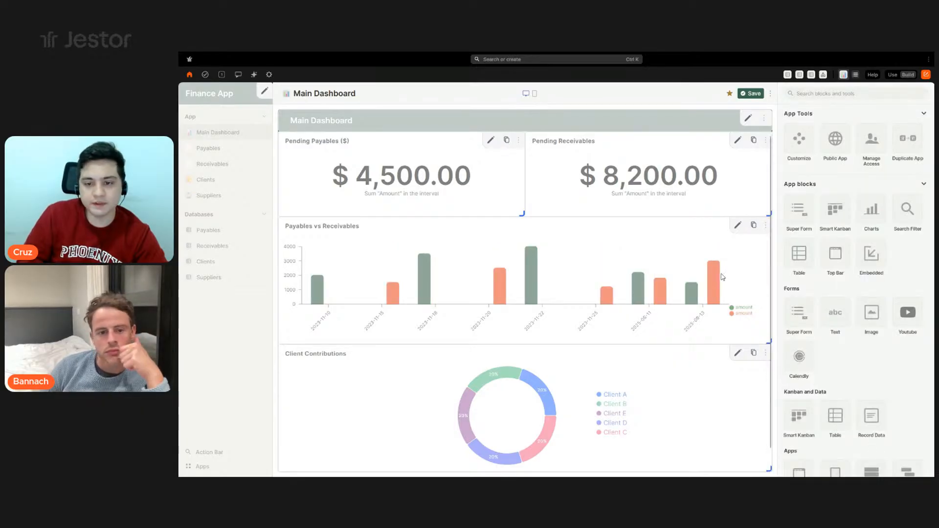
Reopen the Payables vs Receivables chart, enable displaying values on top of the bars, and save the block
click(840, 279)
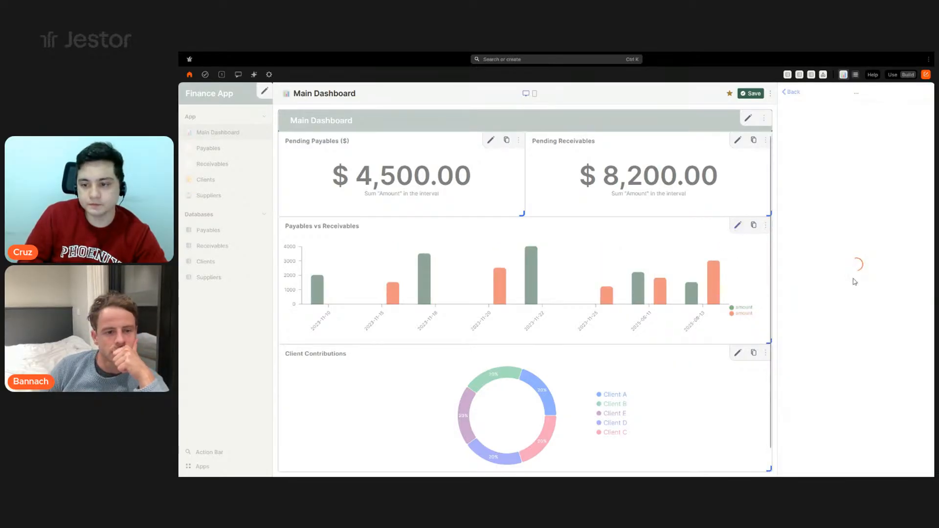
scroll(861, 289, down, 10)
scroll(872, 333, down, 2)
click(914, 293)
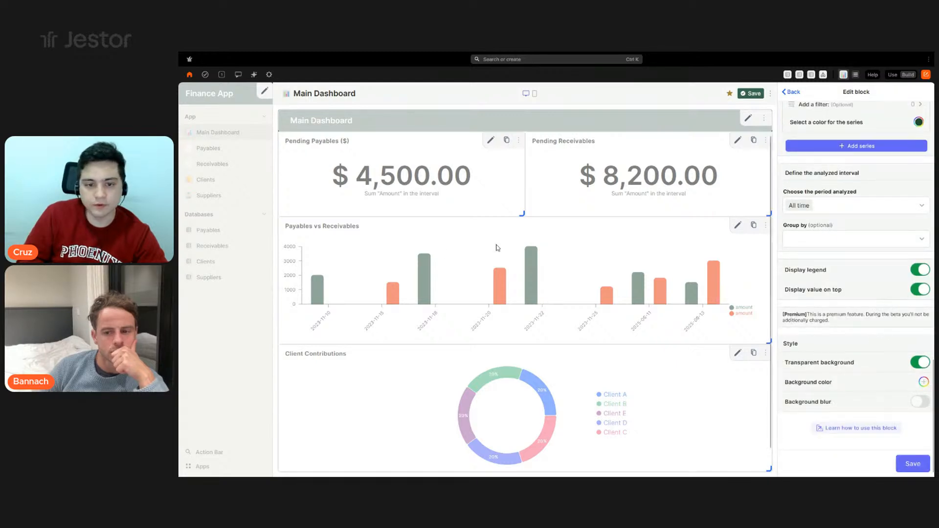
click(907, 464)
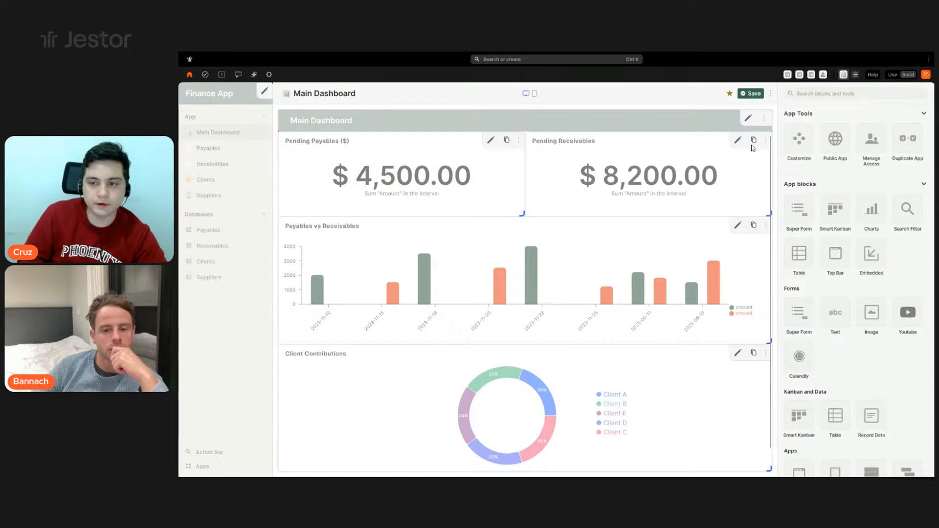
Edit the Client Contributions pie chart and set its source table to Receivables
scroll(762, 209, down, 1)
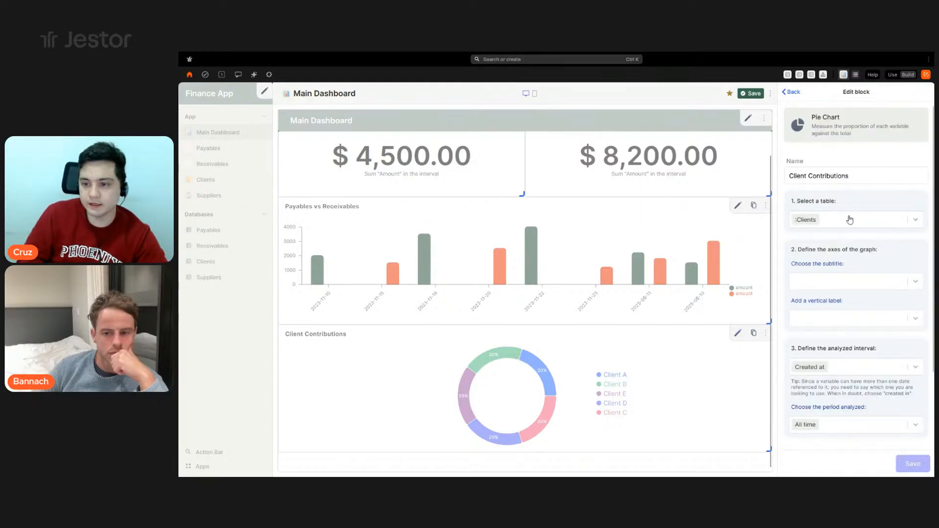
click(849, 281)
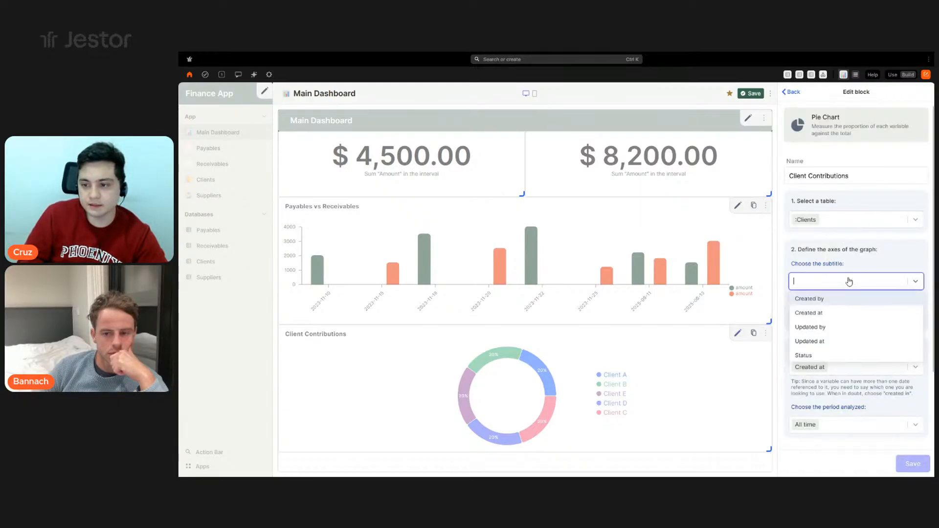
click(832, 252)
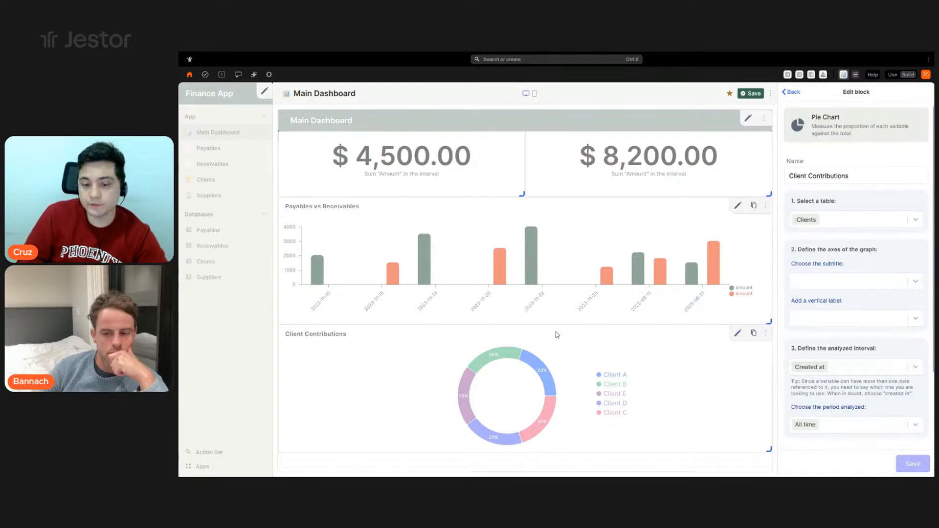
click(842, 220)
text(reeiv)
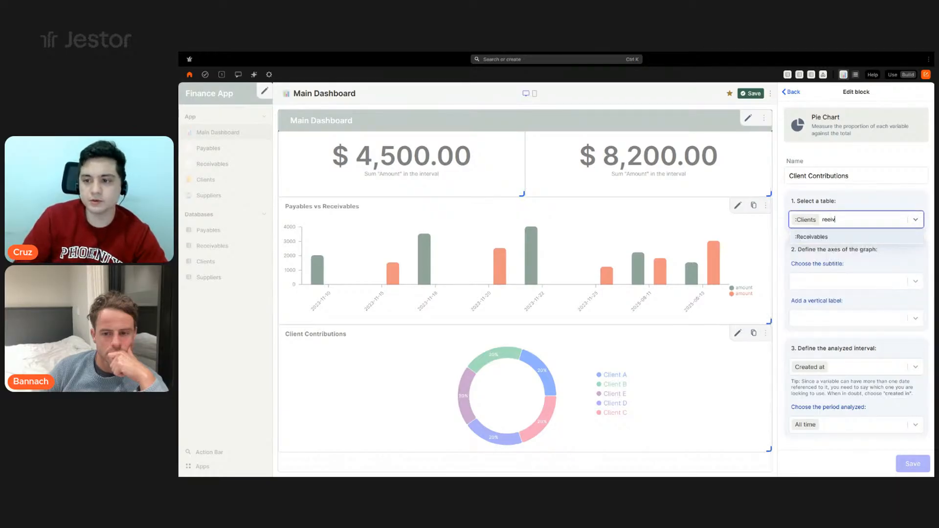
click(845, 237)
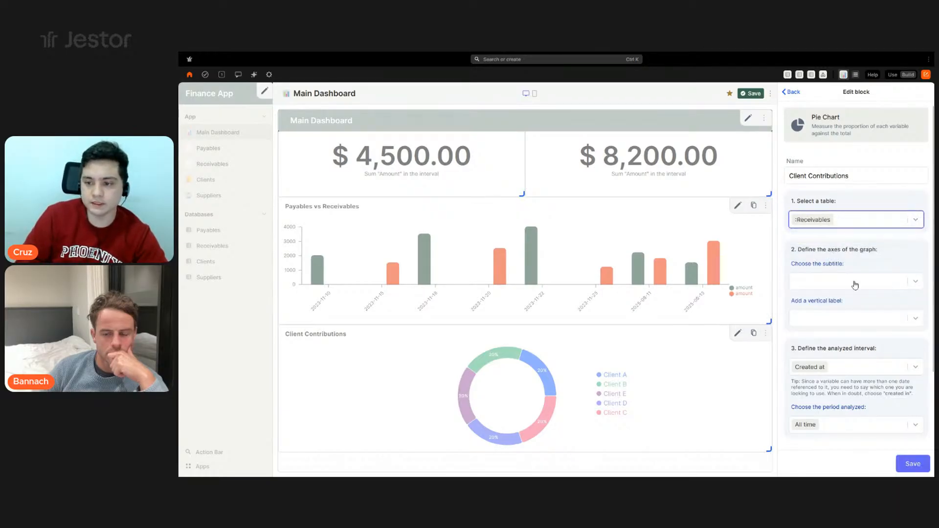
Set the pie chart's subtitle to Client and its vertical label to Amount, and save the block
click(855, 285)
click(829, 342)
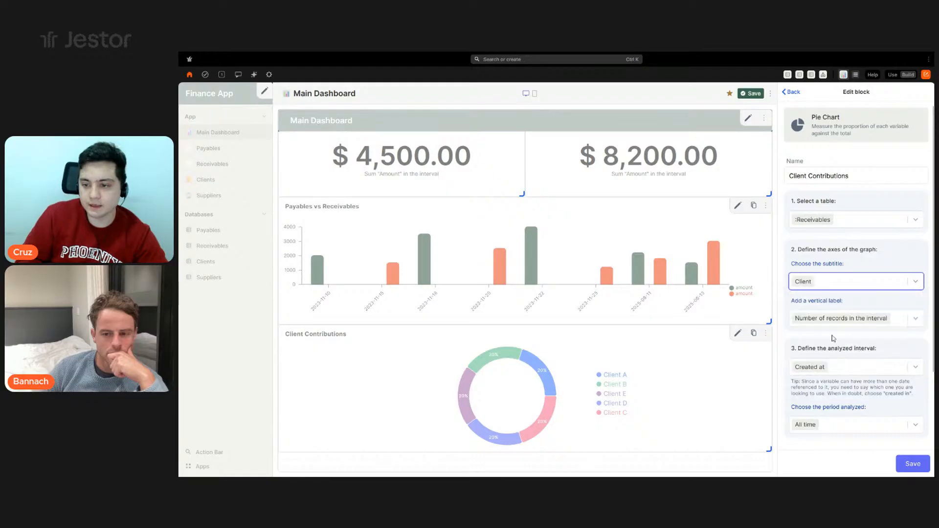
click(891, 324)
click(821, 350)
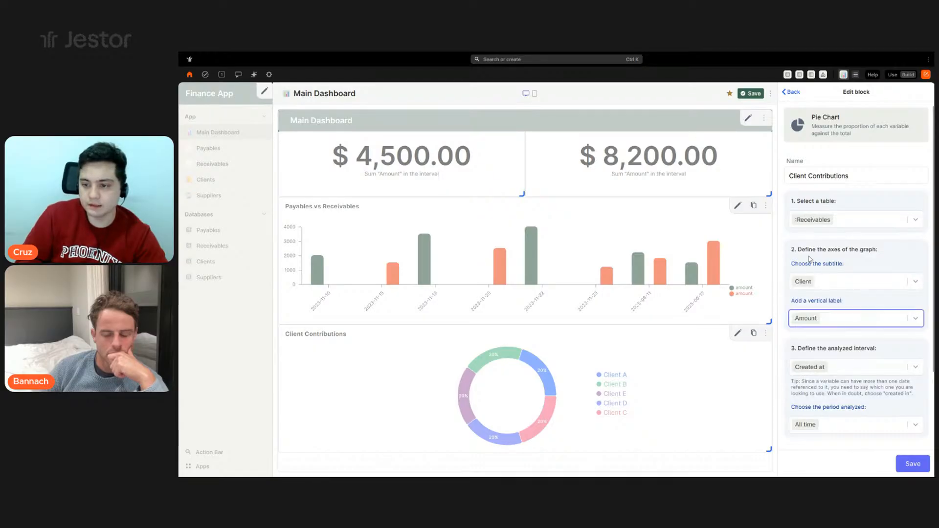
click(908, 461)
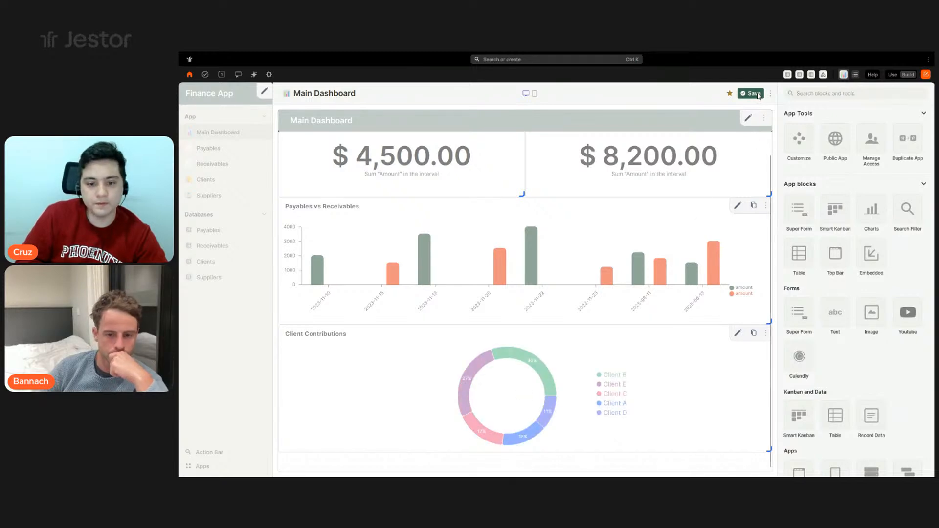
Save the Main Dashboard and inspect the clients' amounts in the Client Contributions chart
click(754, 93)
mouse_move(595, 359)
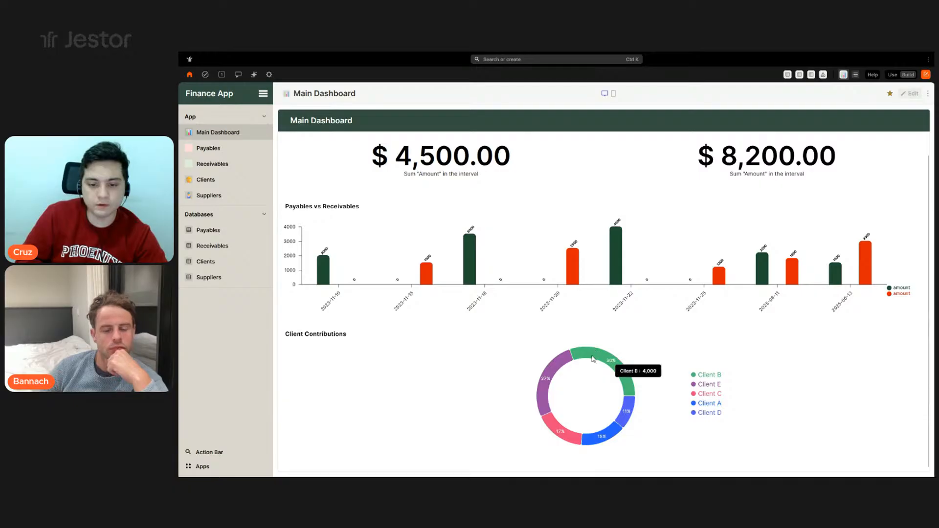
mouse_move(555, 429)
mouse_move(628, 412)
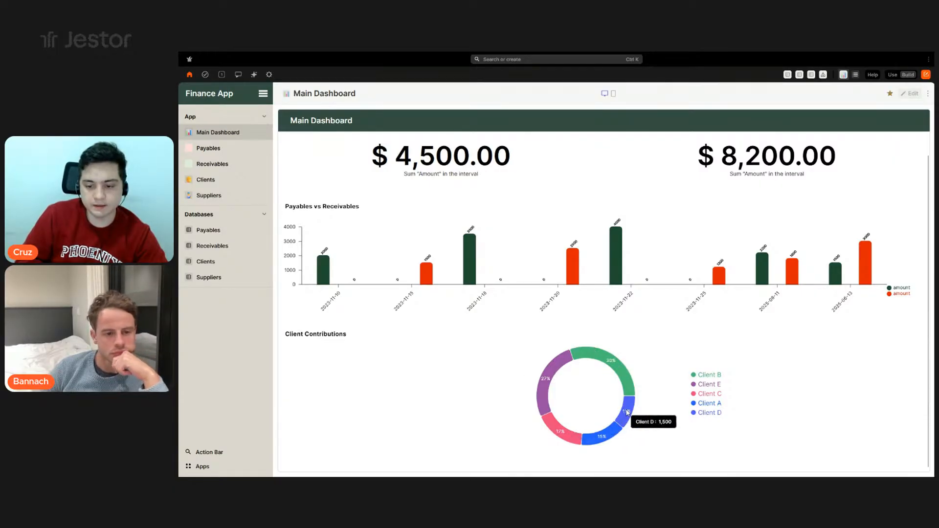
Switch to Use mode and review the finished Main Dashboard alongside the Payables page
click(892, 76)
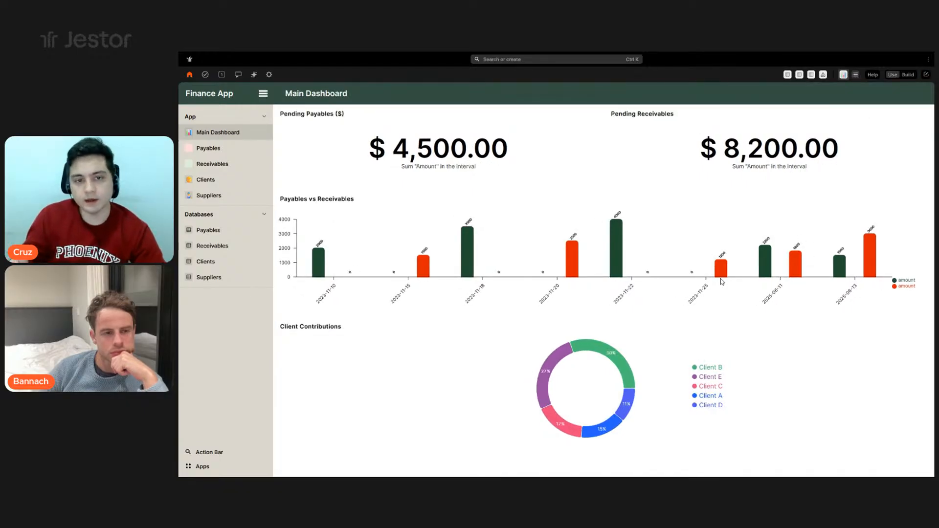
click(209, 148)
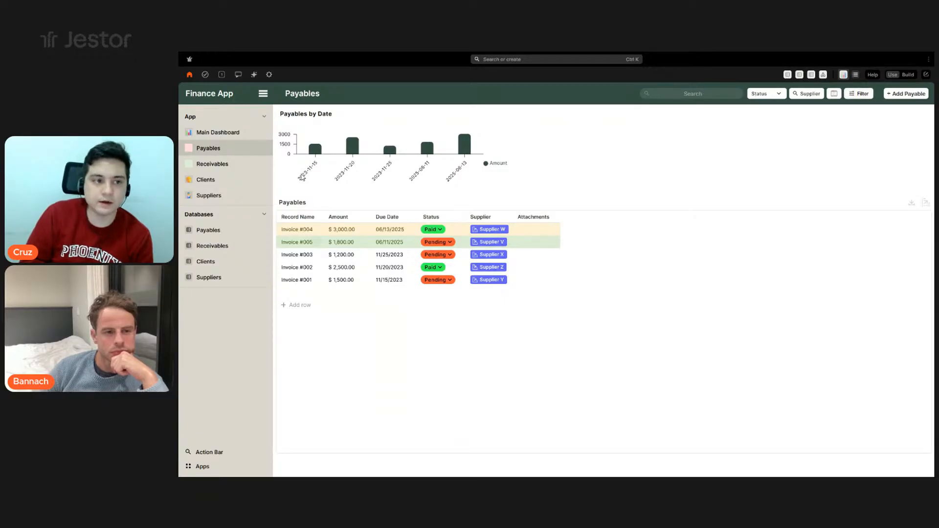
click(240, 132)
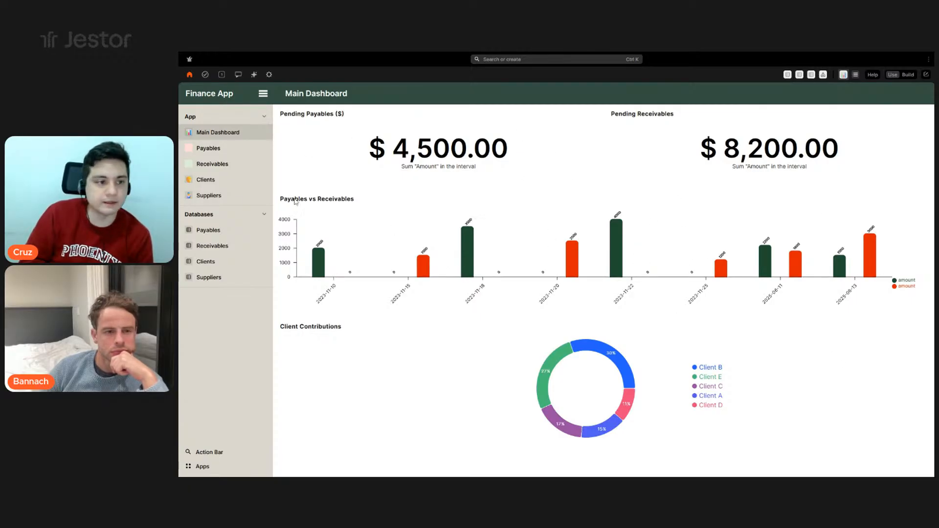
Open the Payables page in Build mode and start editing its layout
click(209, 147)
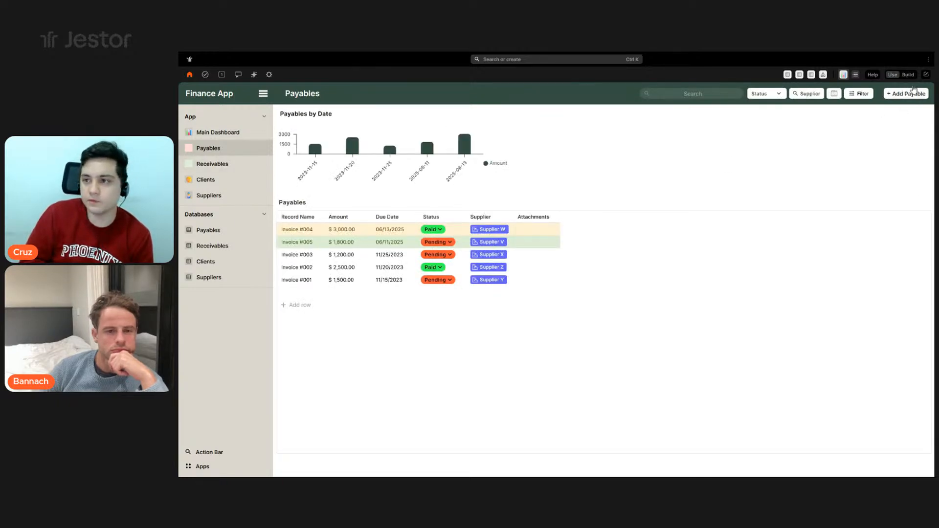
click(905, 76)
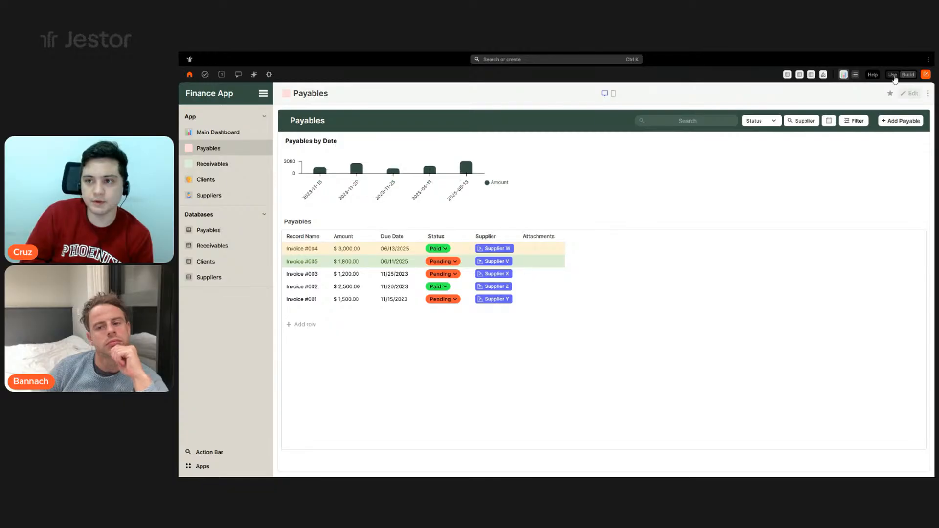
click(893, 74)
click(908, 74)
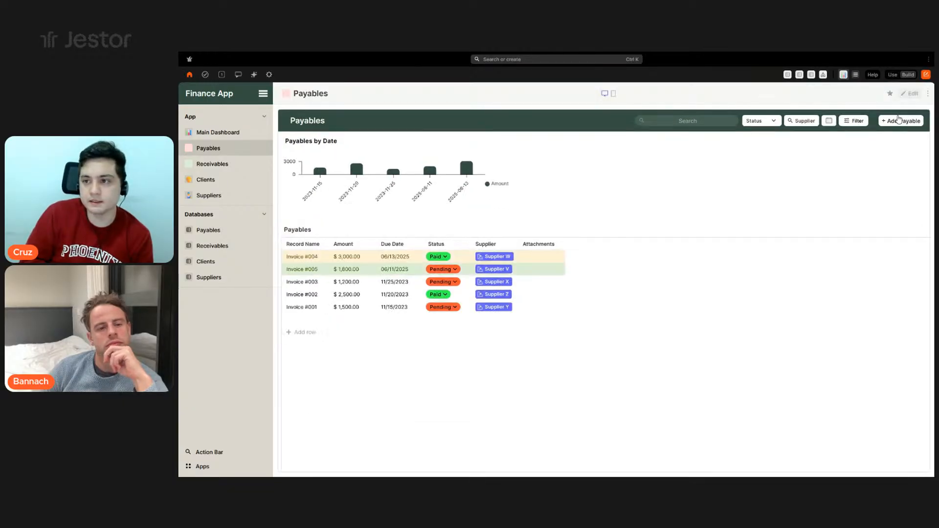
click(911, 96)
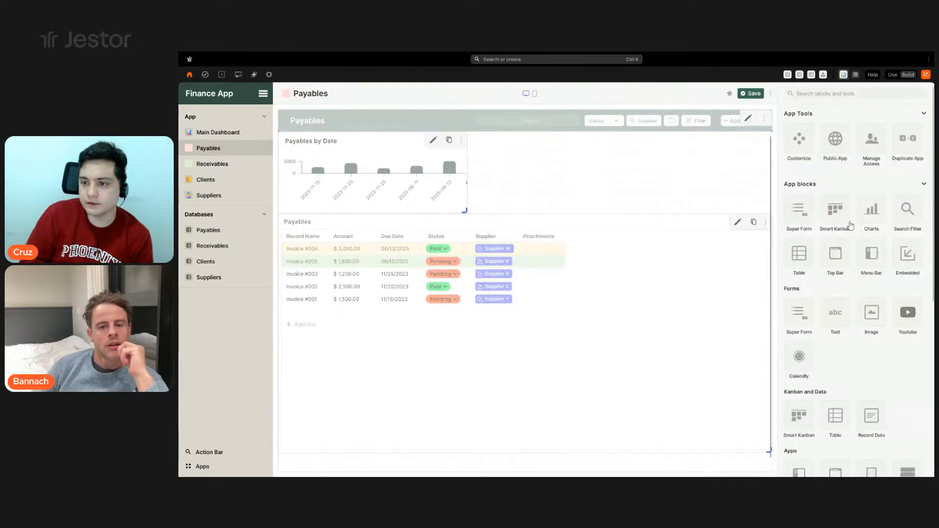
Search the blocks for "calend" and place a Calendar block in the empty area beside the Payables by Date chart, adjusting its size
scroll(831, 239, down, 1)
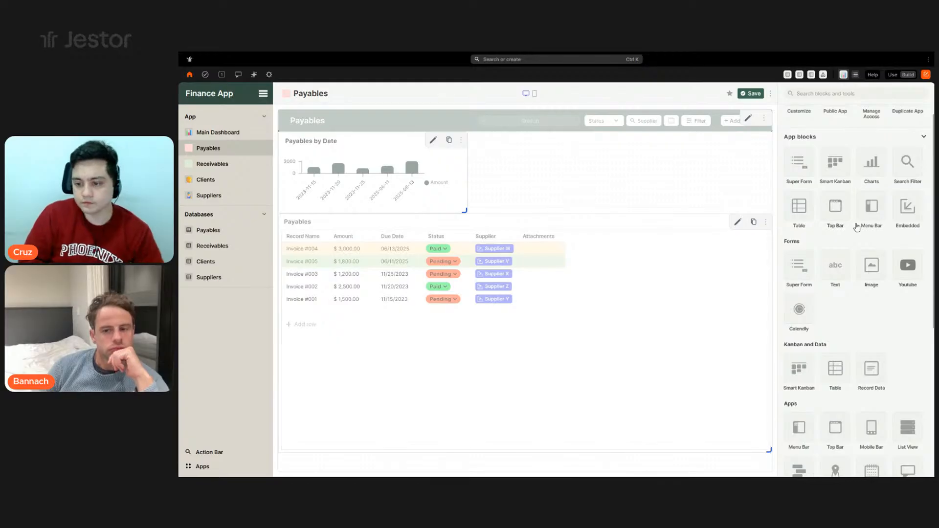
click(863, 181)
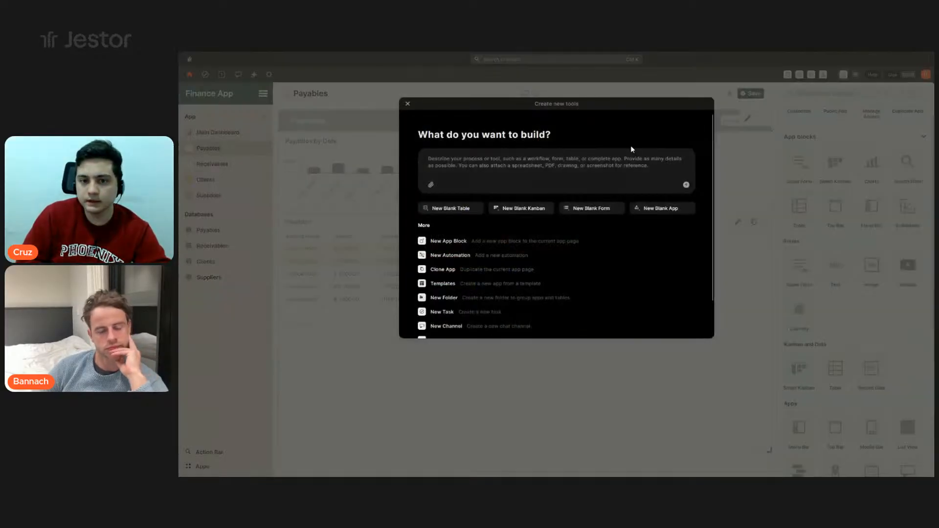
click(877, 170)
scroll(861, 142, up, 1)
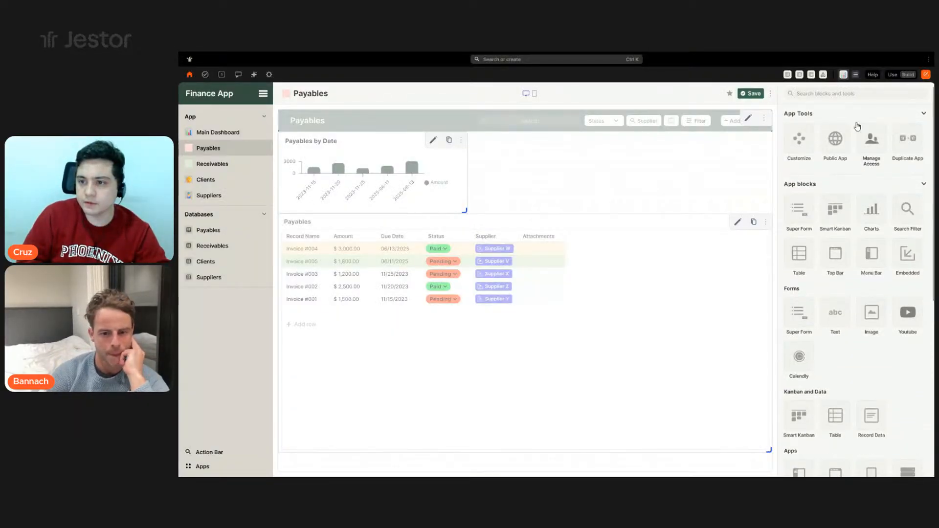
text(calend)
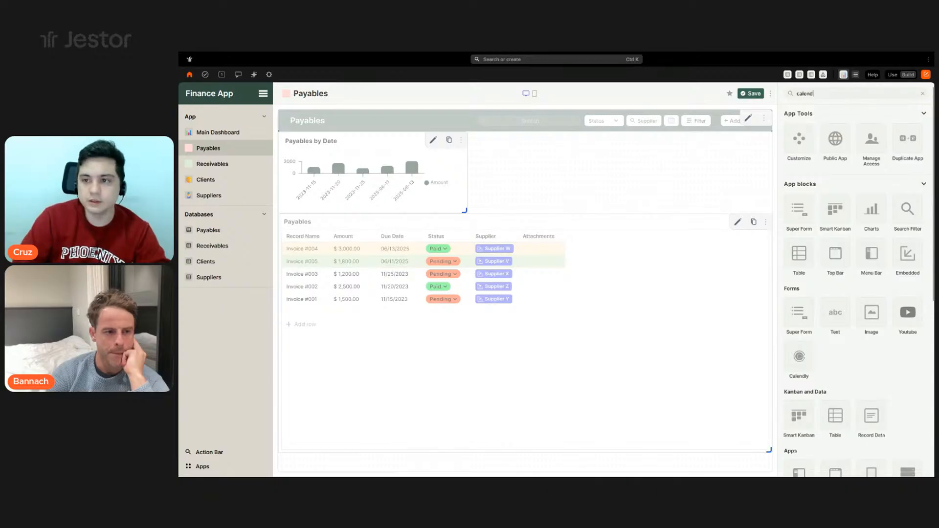
click(802, 216)
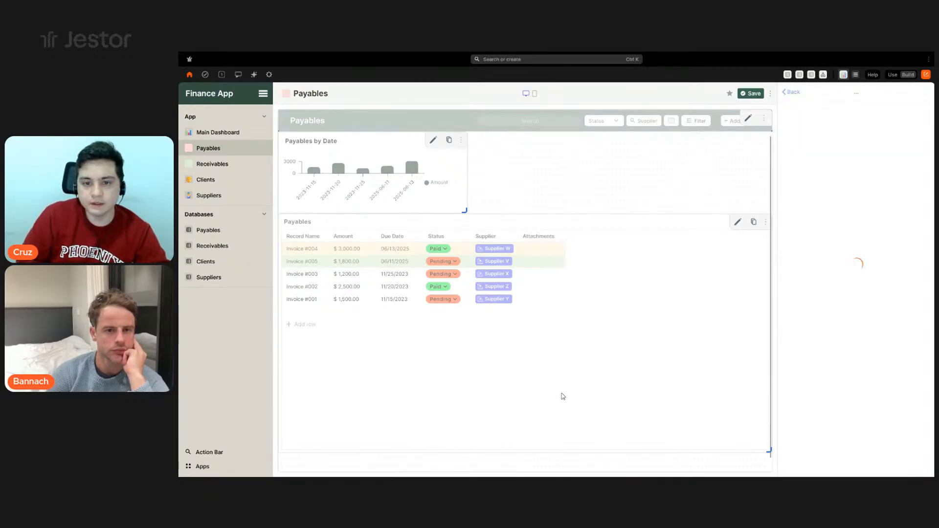
drag(533, 407, 697, 175)
drag(761, 209, 773, 216)
Name the calendar block Payables and set its source table to Payables
double_click(819, 181)
text(Payables)
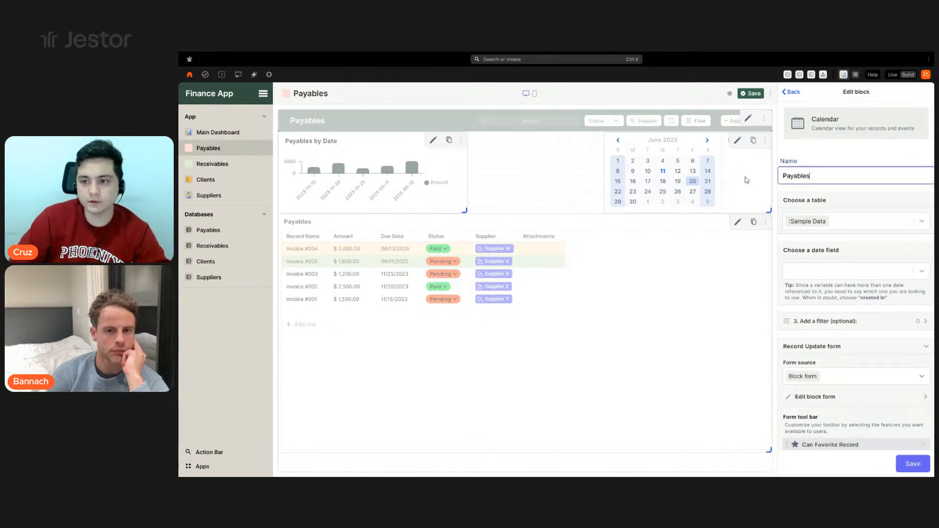
click(863, 221)
text(payam)
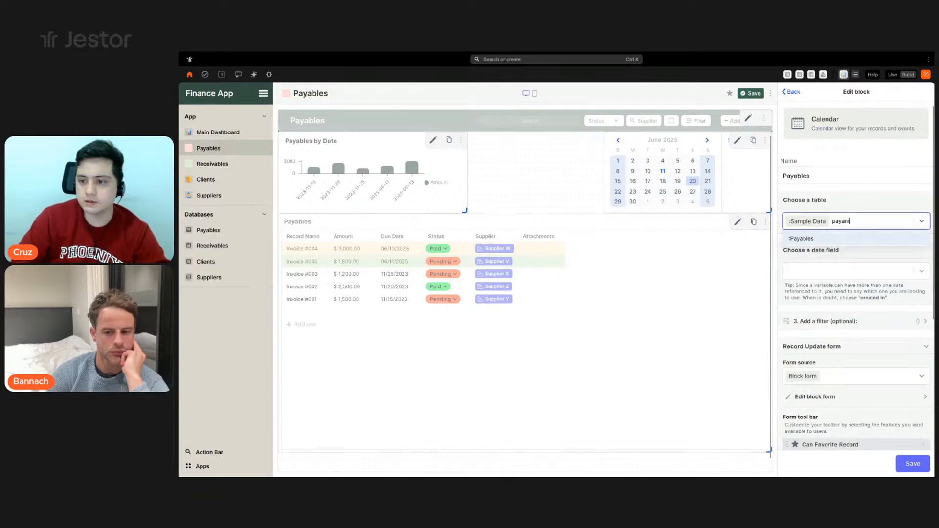
click(868, 239)
Set the calendar's date field to Due Date and its record update form source to Default table form, and save the block
click(867, 271)
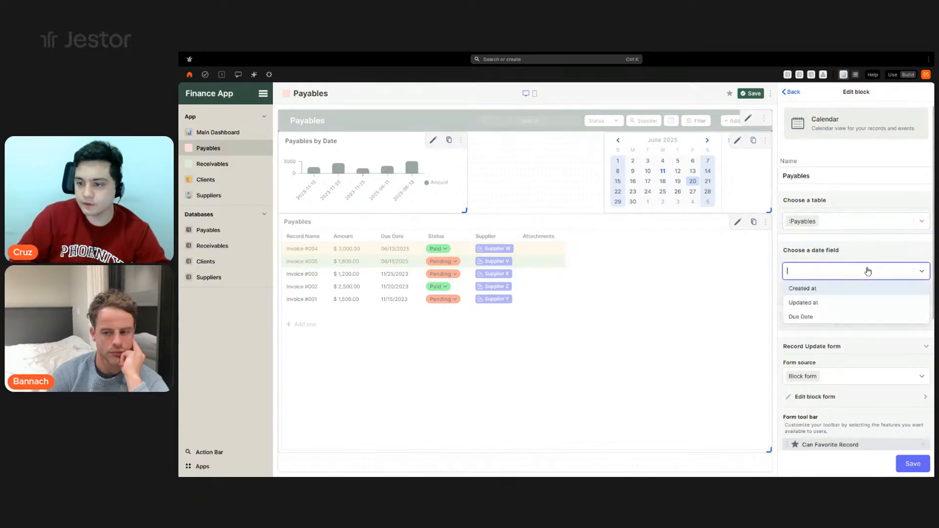
click(812, 322)
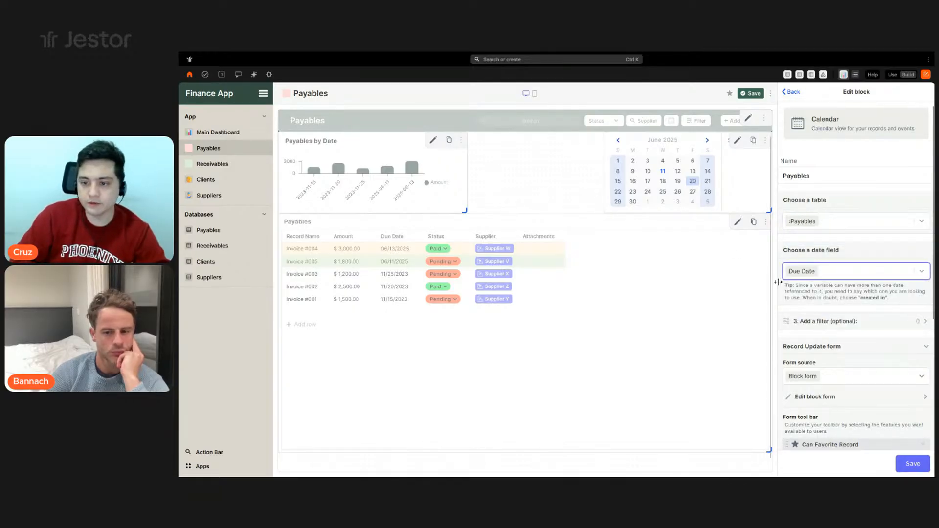
scroll(869, 364, down, 1)
scroll(870, 364, down, 2)
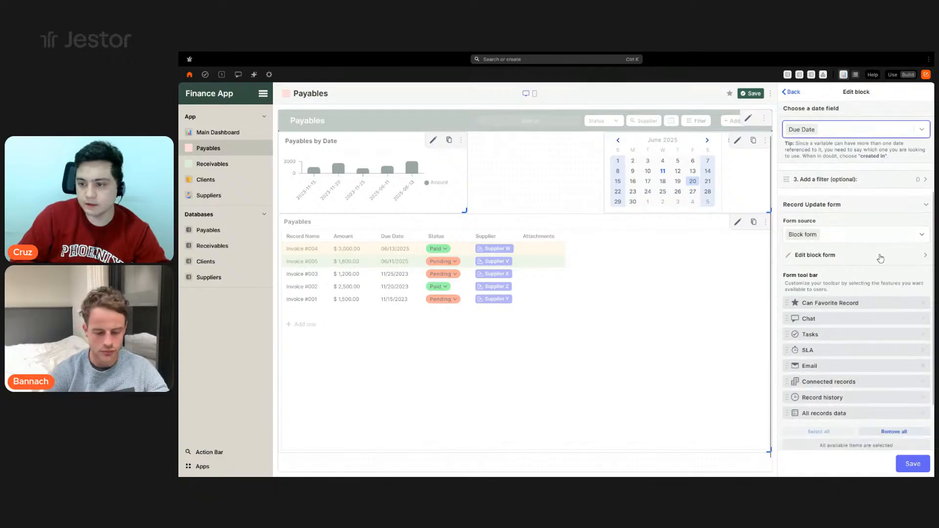
click(880, 235)
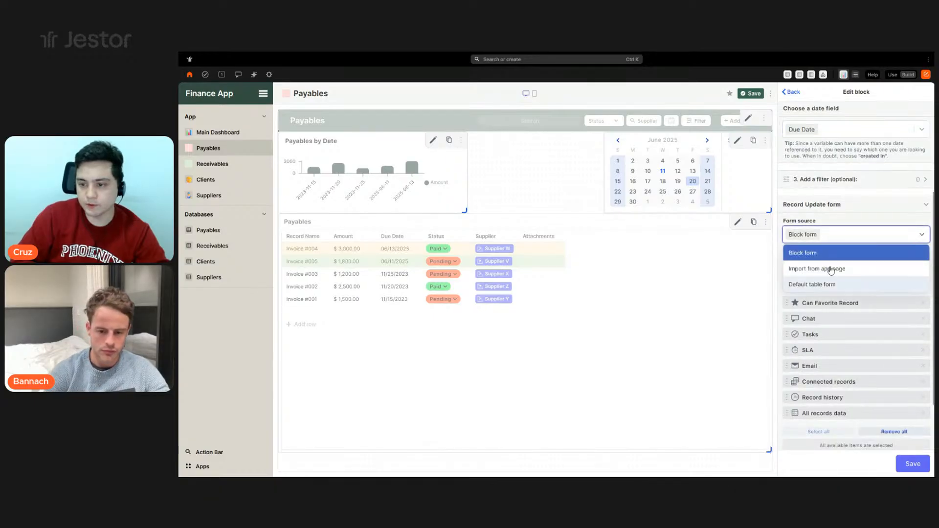
click(810, 284)
click(910, 463)
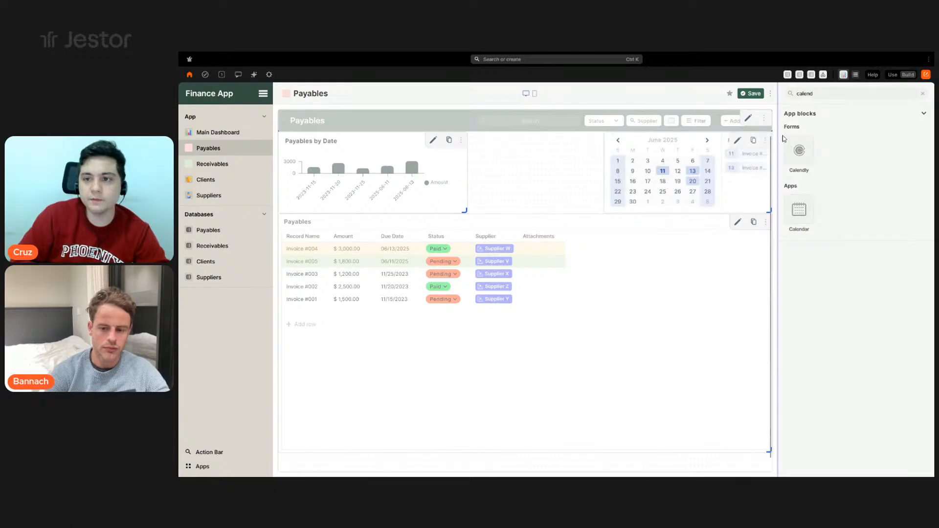
Save the Payables page layout and check that the Invoice #005 record opens from the calendar's list
click(751, 93)
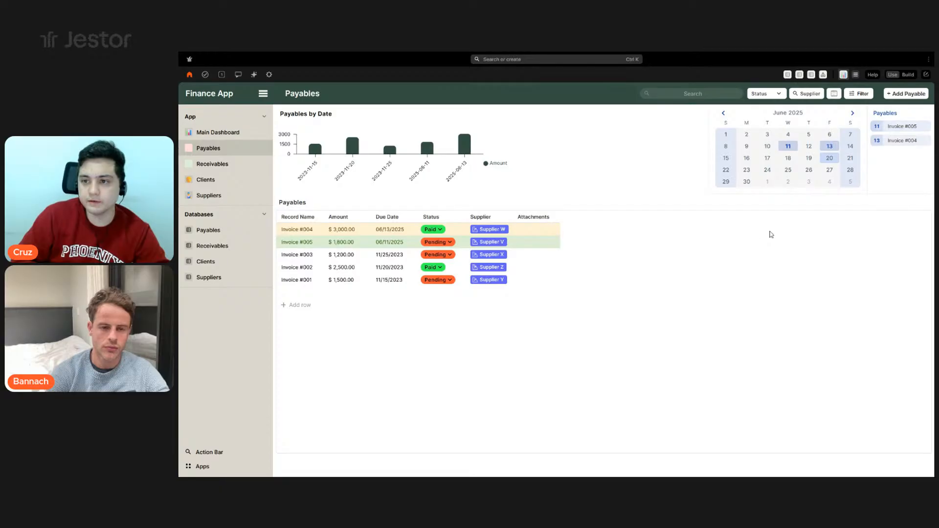
click(902, 126)
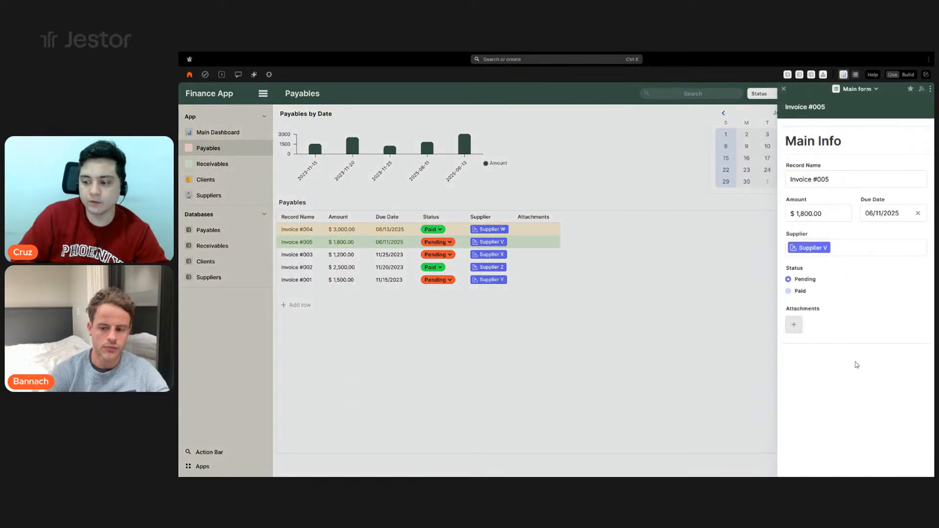
click(783, 88)
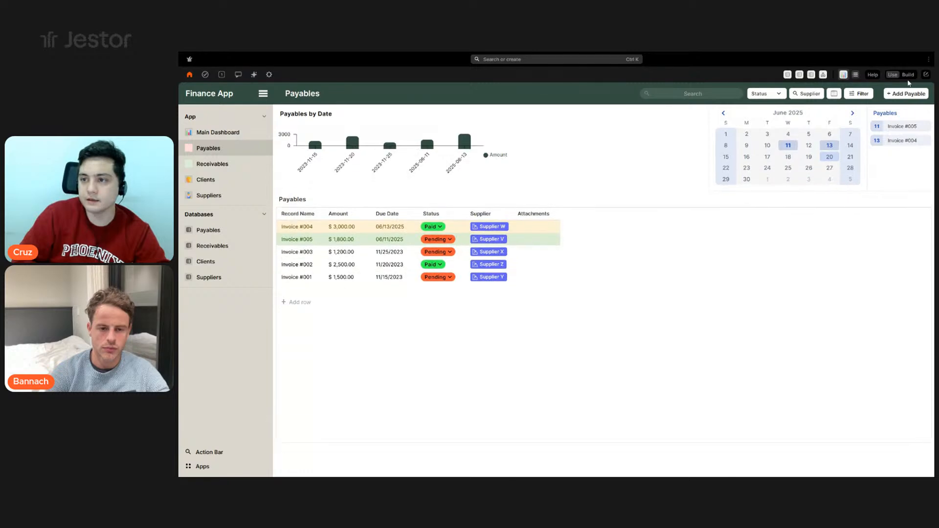
Swap the calendar and the Payables by Date chart in the Payables page layout, widen the chart to the page edge, and save
click(909, 76)
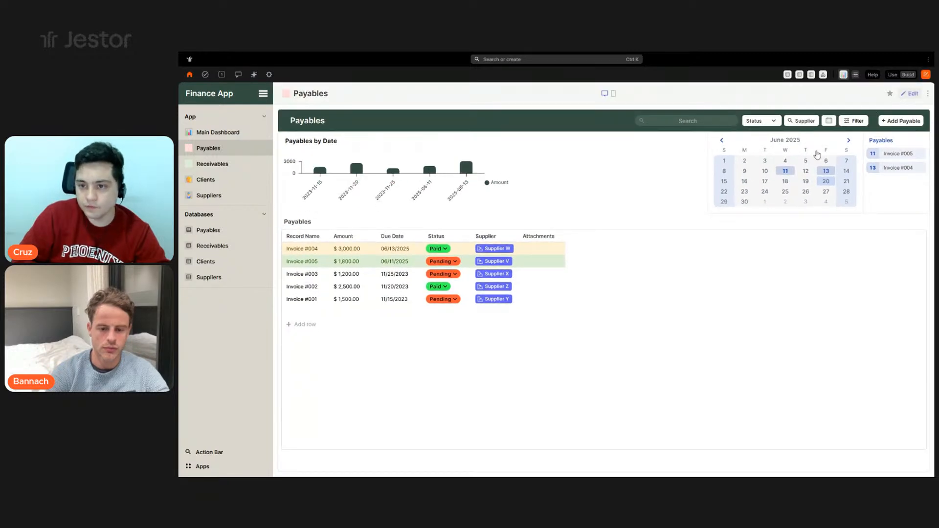
drag(689, 159, 521, 164)
drag(451, 211, 405, 190)
drag(568, 177, 405, 180)
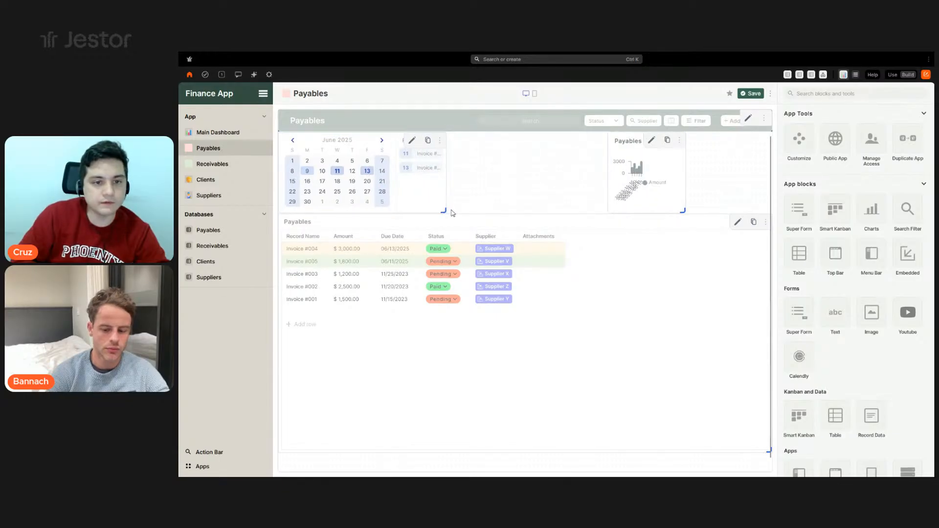
drag(652, 186, 769, 213)
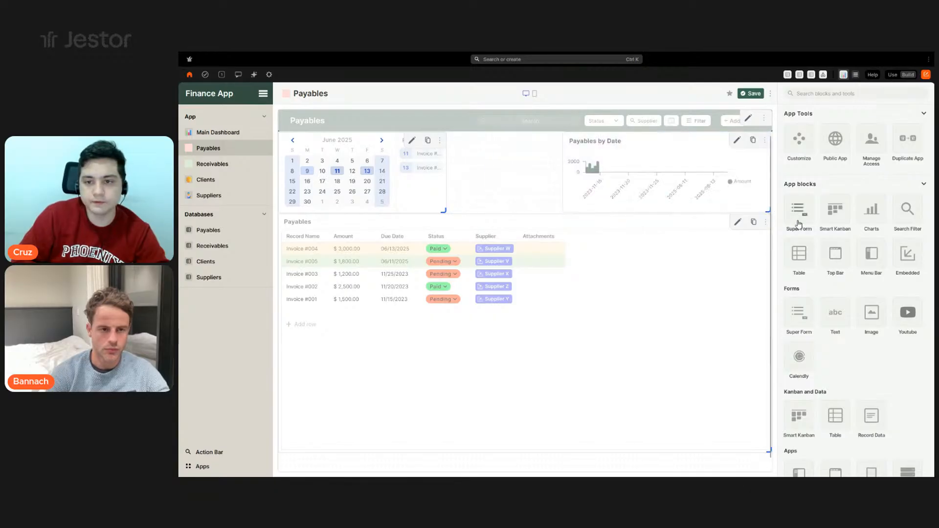
click(751, 94)
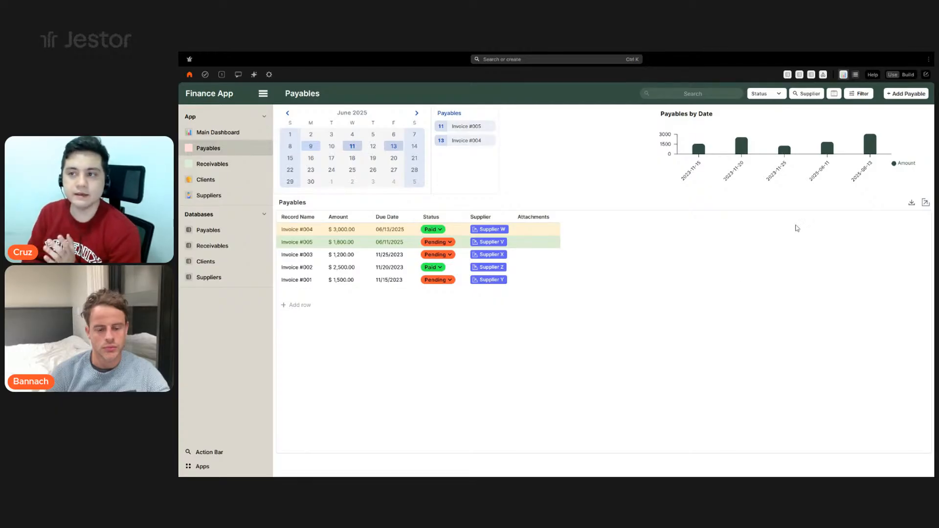
Look over the options for creating new tools, and open the Payables database in Build mode
click(926, 75)
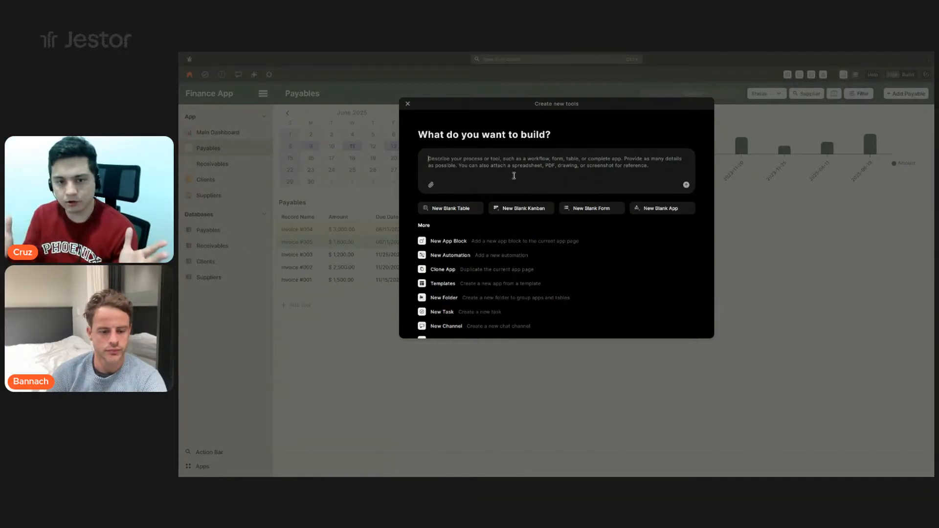
click(226, 281)
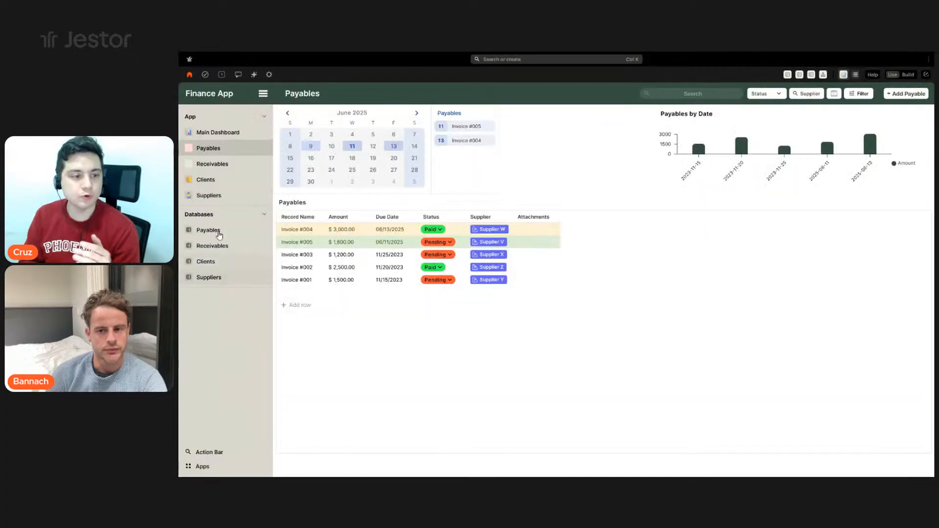
click(229, 231)
click(413, 207)
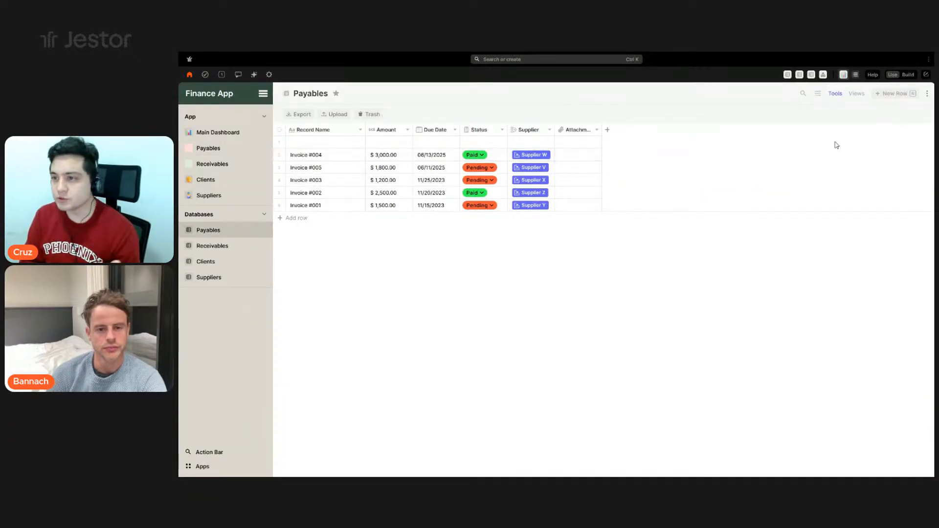
click(904, 77)
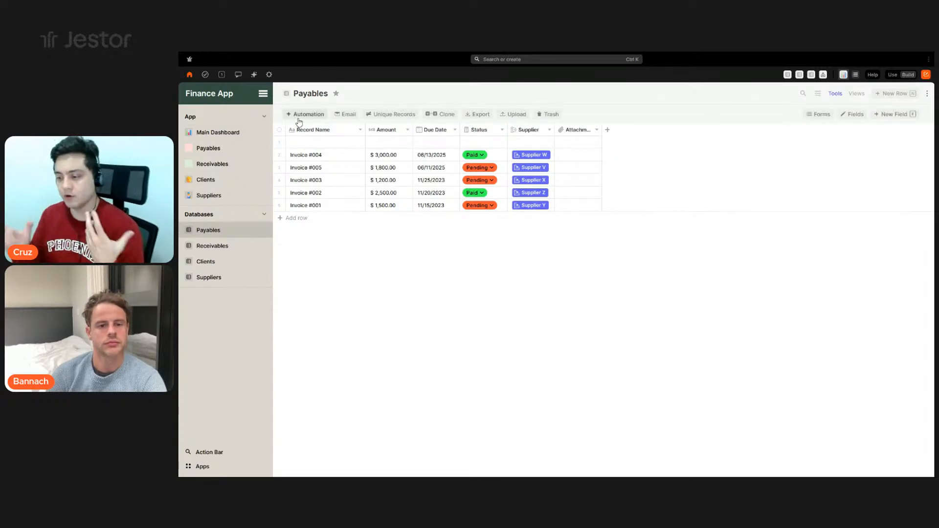
Show the Invoice #004 record's form from the Payables database table
click(206, 261)
click(226, 232)
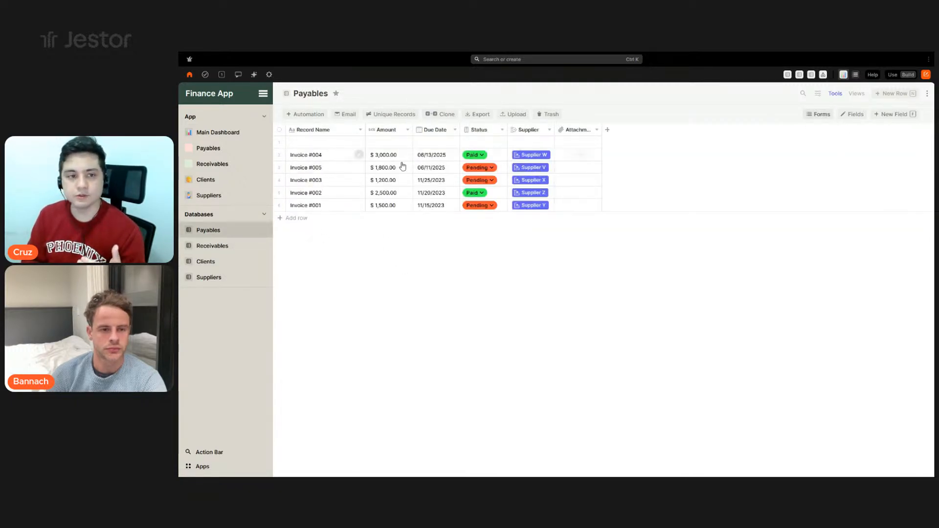
click(360, 155)
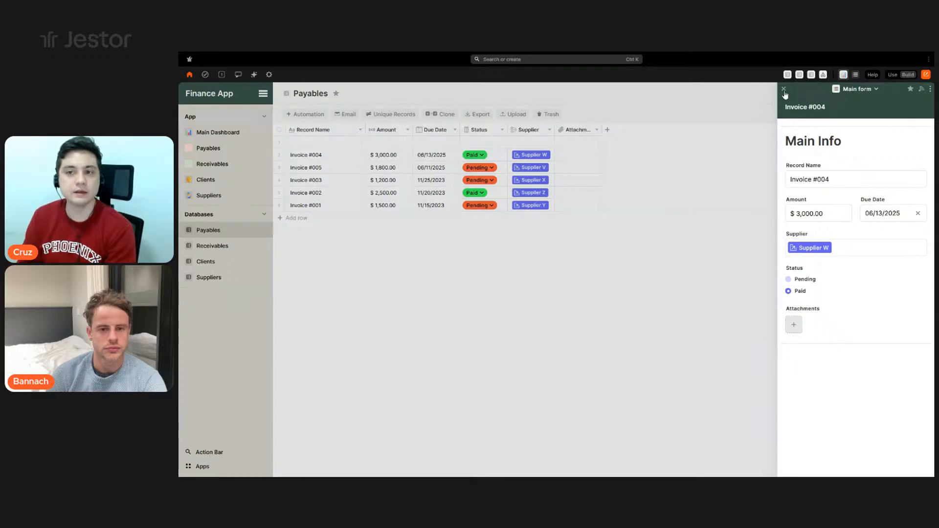
Return to the Payables app page in Use mode and open the Invoice #005 record from its table
click(208, 148)
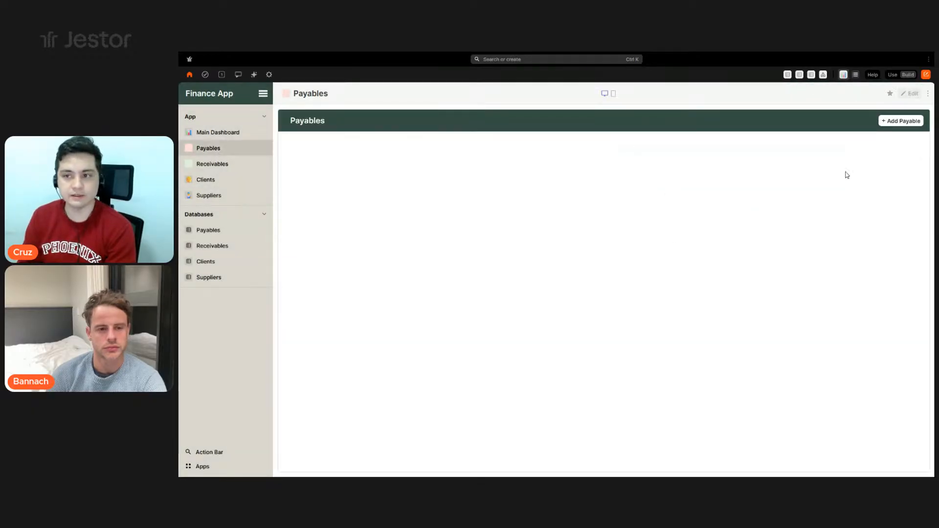
click(892, 74)
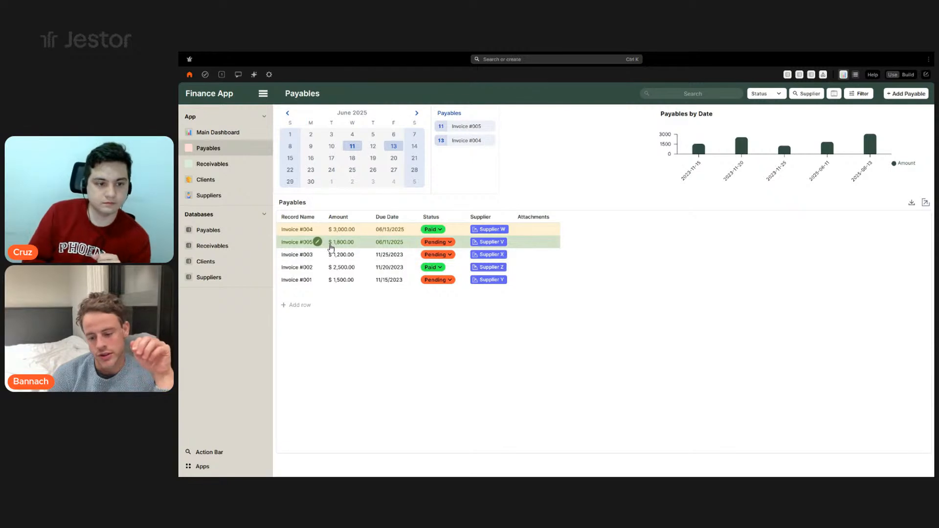
click(318, 241)
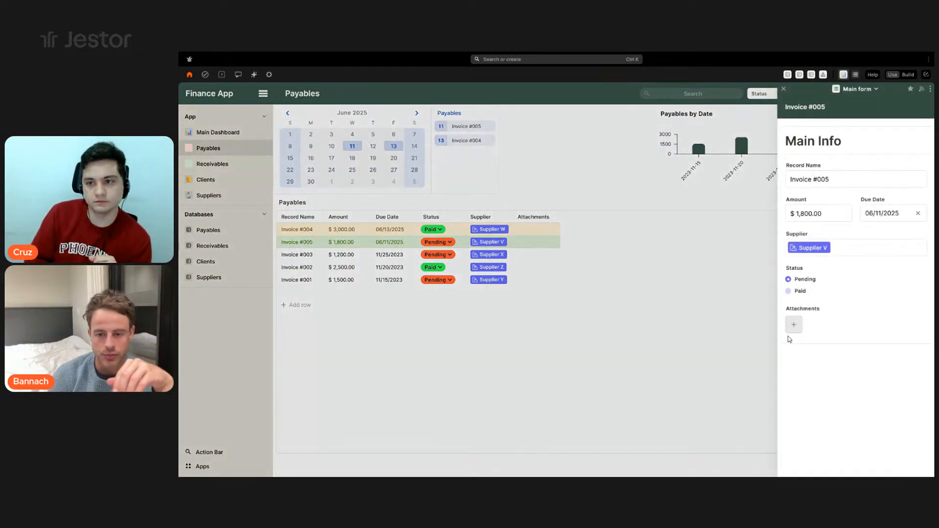